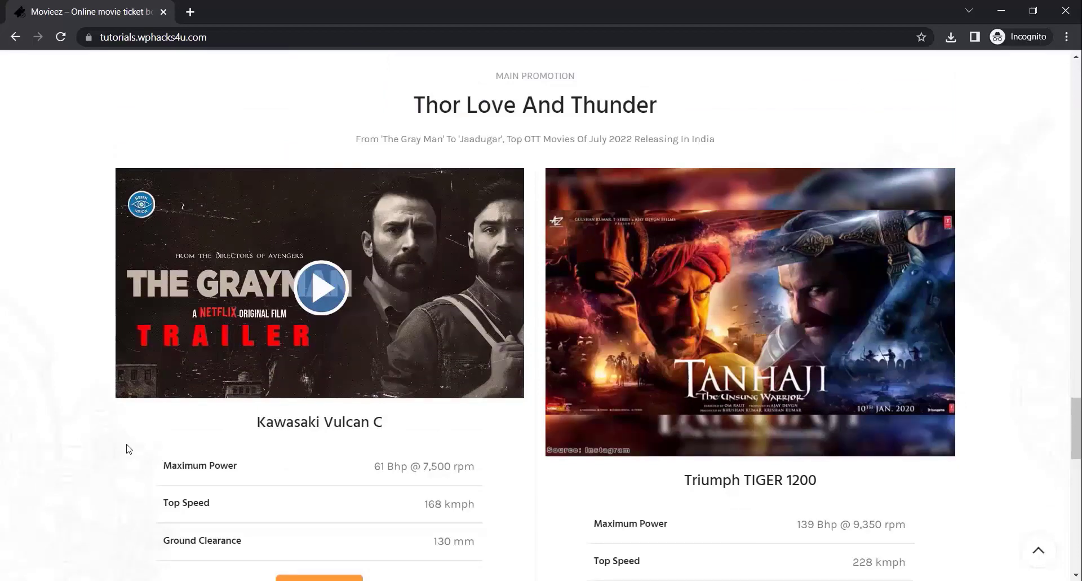
Open the Beast movie page and read its title, cinema, starting ticket price and description
scroll(129, 448, down, 15)
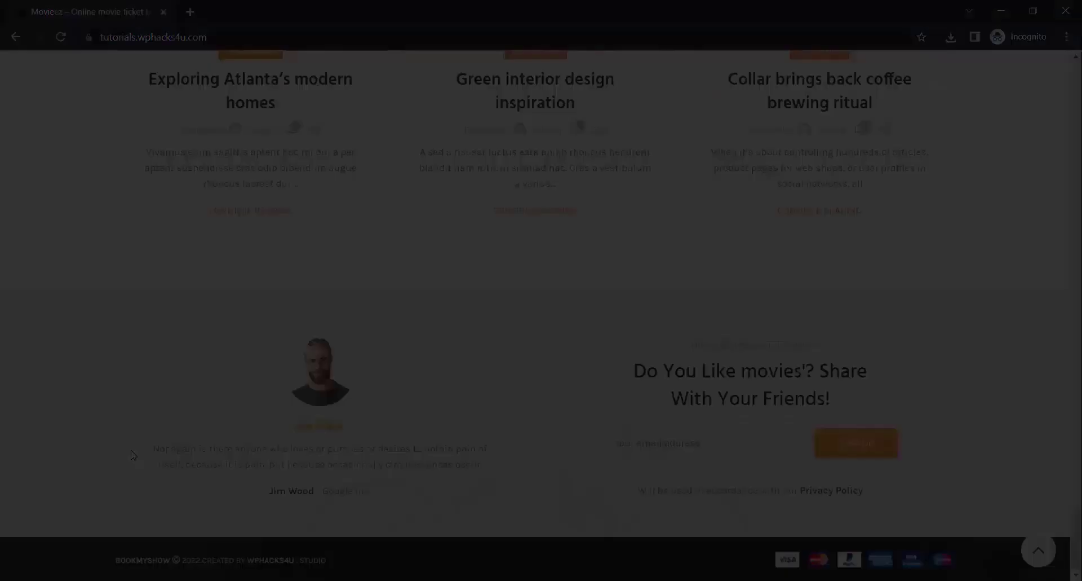
click(175, 349)
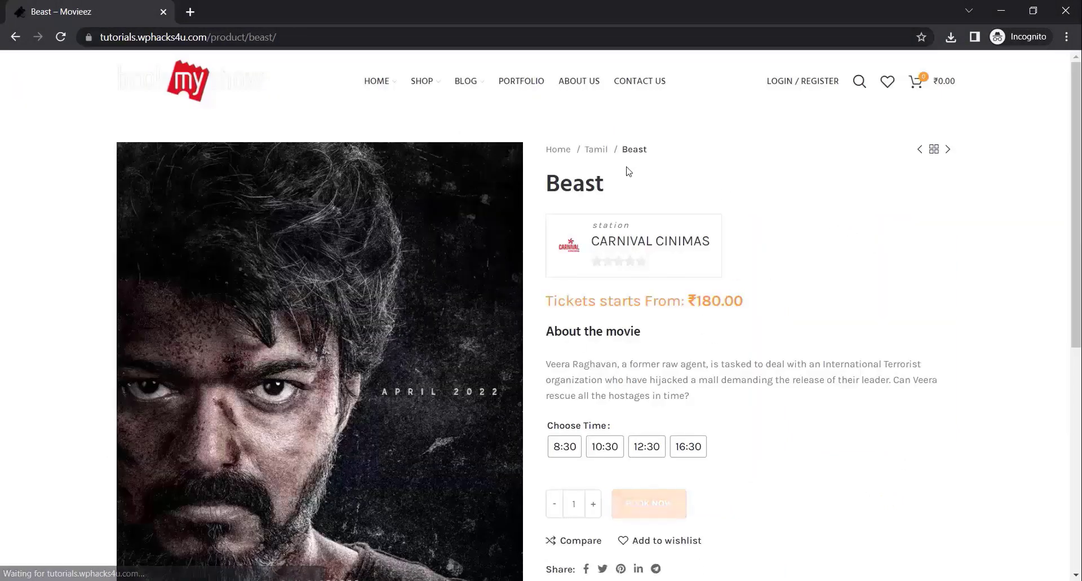
drag(599, 187, 544, 193)
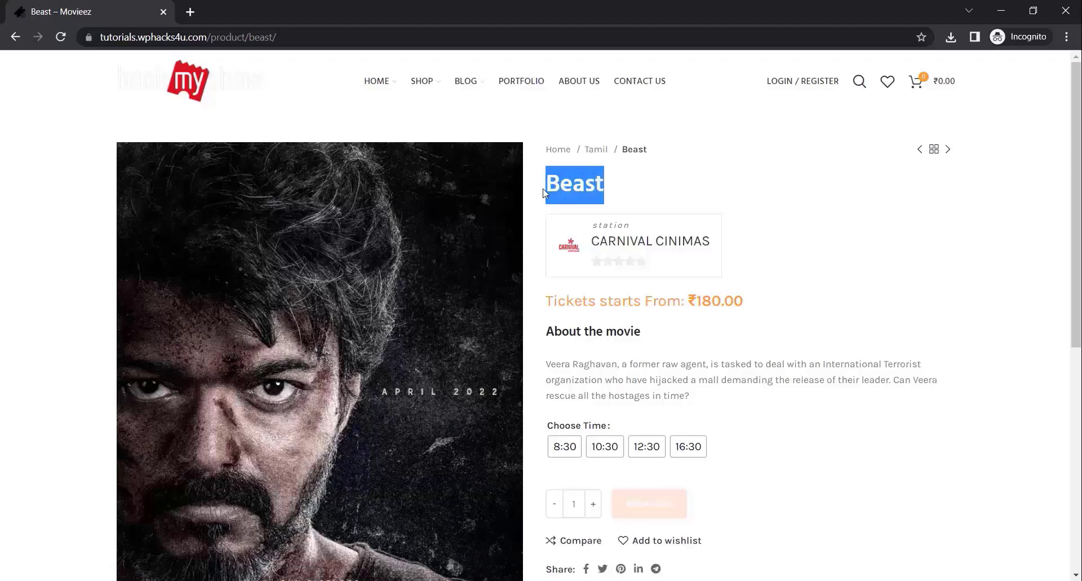
drag(596, 222, 717, 258)
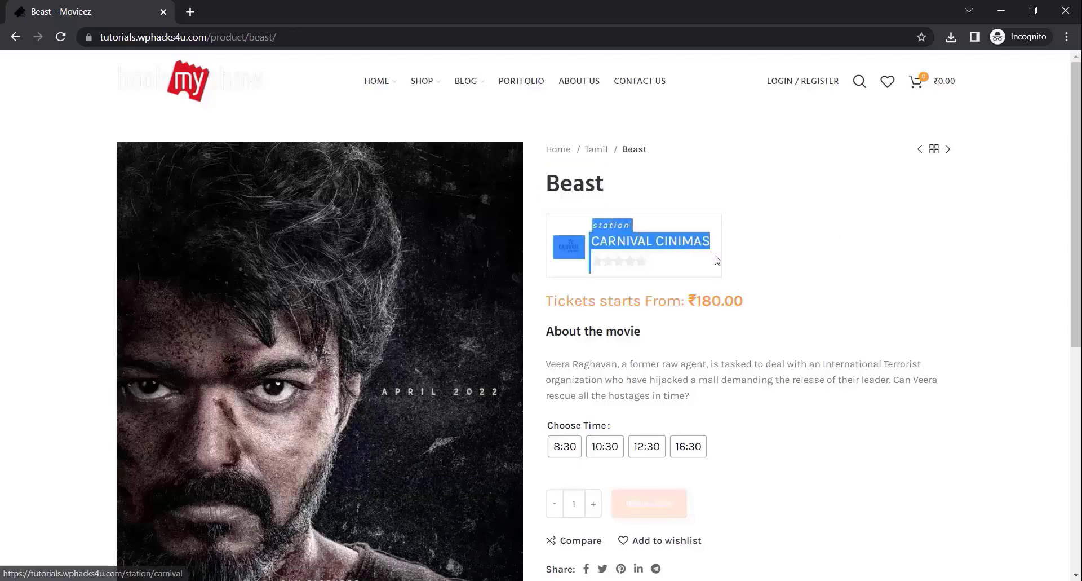
scroll(755, 269, down, 3)
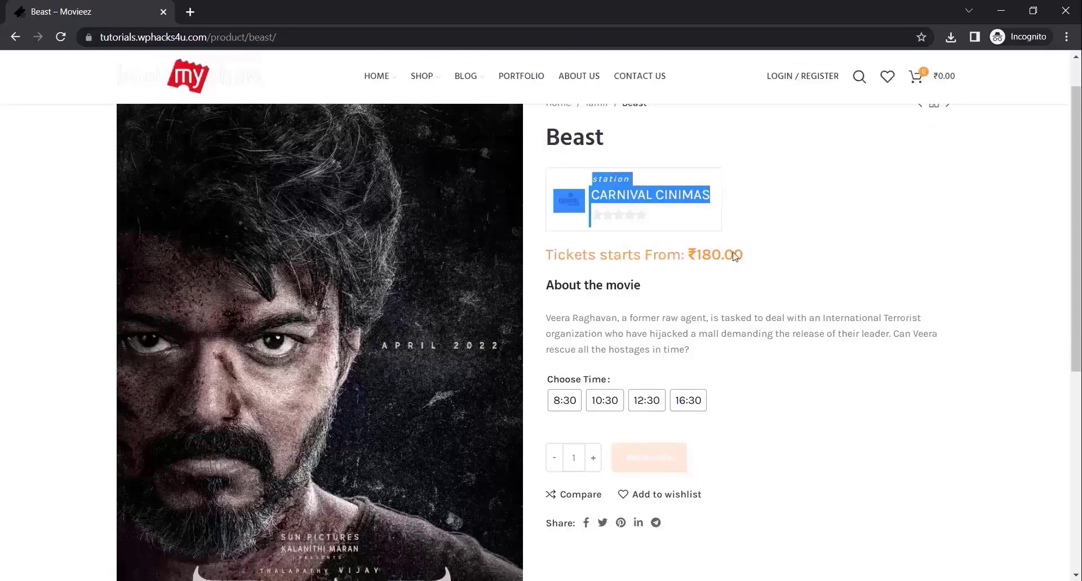
drag(607, 164, 558, 164)
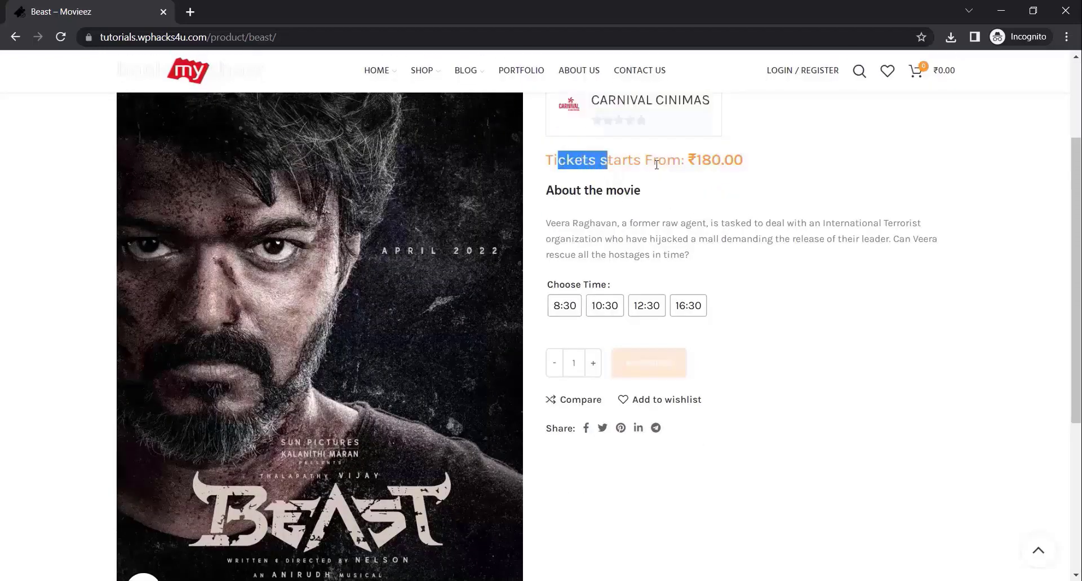
click(572, 210)
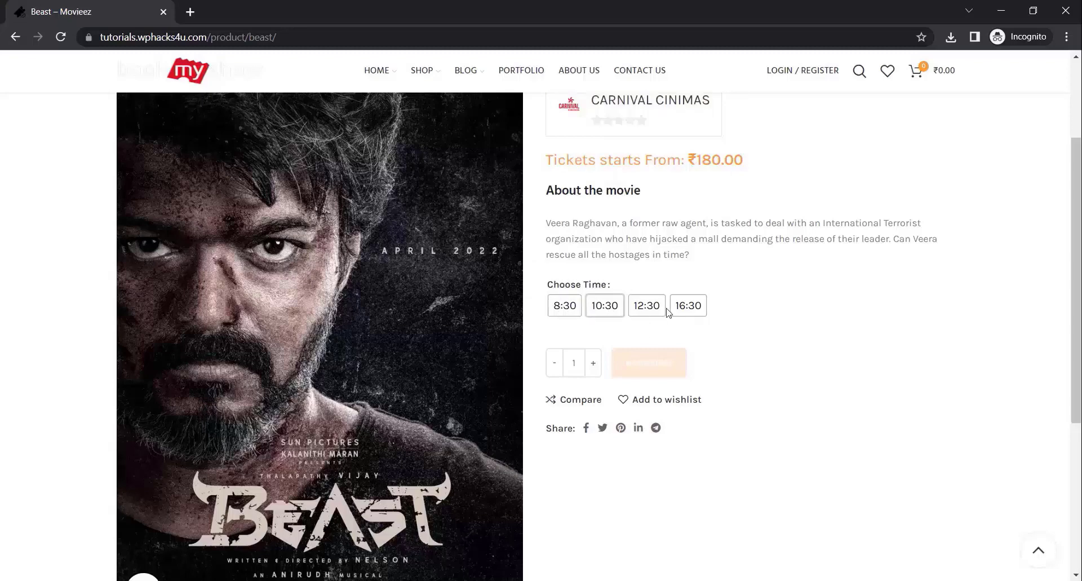
Compare the Beast ticket prices for the 10:30 and 16:30 showtimes and clear the time selection
click(606, 306)
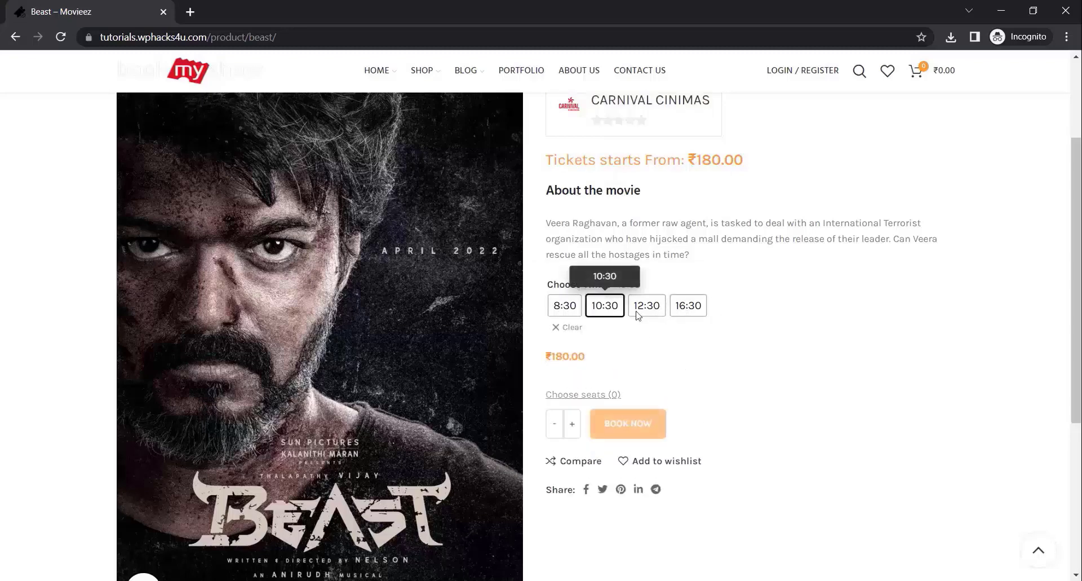
click(684, 311)
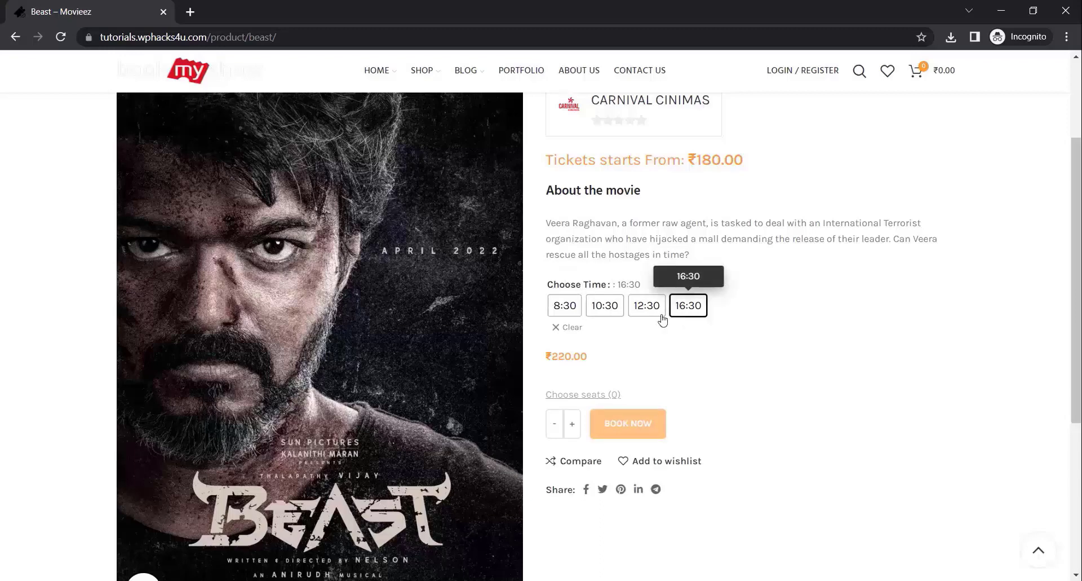
click(569, 332)
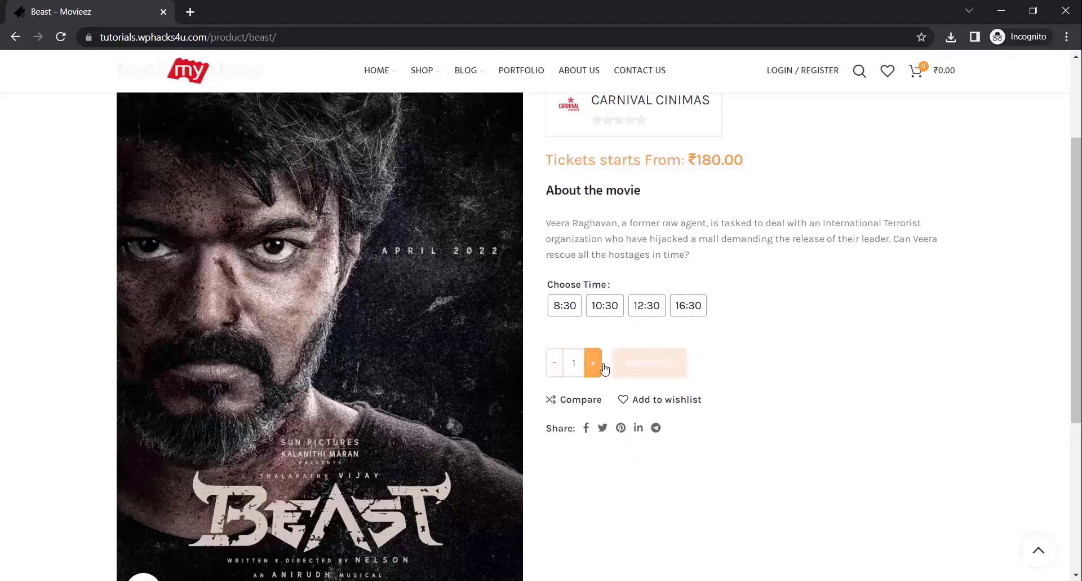
Choose the 10:30 showtime for Beast and select Platinum seats 10 and 11 in the seating chart
scroll(630, 334, down, 5)
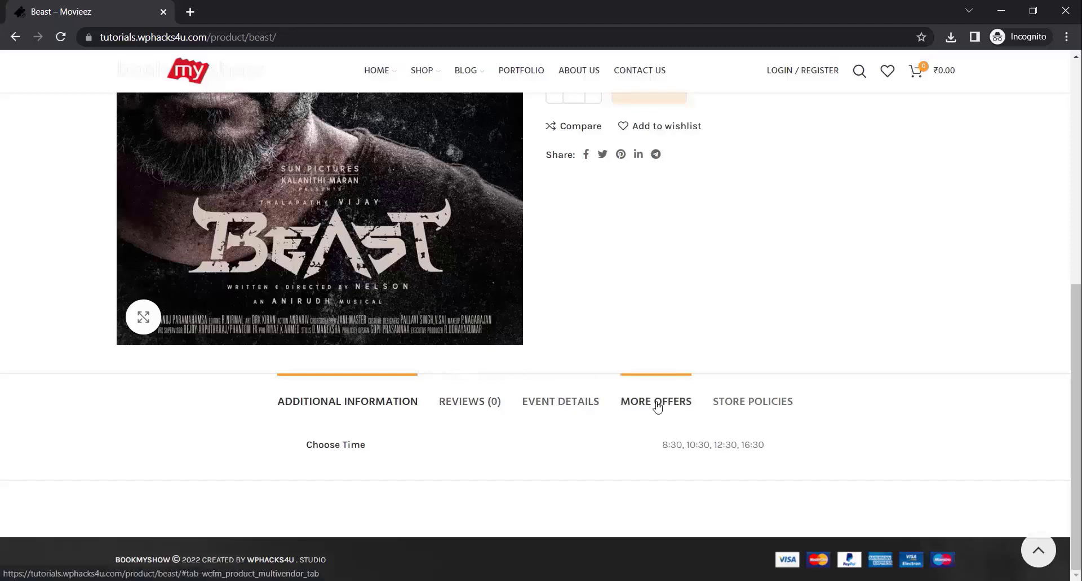
scroll(653, 406, up, 4)
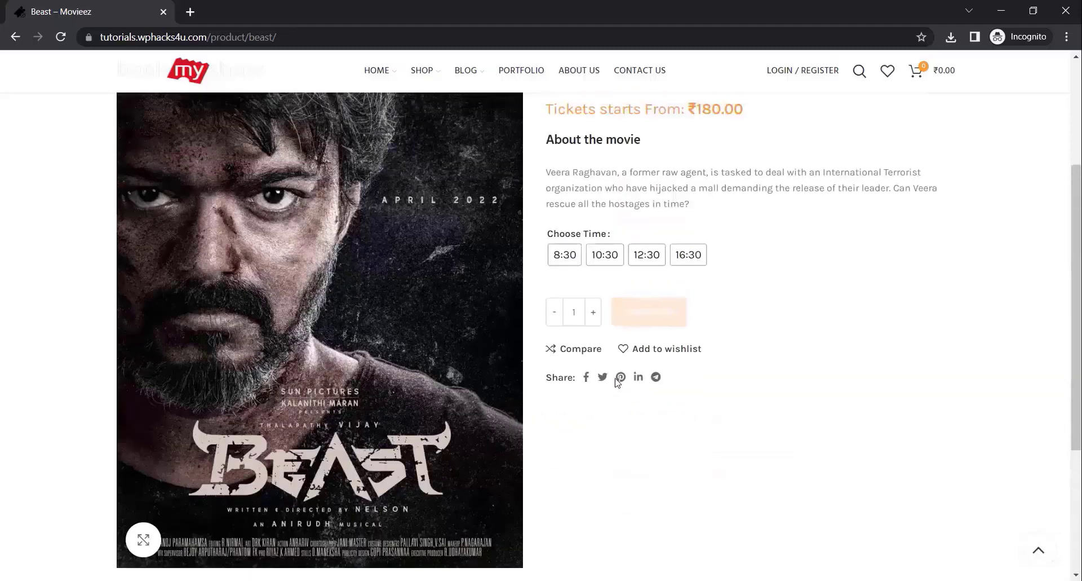
scroll(618, 382, up, 1)
click(608, 314)
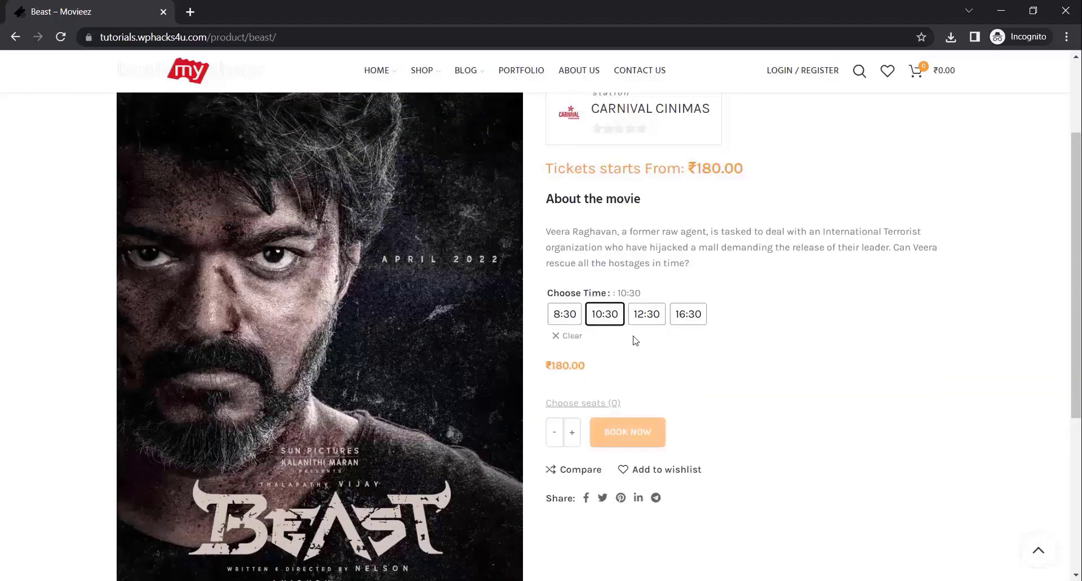
click(590, 403)
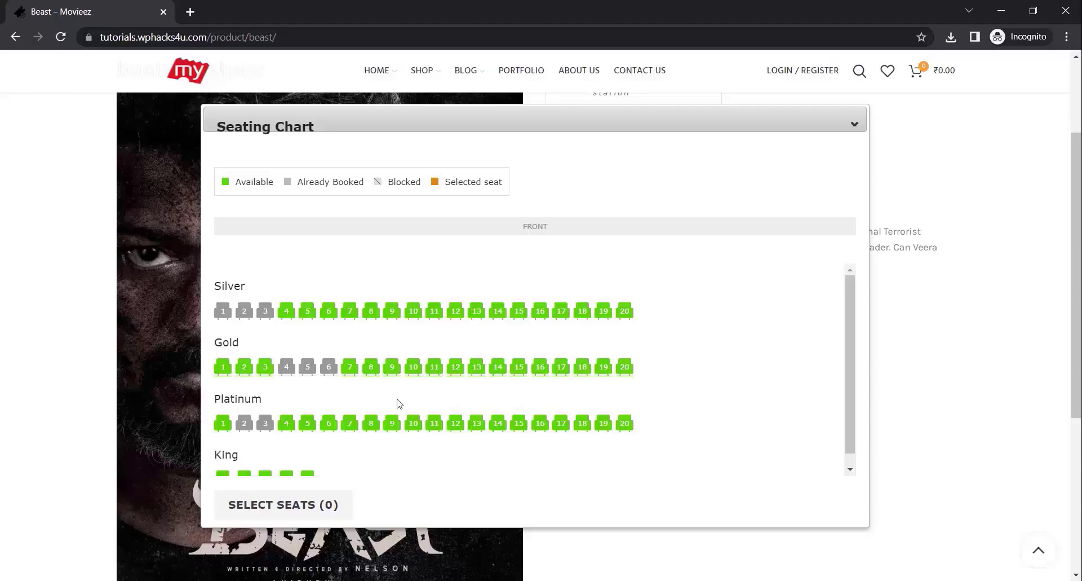
click(435, 423)
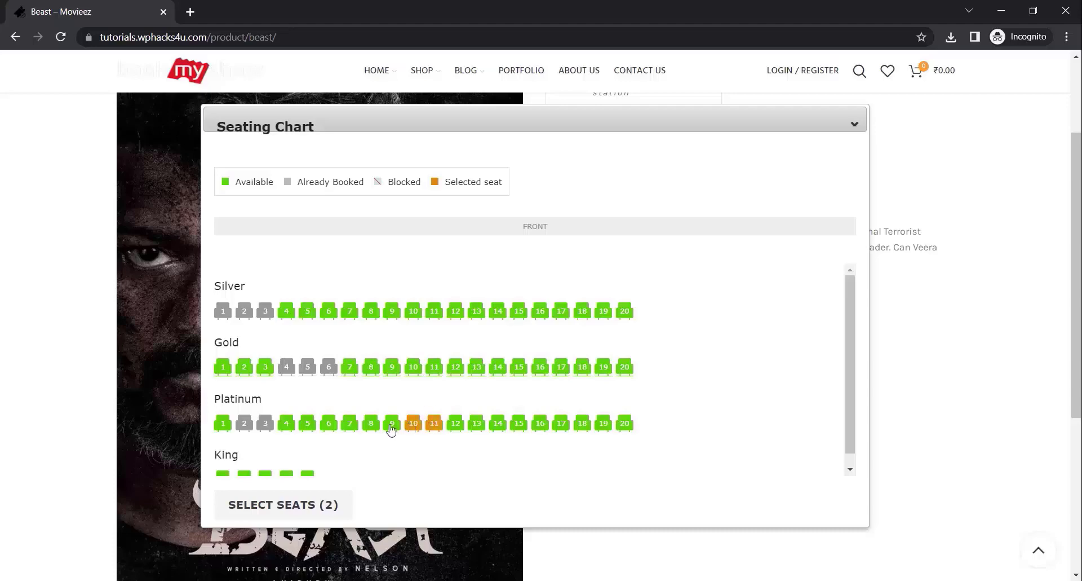
click(330, 503)
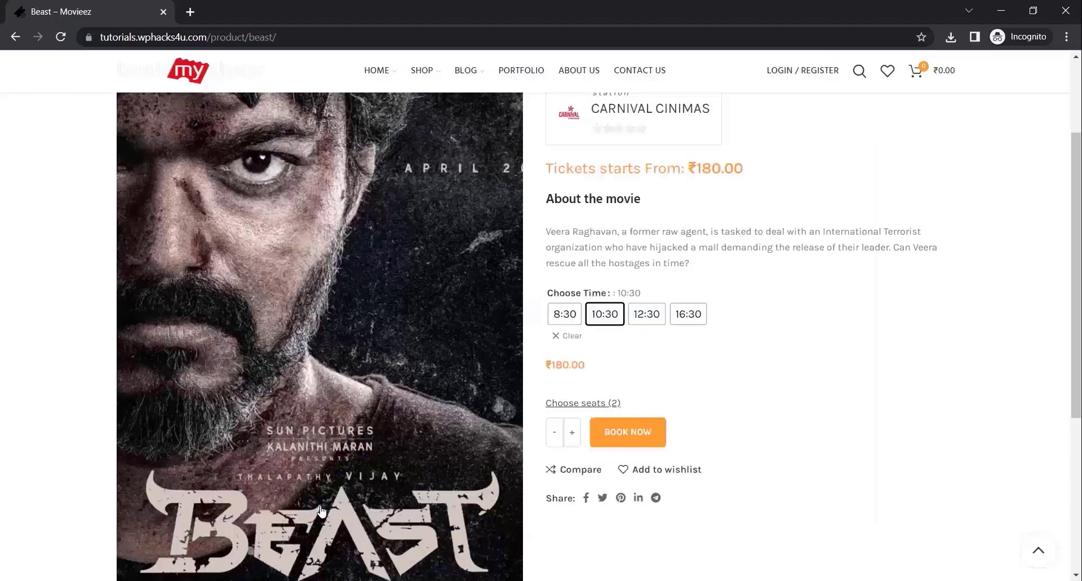
Book the selected seats, proceed to checkout and review the billing and attendee details
click(627, 438)
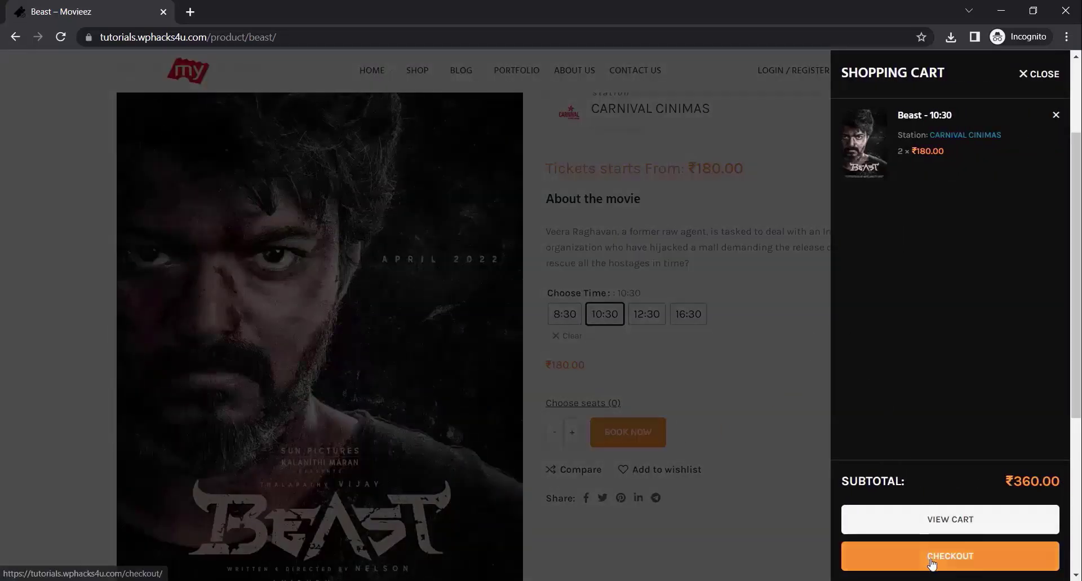
click(933, 564)
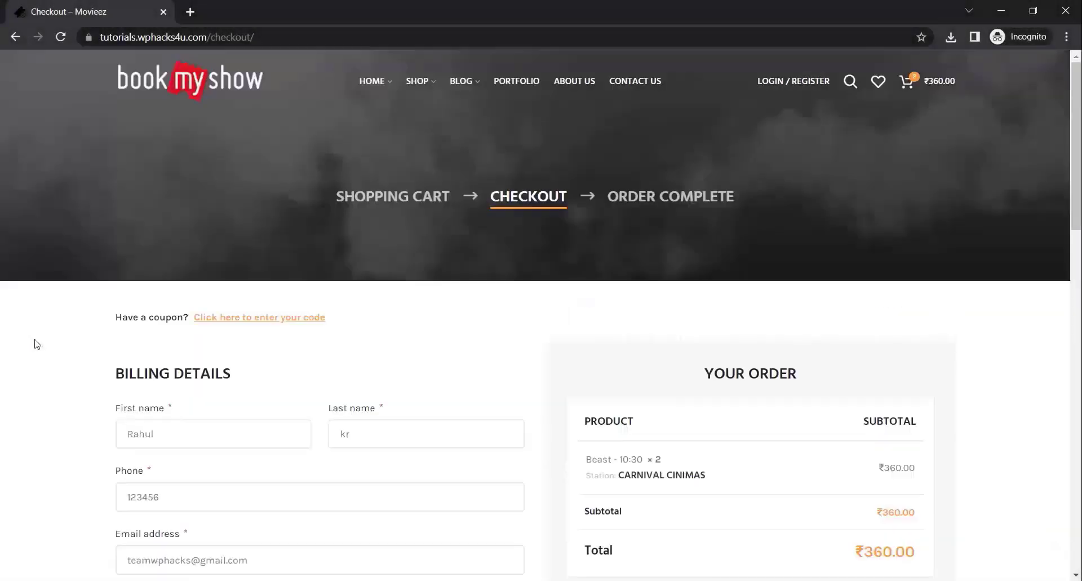
scroll(35, 343, down, 3)
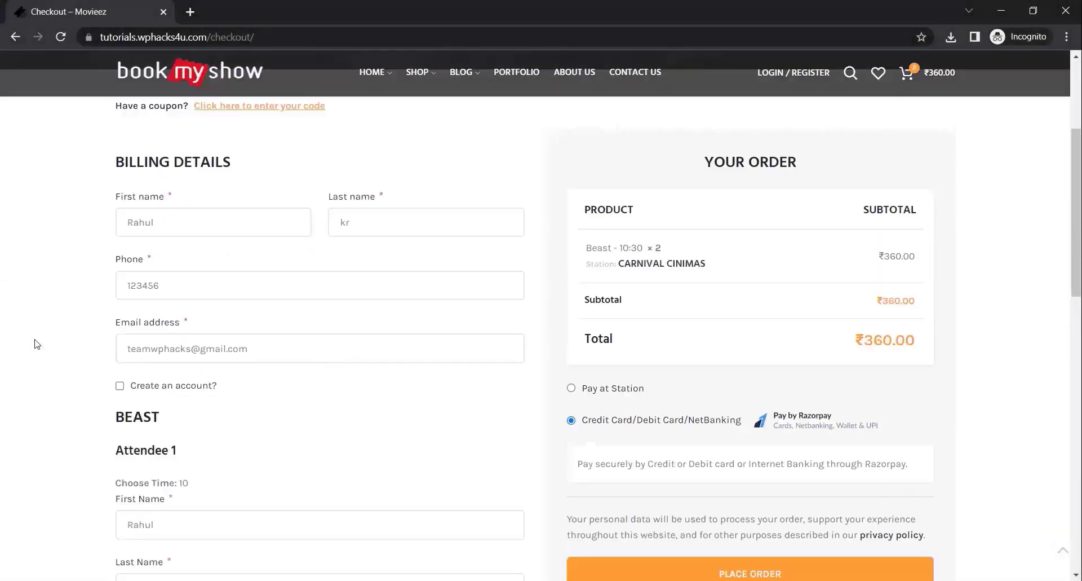
scroll(35, 343, down, 2)
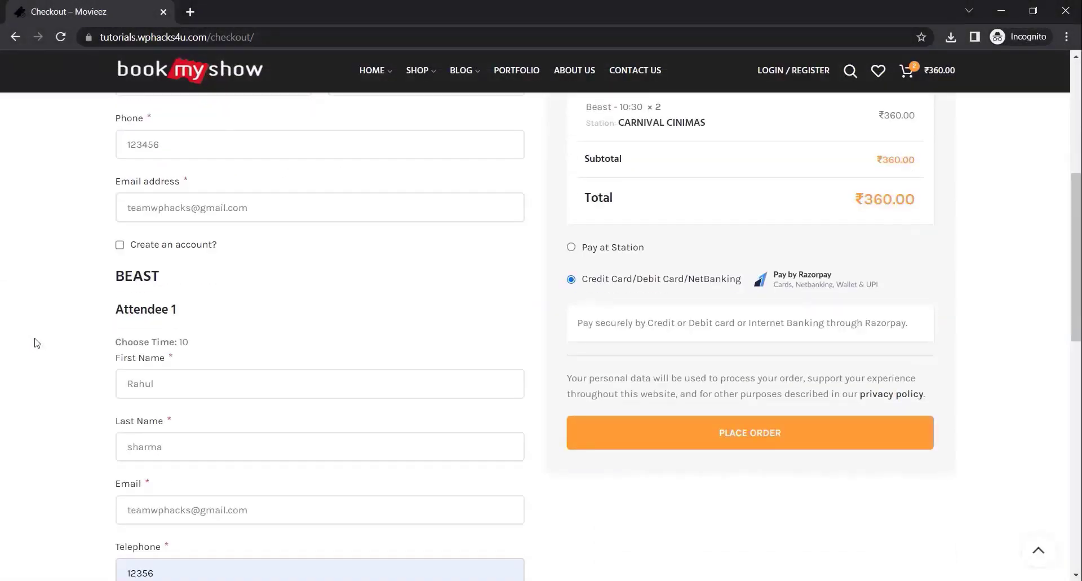
scroll(131, 285, down, 1)
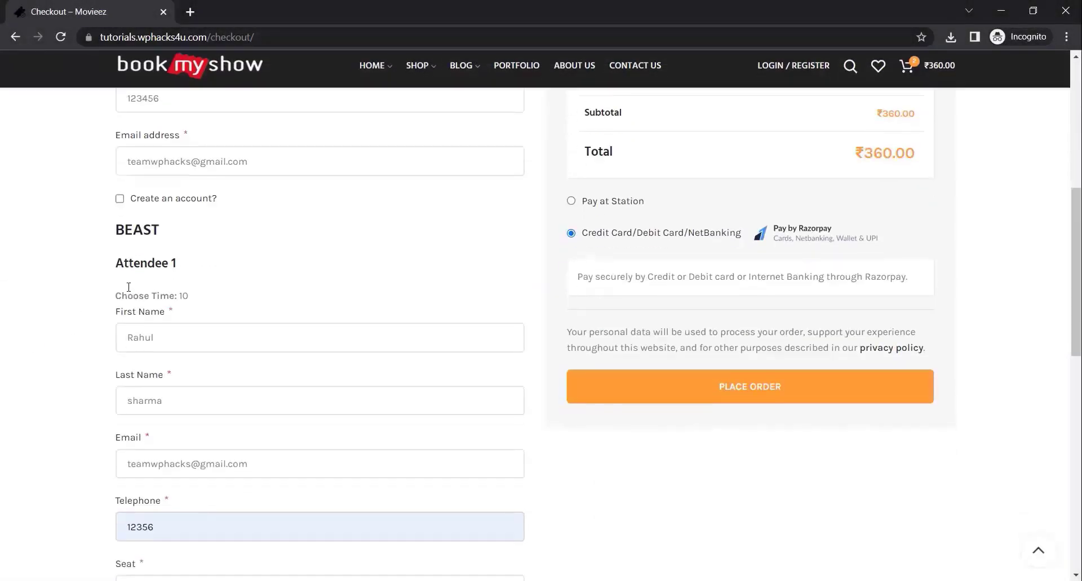
scroll(122, 275, down, 3)
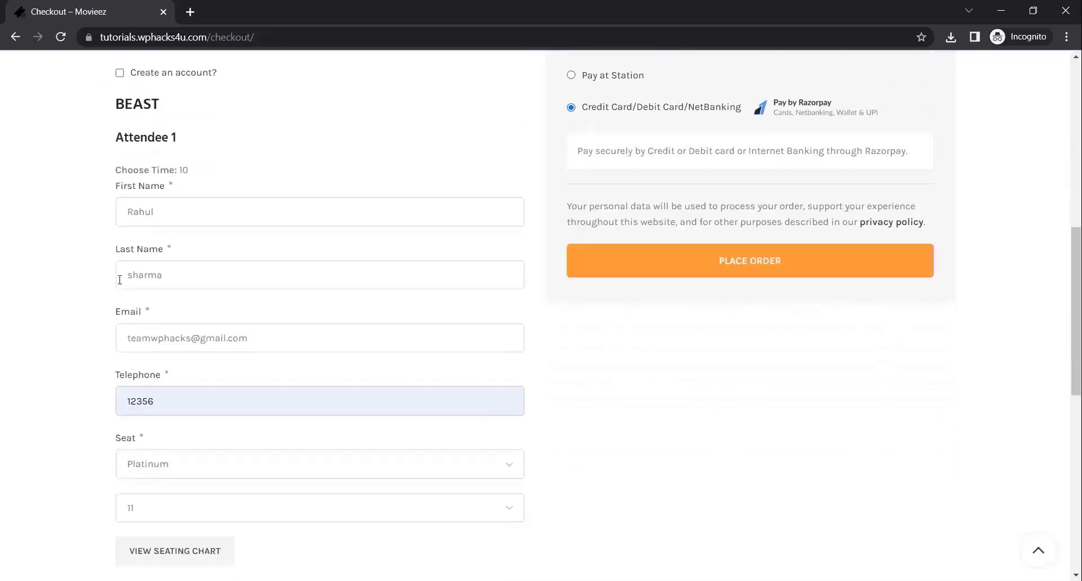
Inspect the seat row options and the seating chart for Attendee 1, leaving the seat choice as it is
click(182, 362)
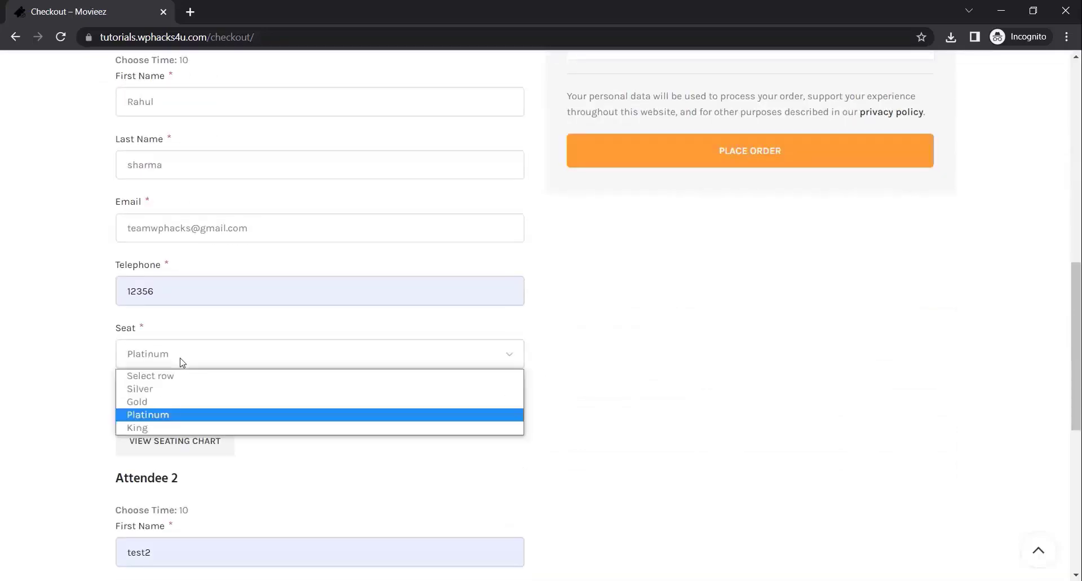
click(58, 362)
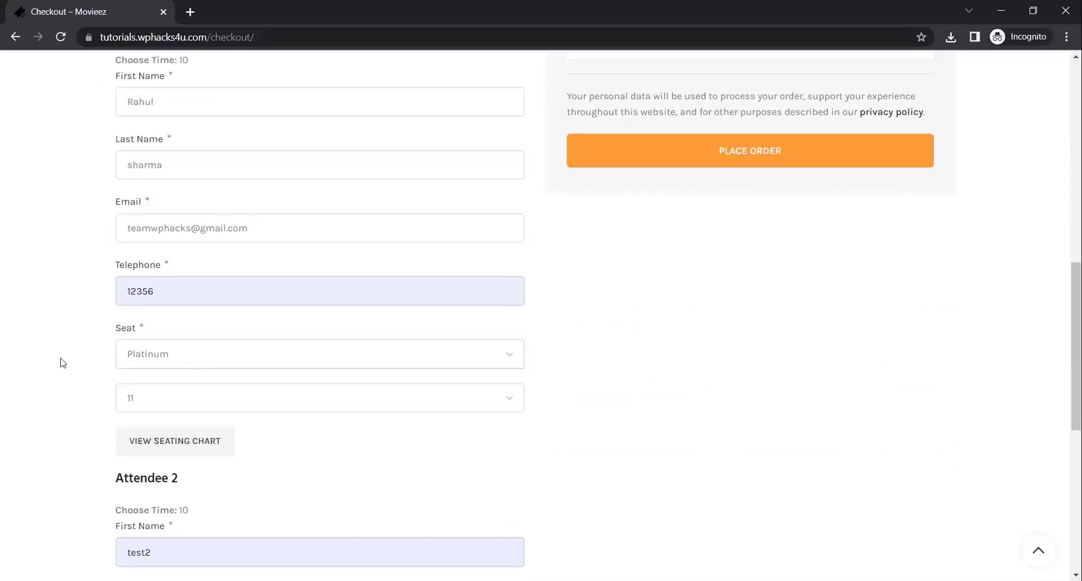
click(165, 445)
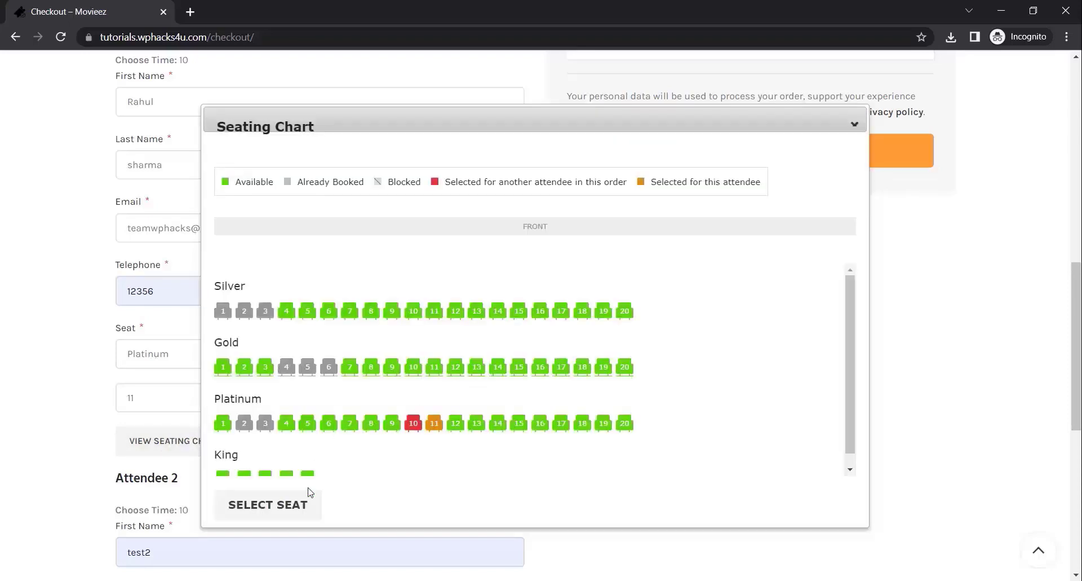
click(854, 124)
Review the order summary and payment methods, and place the order with Credit Card/Debit Card/NetBanking
scroll(693, 357, up, 8)
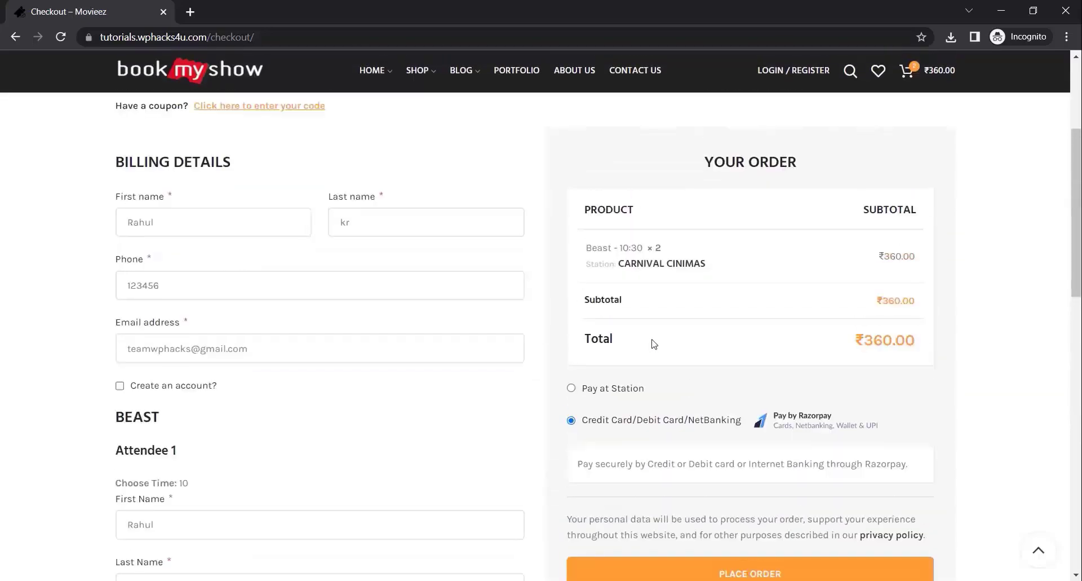
scroll(676, 293, up, 1)
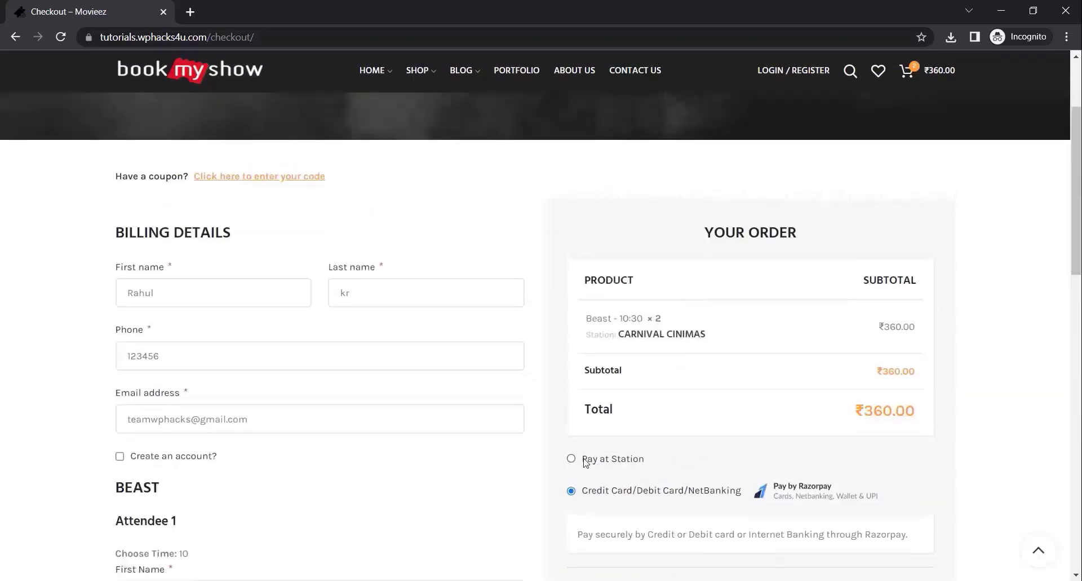
scroll(660, 459, down, 3)
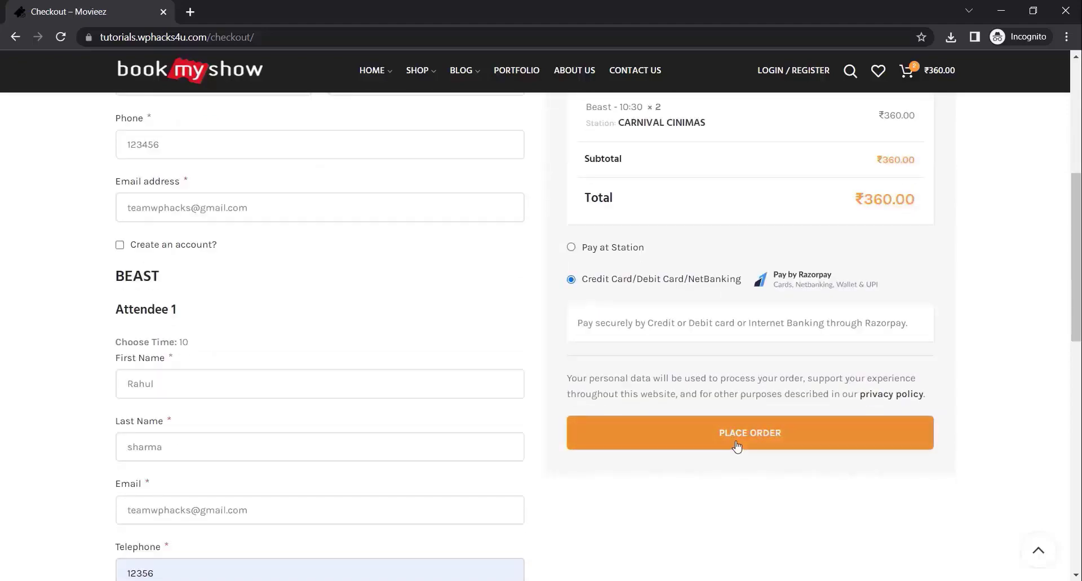
click(737, 446)
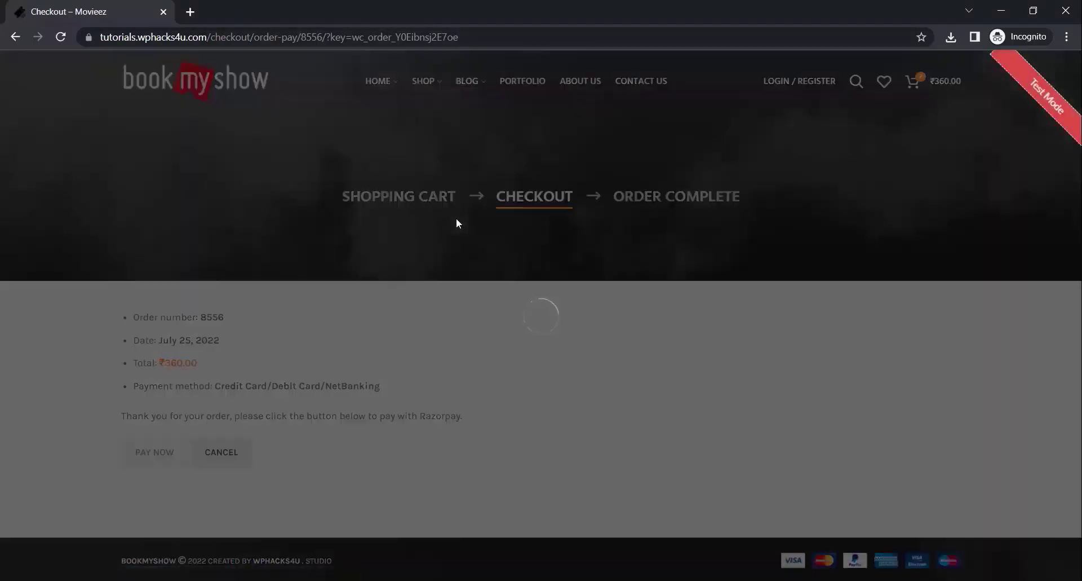
Choose UPI / QR as the Razorpay payment method and show the payment QR code
click(564, 497)
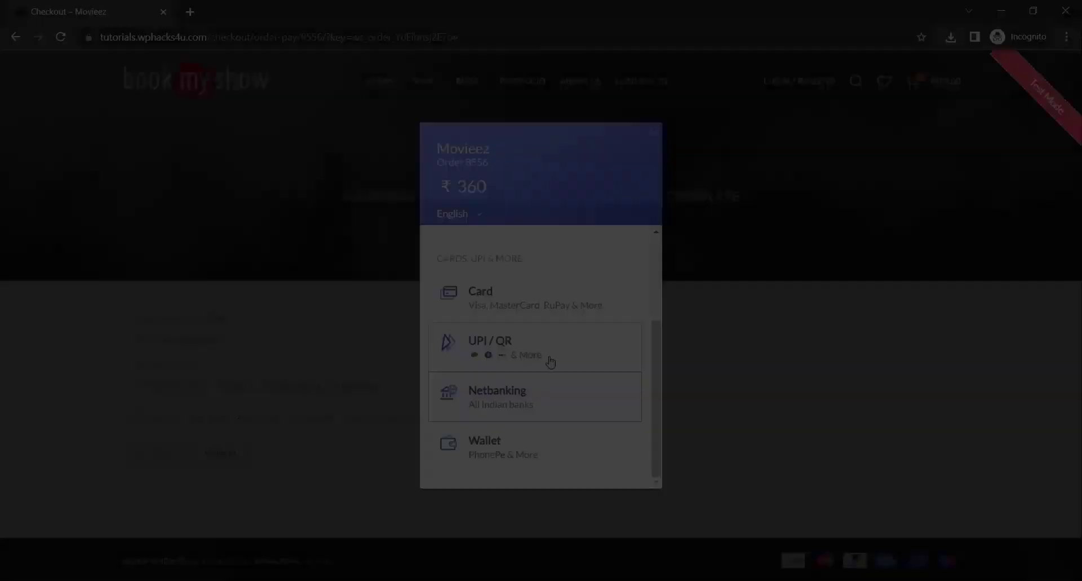
click(538, 350)
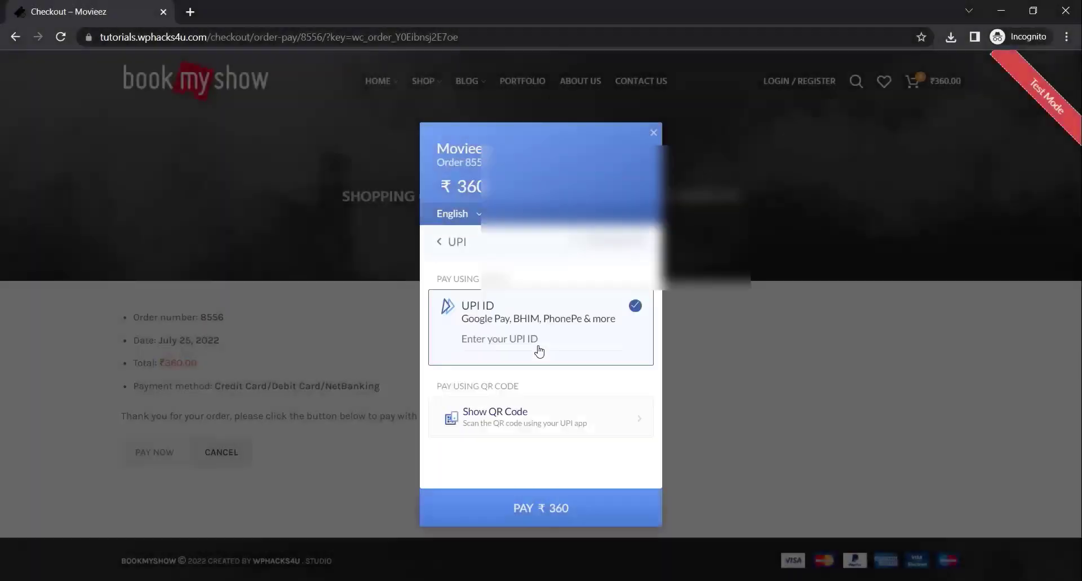
click(509, 418)
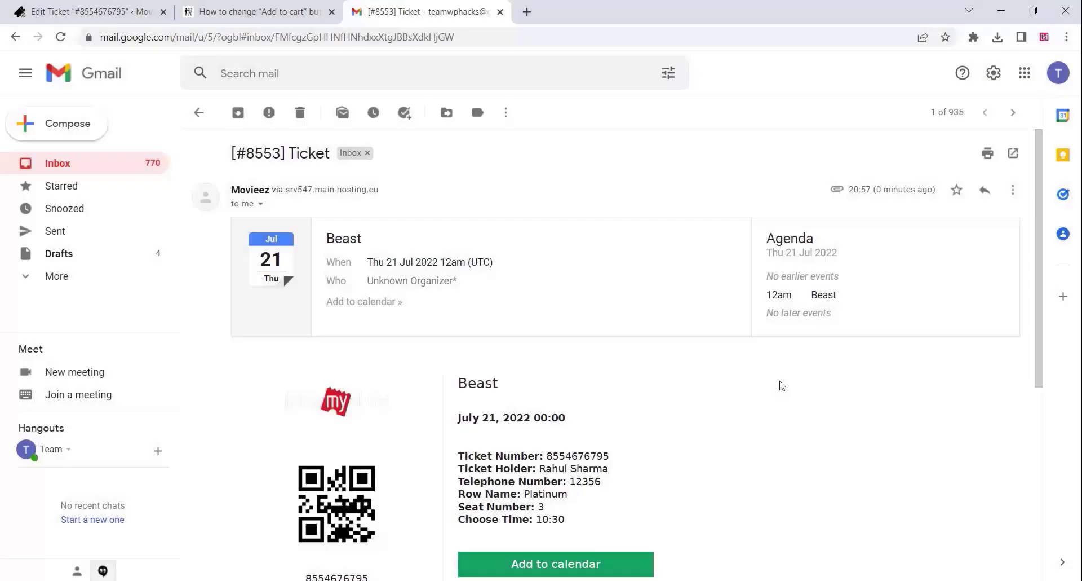
Review the Beast ticket email in Gmail, including the ticket details, QR code and attached files
scroll(782, 385, down, 3)
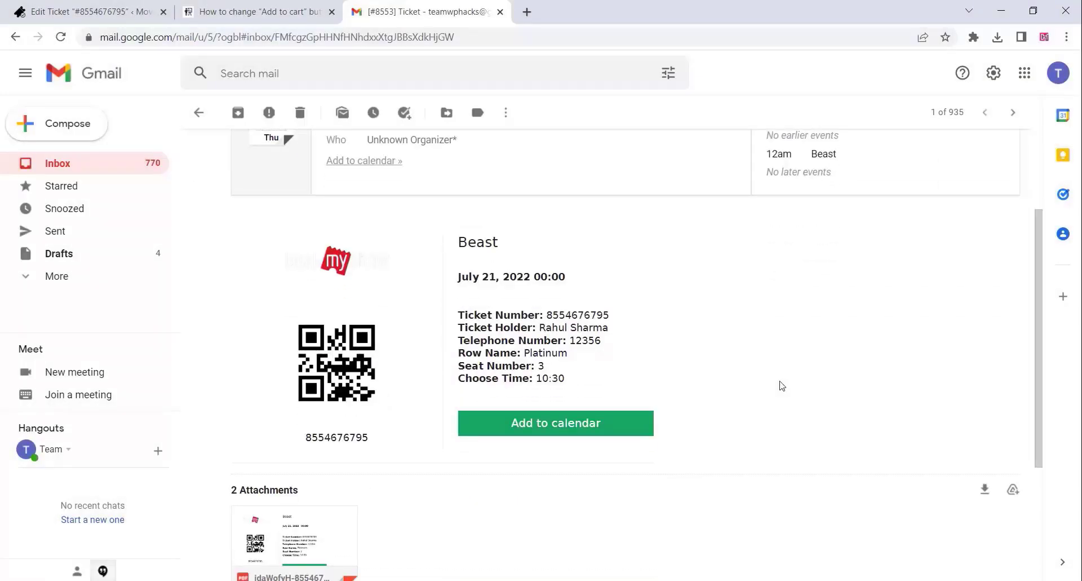
scroll(782, 385, down, 1)
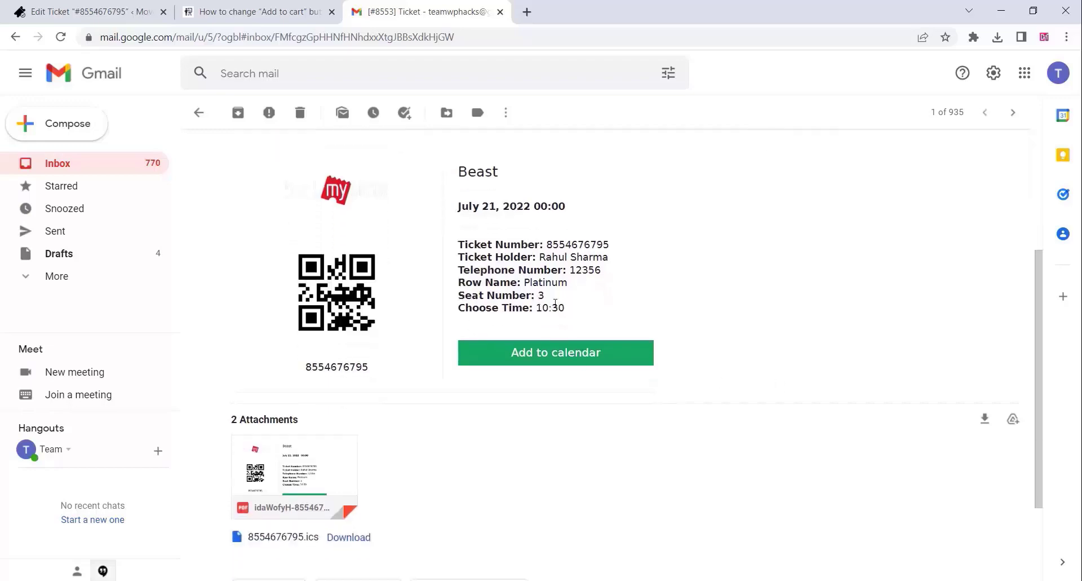
scroll(566, 312, down, 2)
mouse_move(341, 369)
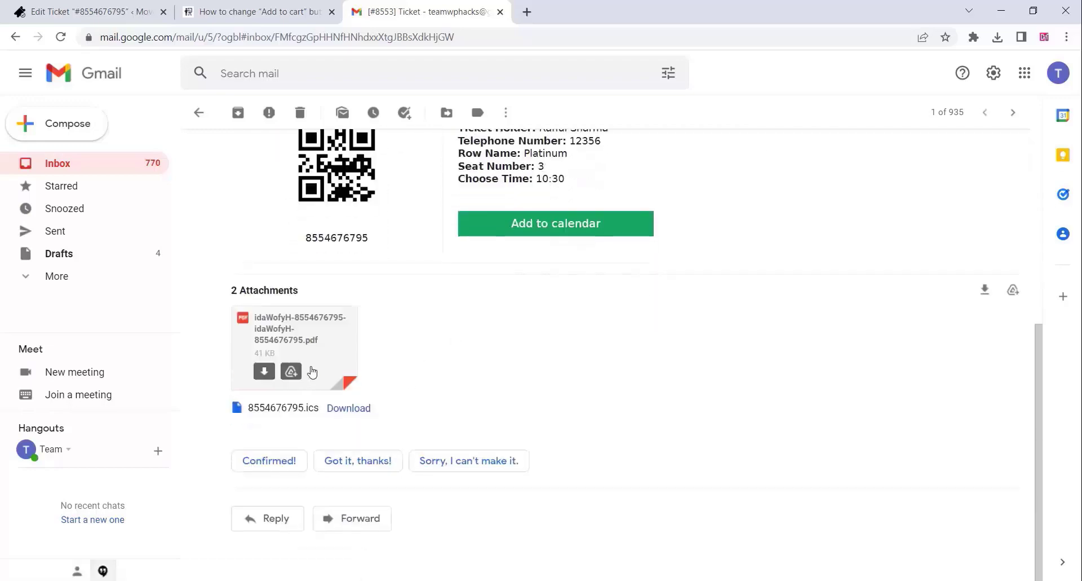
Open the PDF ticket attached to the Beast email and review its ticket details and QR code
scroll(519, 360, up, 5)
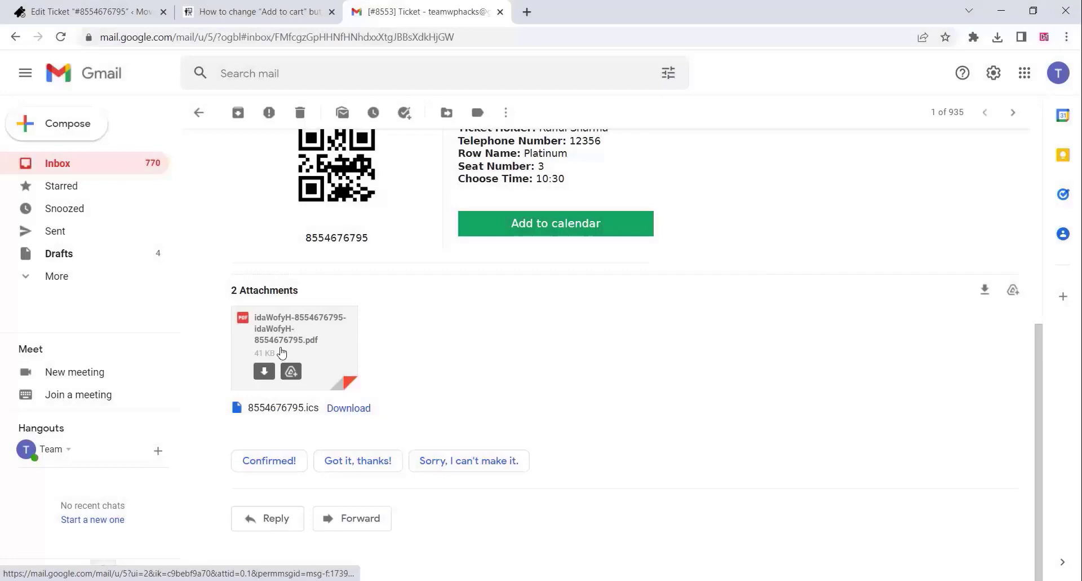
click(282, 353)
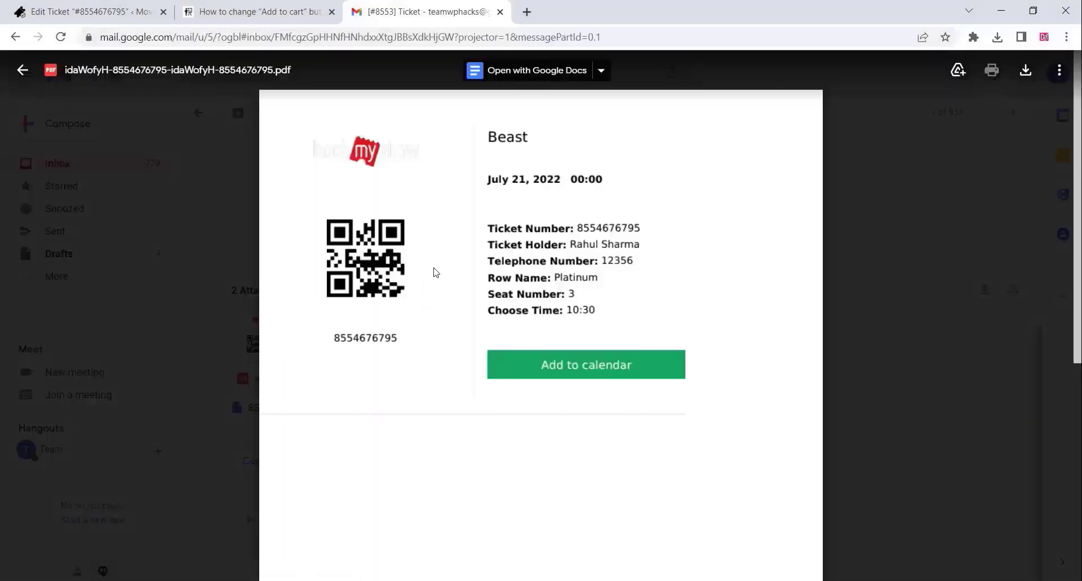
scroll(442, 278, down, 5)
scroll(442, 278, up, 5)
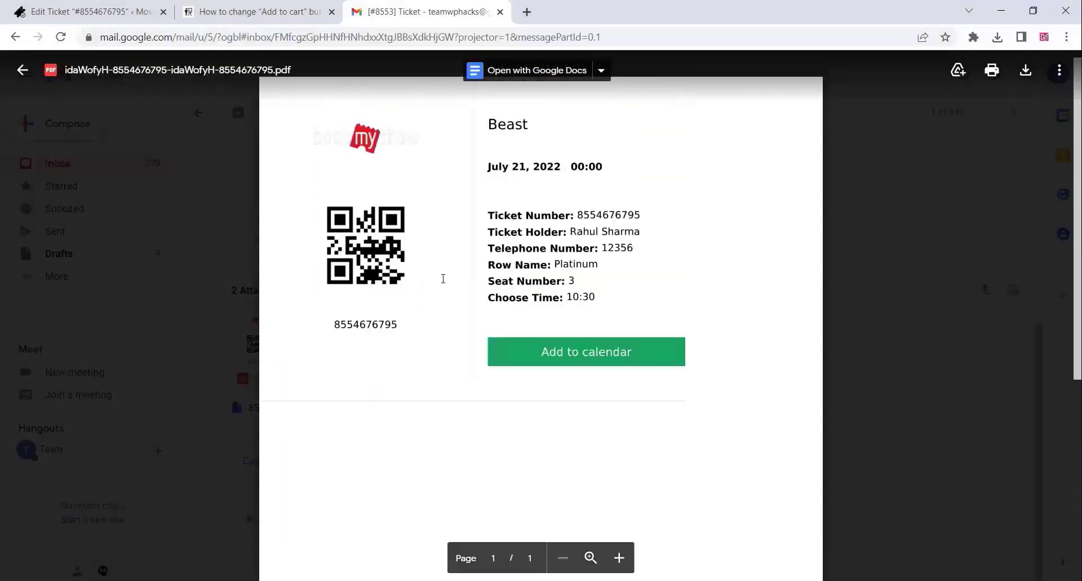
scroll(443, 278, up, 1)
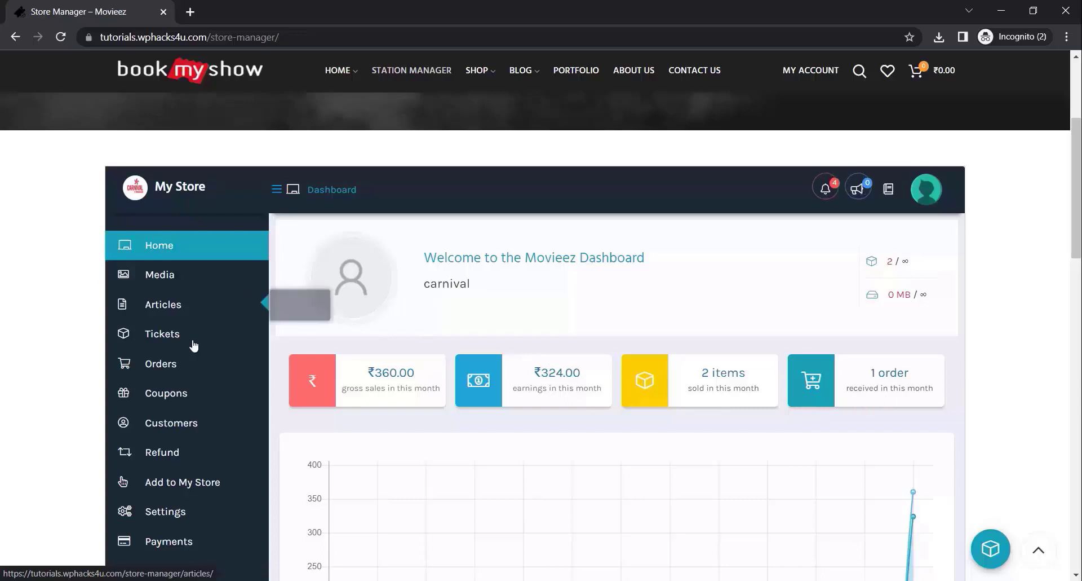
Switch to the Movieez store manager dashboard and open the station's orders
click(164, 366)
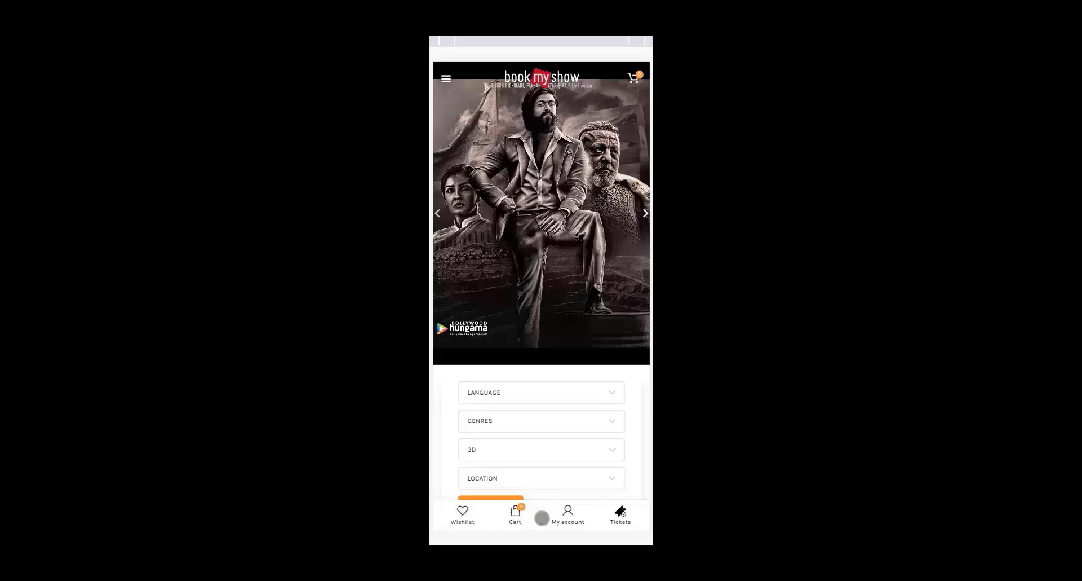
Browse the mobile home page to the Hindi films under Featured Films and open the movie Beast
scroll(534, 342, down, 6)
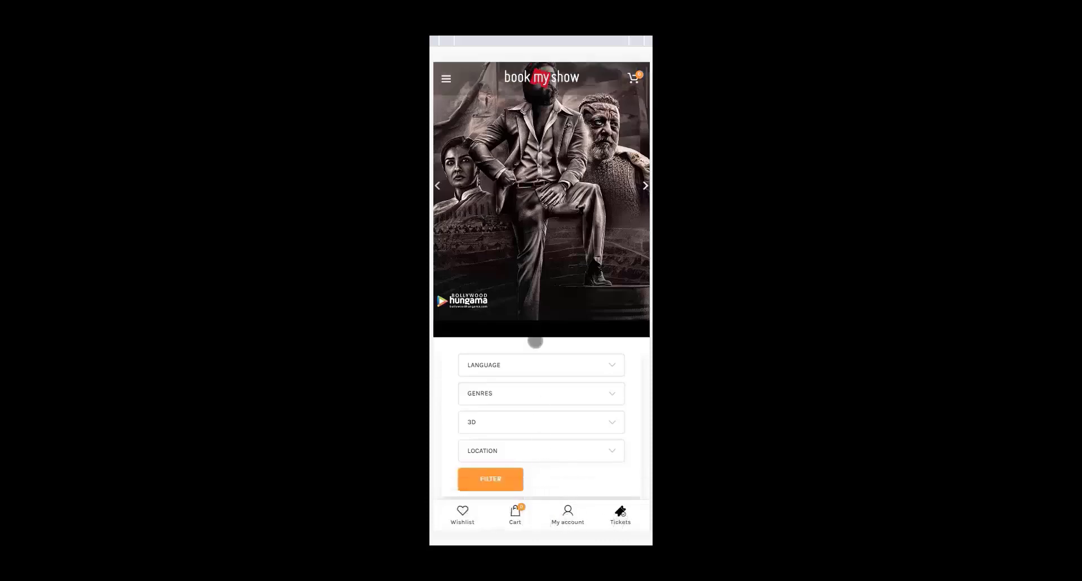
scroll(532, 348, down, 6)
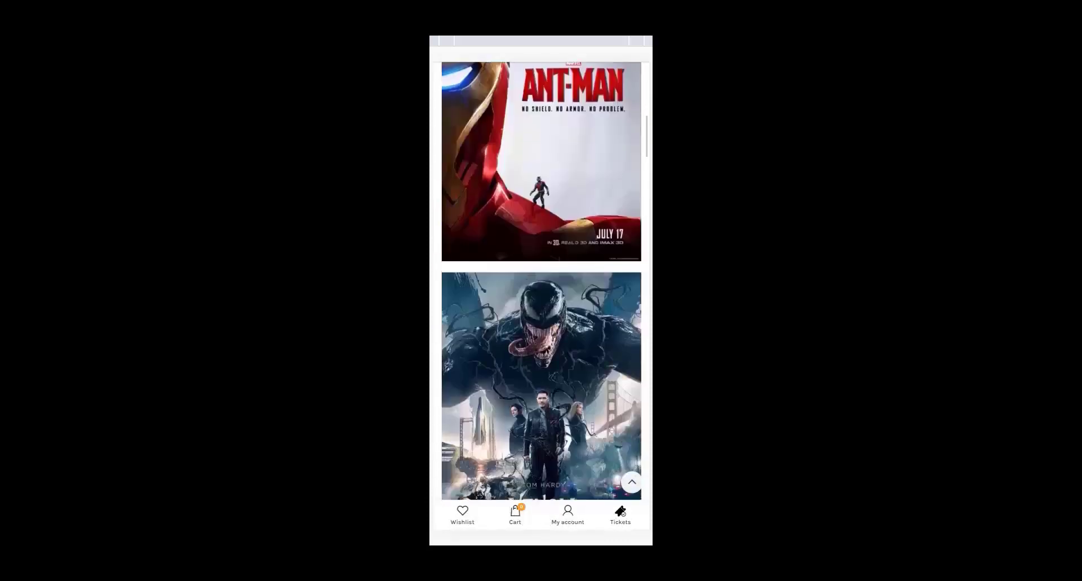
scroll(530, 350, down, 12)
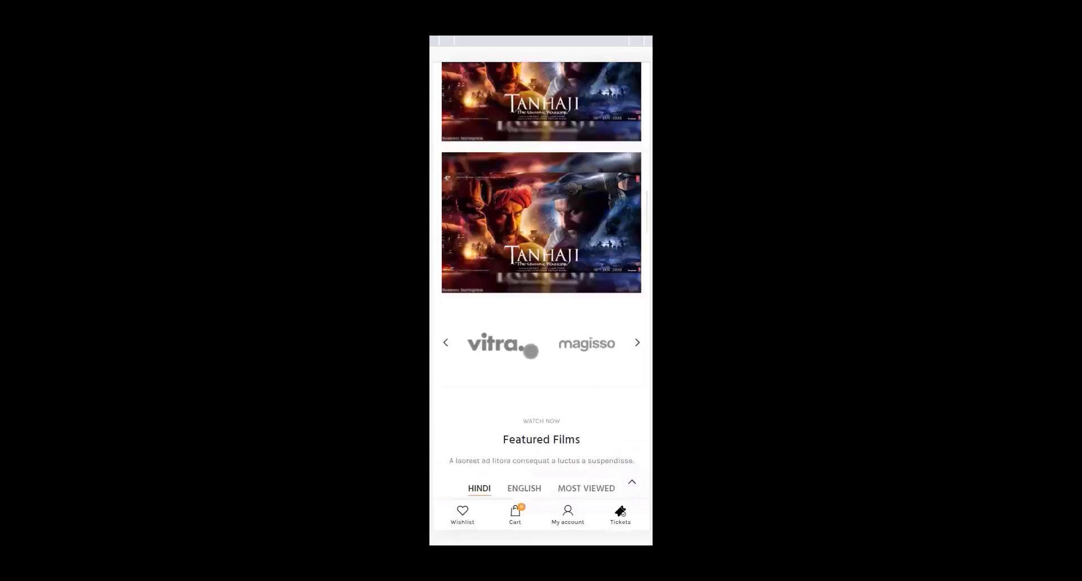
scroll(531, 350, down, 5)
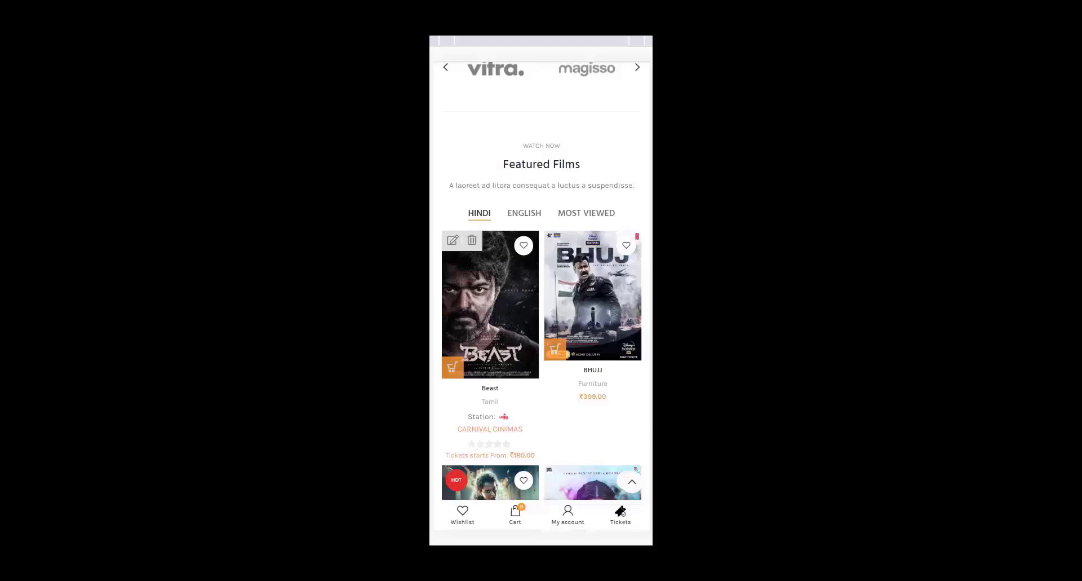
click(514, 334)
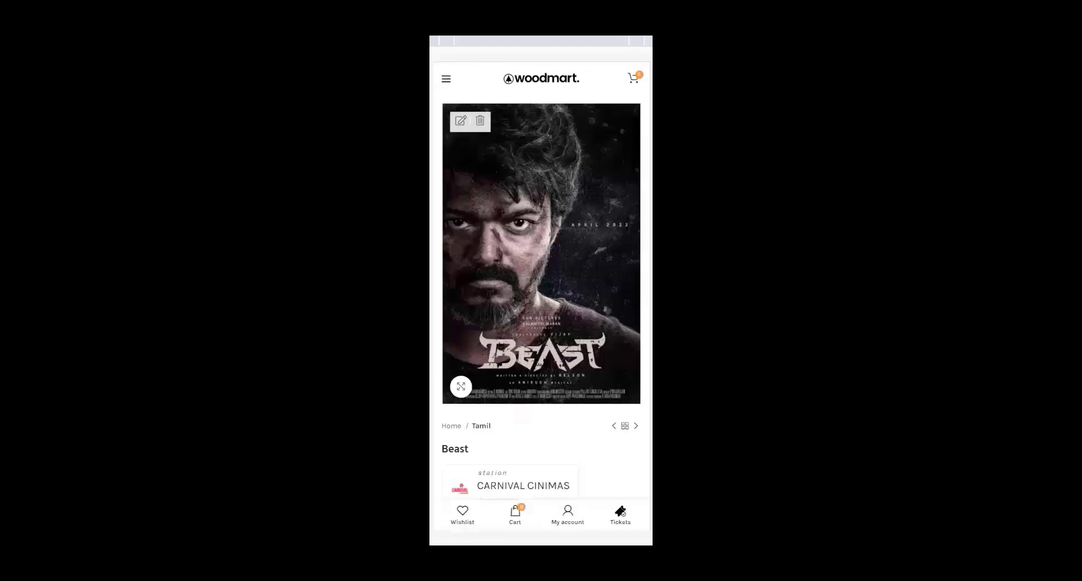
Choose the 10:30 showtime for Beast and select Gold seats 16 and 17 in the seating chart
scroll(523, 321, down, 2)
scroll(521, 310, down, 2)
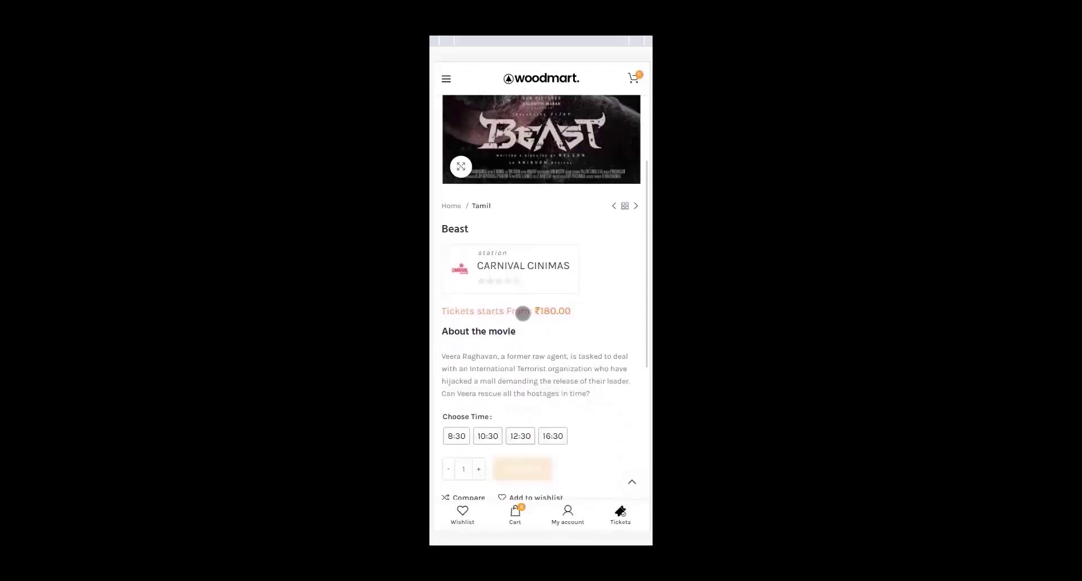
scroll(519, 309, down, 2)
click(487, 325)
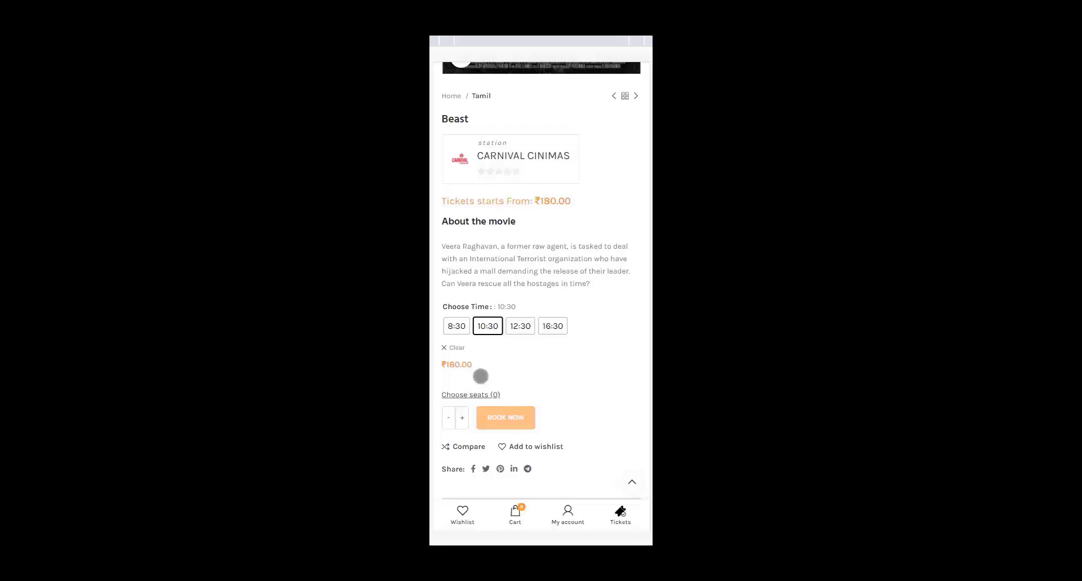
click(463, 395)
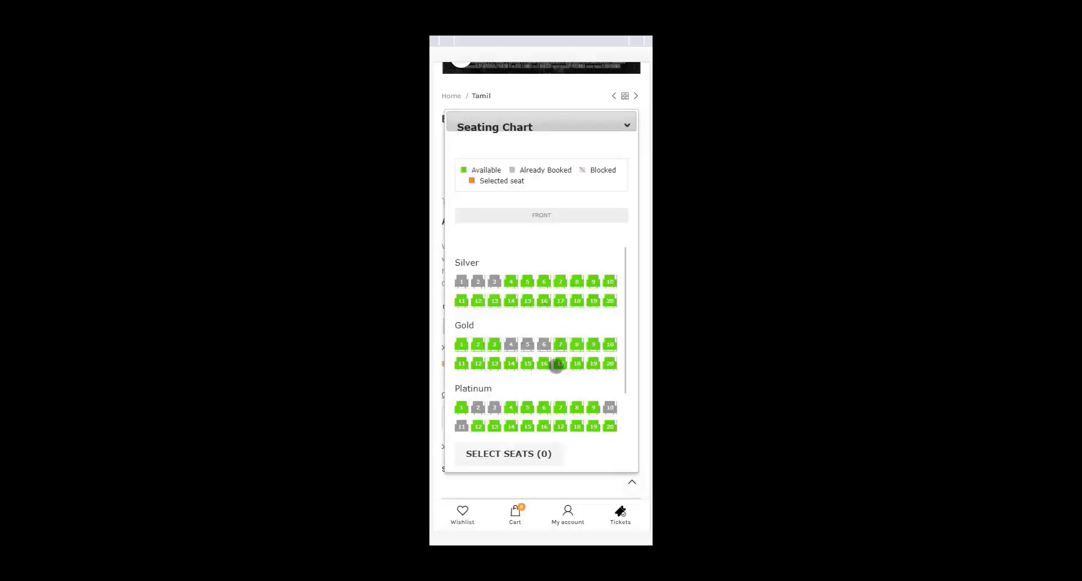
click(558, 364)
click(521, 453)
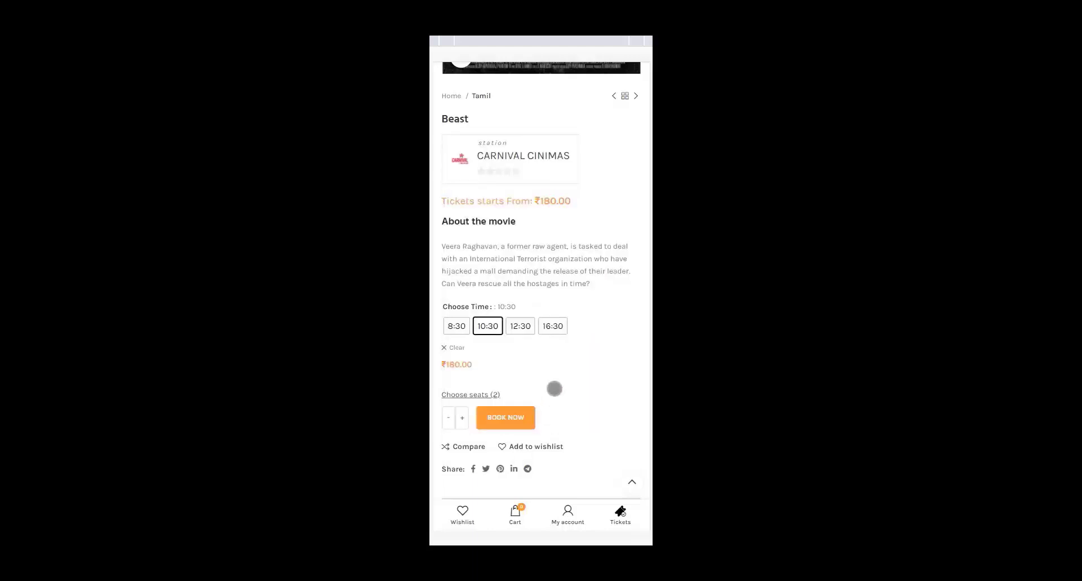
Book the two selected Beast seats and proceed from the shopping cart to checkout
scroll(548, 392, down, 2)
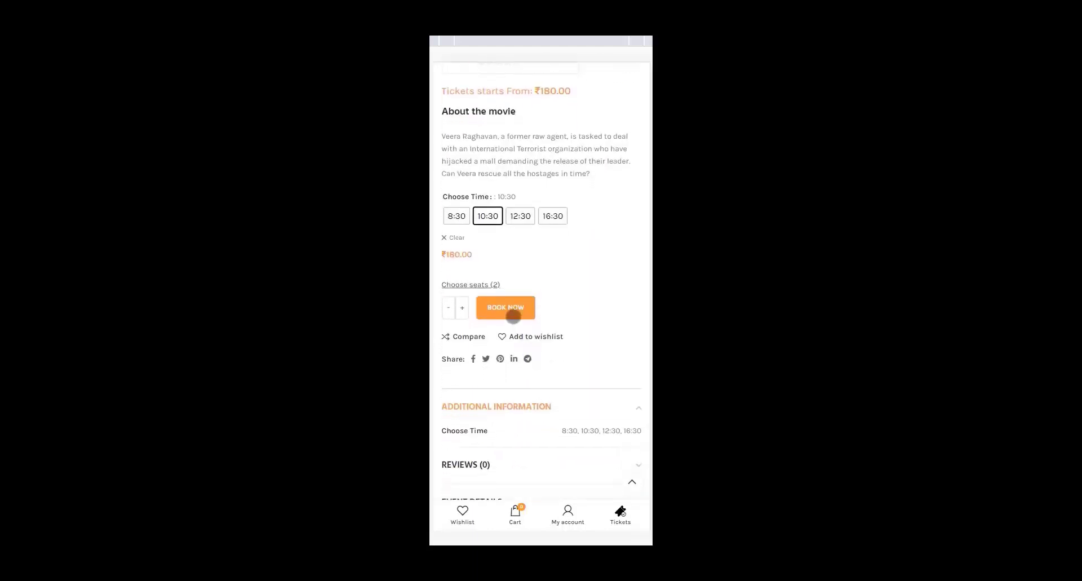
click(513, 314)
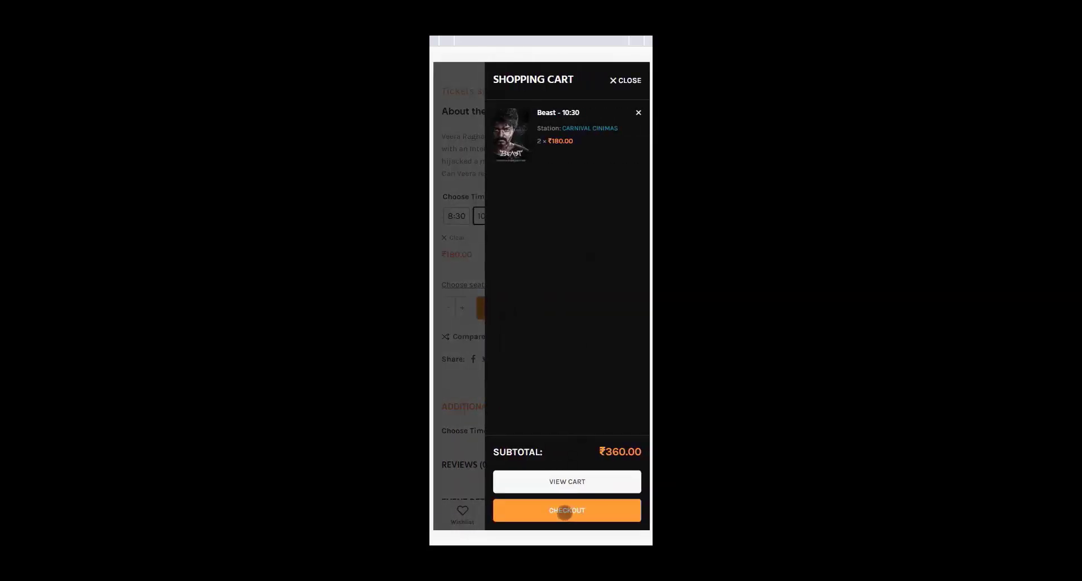
click(565, 510)
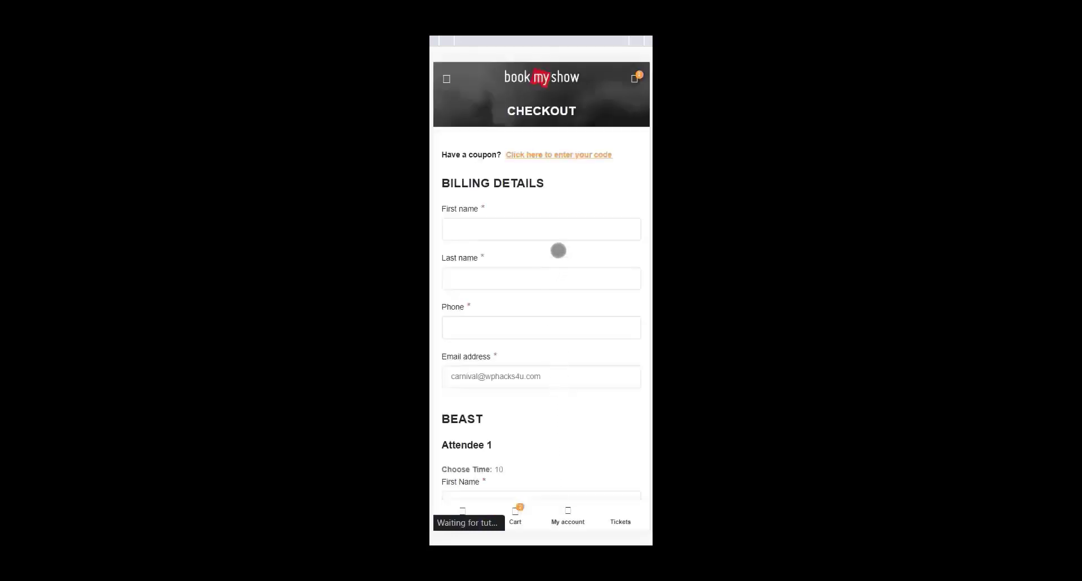
Review the mobile checkout page, including billing details, attendee and seat fields, order summary and payment methods
scroll(546, 275, down, 10)
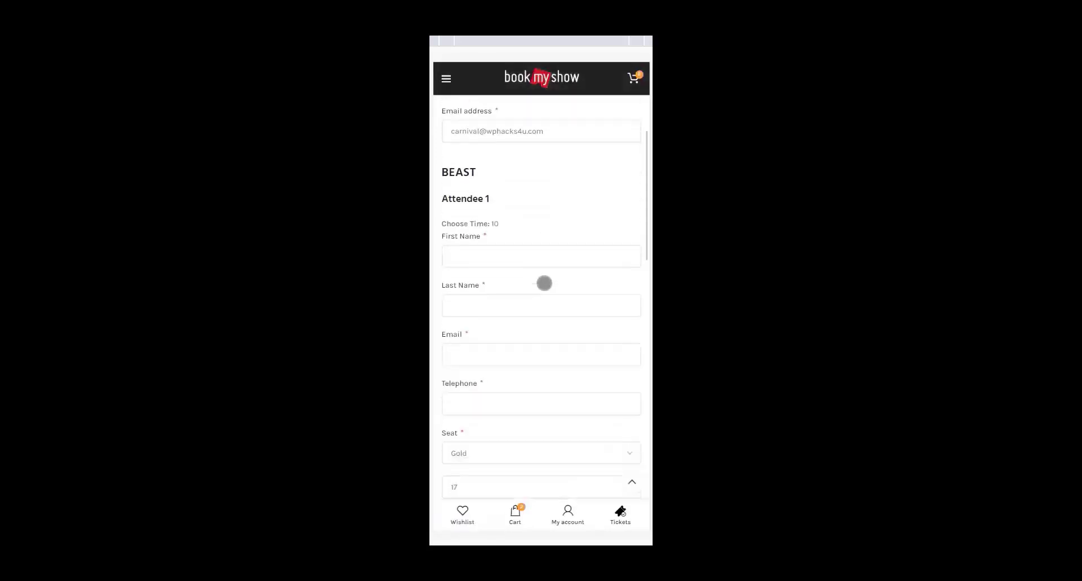
scroll(539, 289, down, 10)
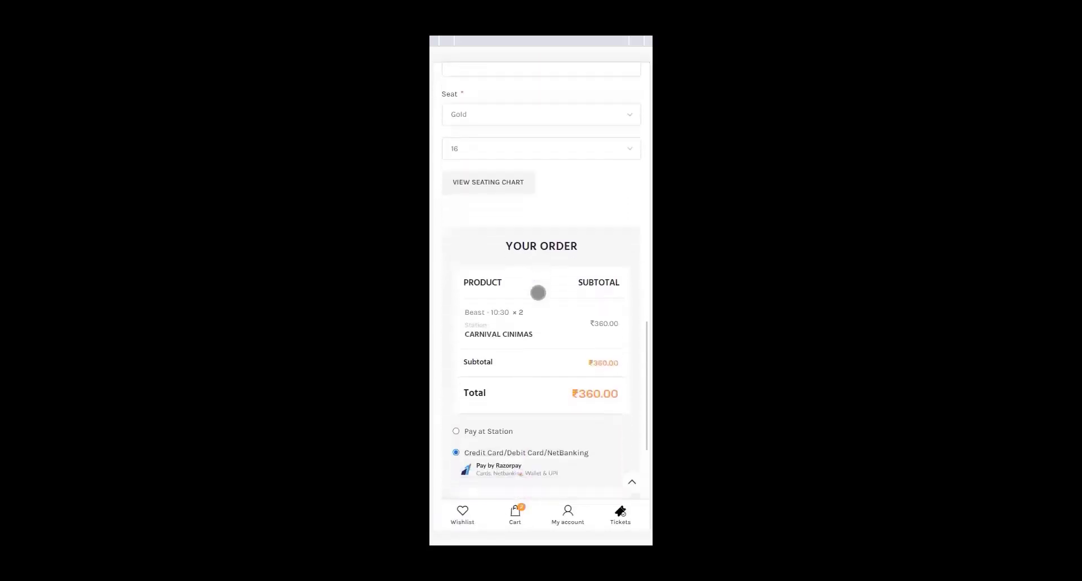
scroll(537, 293, up, 10)
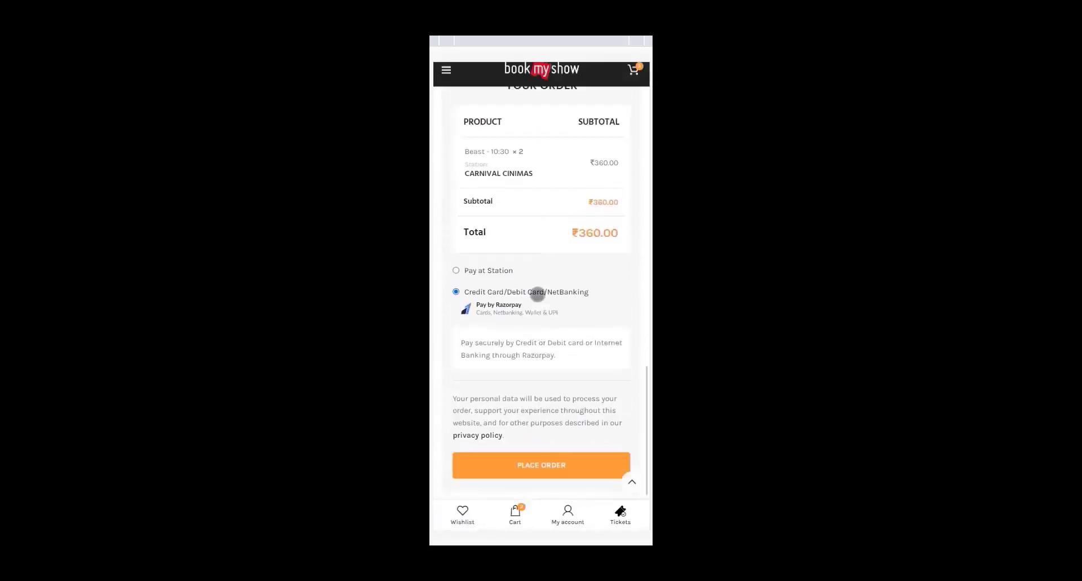
scroll(538, 293, up, 6)
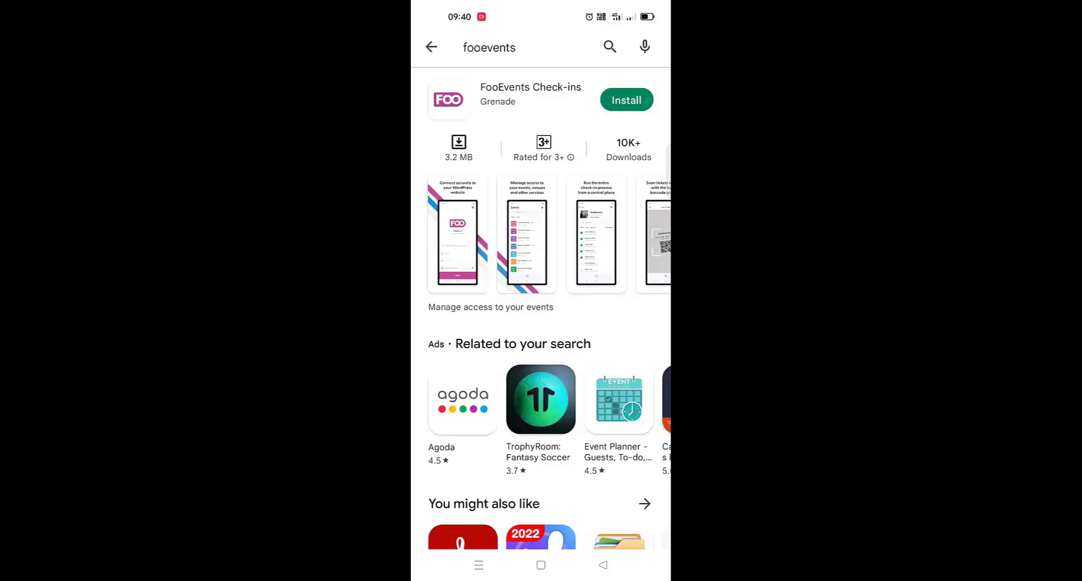
Install and open the FooEvents Check-ins app on the phone and agree to its terms of service
click(626, 100)
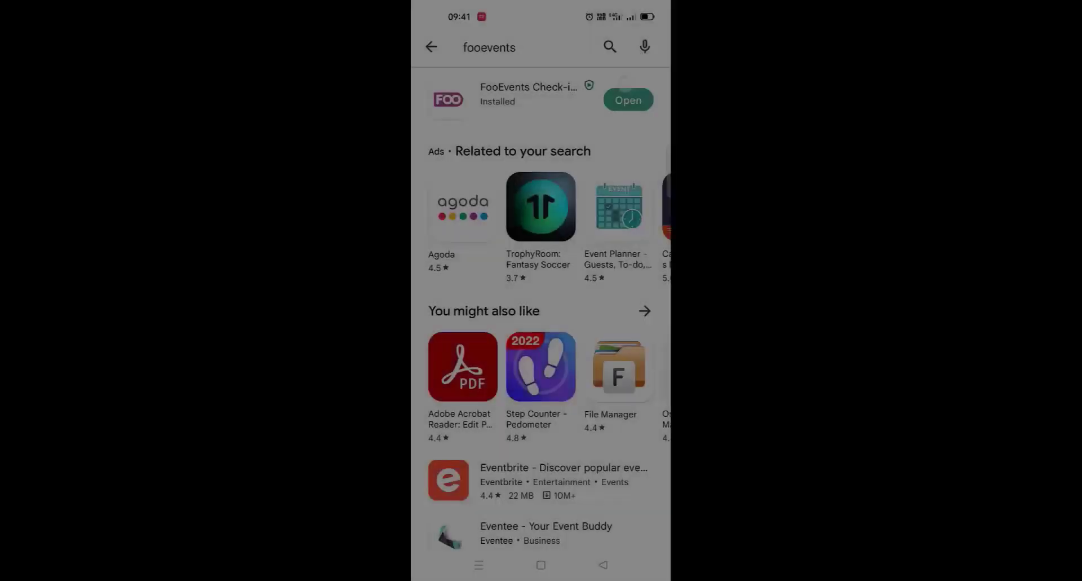
click(625, 100)
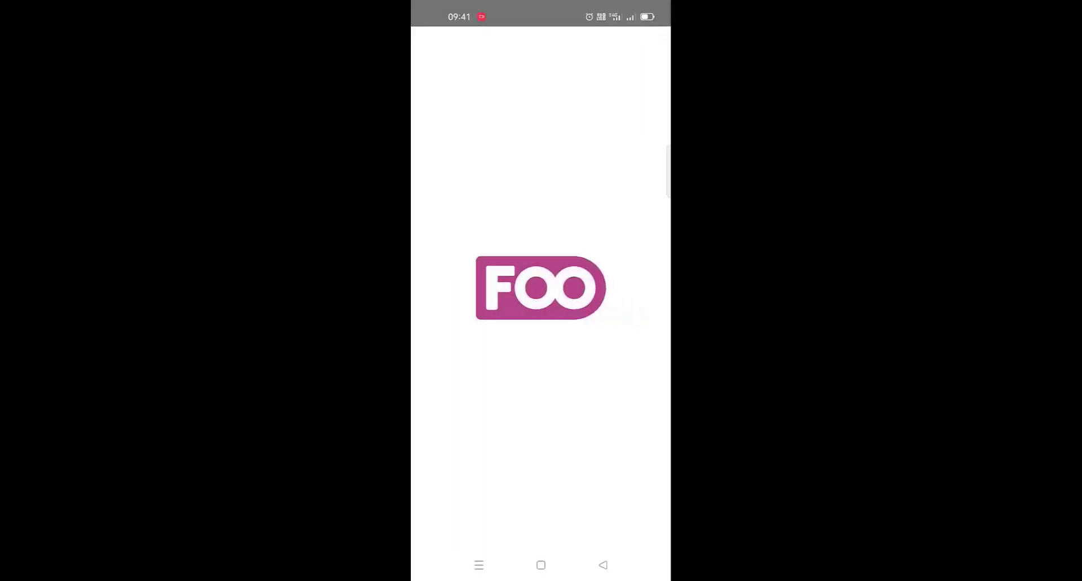
click(634, 360)
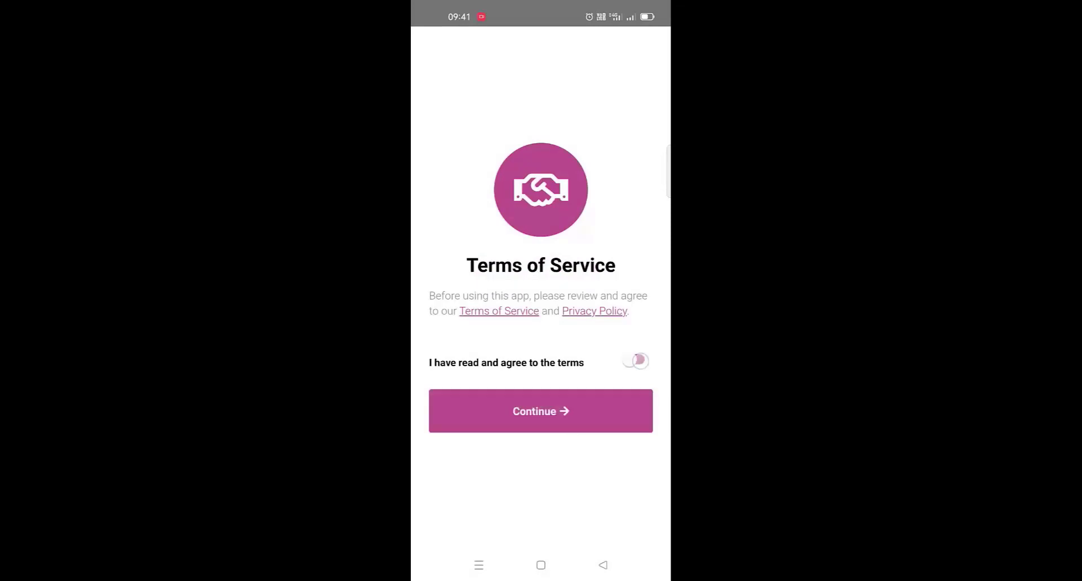
click(595, 411)
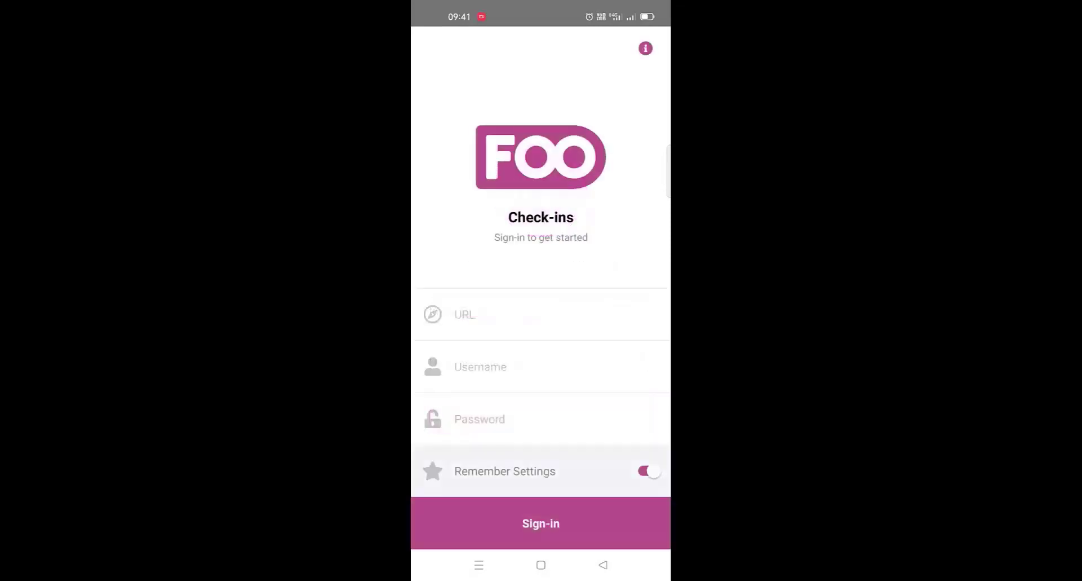
Sign in to the check-in app with the URL tutorials.wphacks4u.com, the username Admin and the account password
click(479, 313)
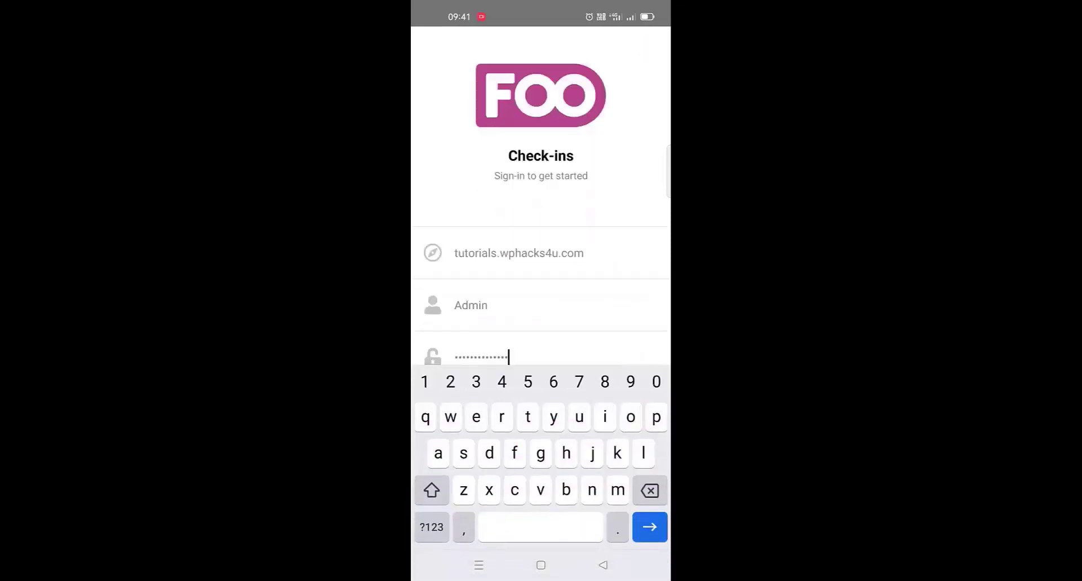
key(Return)
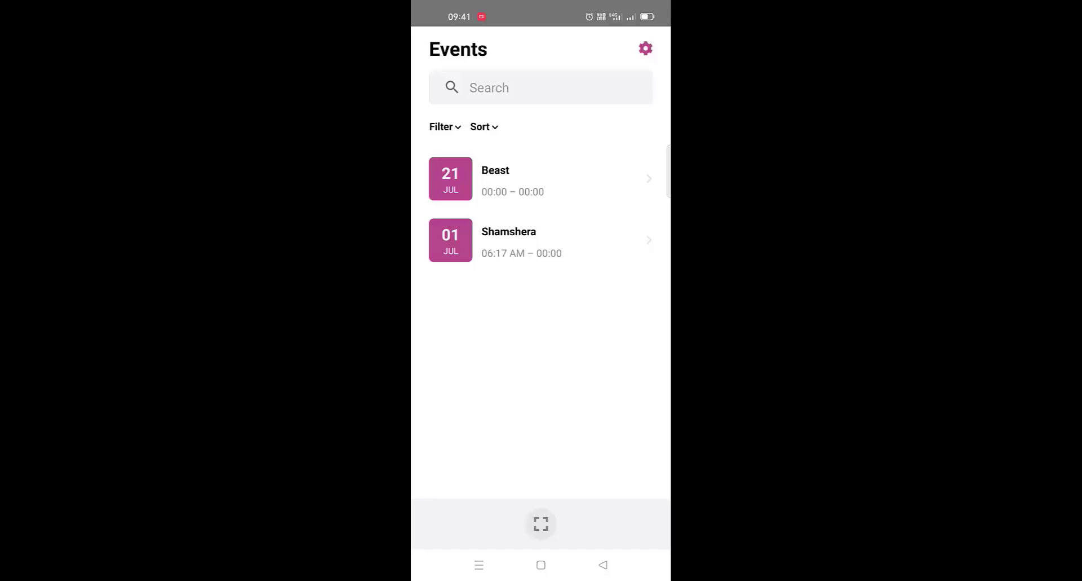
Turn on Auto Check-in and switch the event List Style to image icons in the app settings
click(645, 49)
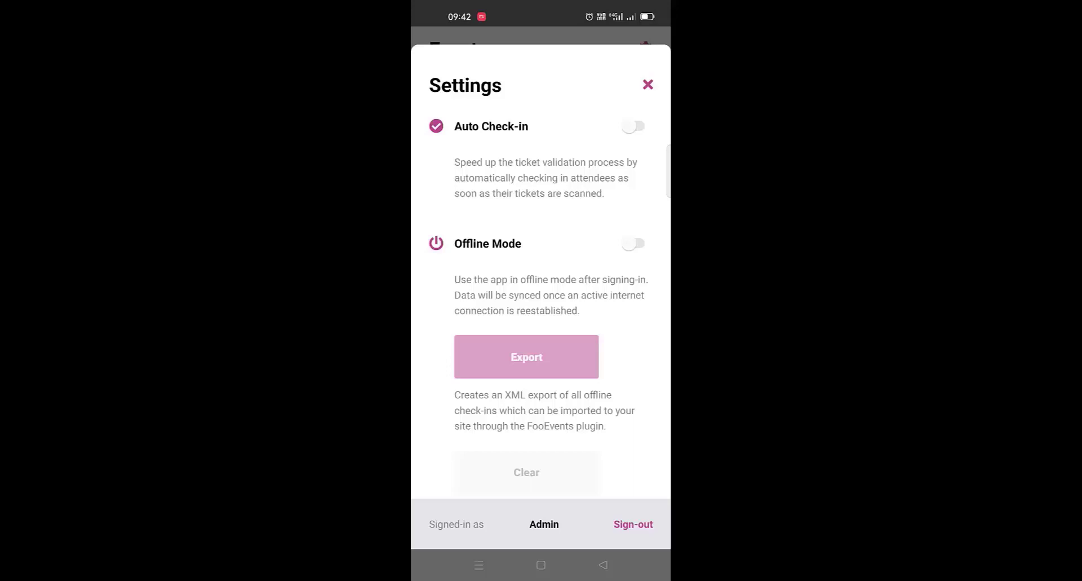
click(634, 125)
scroll(540, 281, down, 5)
scroll(540, 282, down, 3)
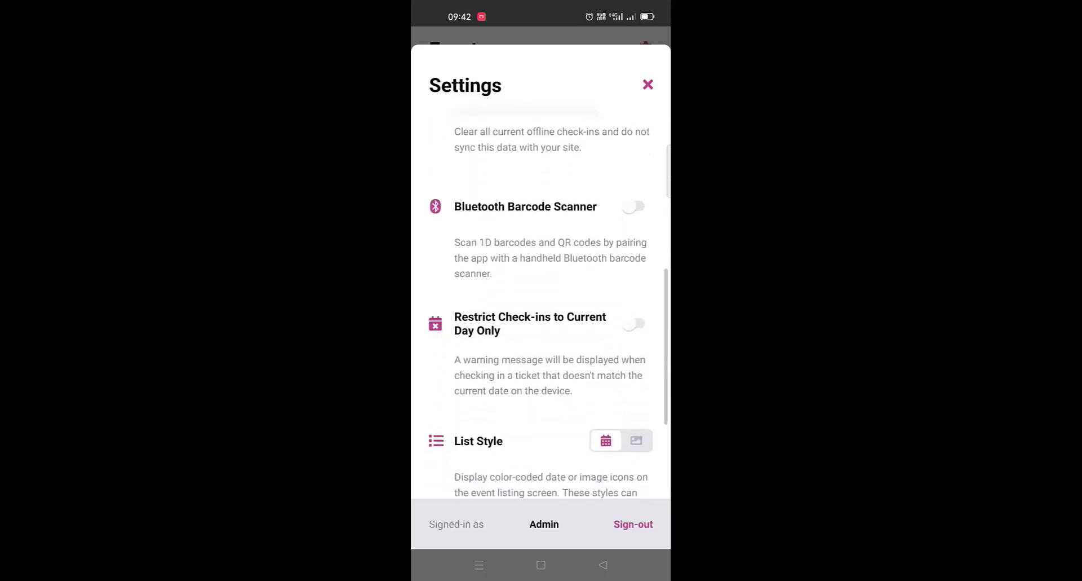
scroll(540, 281, down, 2)
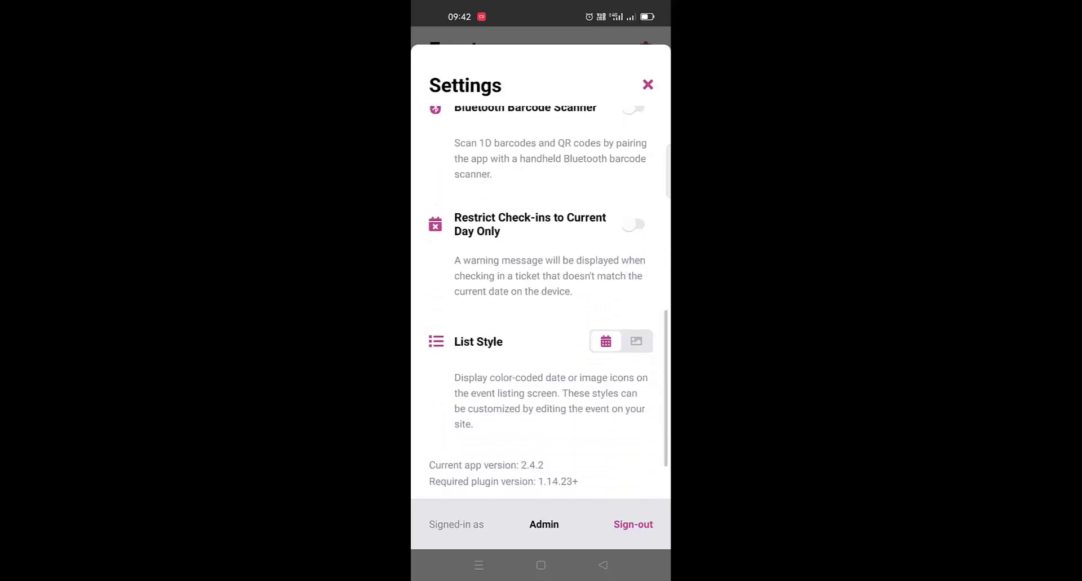
scroll(633, 411, down, 2)
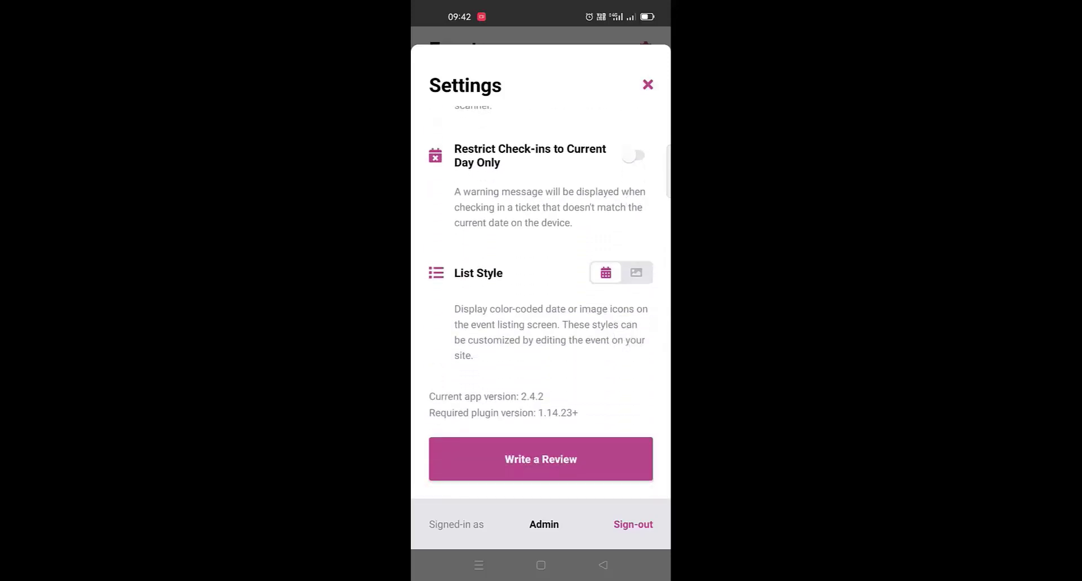
click(636, 272)
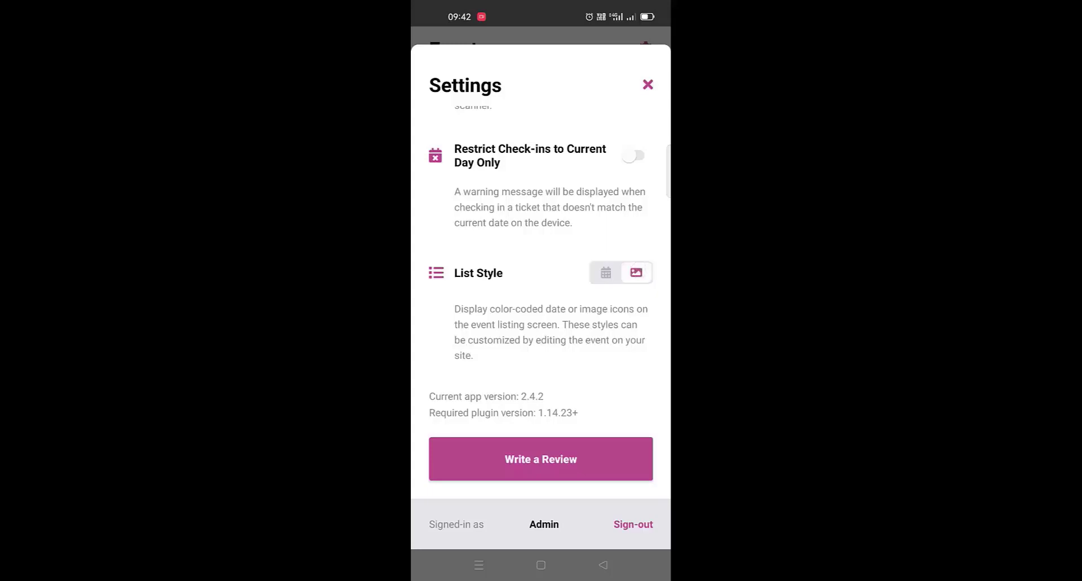
scroll(541, 282, up, 10)
click(648, 84)
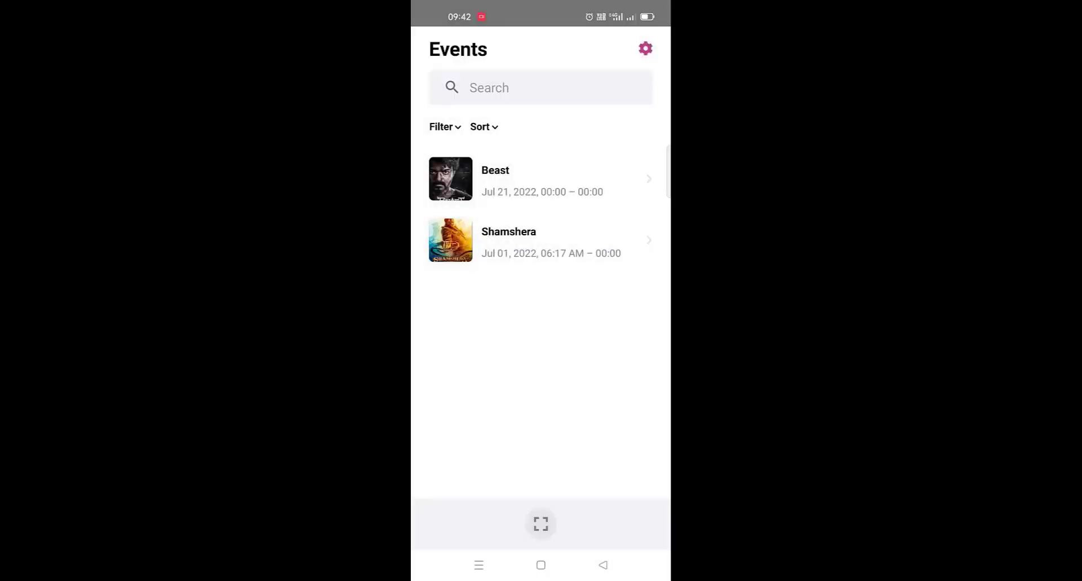
Start the ticket scanner, acknowledge the camera scanning notice and scan the QR code on the Beast ticket
click(541, 524)
click(541, 289)
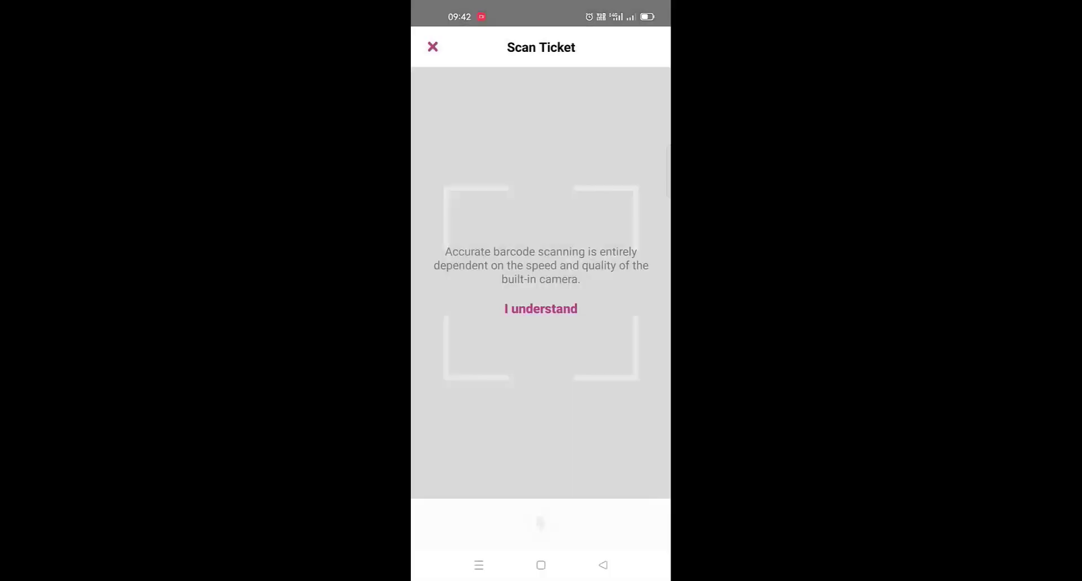
click(541, 308)
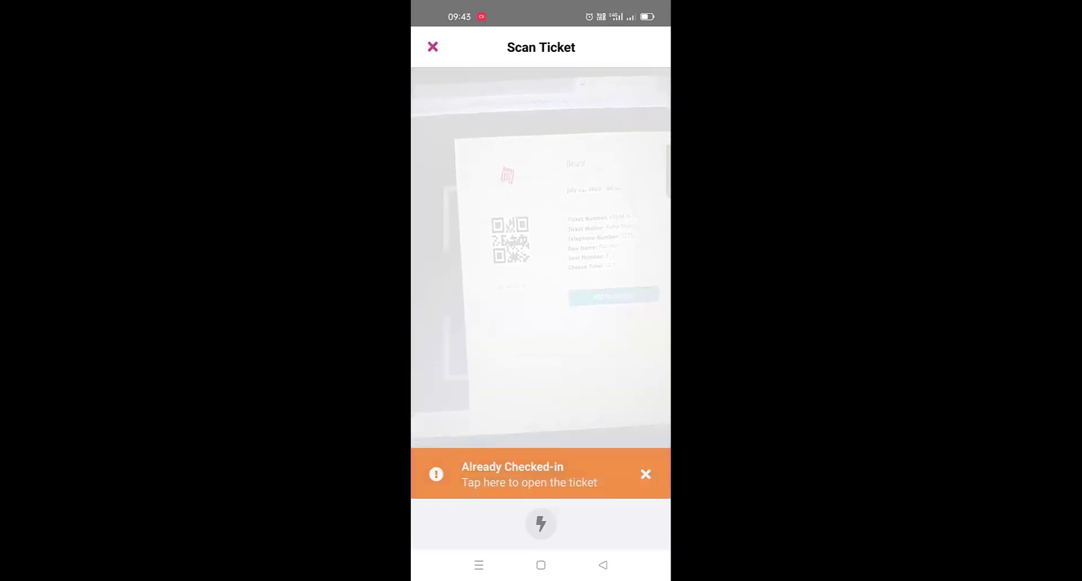
Open the scanned Beast ticket, examine its details and try to check it in again
click(554, 483)
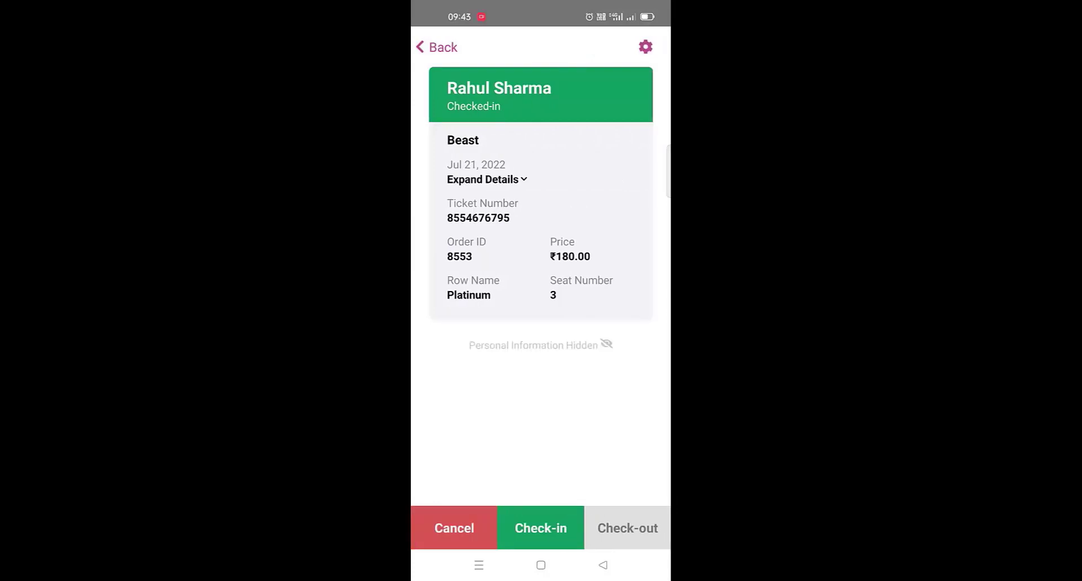
scroll(580, 388, down, 3)
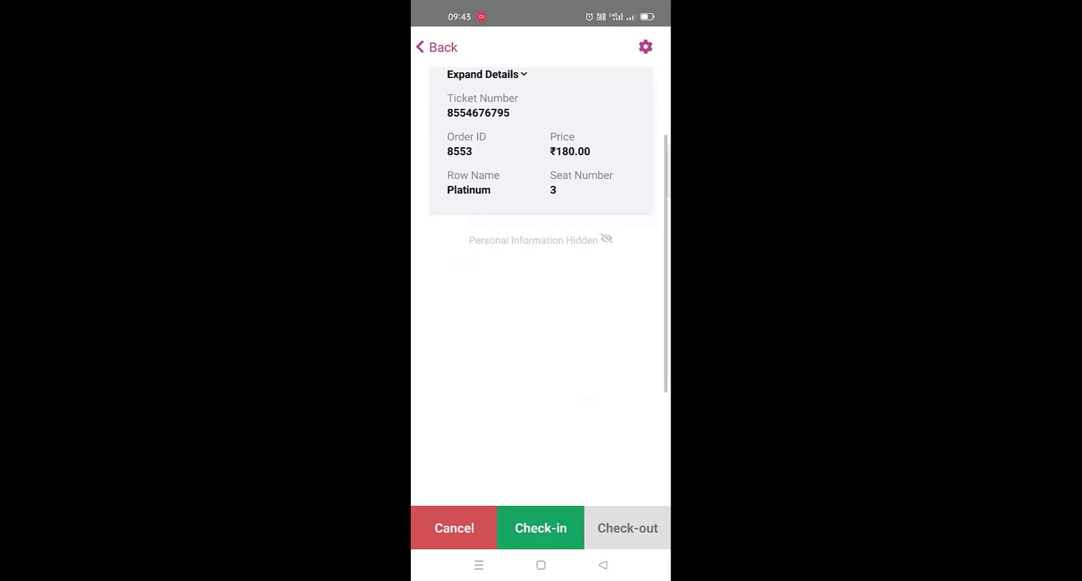
scroll(580, 387, down, 3)
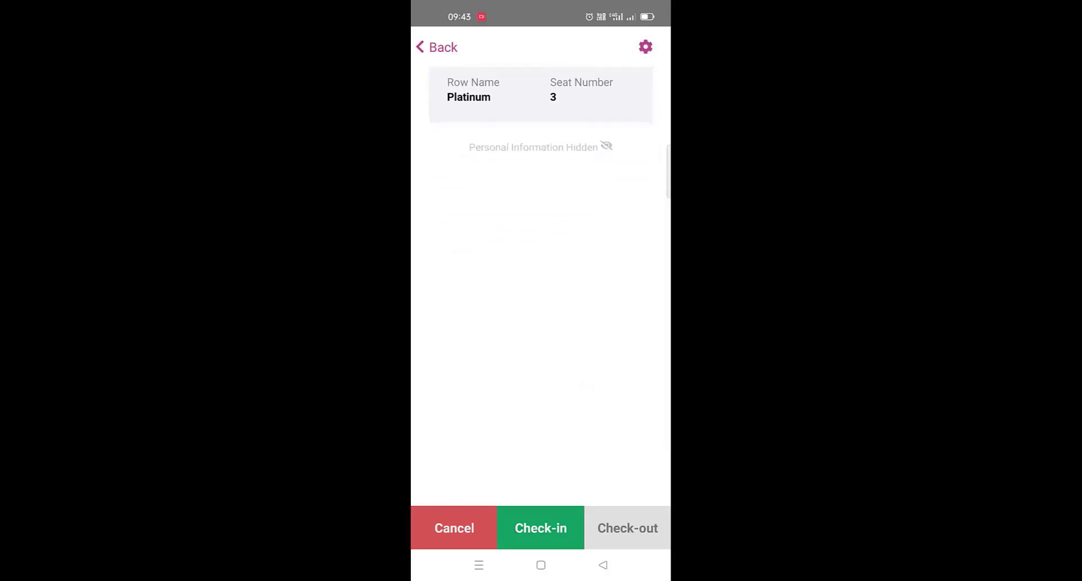
scroll(586, 386, up, 3)
click(543, 531)
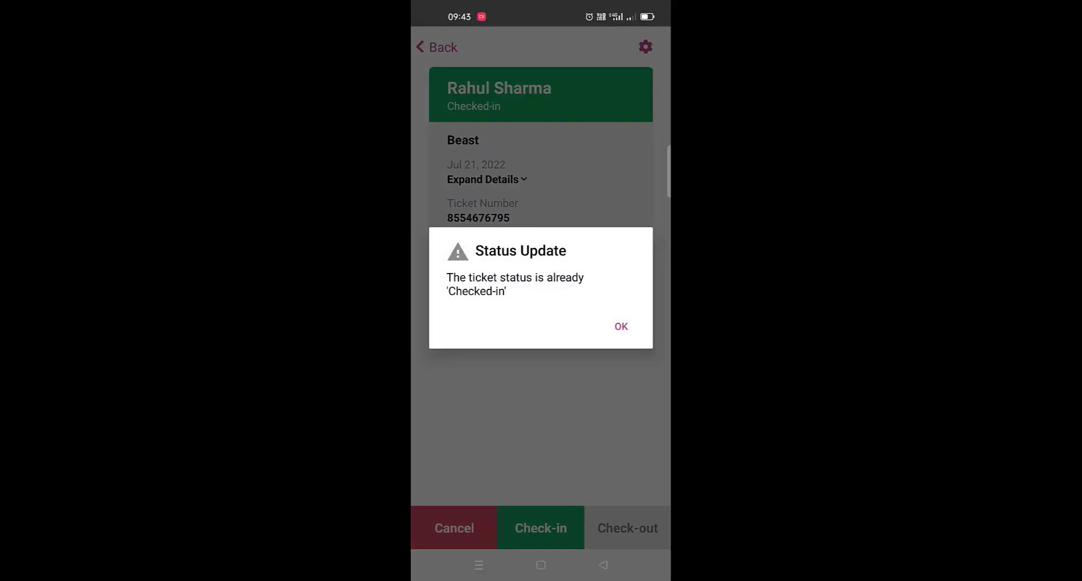
click(633, 324)
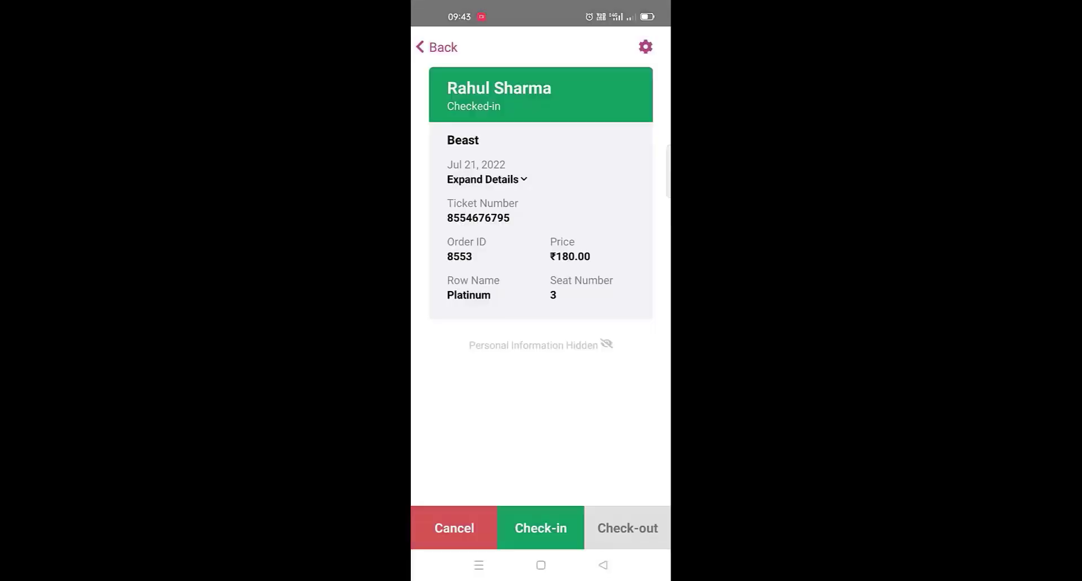
Switch the Beast ticket's status through Check-out, Check-in and Cancel, finishing with Check-in
click(617, 525)
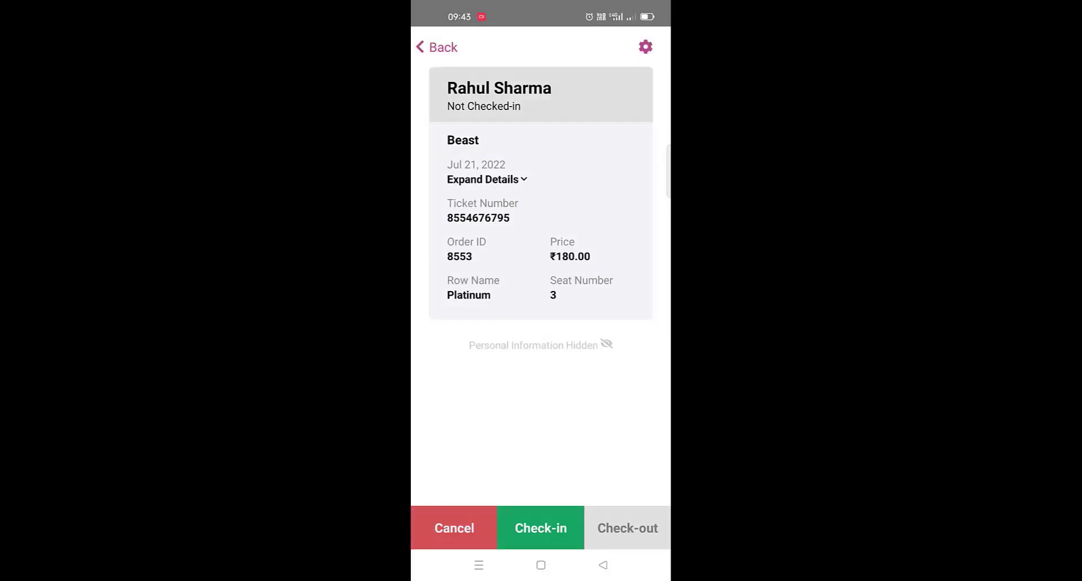
click(549, 526)
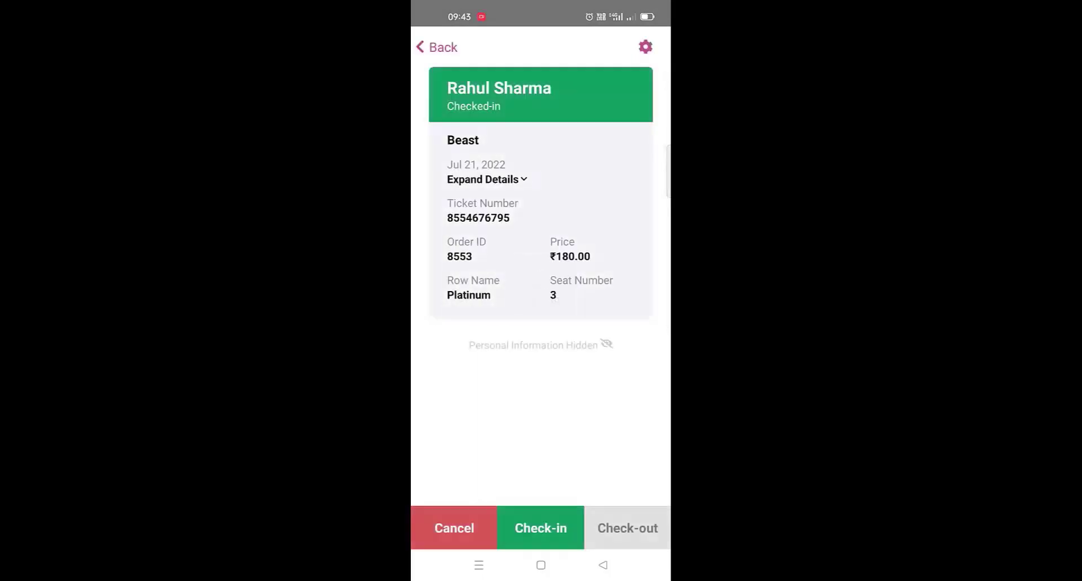
click(455, 528)
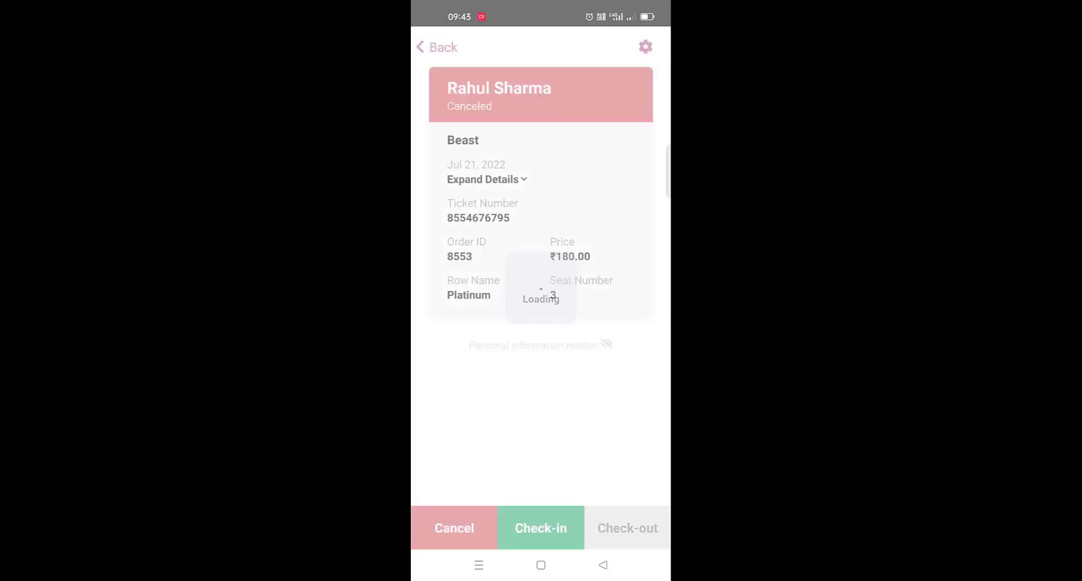
click(542, 533)
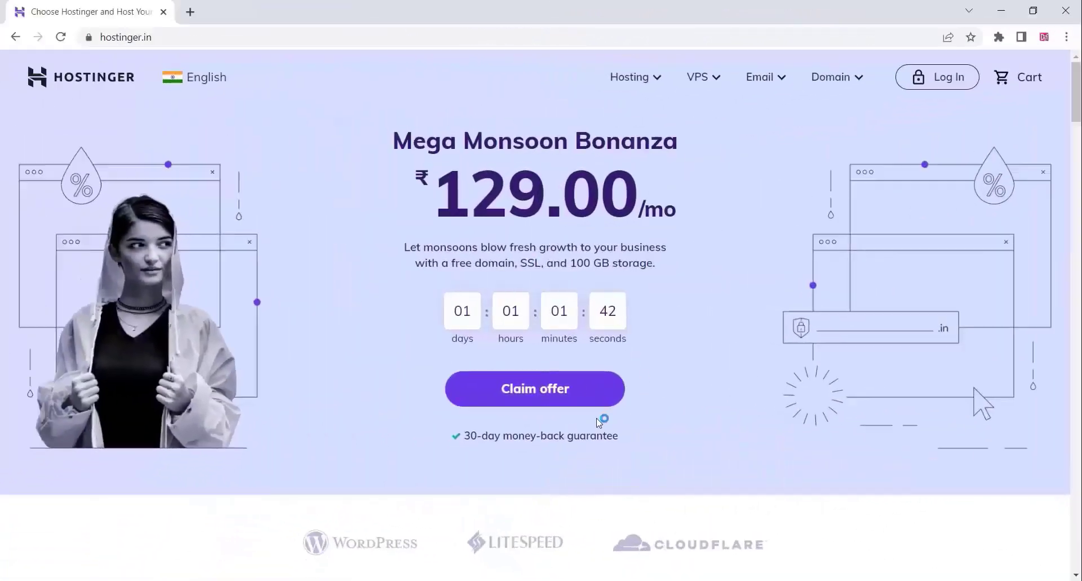
Switch to the Hostinger website, claim the hosting offer and add the Premium Web Hosting plan to the cart
click(524, 389)
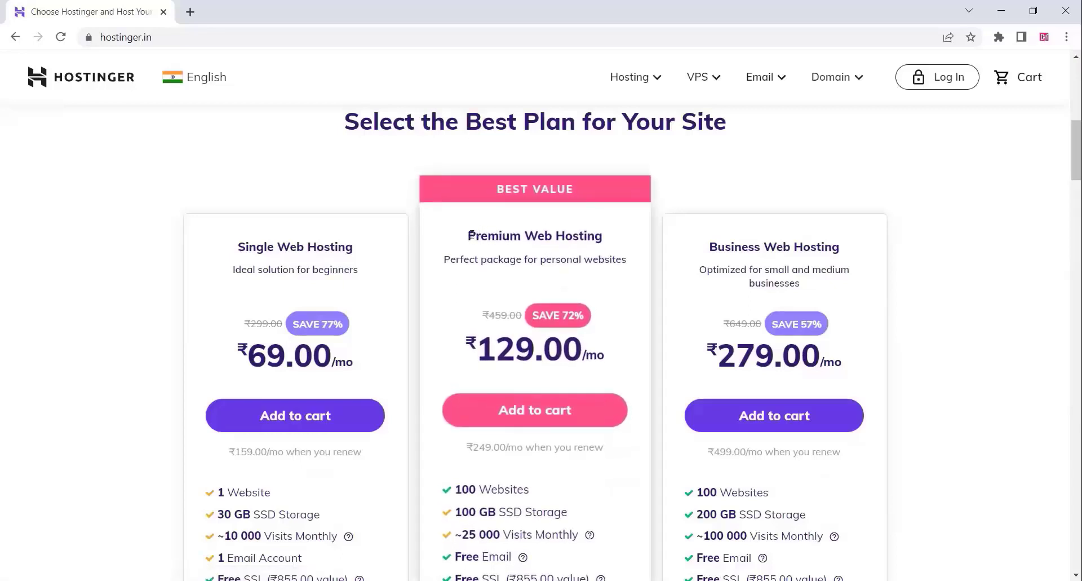
drag(469, 235, 603, 236)
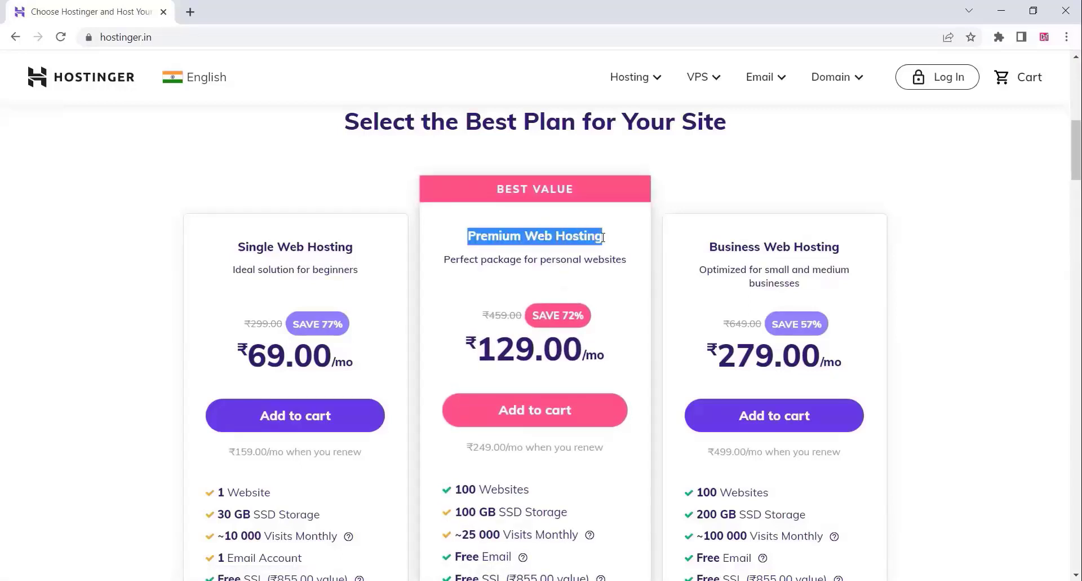
click(535, 426)
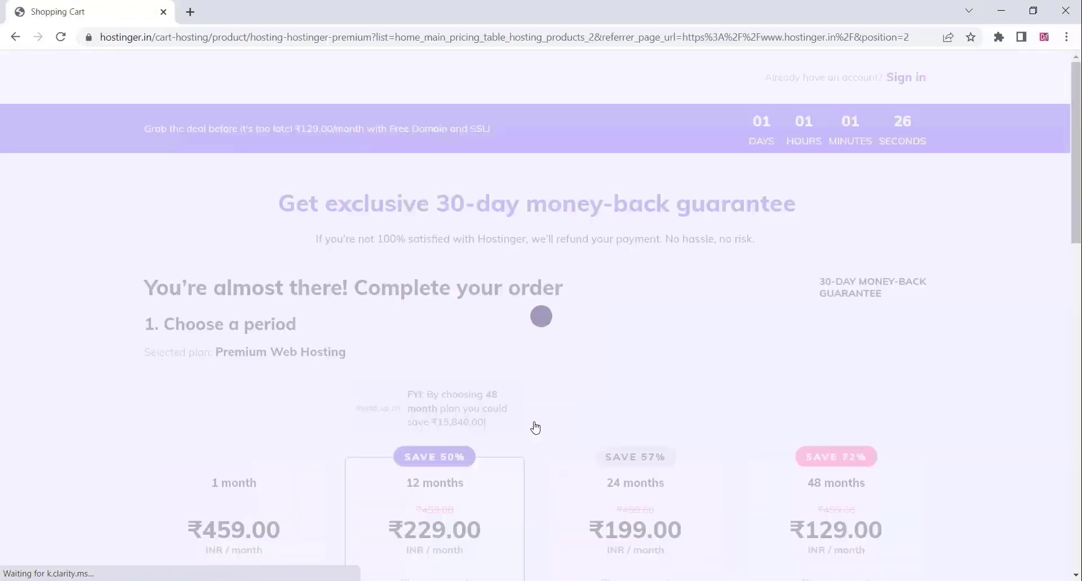
Examine the order page's plan periods, account creation, payment methods and order summary
scroll(526, 367, down, 3)
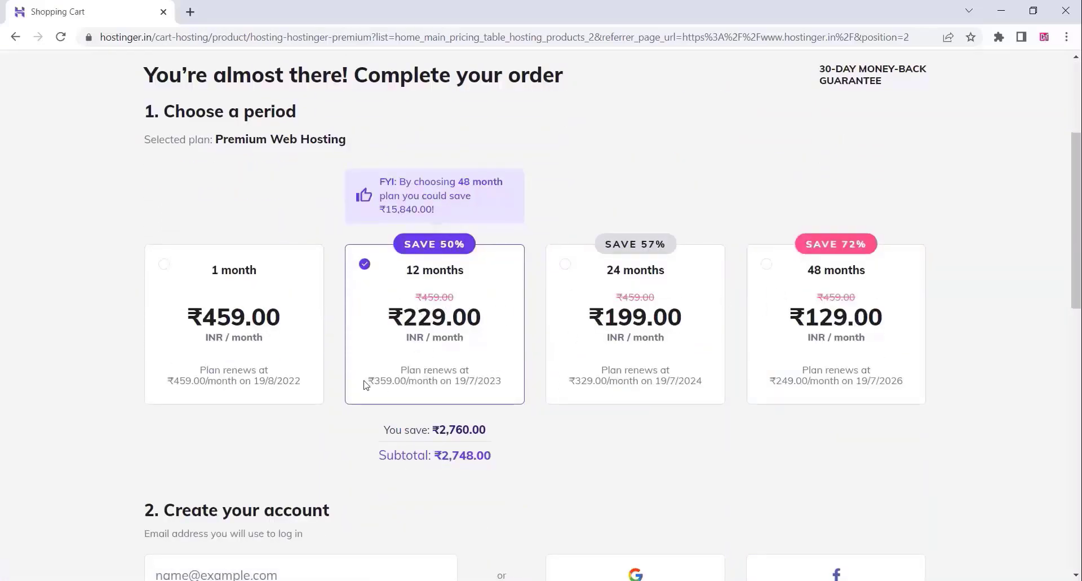
scroll(377, 364, down, 3)
scroll(375, 342, down, 5)
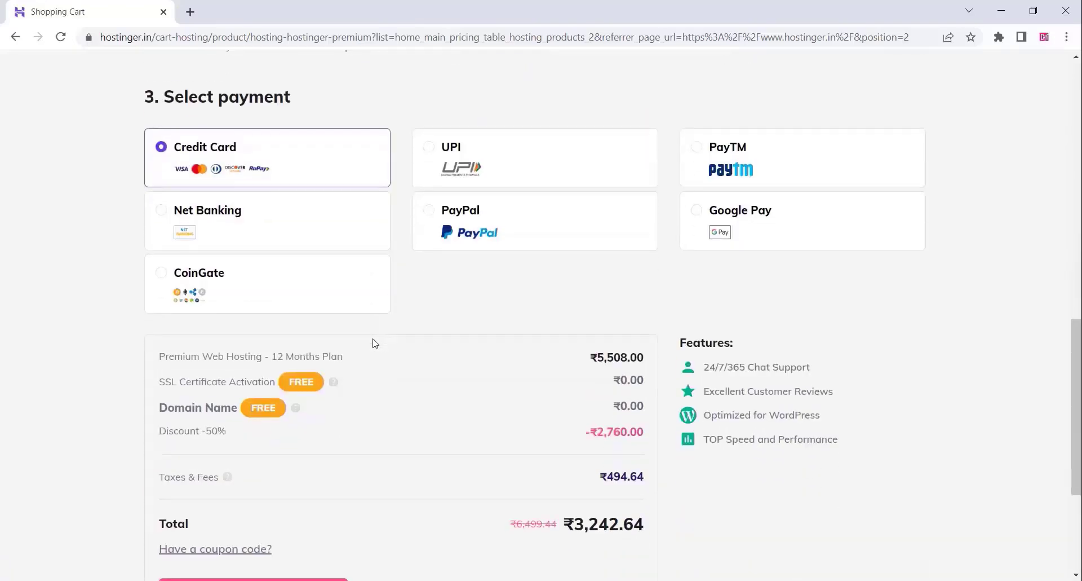
scroll(373, 343, down, 3)
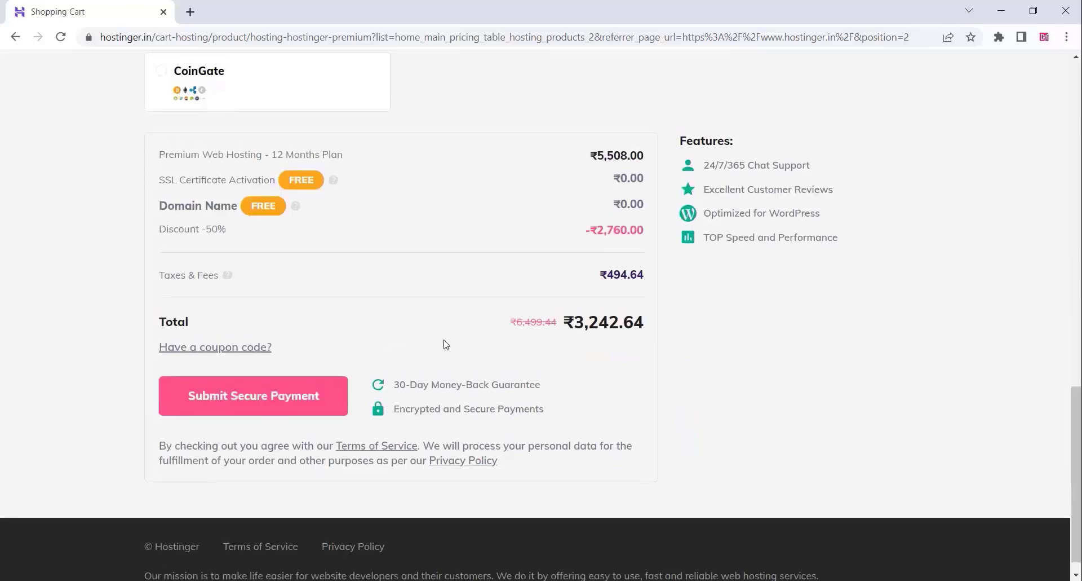
scroll(446, 344, up, 5)
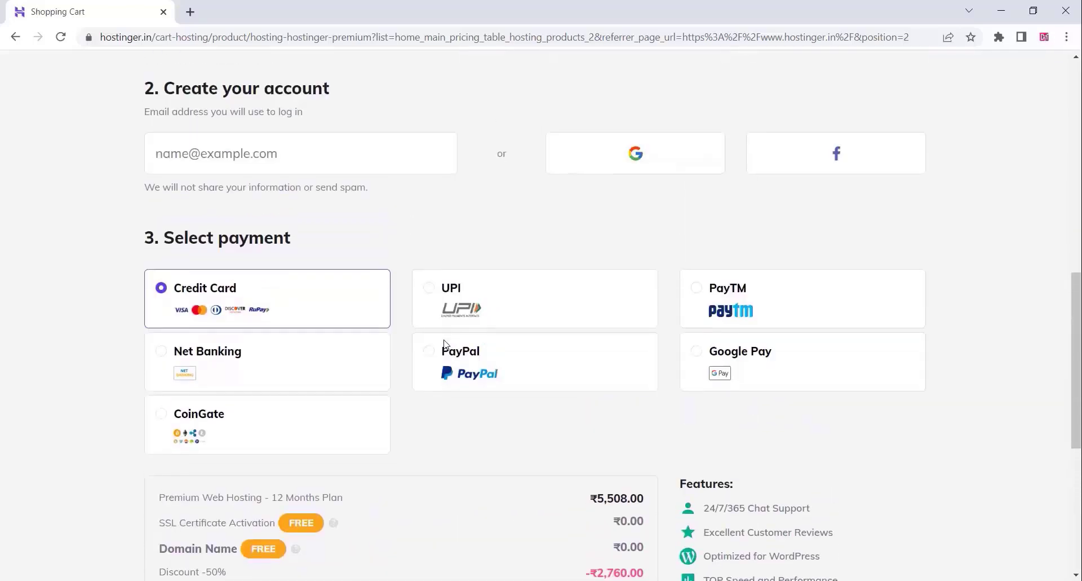
scroll(445, 344, up, 5)
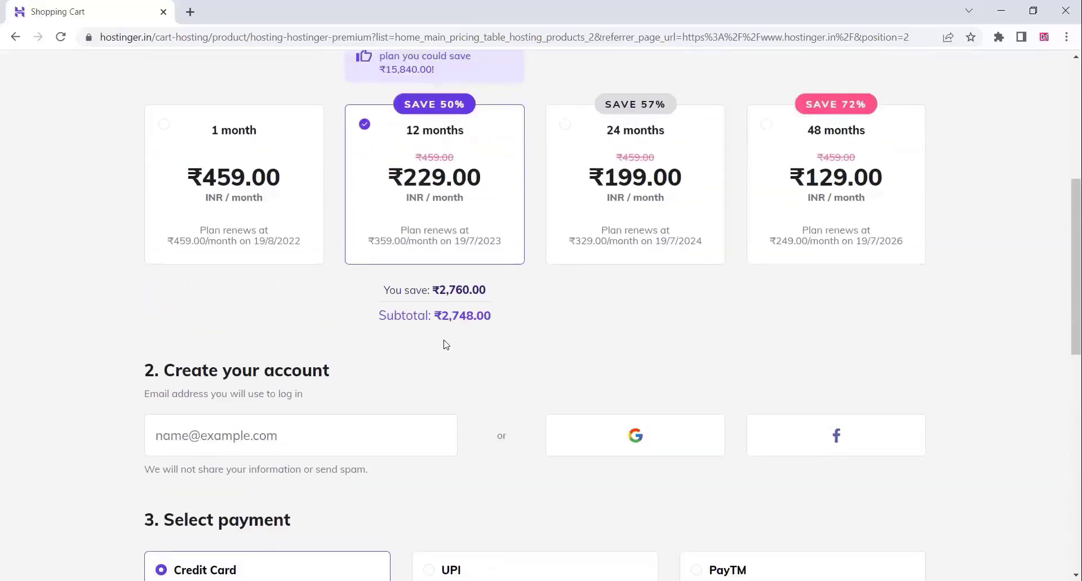
scroll(446, 344, up, 5)
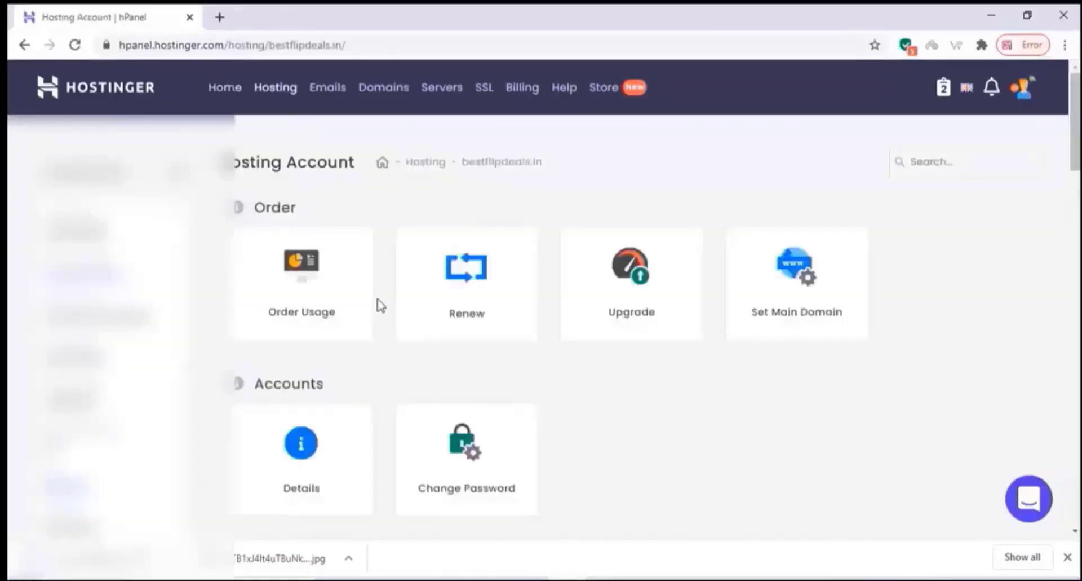
Look through the hosting account's tools in hPanel, from Order and Emails to Website, Advanced and Other
scroll(381, 305, down, 4)
scroll(381, 304, down, 4)
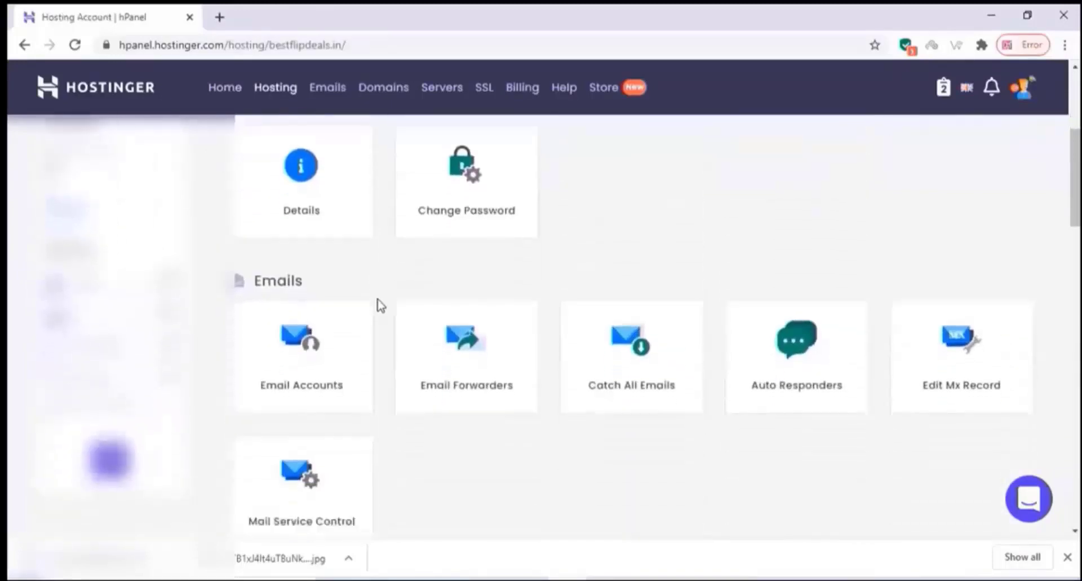
scroll(381, 305, down, 7)
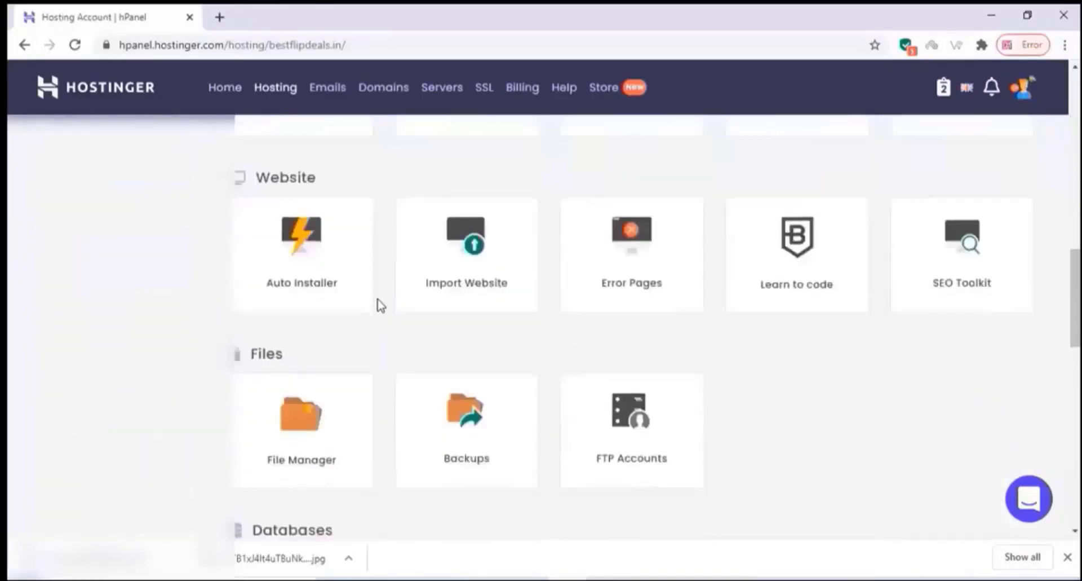
scroll(381, 305, down, 4)
scroll(381, 305, down, 9)
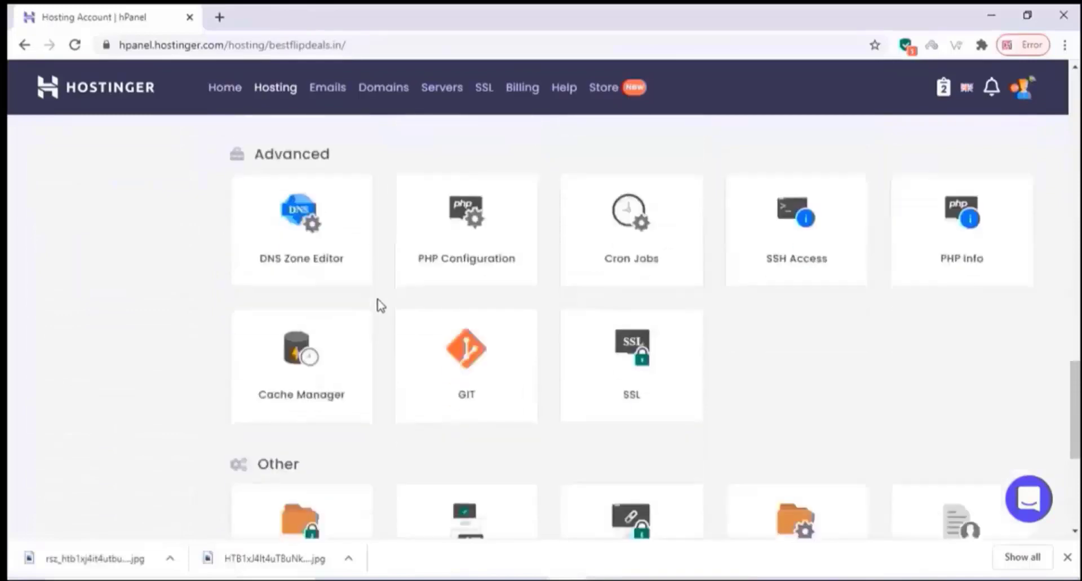
scroll(381, 305, down, 1)
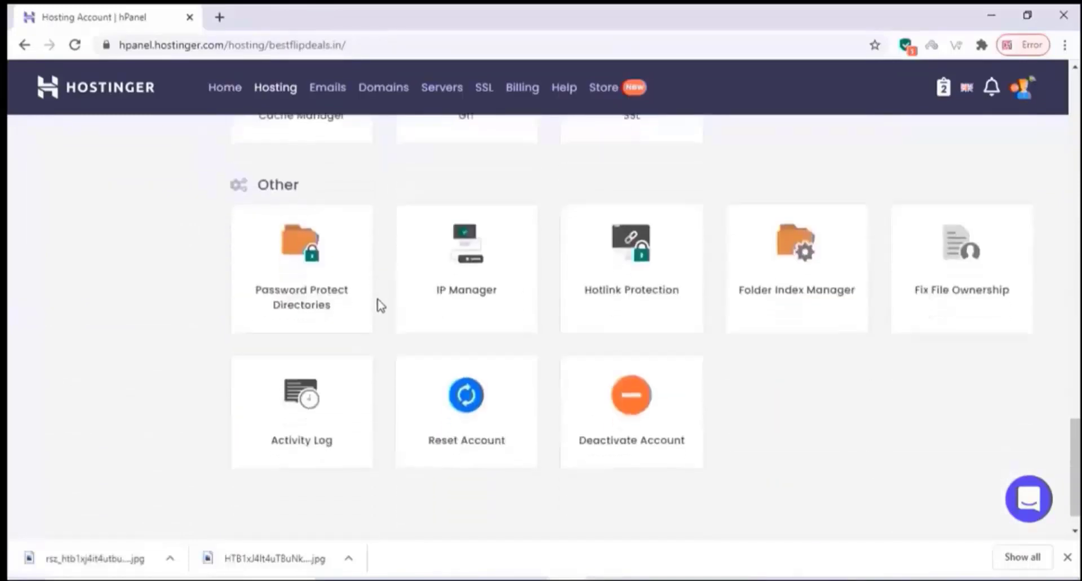
scroll(381, 305, up, 12)
scroll(381, 305, up, 8)
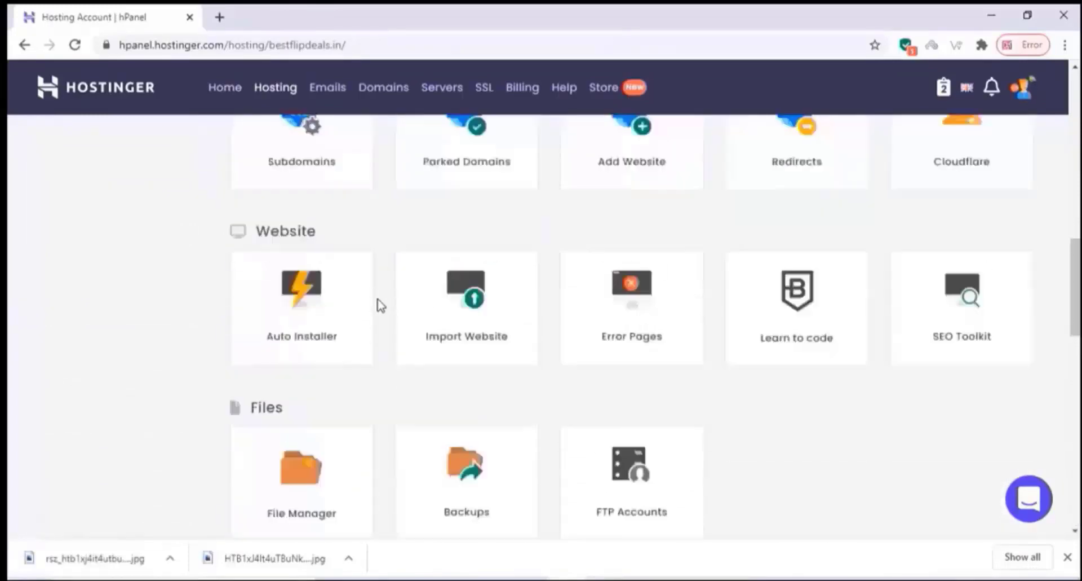
scroll(339, 369, down, 1)
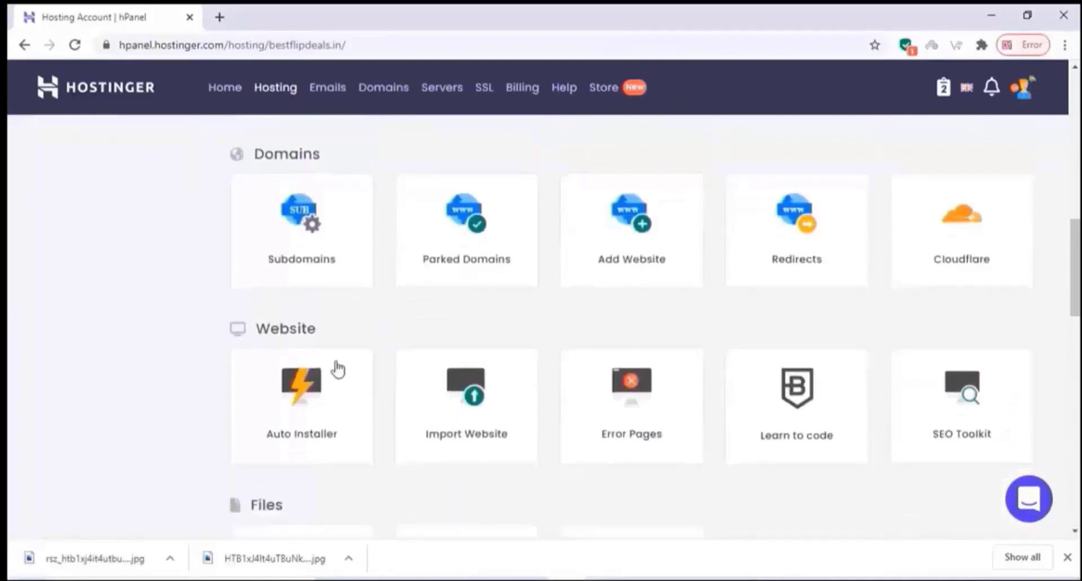
Open WordPress in the Auto Installer for bestflipdeals.in and set the administrator username to demoadmin
click(312, 408)
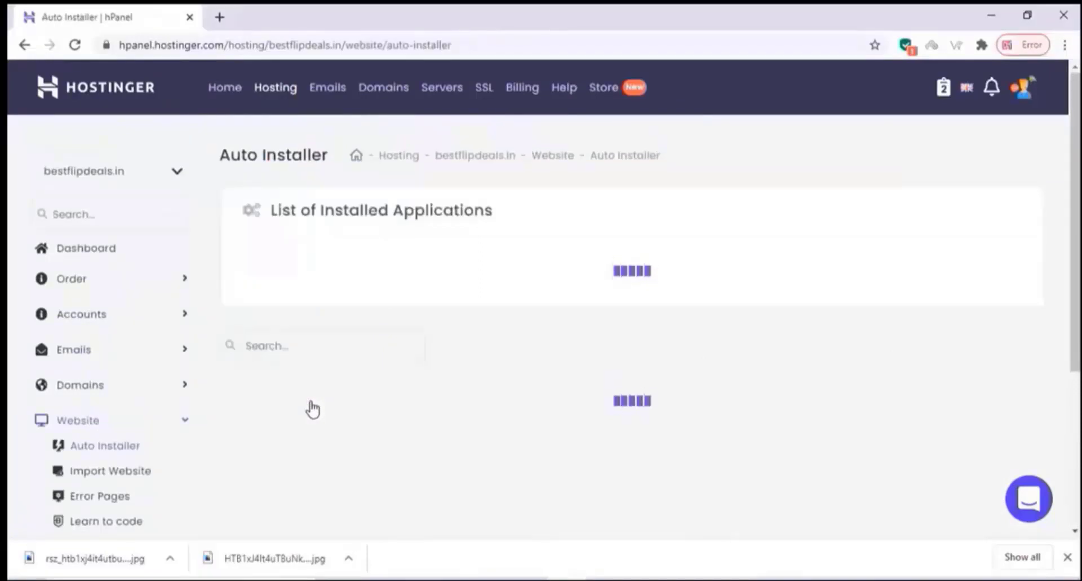
scroll(309, 406, down, 4)
click(320, 269)
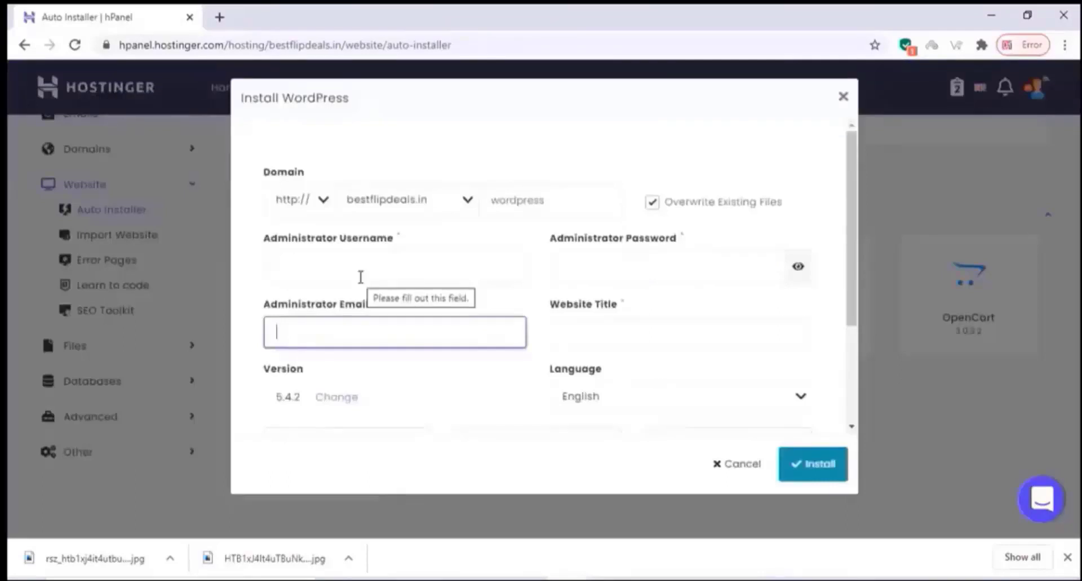
click(360, 277)
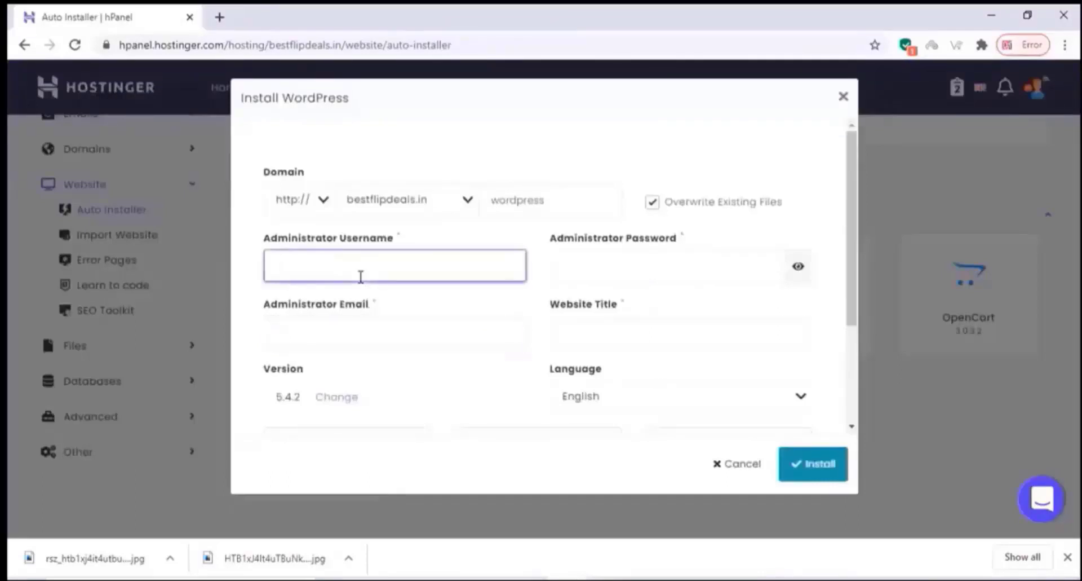
text(demoadmin)
Generate an administrator password for the WordPress installation and fill in the administrator email
click(578, 277)
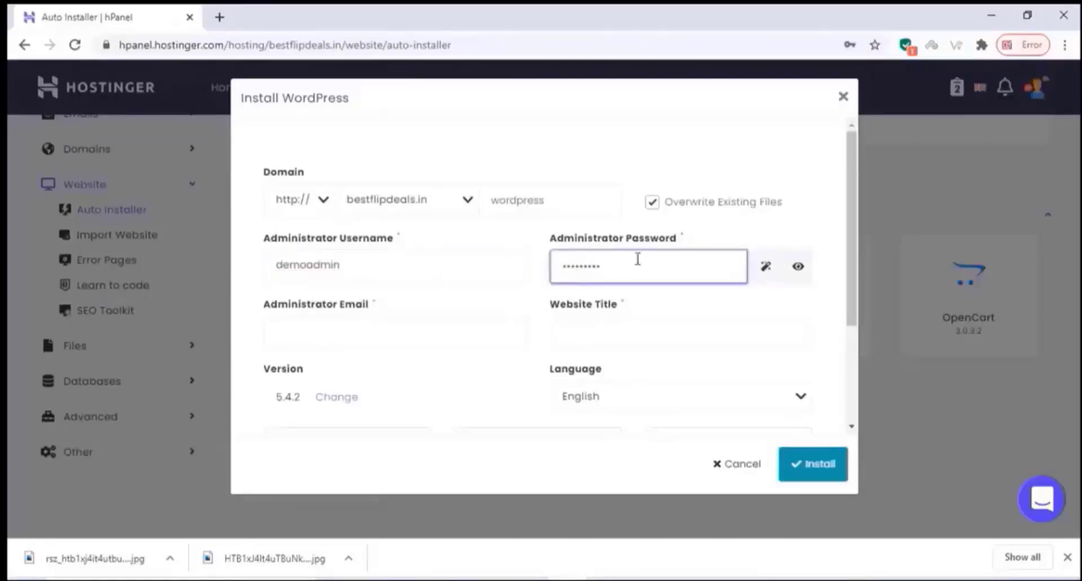
click(766, 266)
double_click(640, 271)
right_click(587, 269)
click(623, 316)
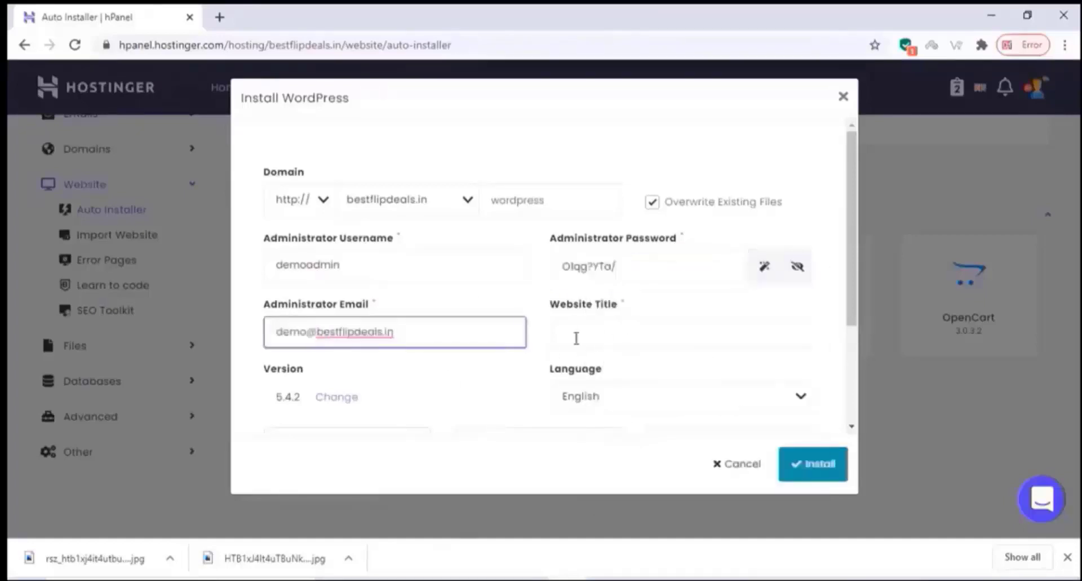
Set the website title to demostore, install WordPress and look over a fresh WordPress site's front page
click(576, 337)
text(demostore)
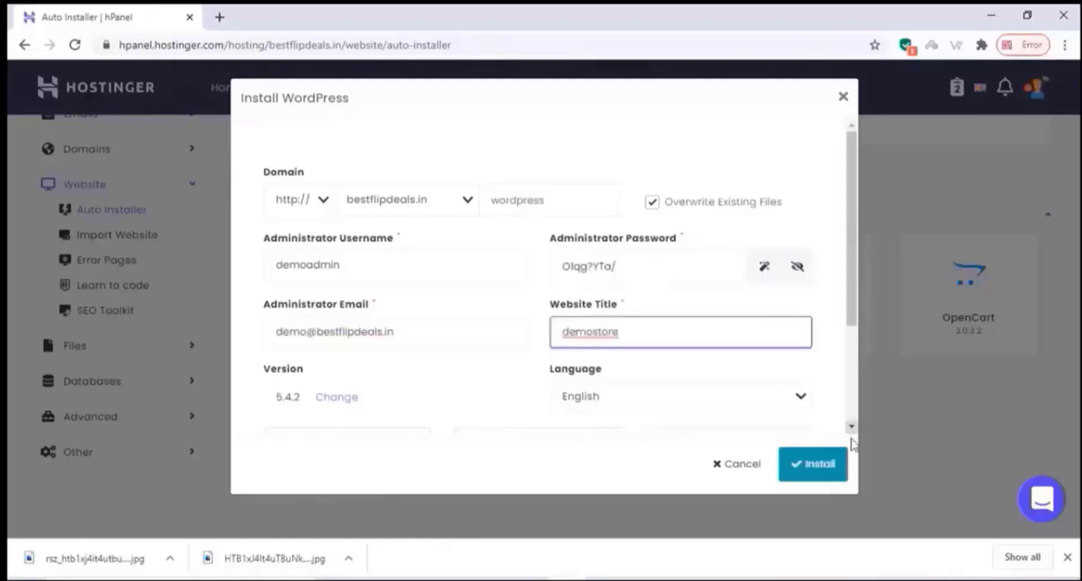
click(827, 457)
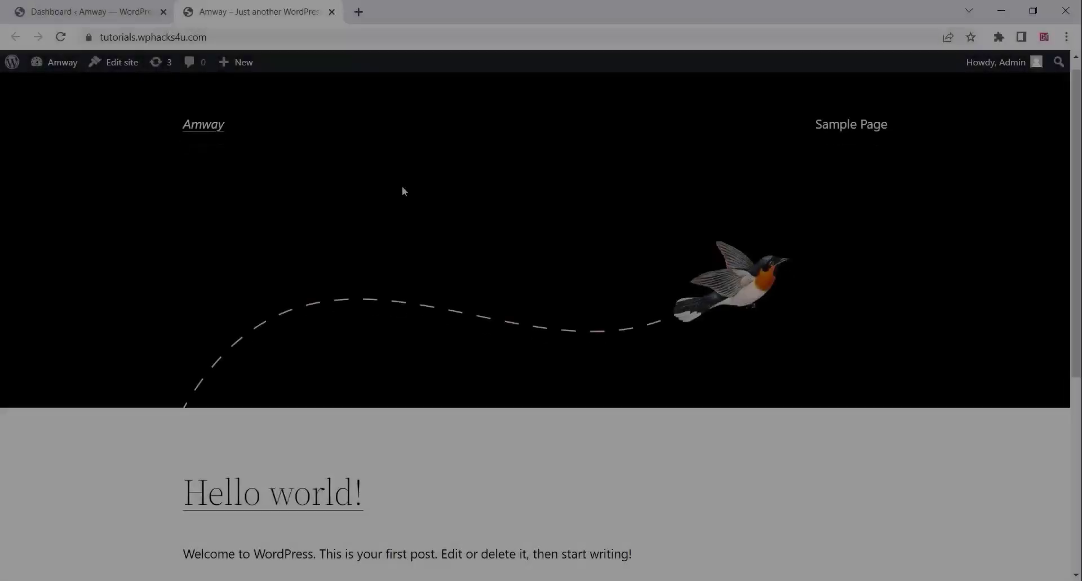
scroll(402, 191, down, 5)
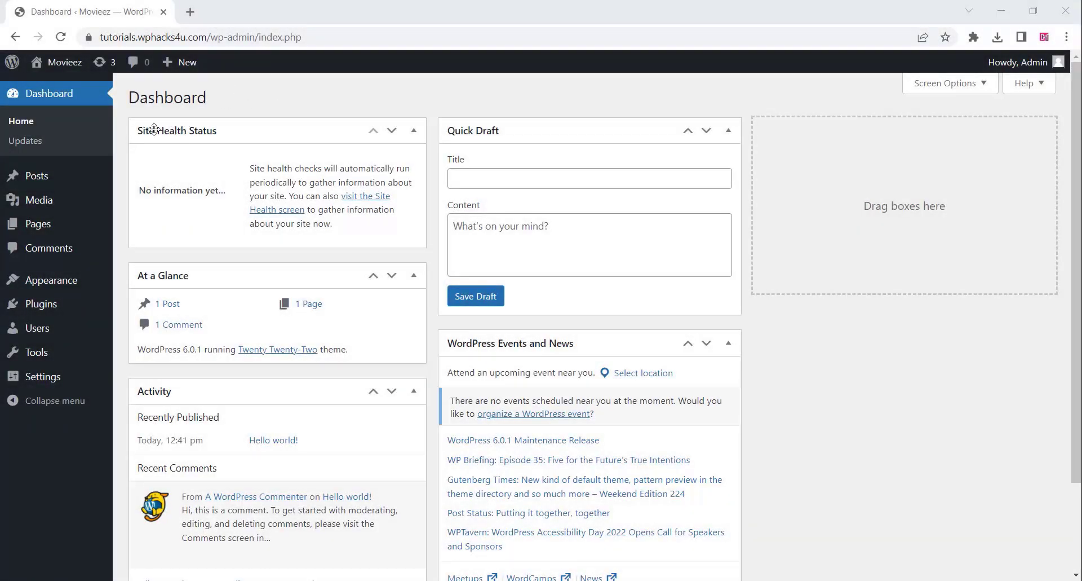
Upload the woodmart.zip theme to the Movieez WordPress site, install it and activate it
mouse_move(78, 285)
click(136, 284)
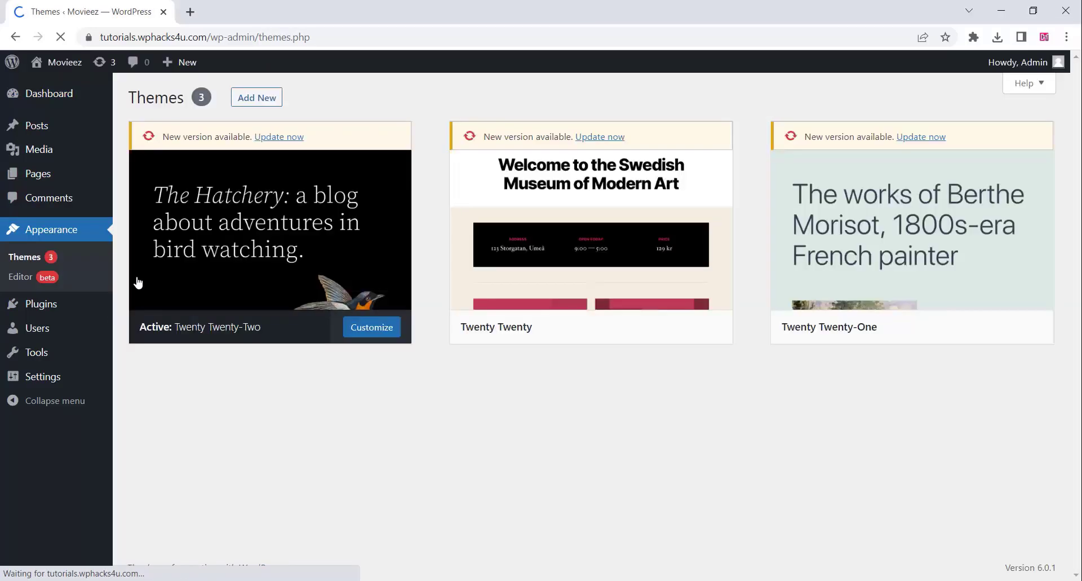
click(258, 99)
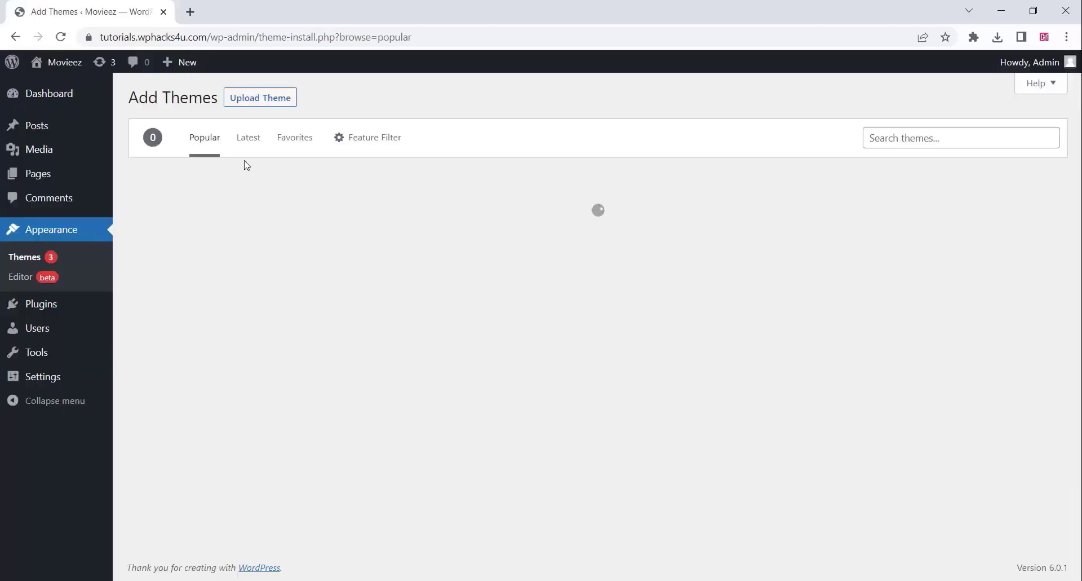
click(250, 101)
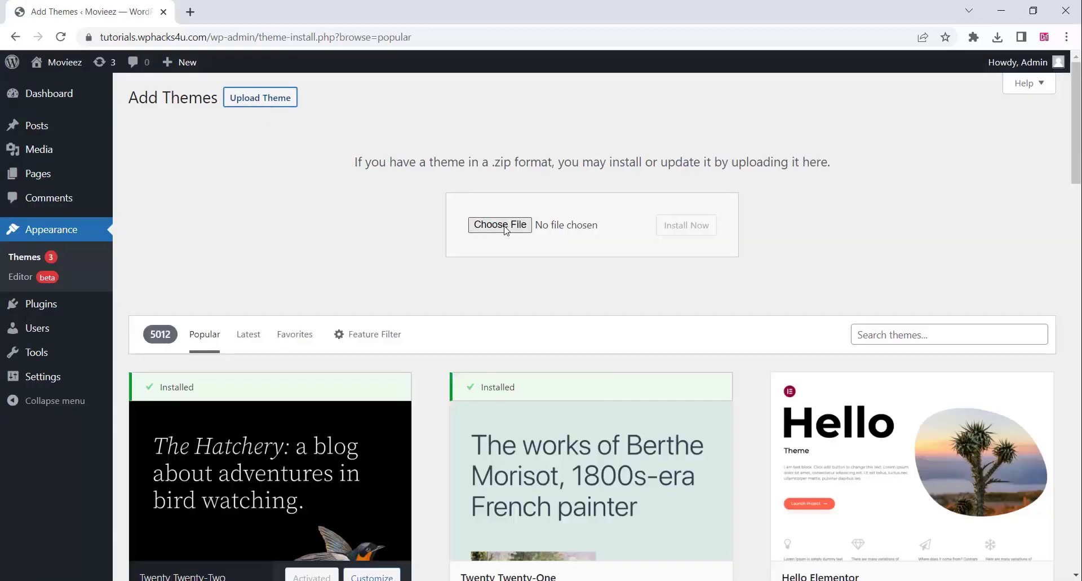
click(500, 224)
click(420, 109)
click(363, 315)
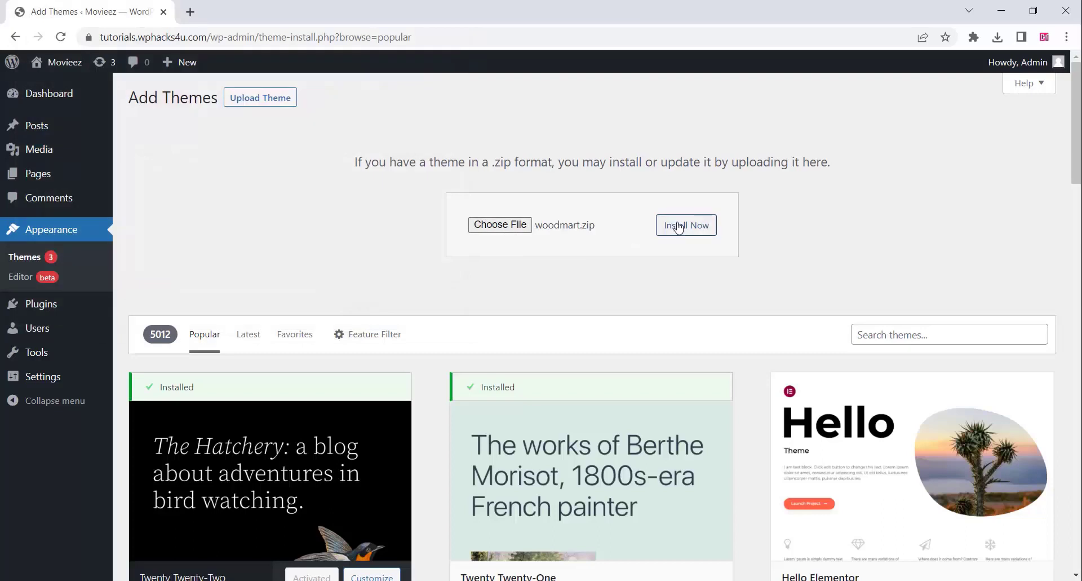
click(679, 227)
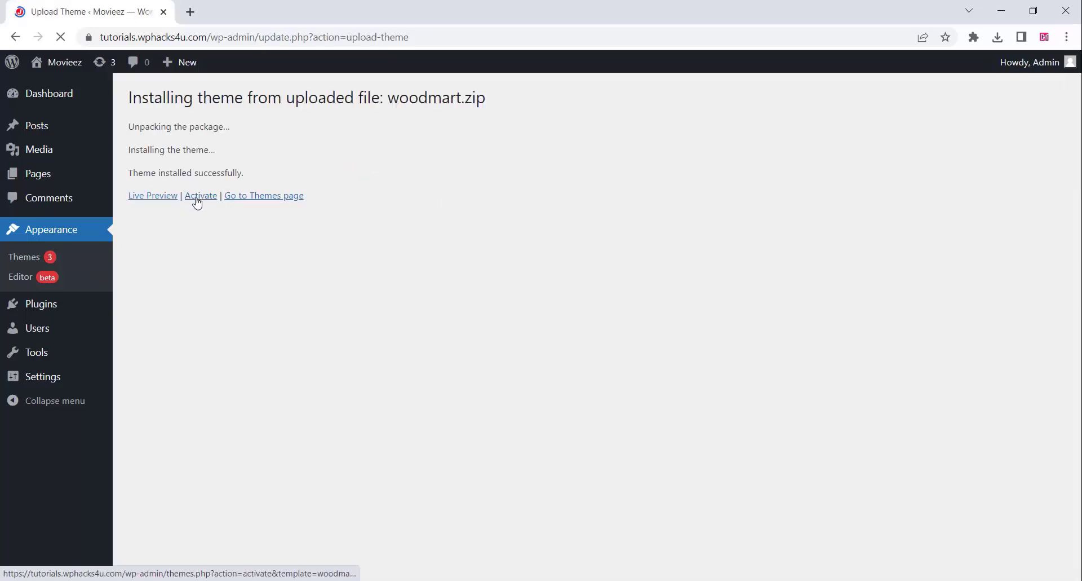
click(197, 195)
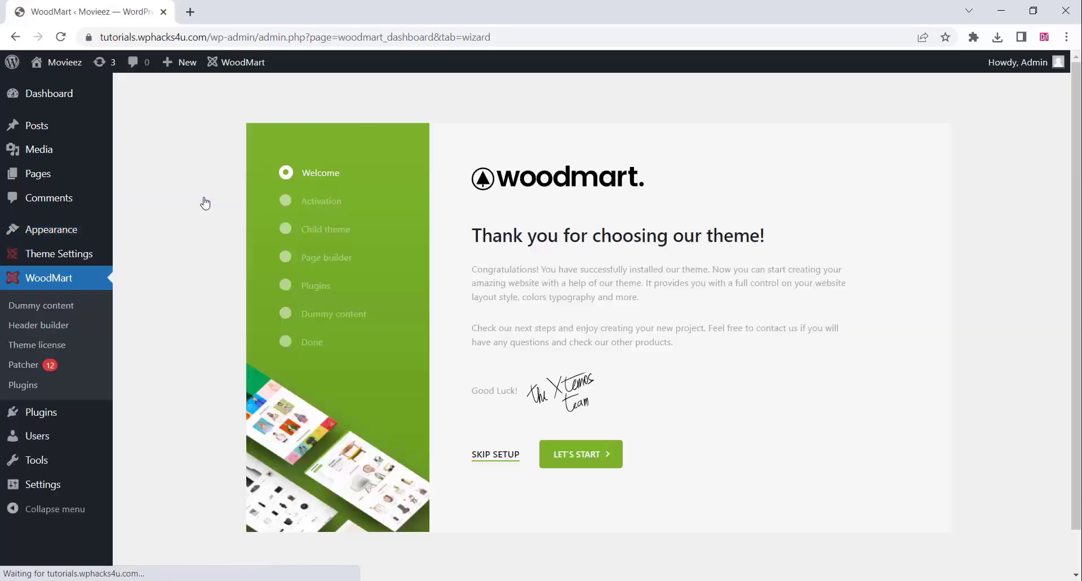
Go through the WoodMart setup wizard without the child theme, choose Elementor as page builder, and install and activate all listed plugins
click(575, 457)
click(871, 495)
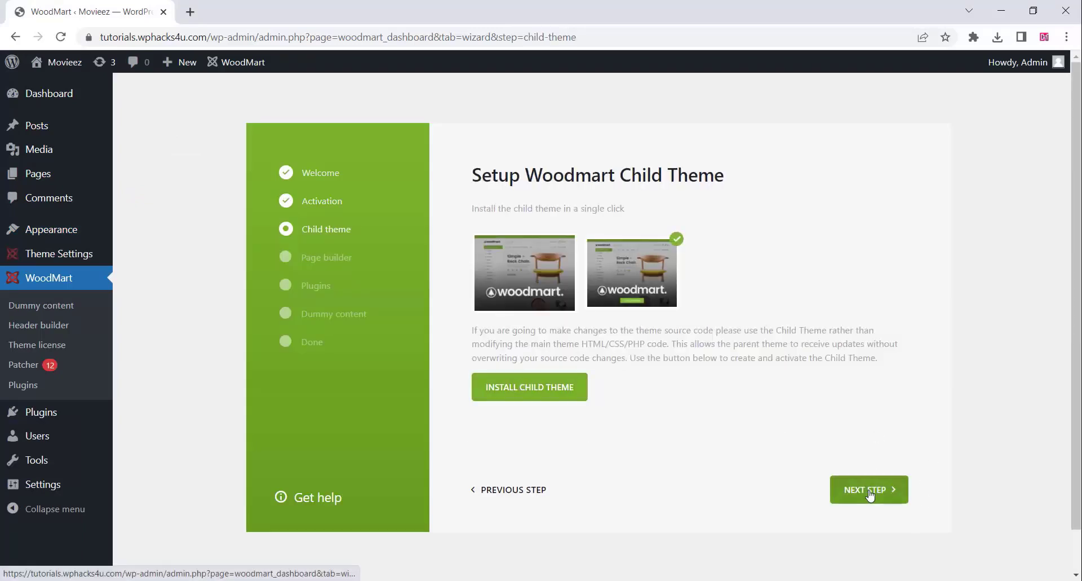
click(874, 492)
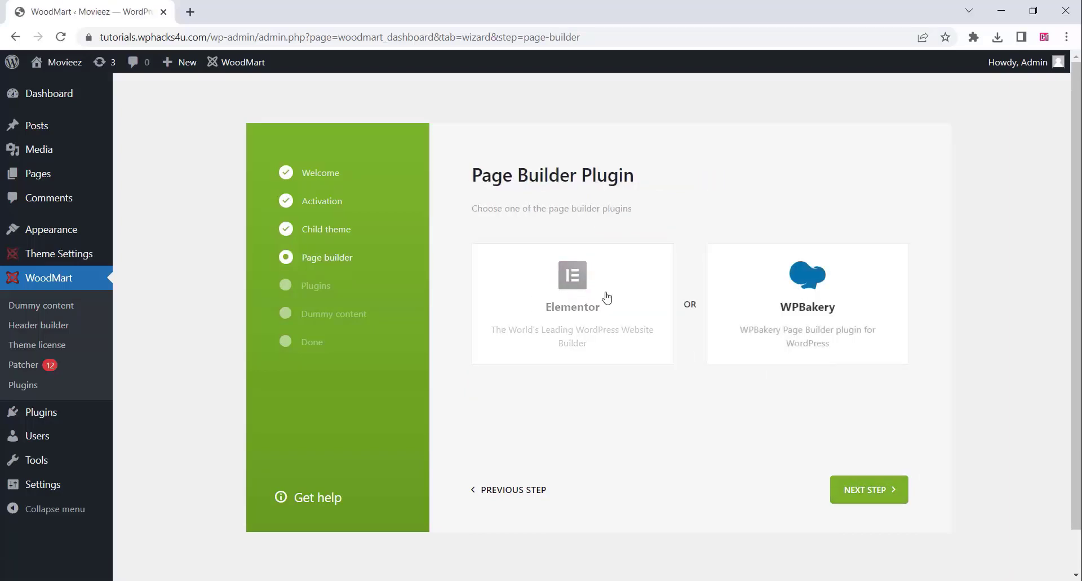
click(858, 492)
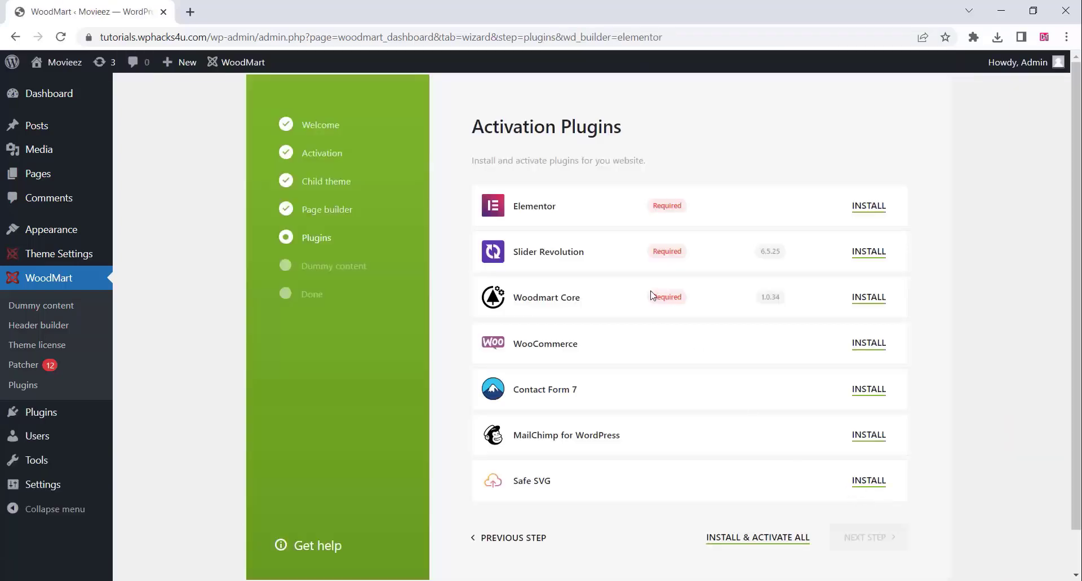
click(771, 492)
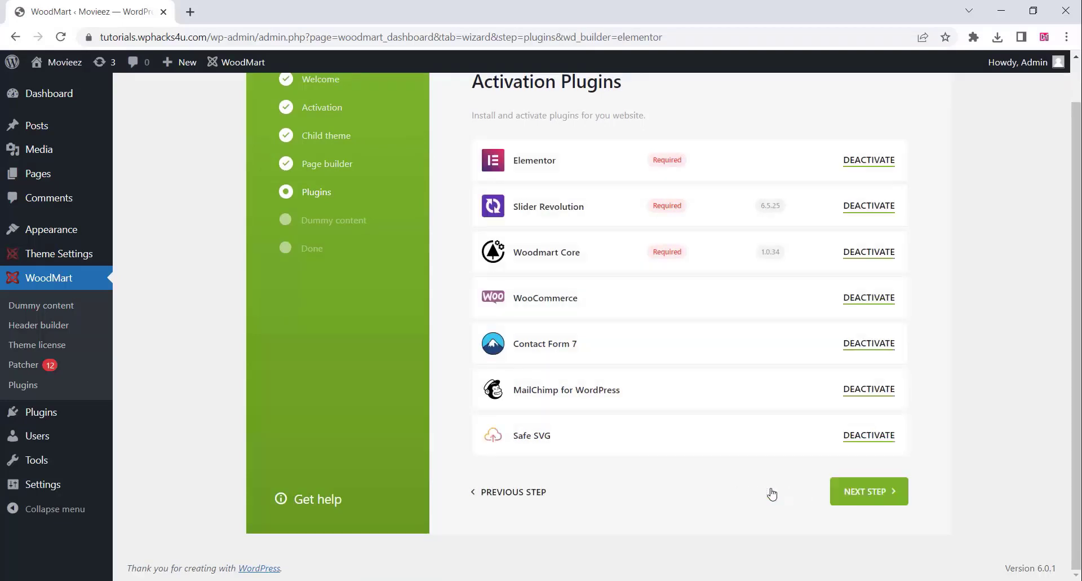
Continue to the wizard's dummy content and import the Motorcycle demo
click(850, 495)
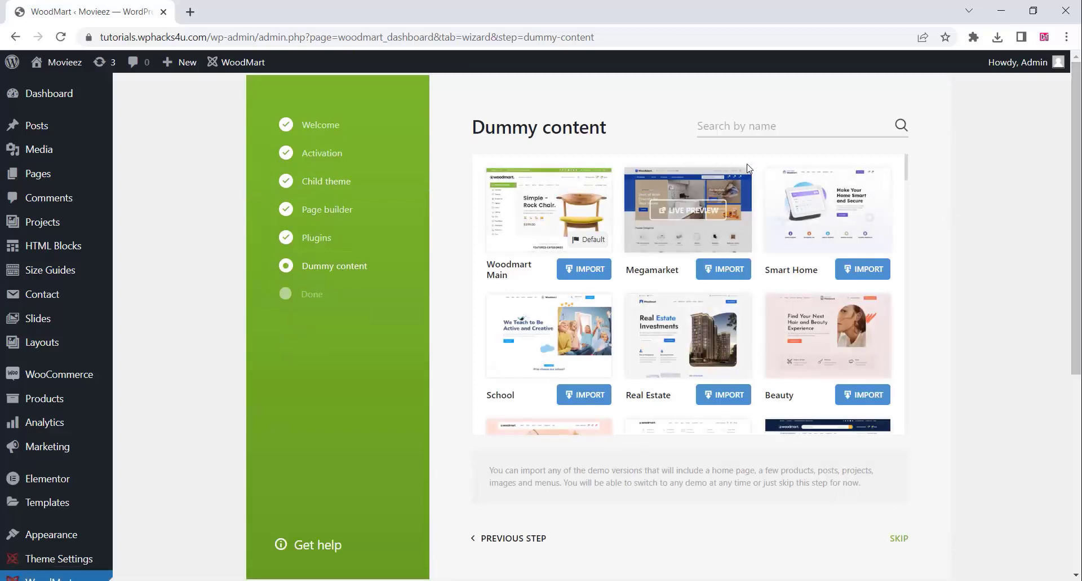
scroll(630, 342, down, 3)
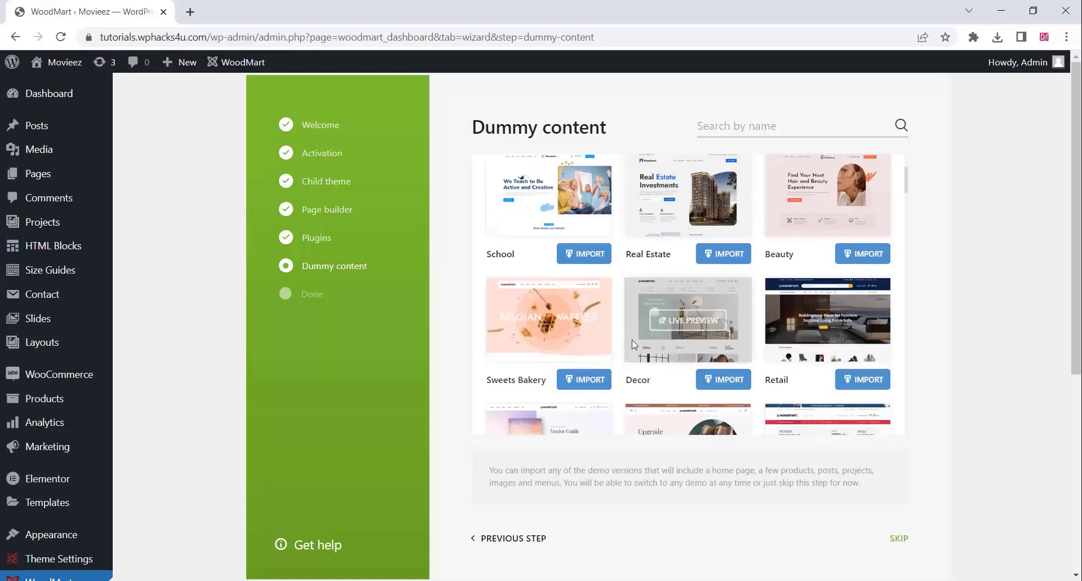
scroll(636, 338, down, 7)
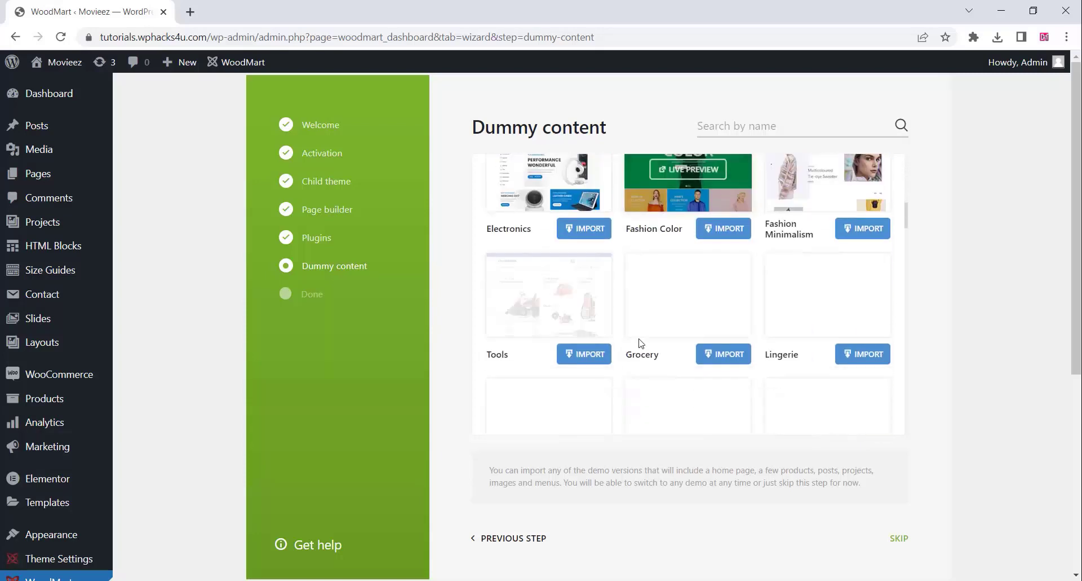
scroll(640, 342, down, 2)
scroll(724, 252, down, 4)
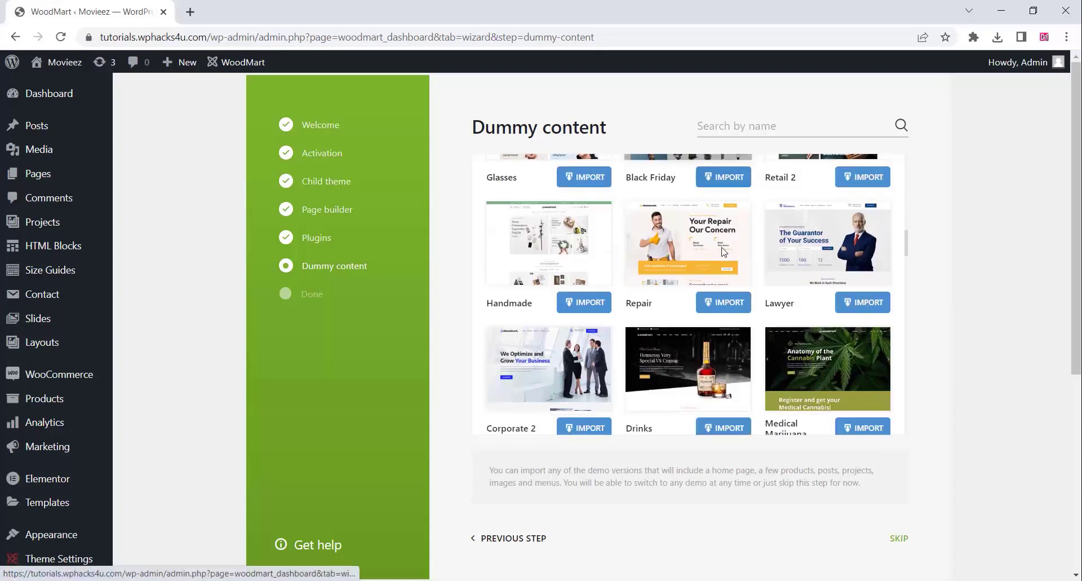
mouse_move(724, 251)
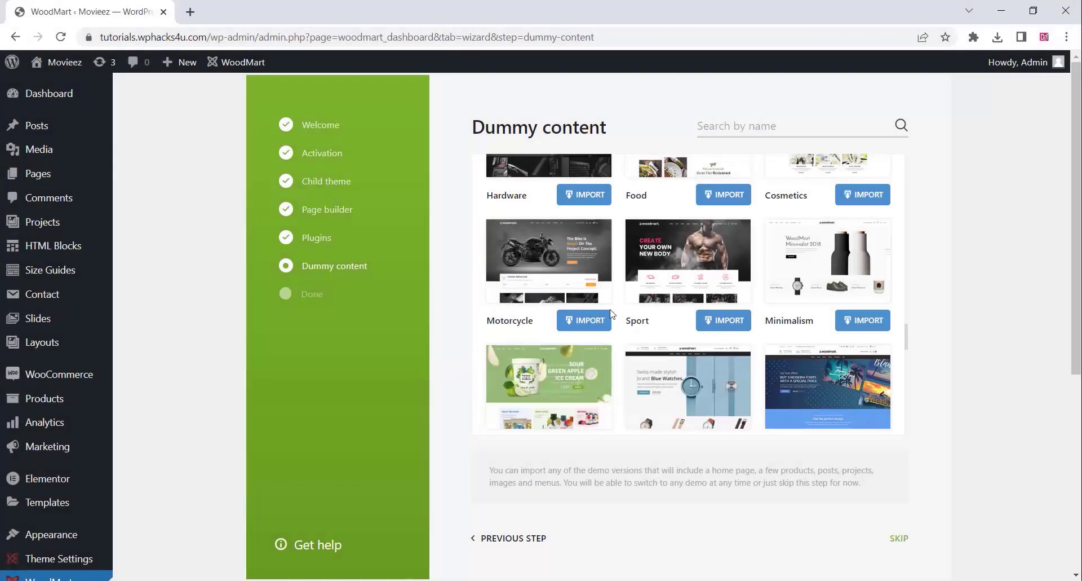
click(586, 320)
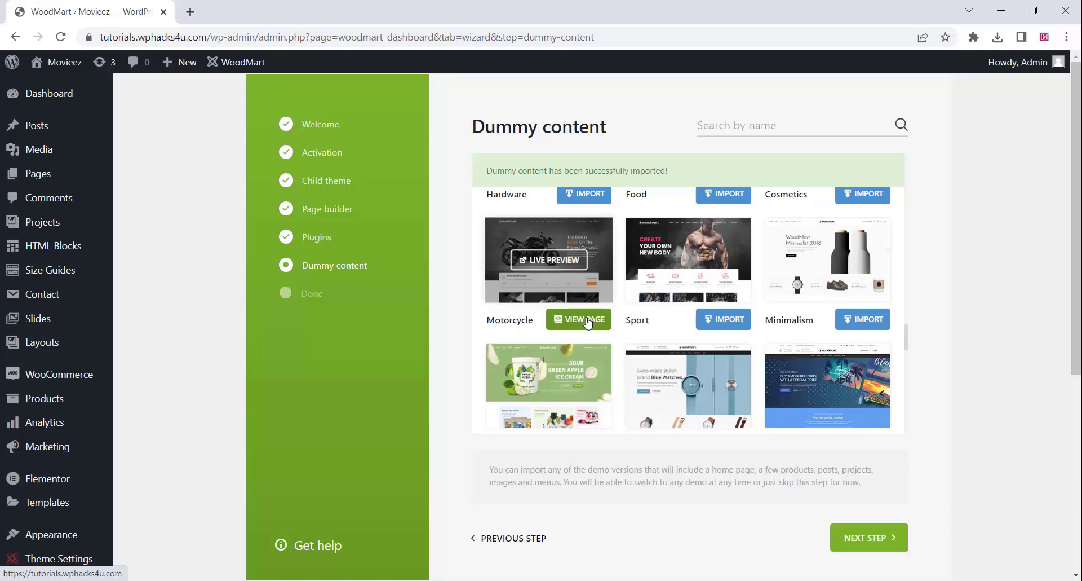
View the imported Motorcycle front page and look through its sections, from the hero banner to the newsletter area
click(587, 320)
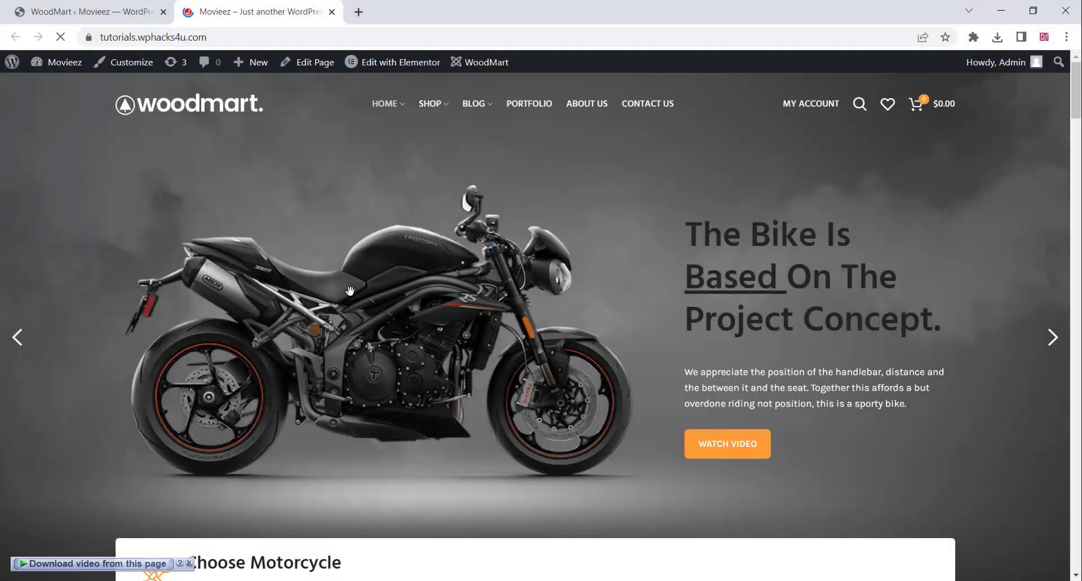
scroll(349, 305, down, 15)
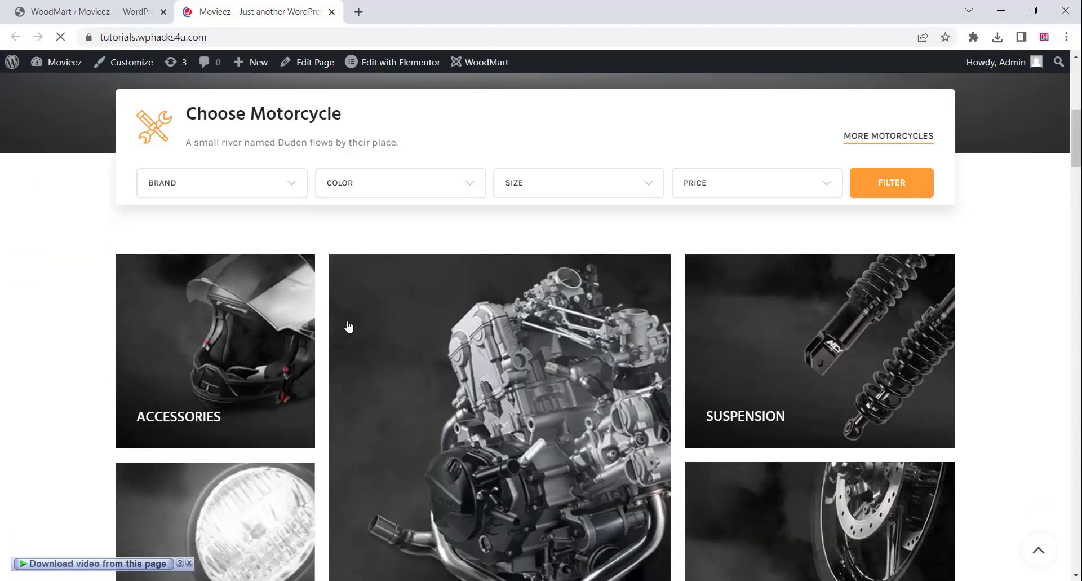
scroll(349, 326, down, 10)
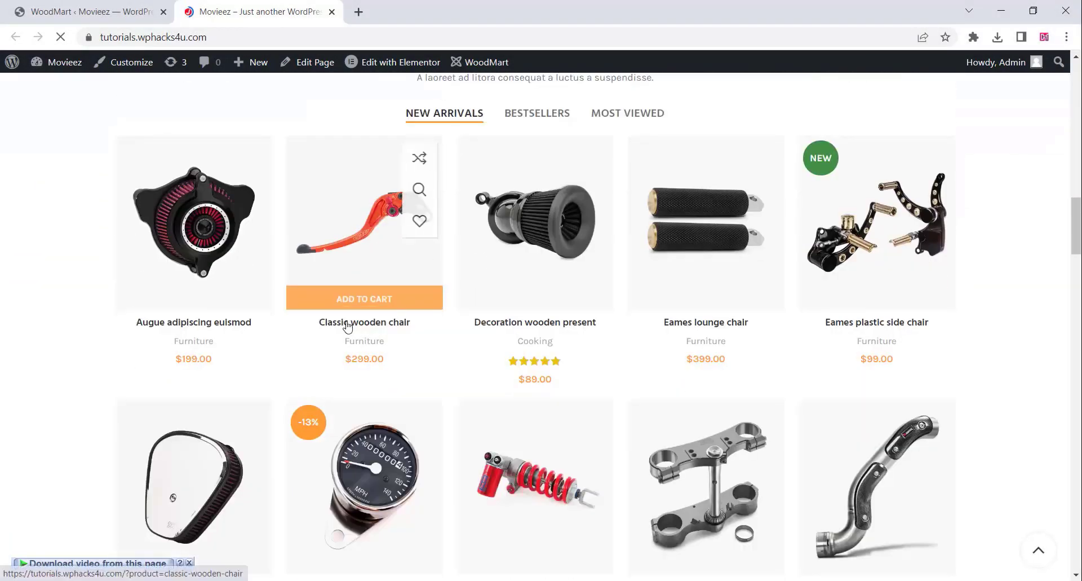
scroll(348, 326, down, 3)
scroll(348, 326, down, 7)
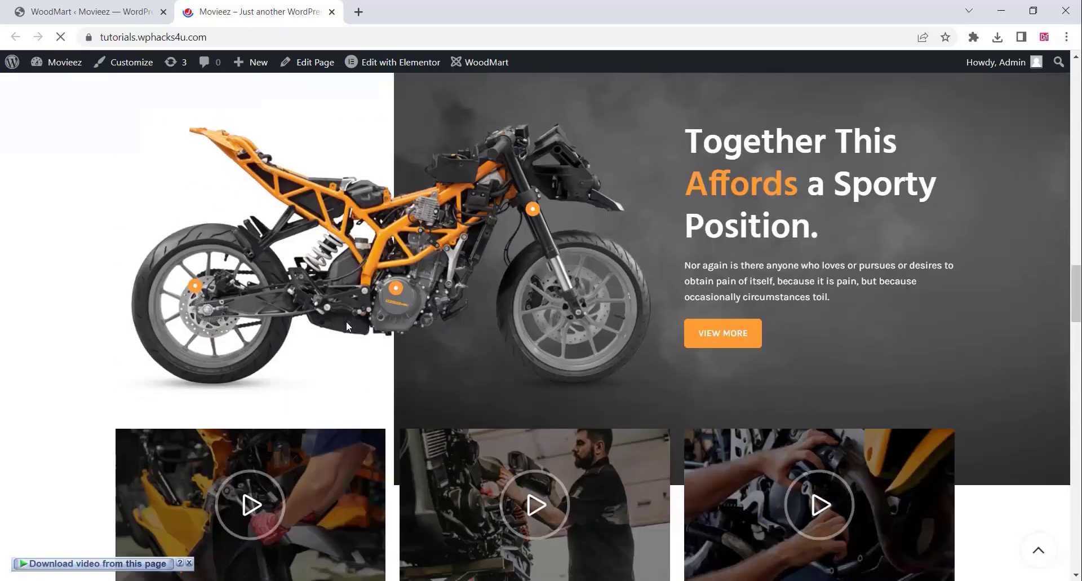
scroll(347, 326, down, 8)
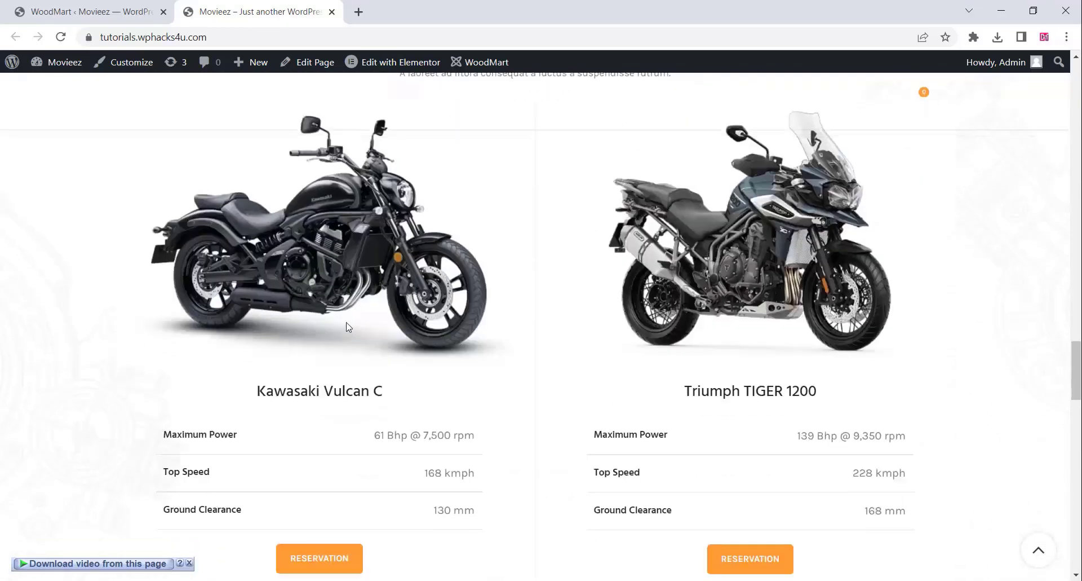
scroll(348, 330, down, 10)
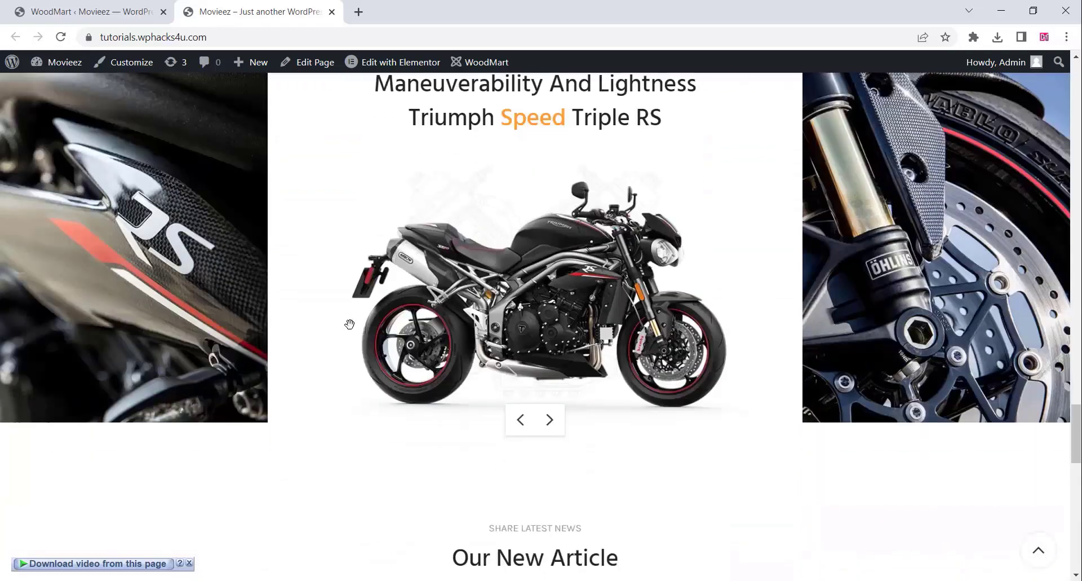
scroll(349, 324, down, 10)
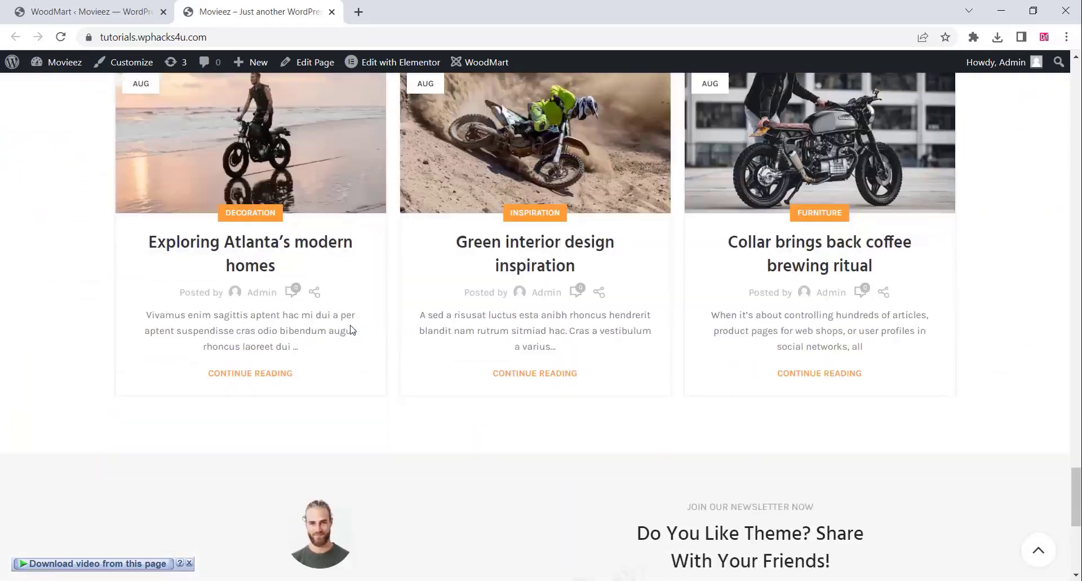
scroll(351, 326, down, 10)
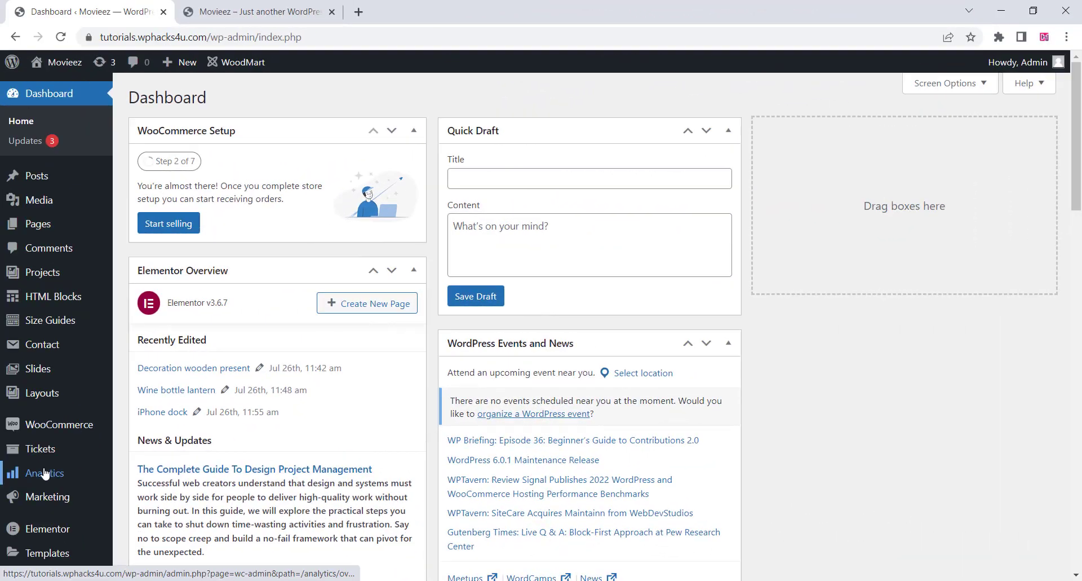
Upload the fooevents1-15-6.zip plugin, install it and activate it
scroll(46, 377, down, 5)
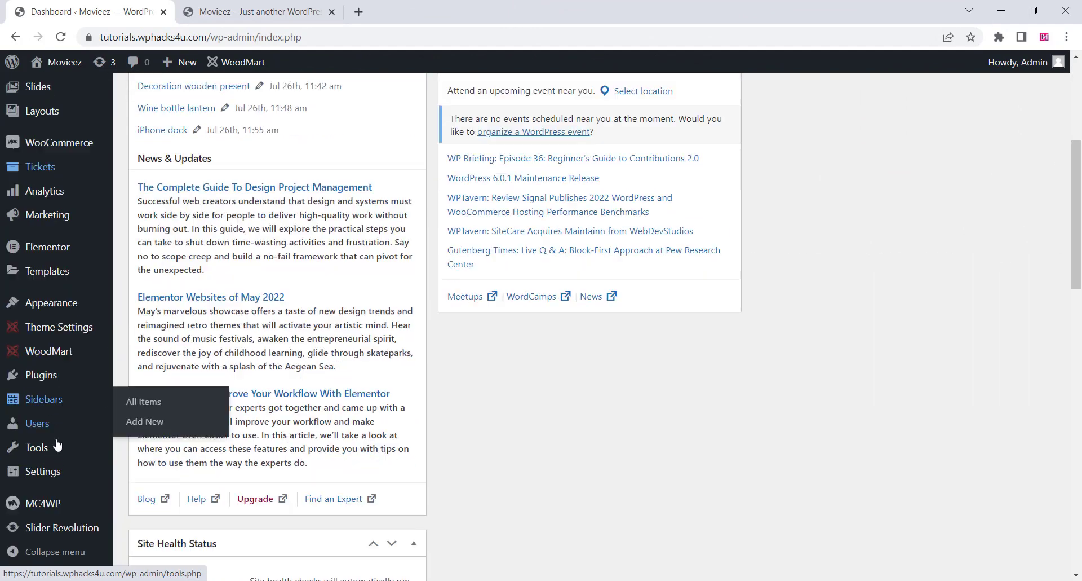
mouse_move(45, 386)
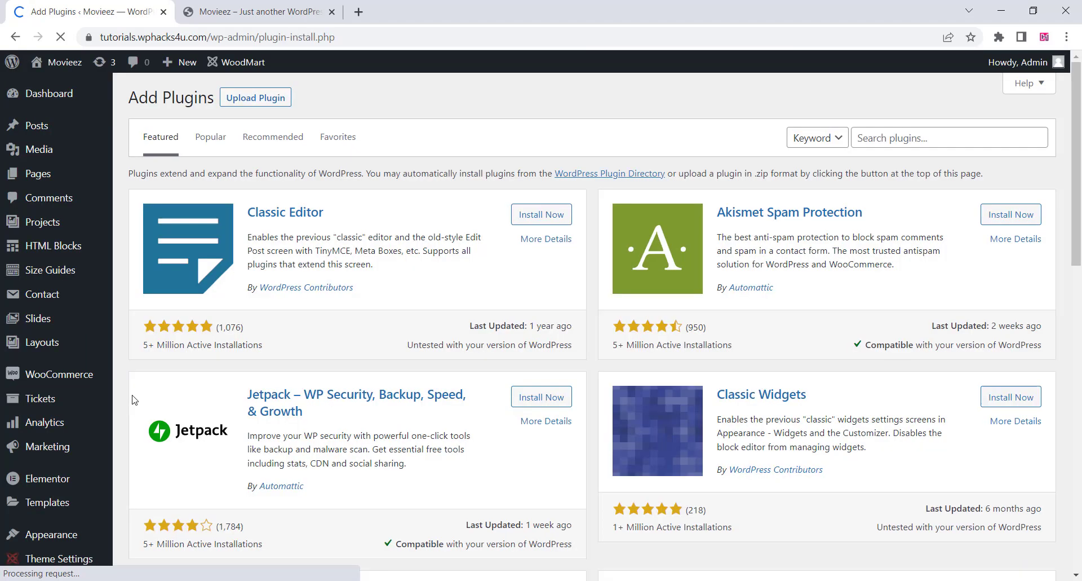
click(255, 97)
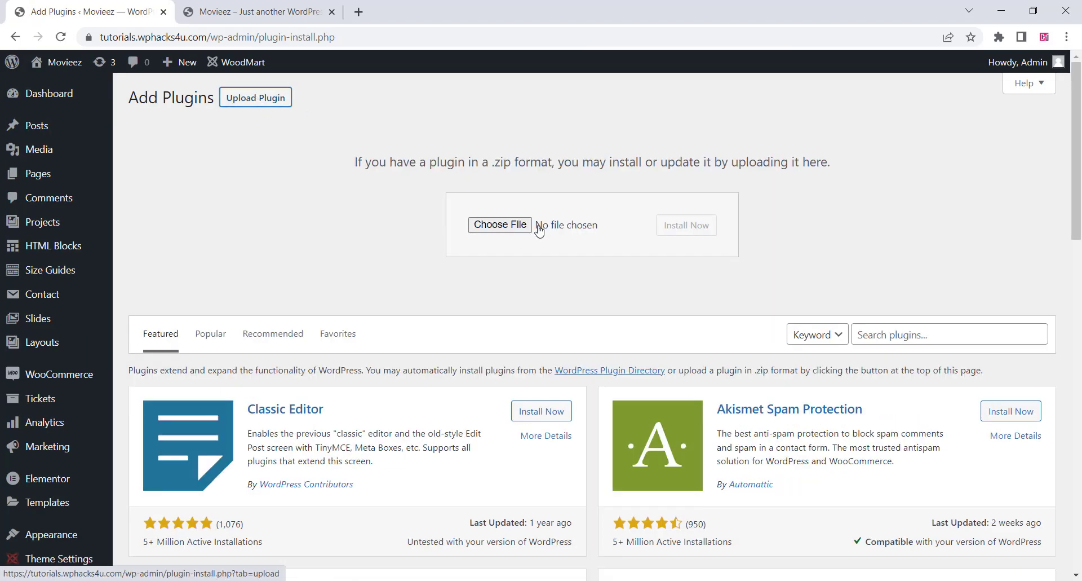
click(500, 224)
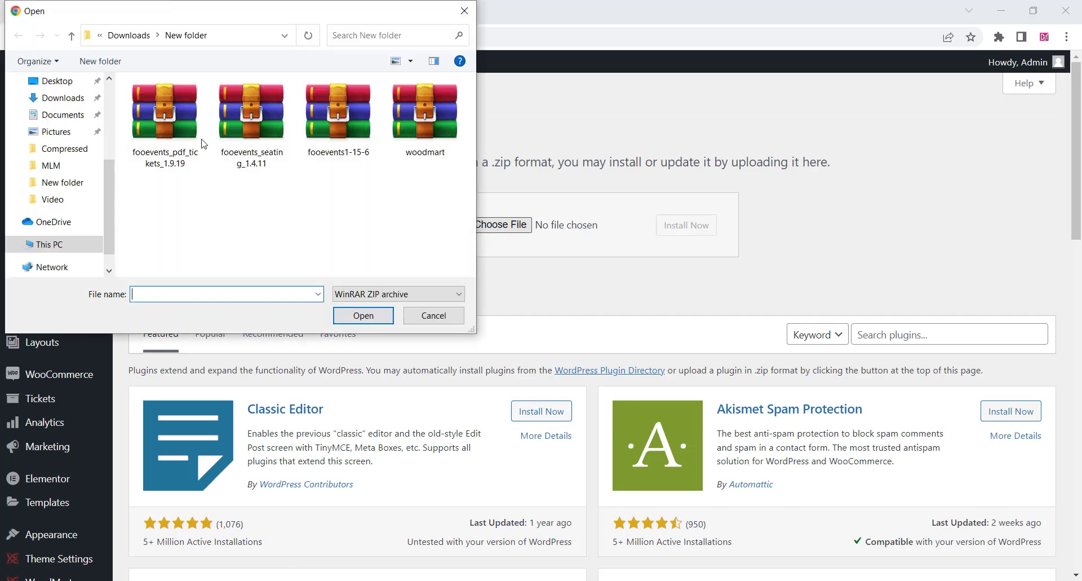
click(334, 138)
click(363, 315)
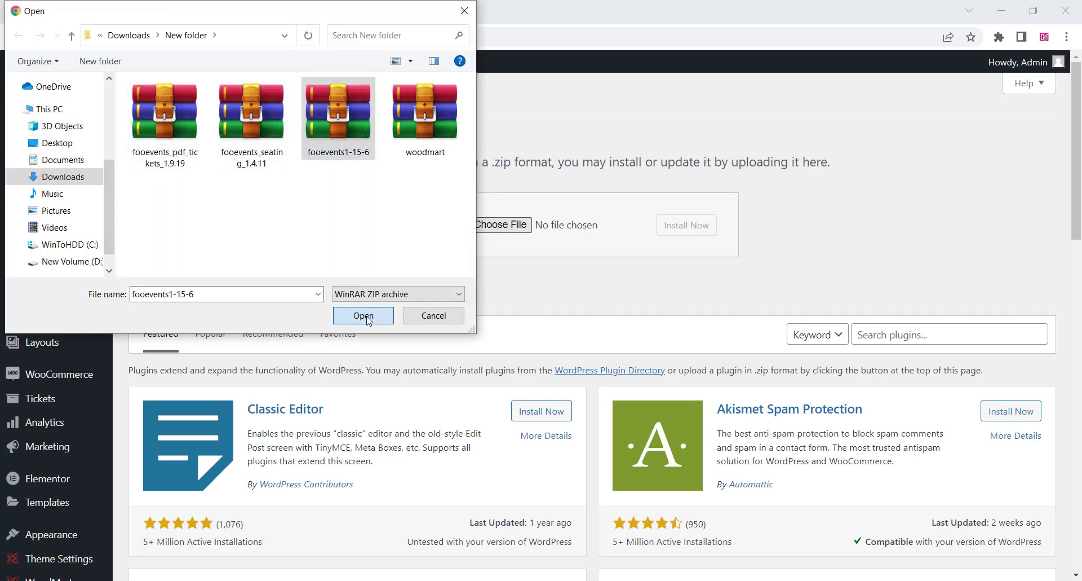
click(679, 225)
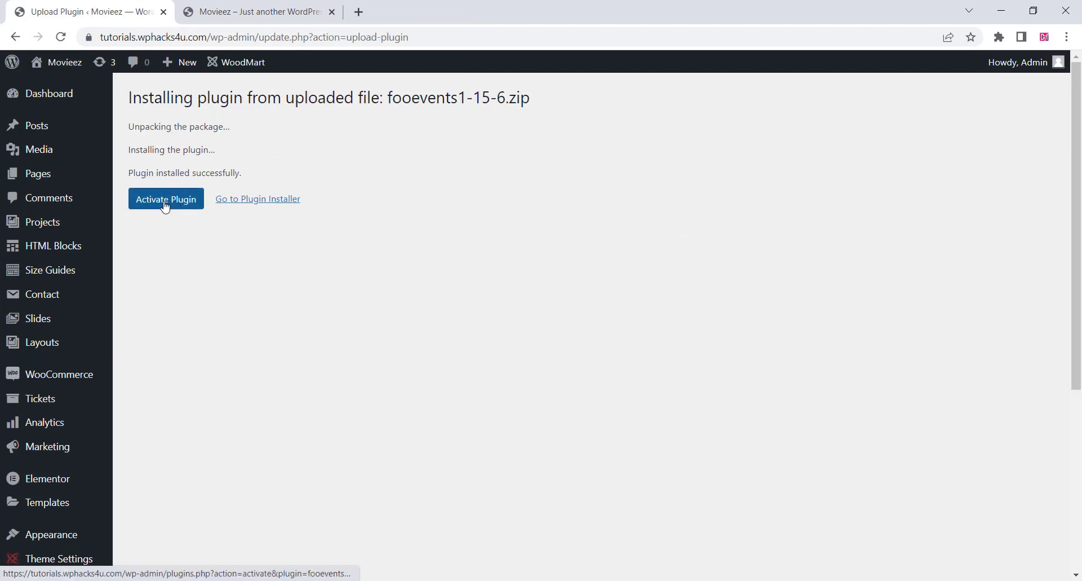
click(165, 205)
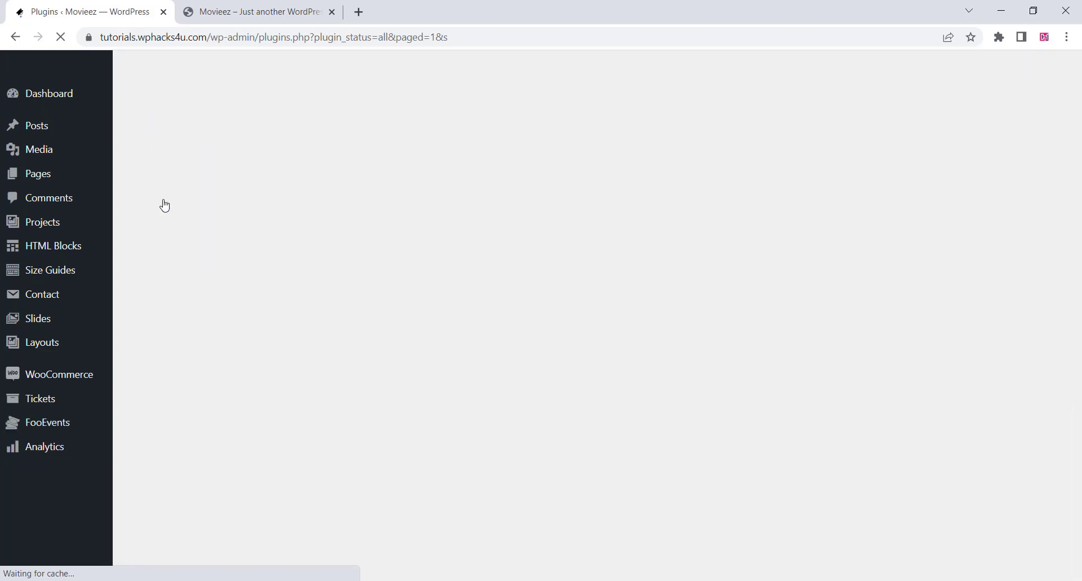
Upload the fooevents_seating_1.4.11.zip plugin, install it and activate it
click(220, 132)
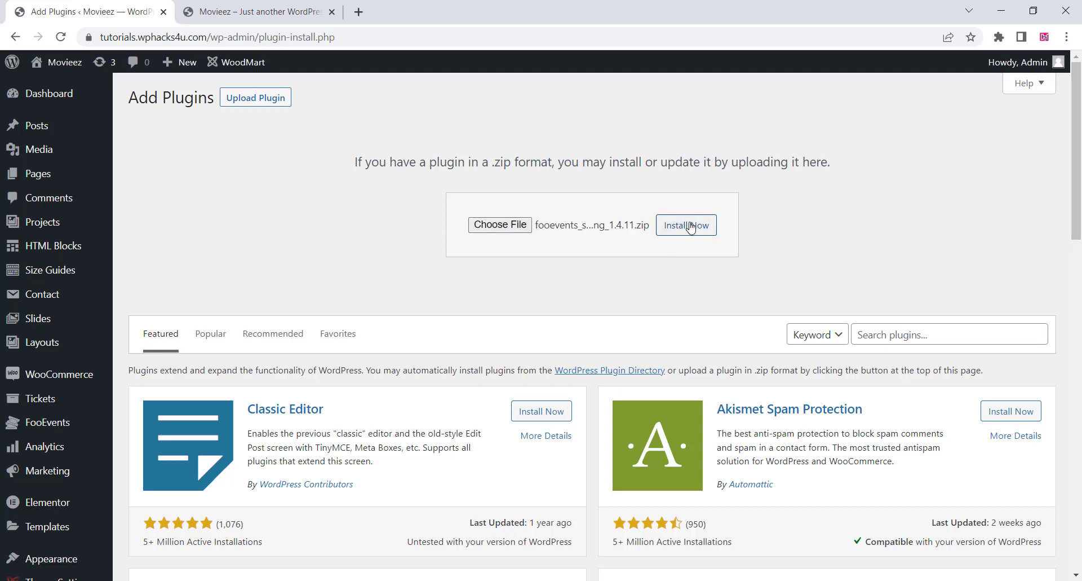
click(689, 225)
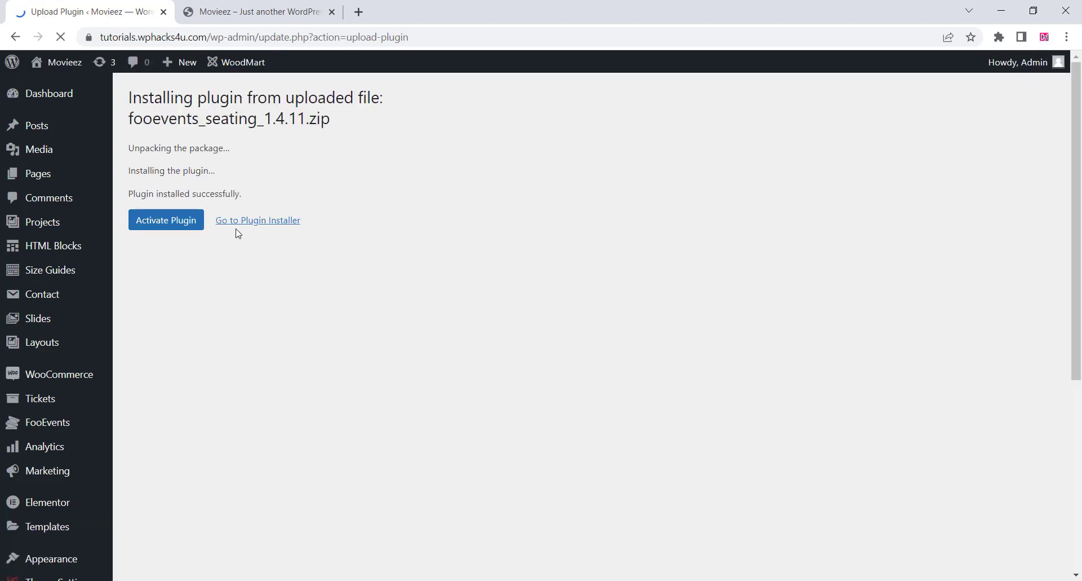
click(161, 228)
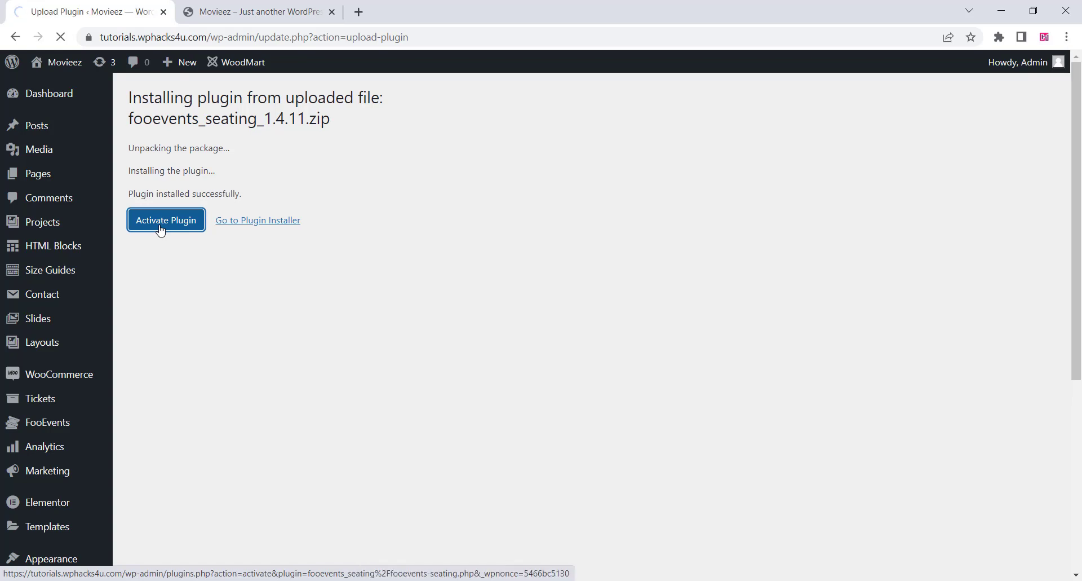
Upload the fooevents_pdf_tickets_1.9.19.zip plugin, install it and activate it
click(236, 136)
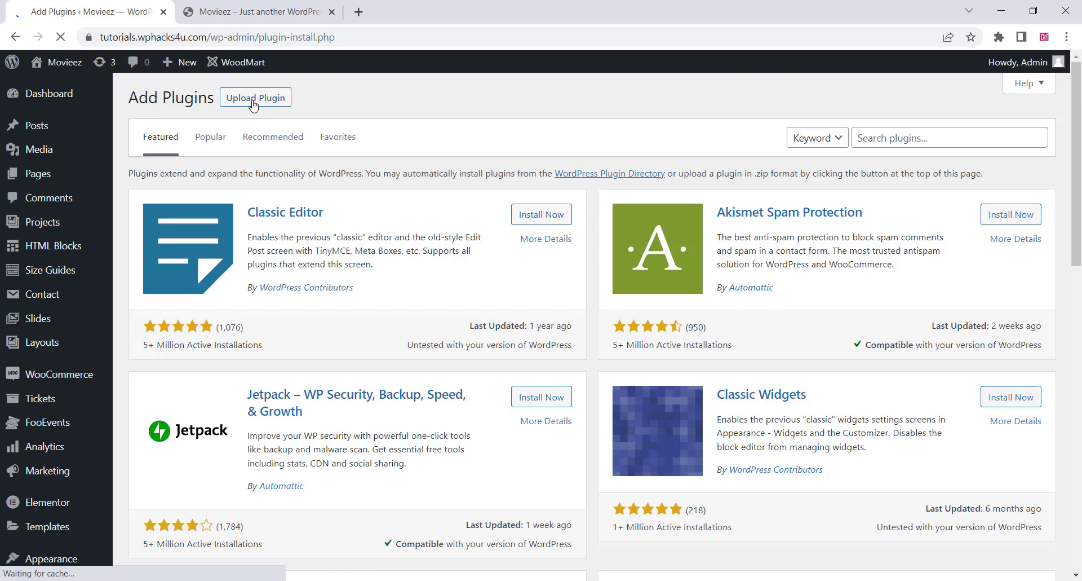
click(268, 104)
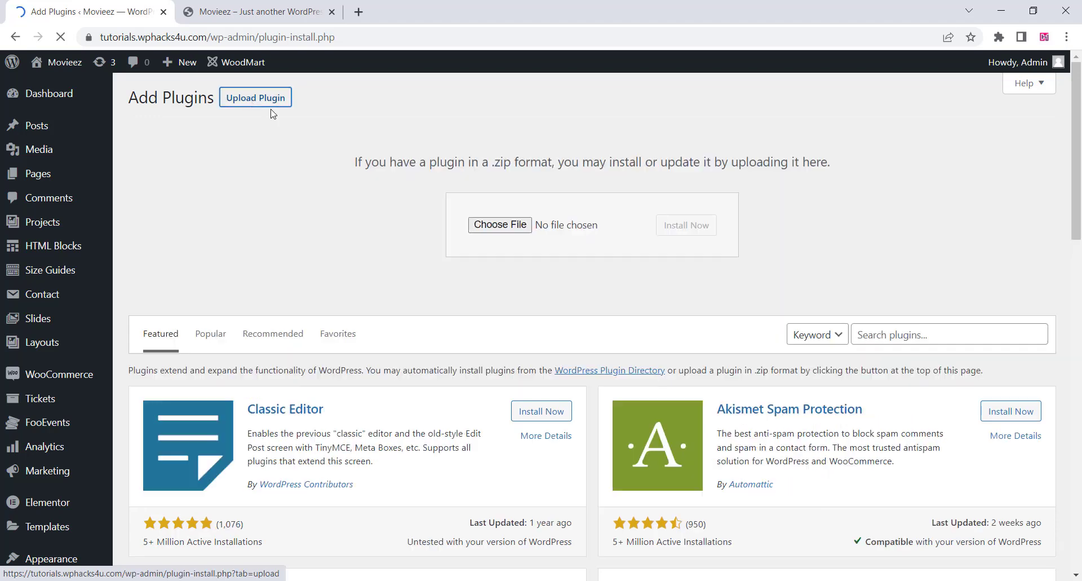
click(489, 225)
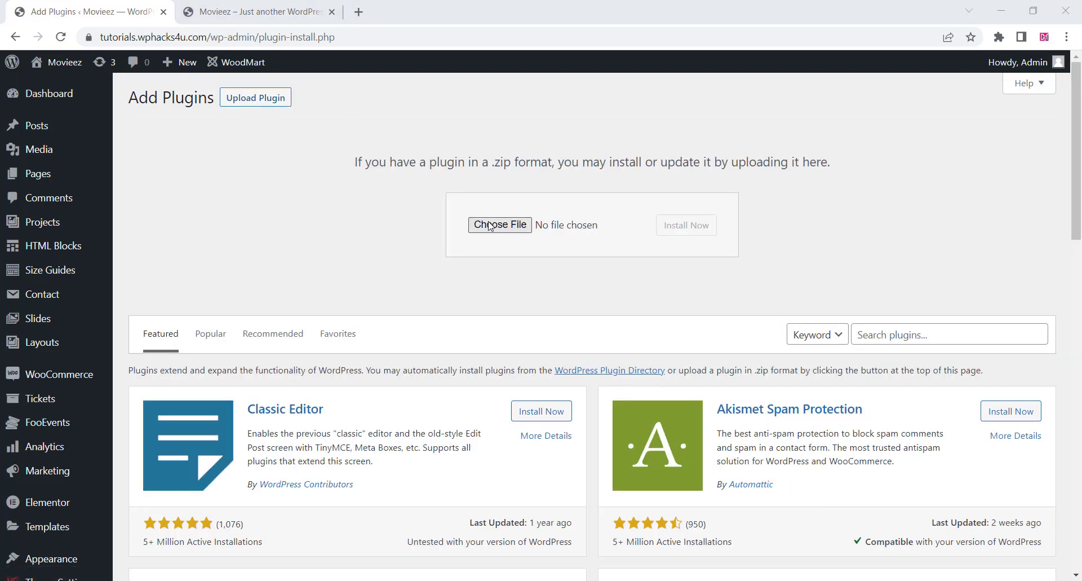
click(151, 143)
click(375, 314)
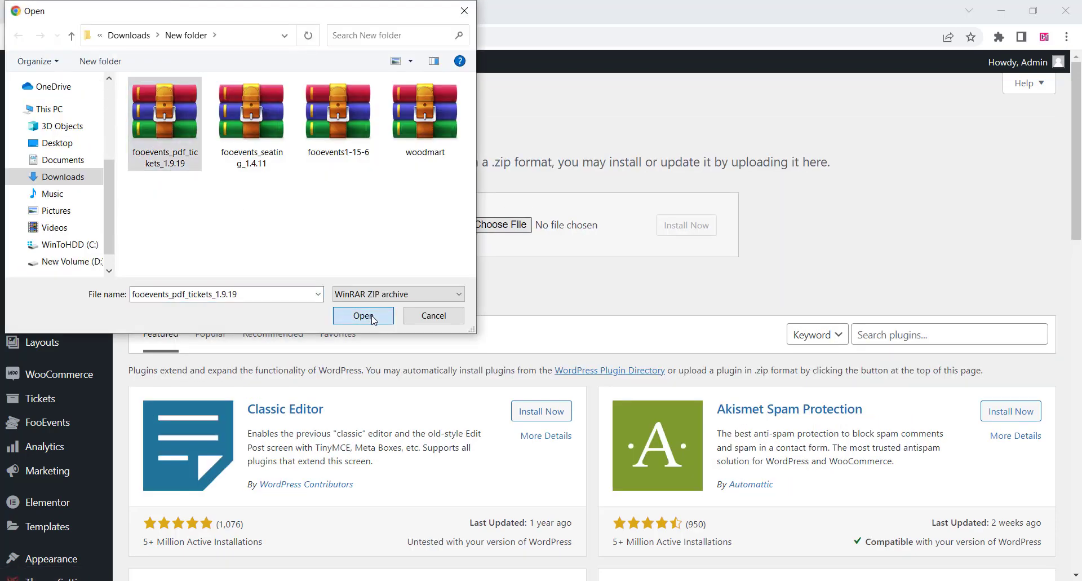
click(676, 232)
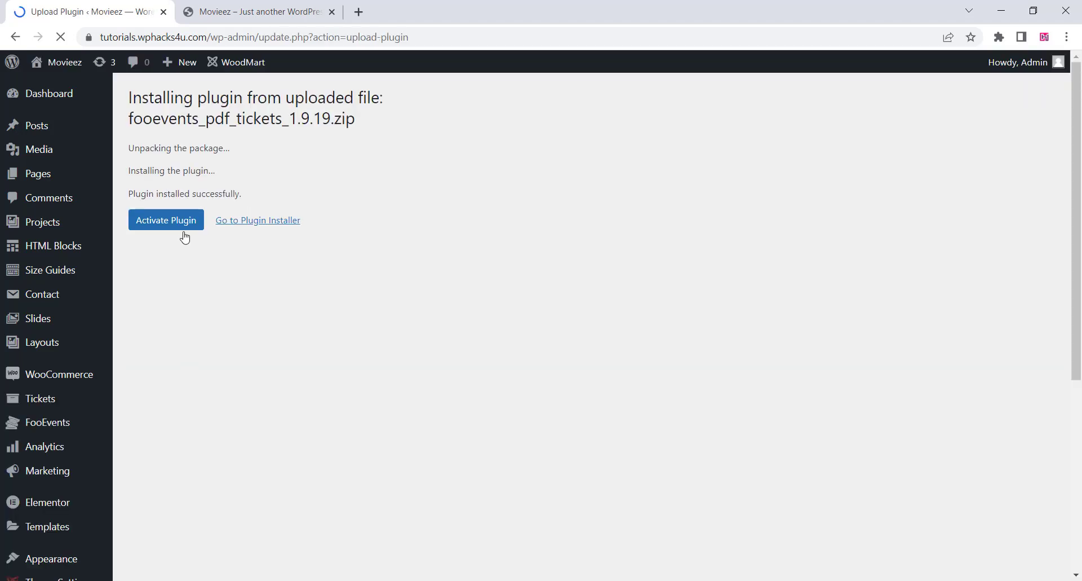
click(174, 223)
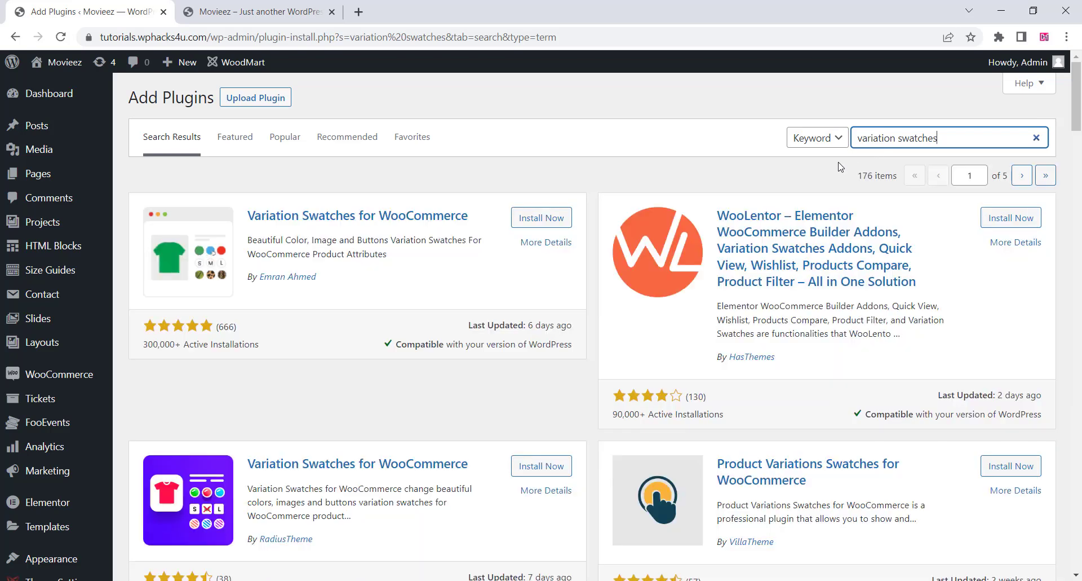
Install the first-listed Variation Swatches for WooCommerce plugin, and search for "loco translate" to install Loco Translate
click(520, 222)
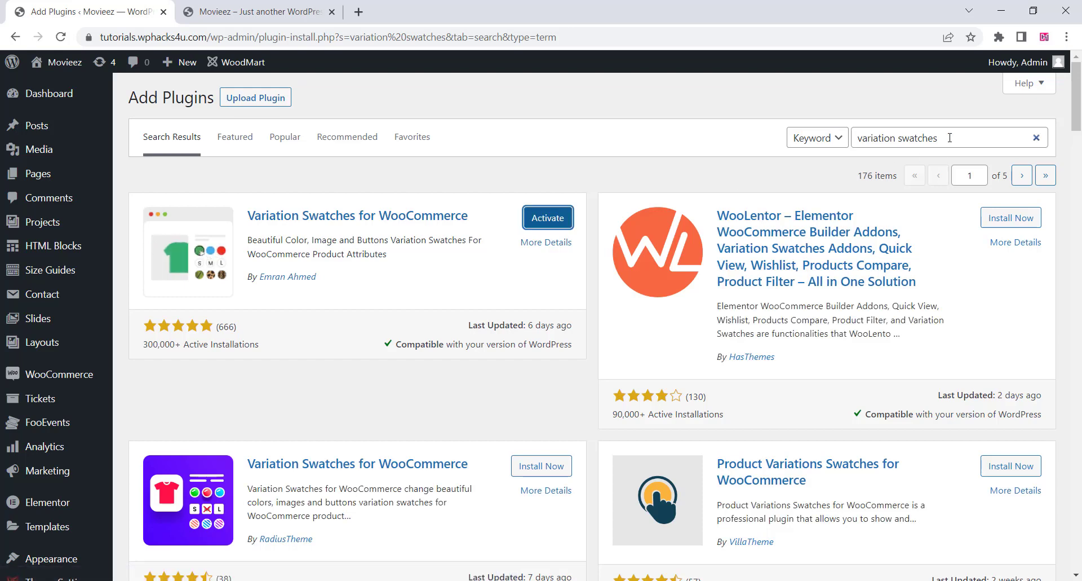
triple_click(1012, 138)
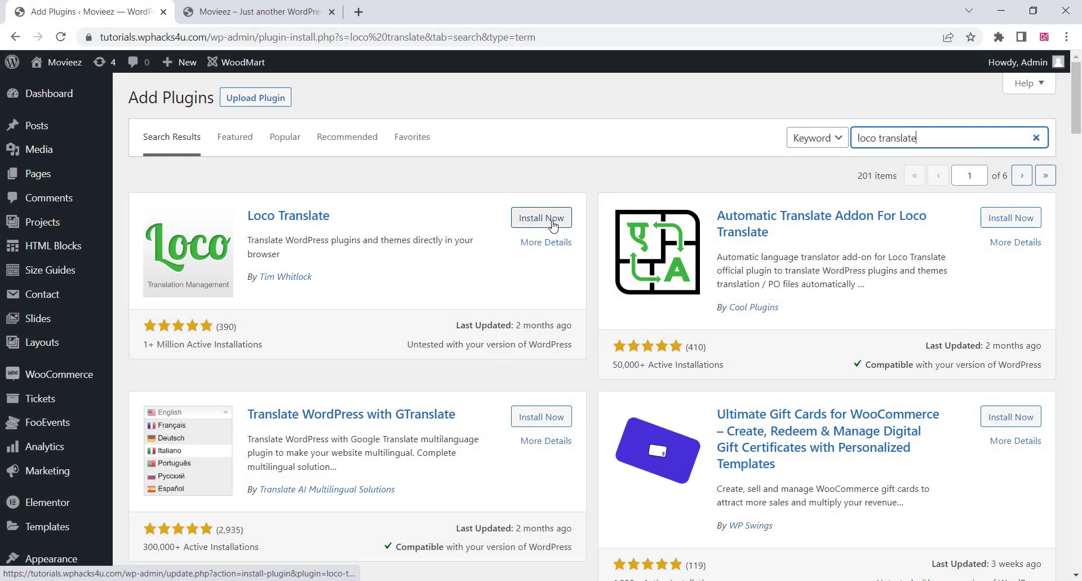
click(548, 225)
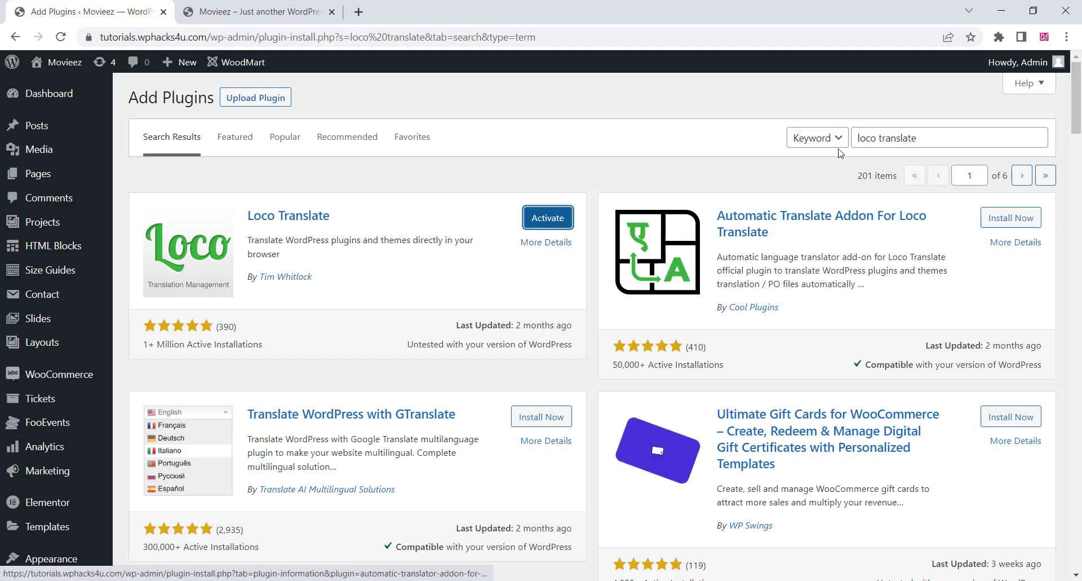
Search the plugins for "wcfm" and install WCFM Marketplace, WCFM – Frontend Manager and WCFM Membership
drag(932, 136, 840, 141)
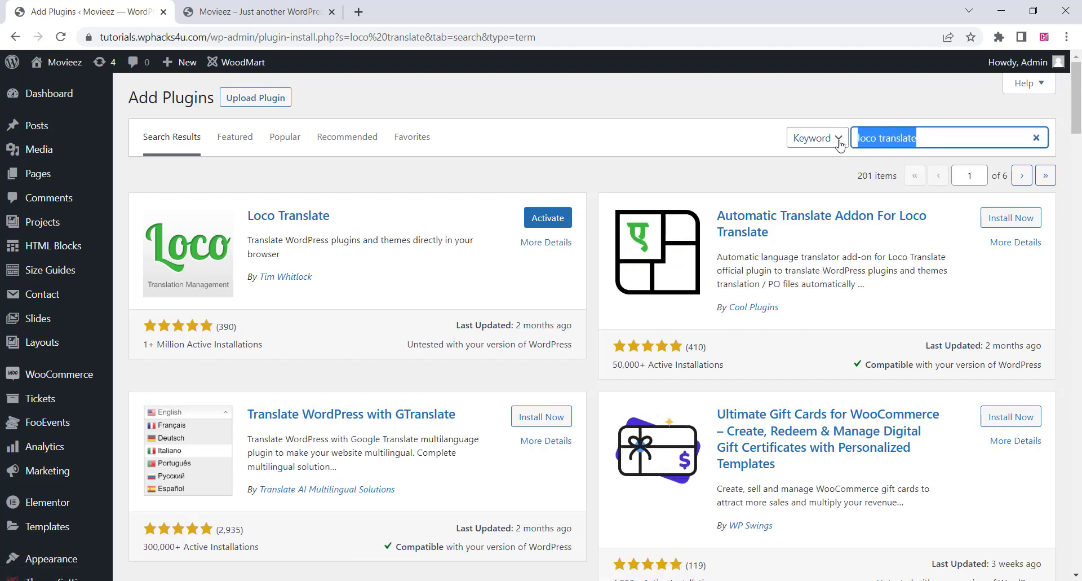
text(wcfm)
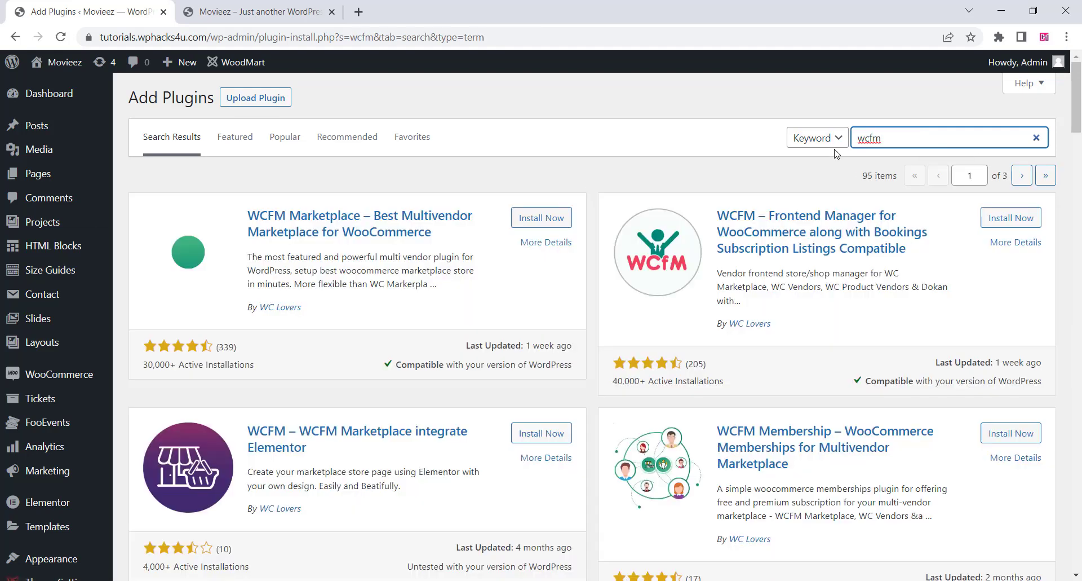
click(549, 222)
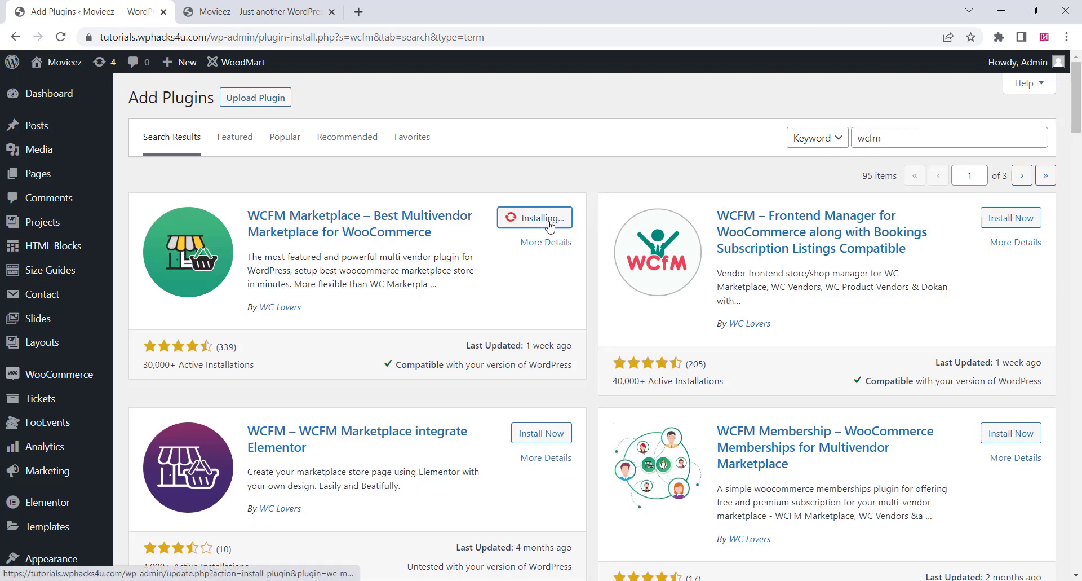
click(1006, 221)
click(1002, 440)
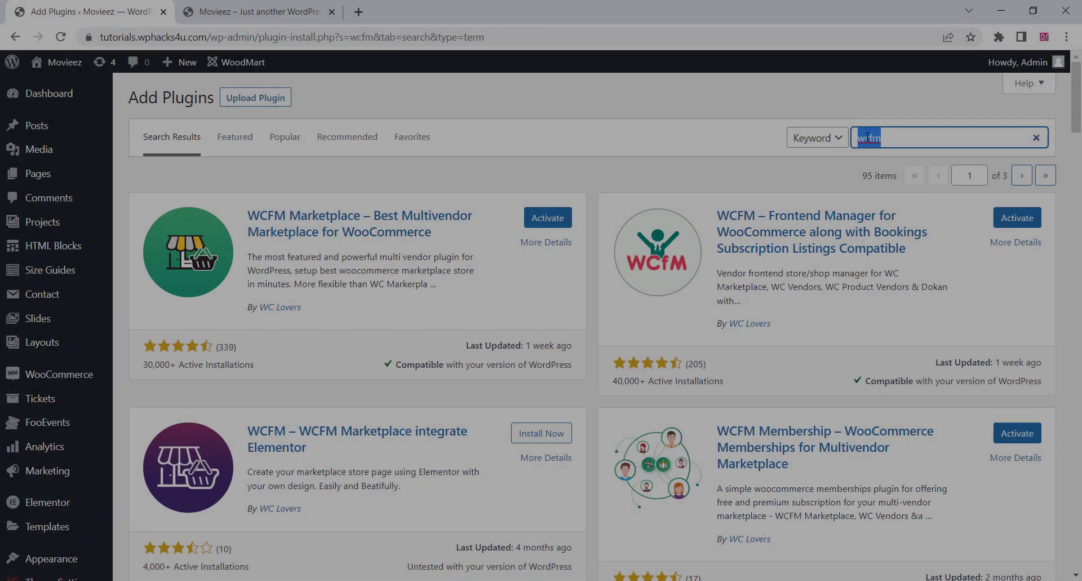
Search the plugins for "Autocomplete WooCommerce Orders" and install the plugin of that name
right_click(868, 139)
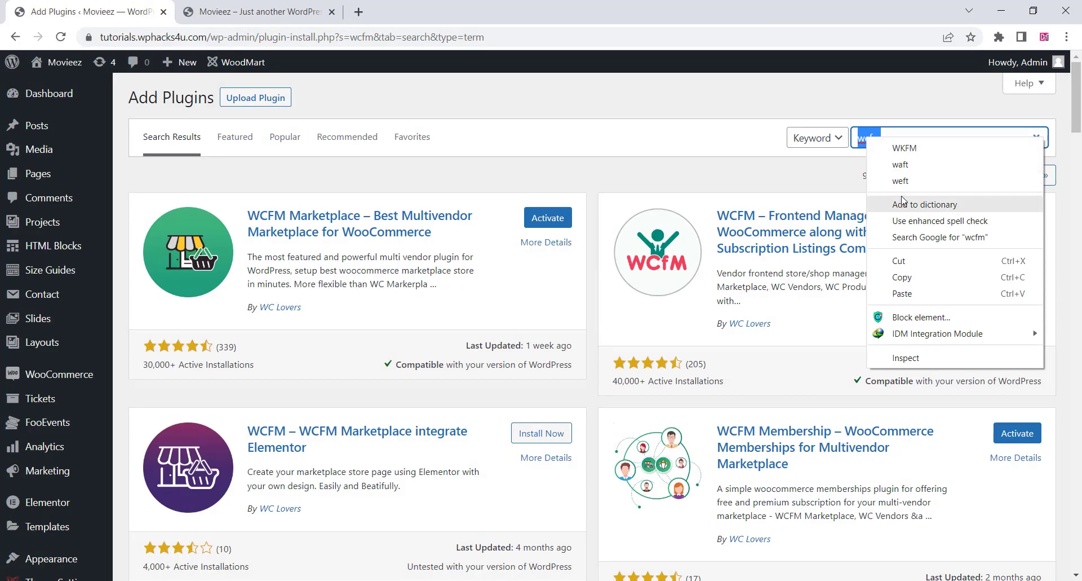
click(901, 293)
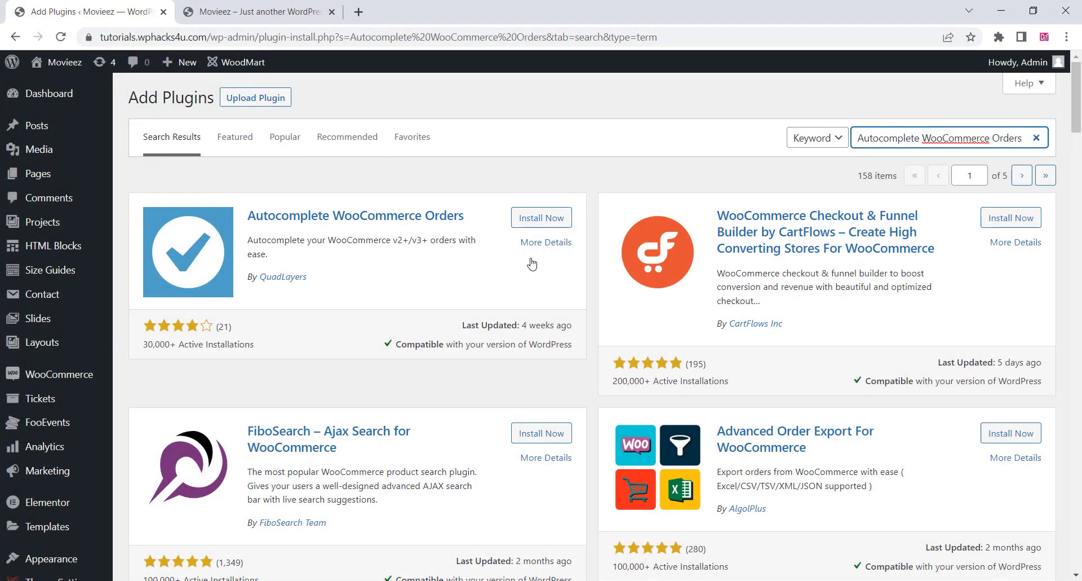
click(540, 220)
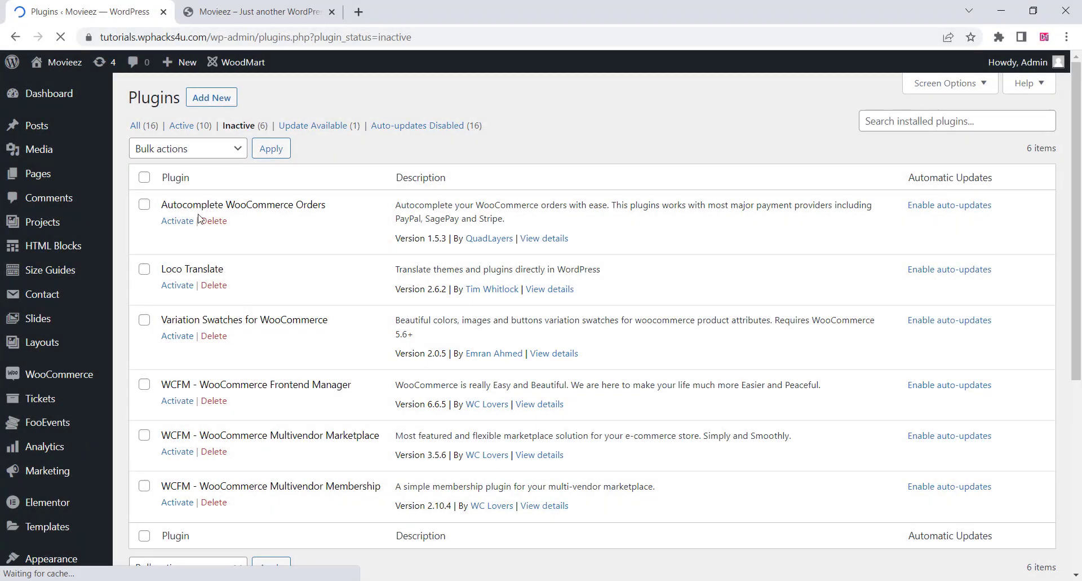
Activate all inactive plugins in the installed plugins list with one bulk action
click(144, 177)
click(177, 149)
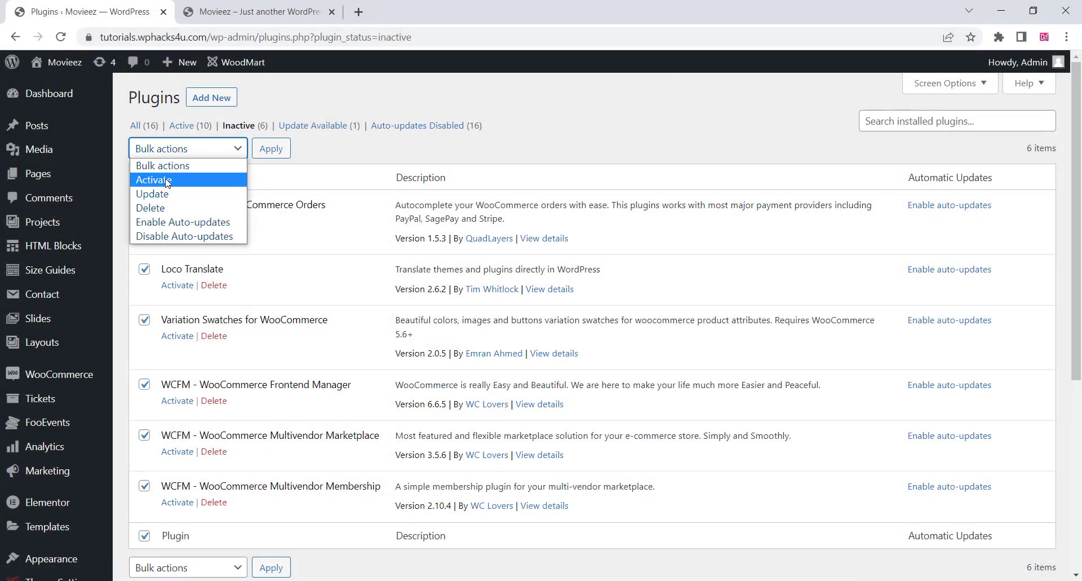
click(164, 180)
click(261, 151)
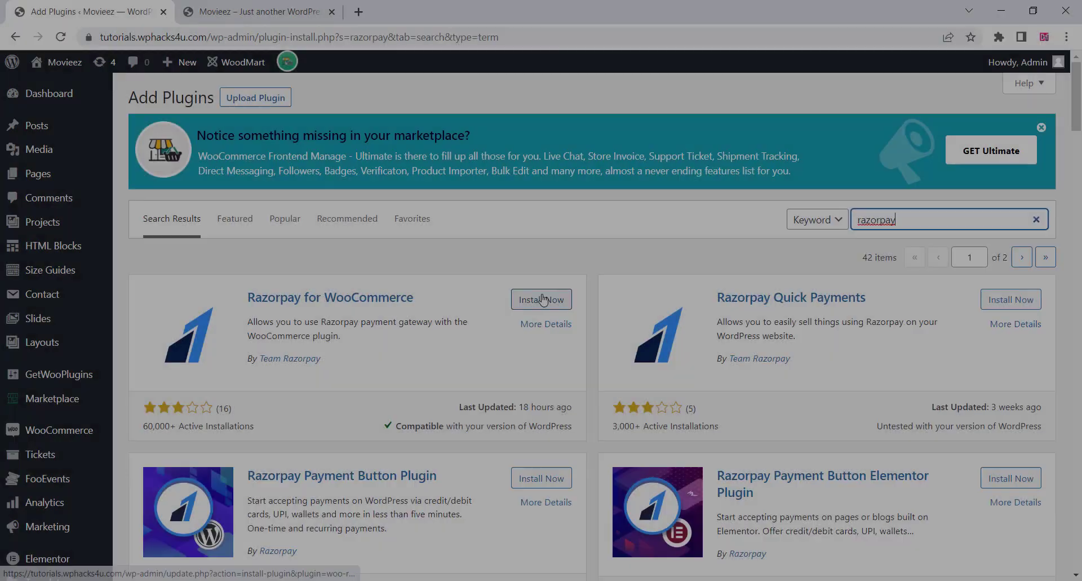
Install the Razorpay for WooCommerce plugin from the "razorpay" search and activate it
click(542, 300)
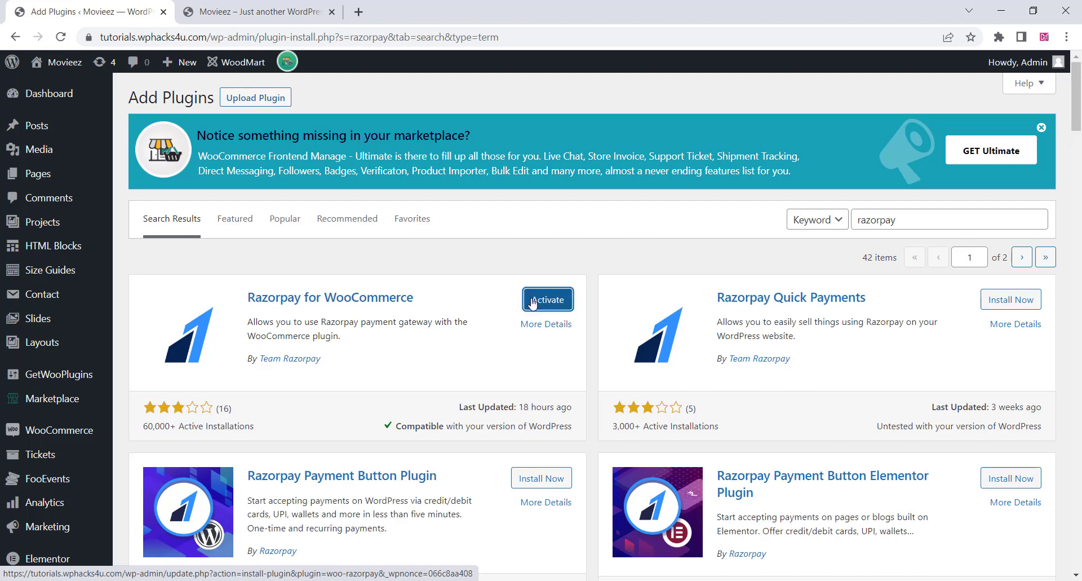
click(533, 300)
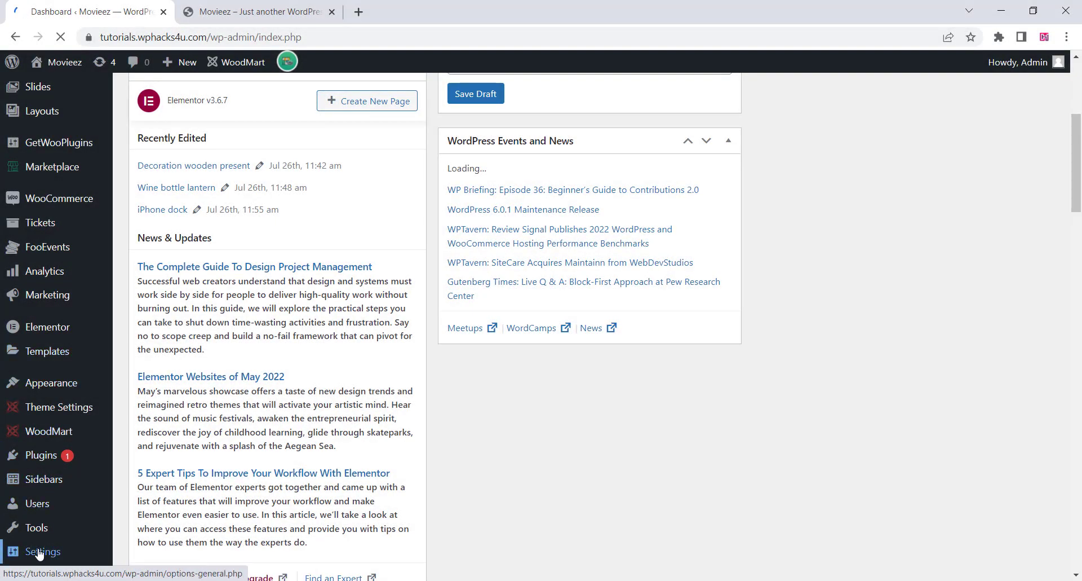
Open the general site settings and replace the tagline with "Enjoy Safe & Hassle-Free Movie Ticket Booking"
mouse_move(39, 553)
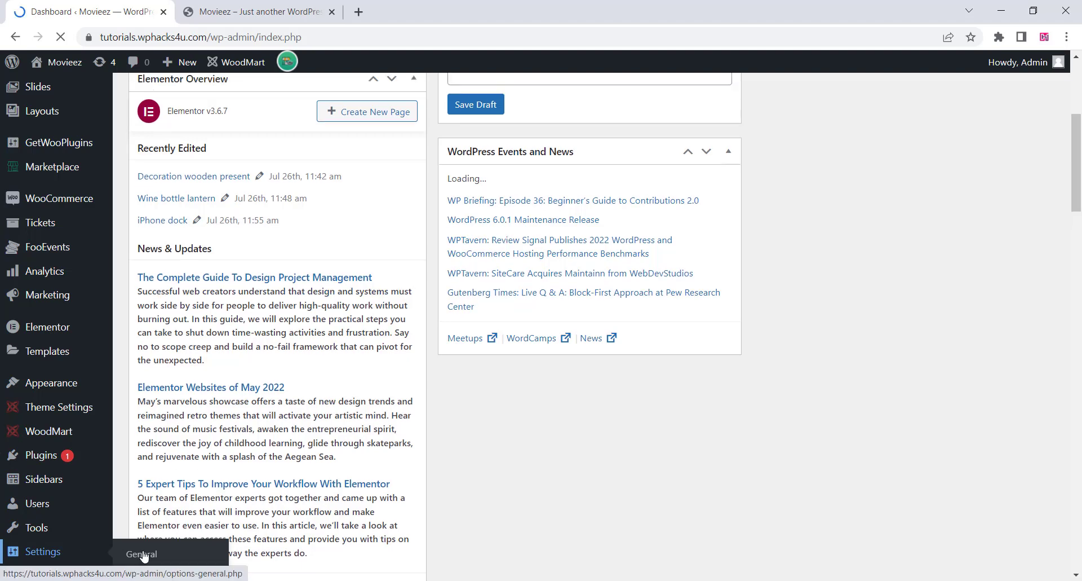
click(143, 554)
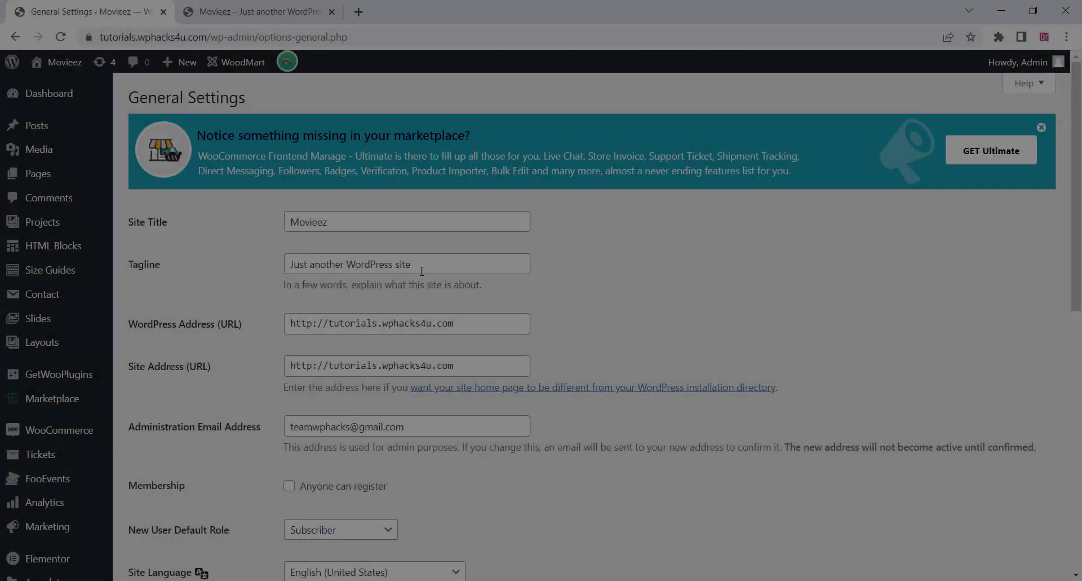
drag(411, 264, 292, 265)
right_click(291, 265)
click(366, 329)
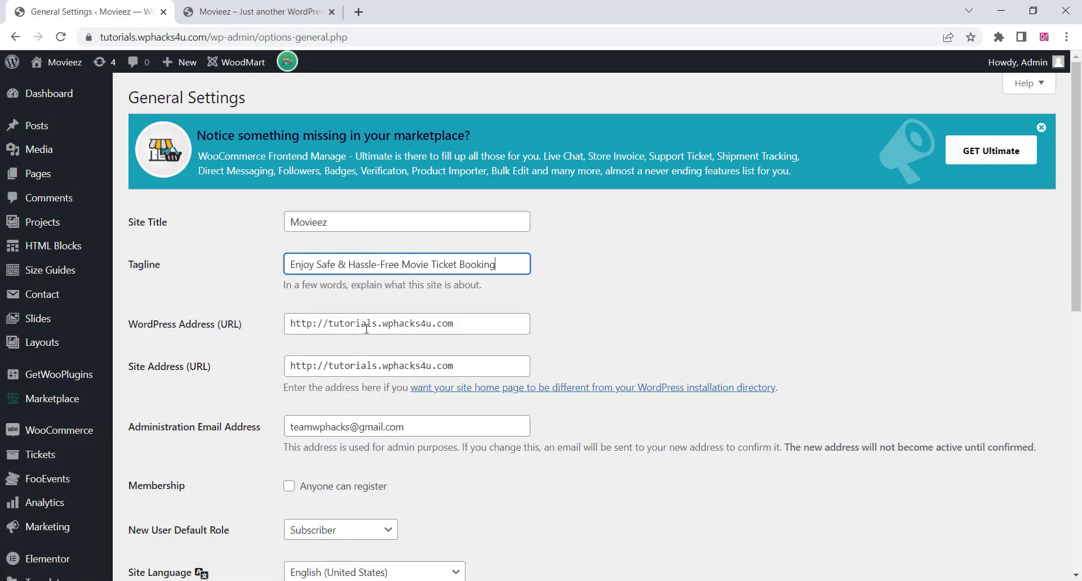
click(653, 305)
Set the default role for new users to Customer
scroll(652, 304, down, 3)
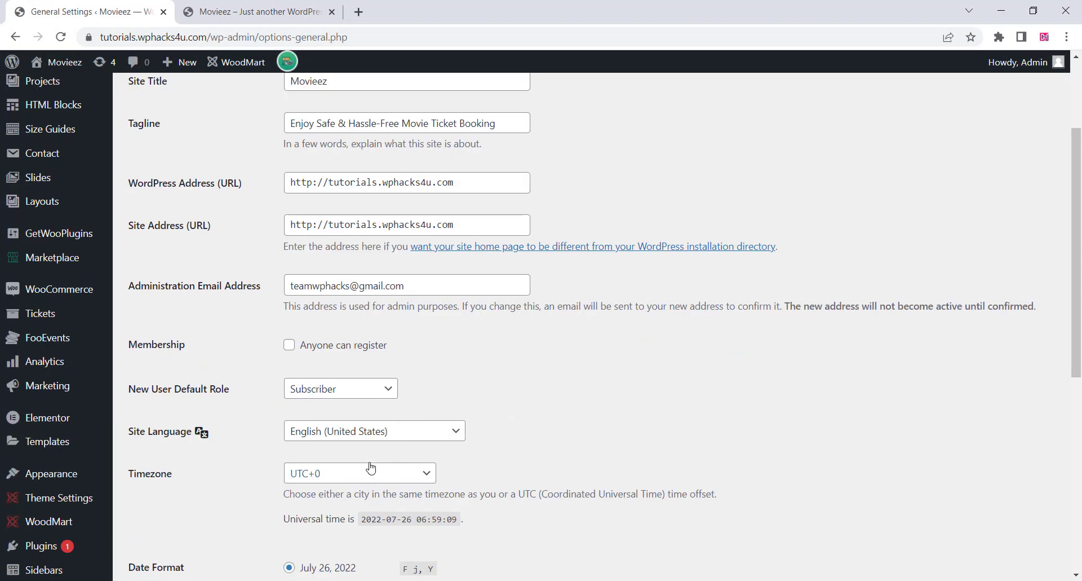
click(362, 393)
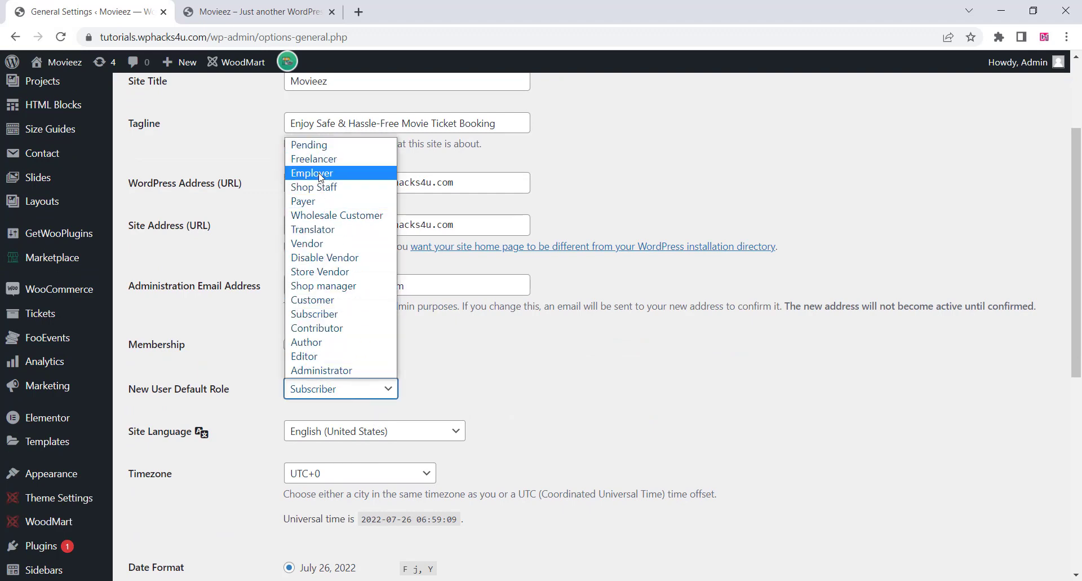
click(326, 300)
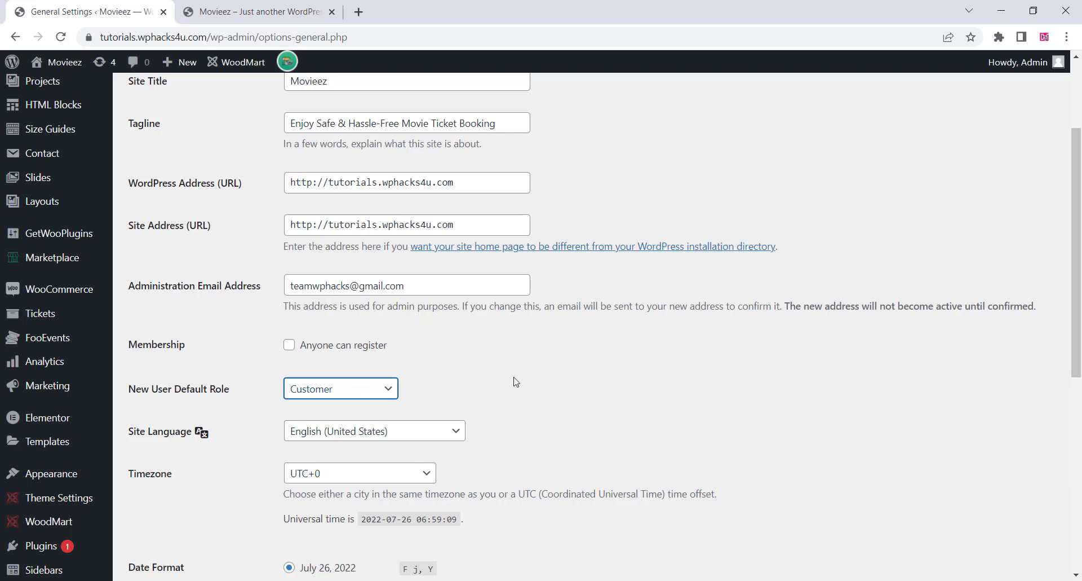
Set the site timezone to UTC+5:30 and save the general settings
scroll(516, 382, down, 3)
scroll(312, 388, down, 1)
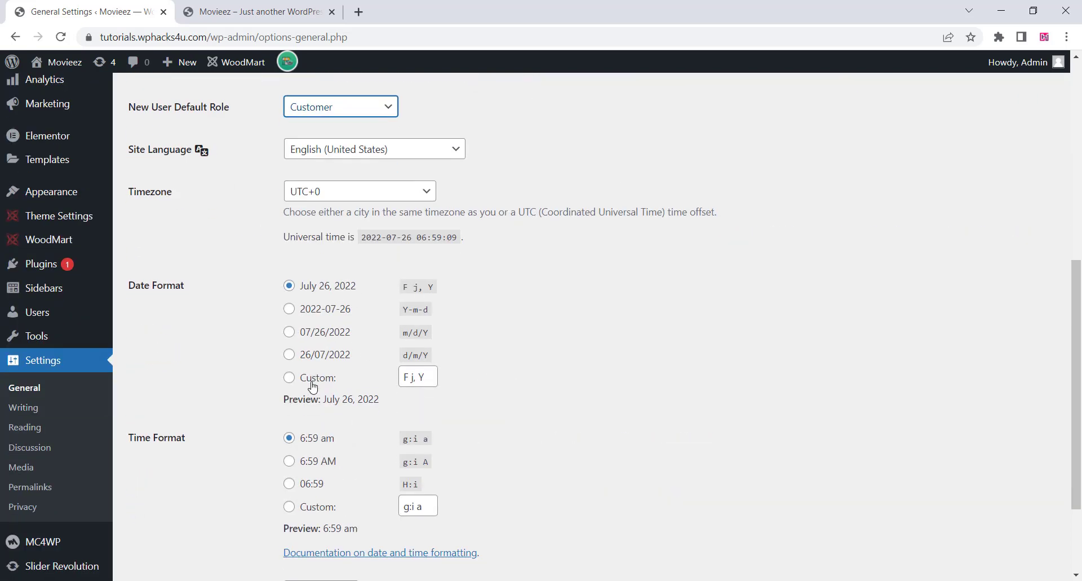
scroll(321, 363, down, 1)
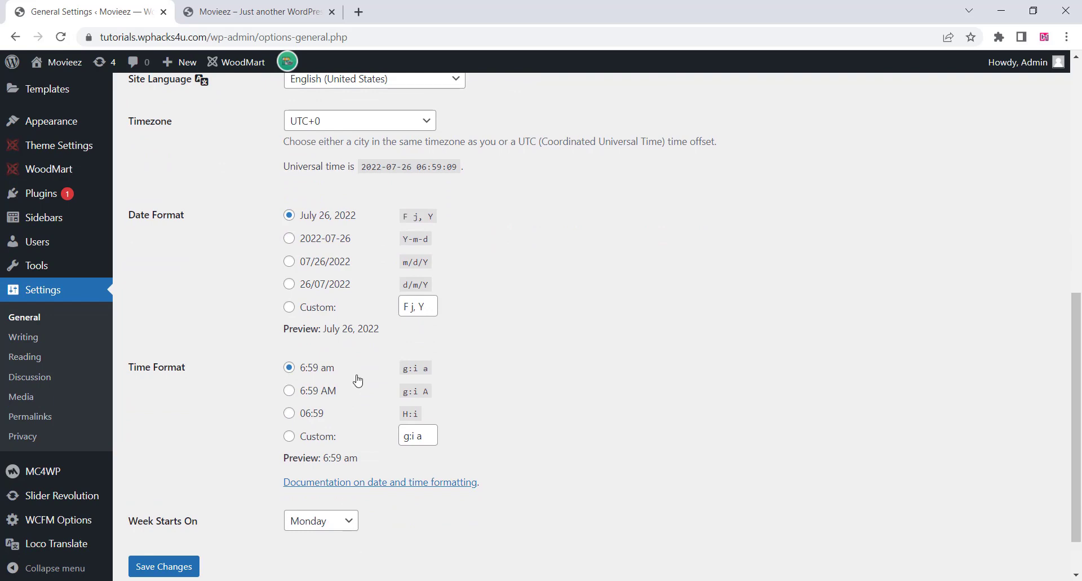
scroll(357, 380, up, 1)
click(364, 194)
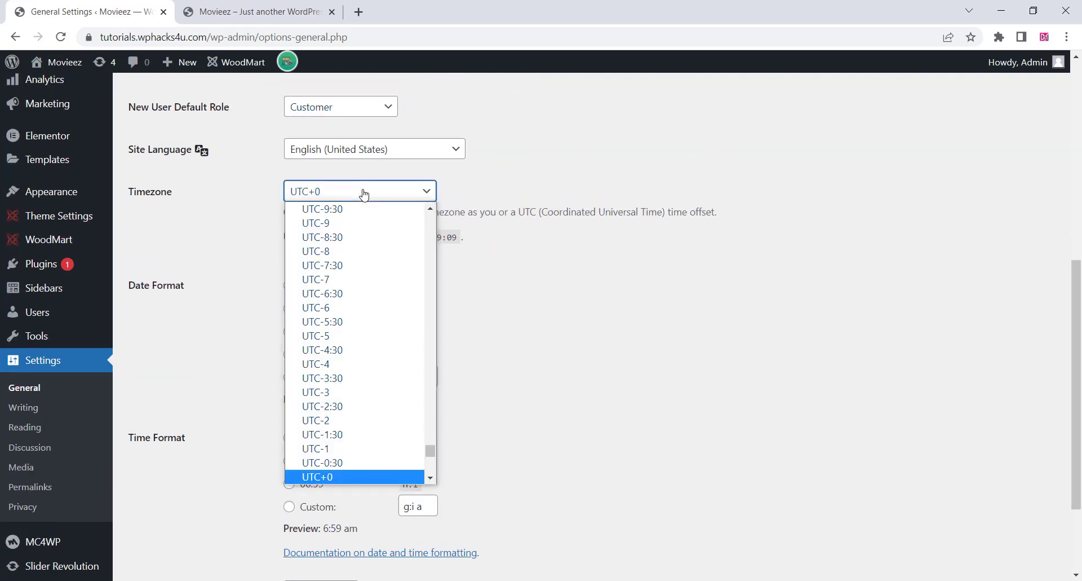
scroll(342, 346, down, 3)
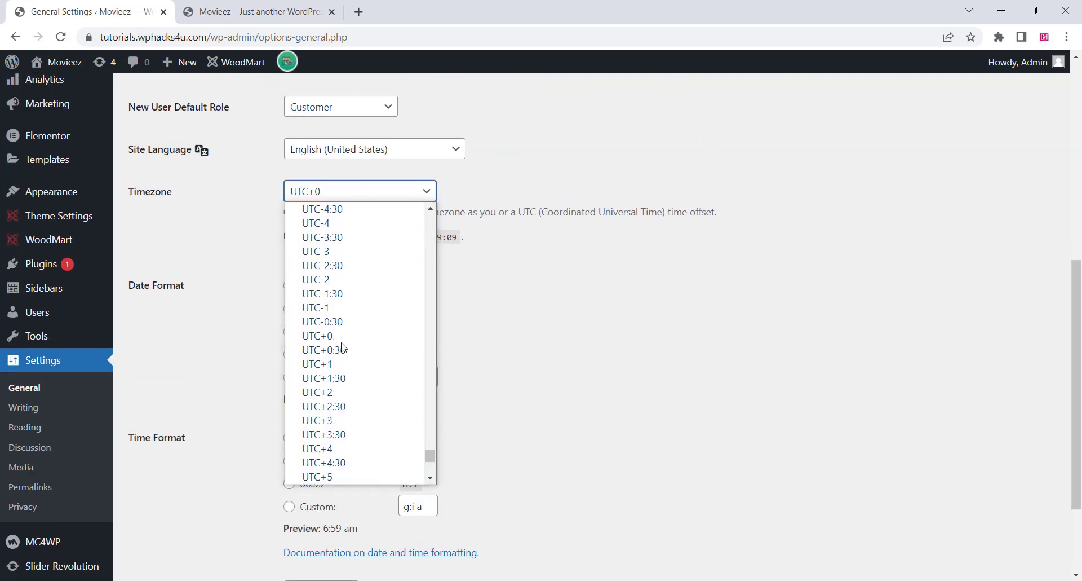
scroll(352, 440, down, 3)
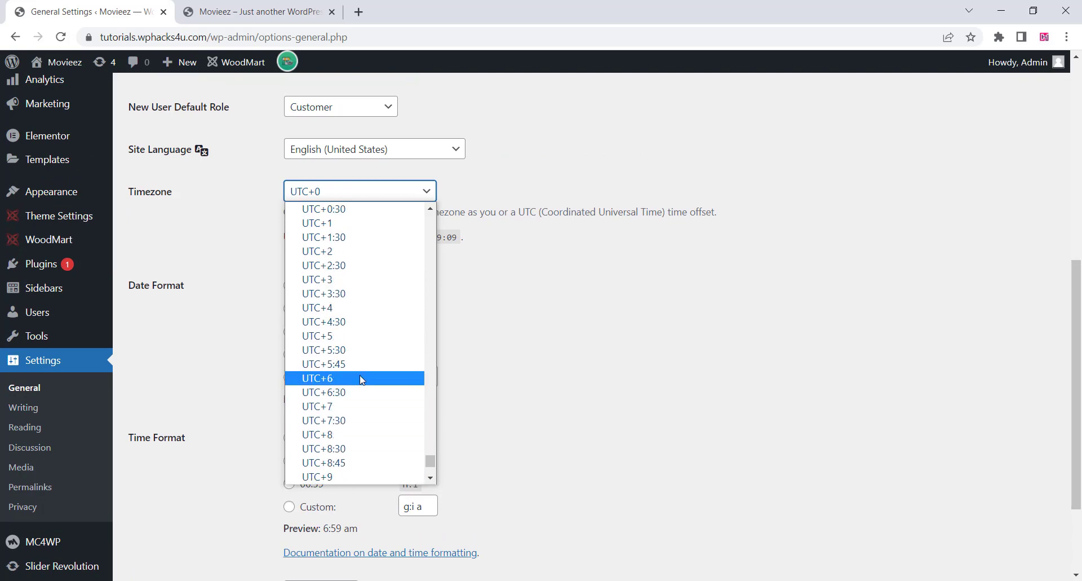
click(359, 352)
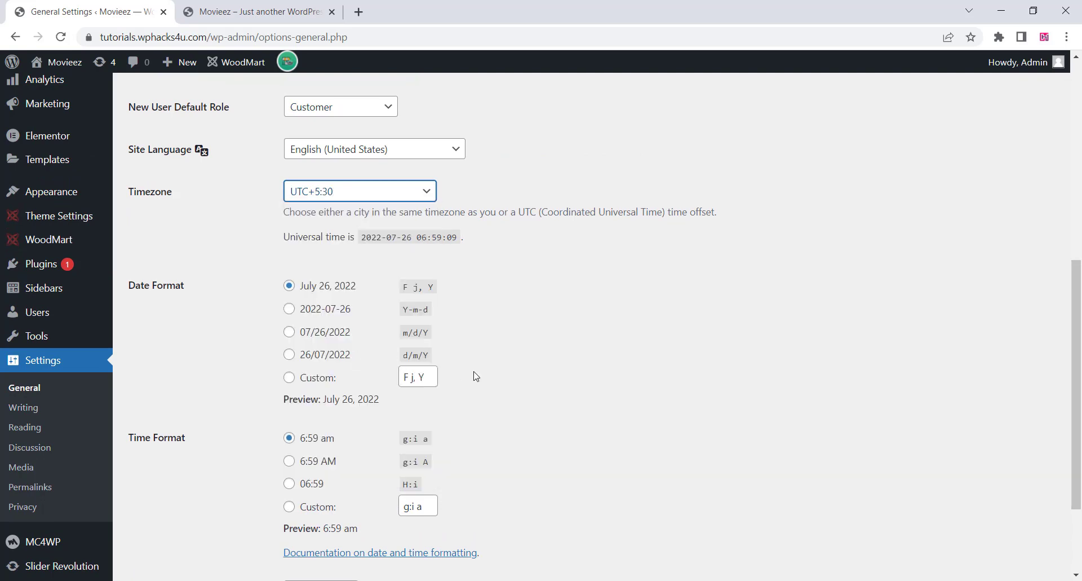
scroll(475, 376, down, 3)
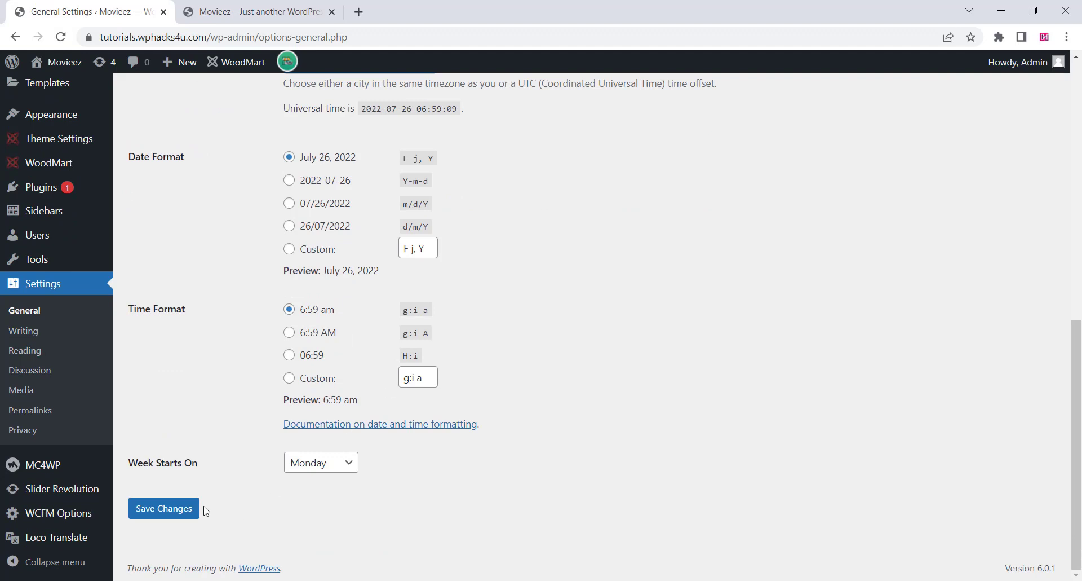
click(180, 513)
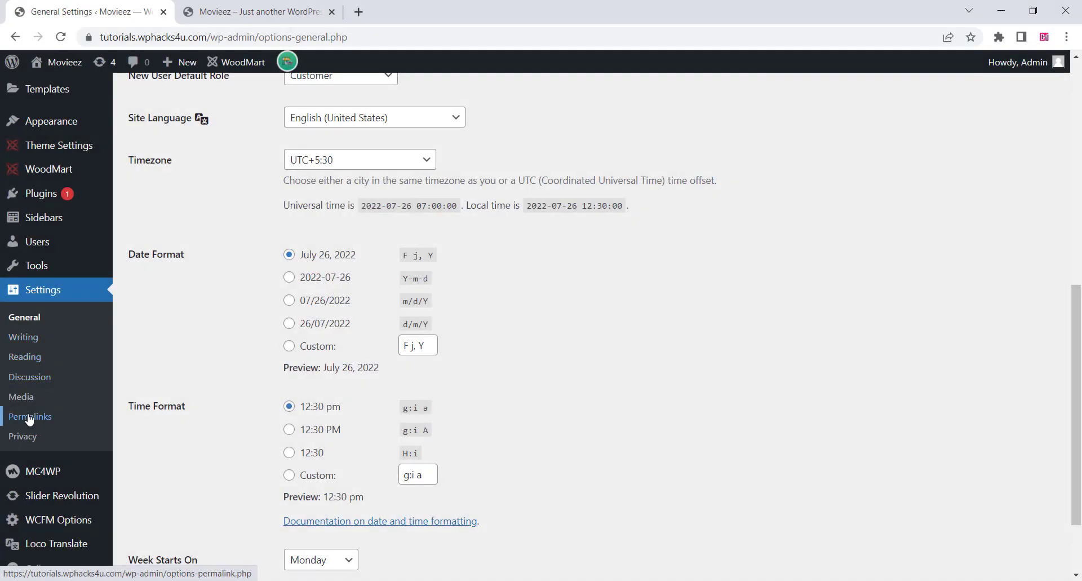
Set the site permalinks to Post name and the product permalinks to Default, and save the permalink settings
click(28, 417)
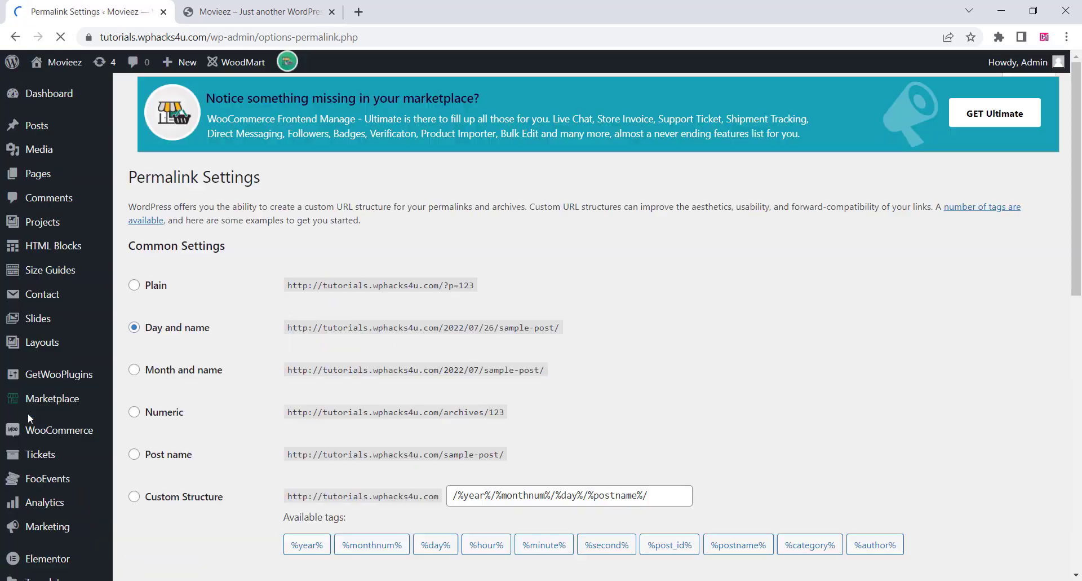
scroll(203, 344, down, 3)
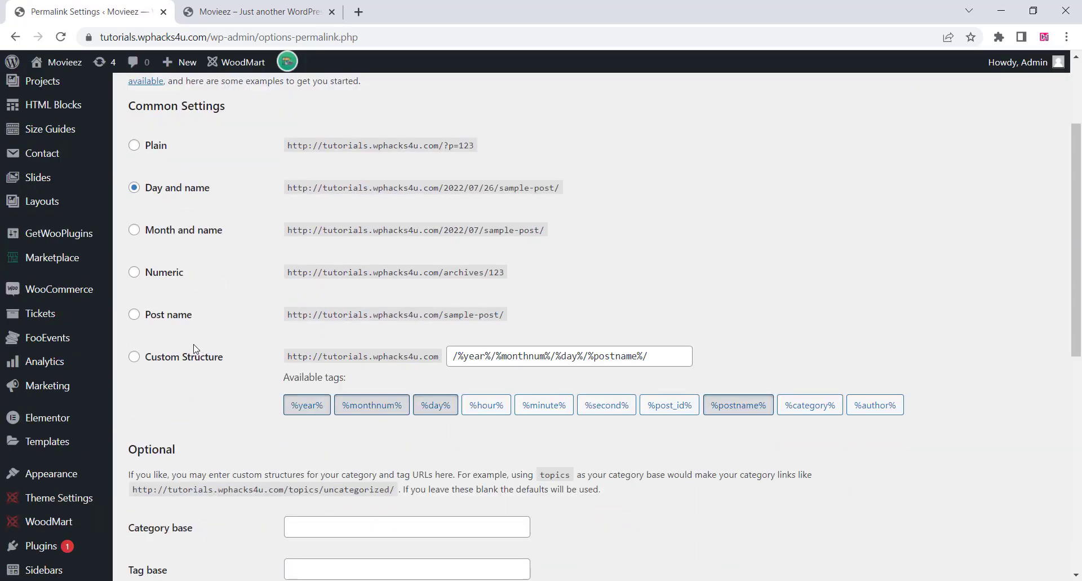
click(134, 314)
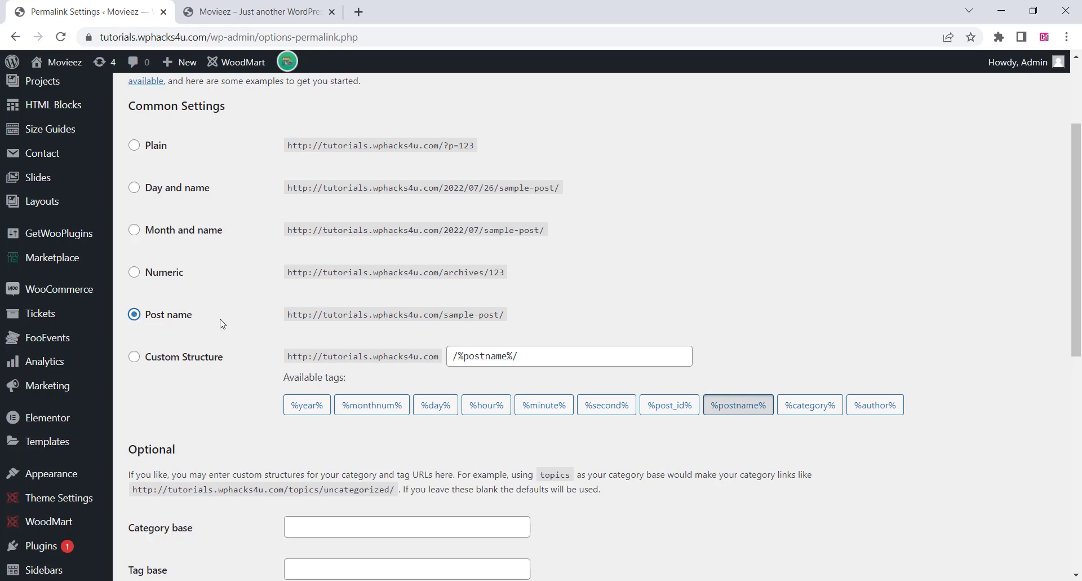
scroll(225, 326, down, 9)
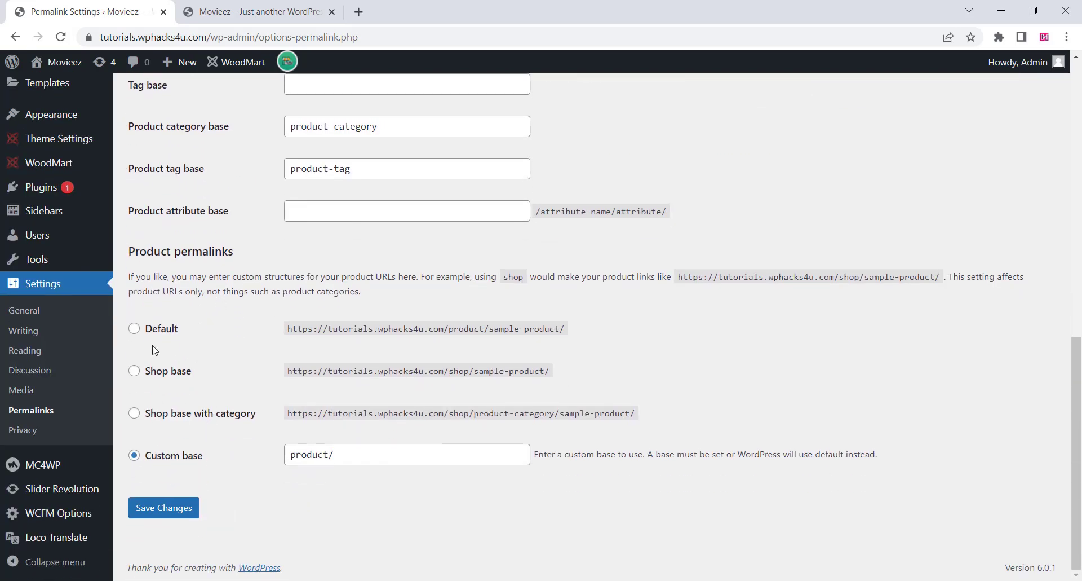
click(135, 328)
click(161, 508)
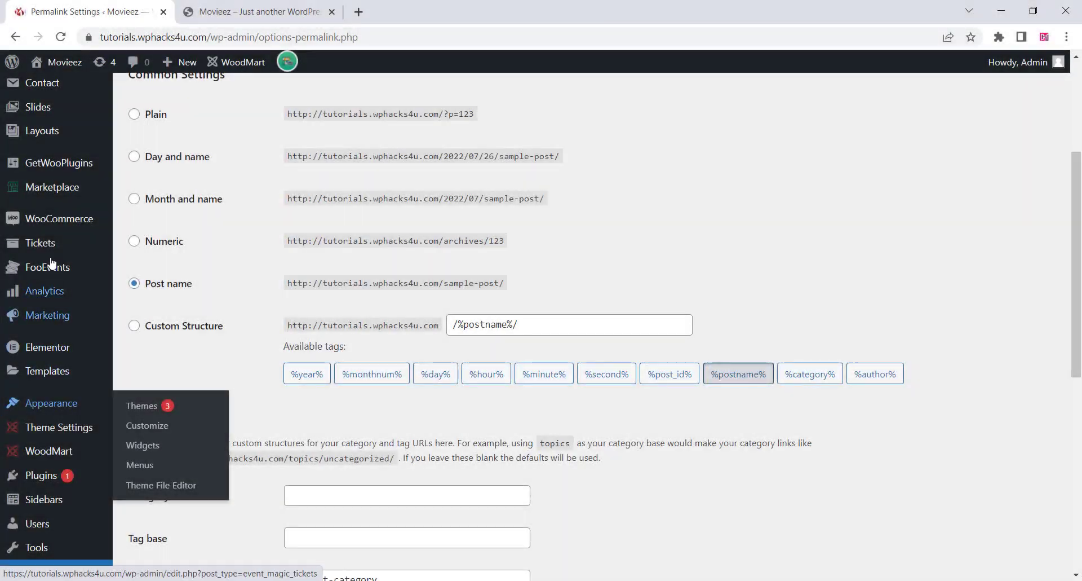
Open the WooCommerce general settings and set the store's country and state to India — Maharashtra
mouse_move(30, 220)
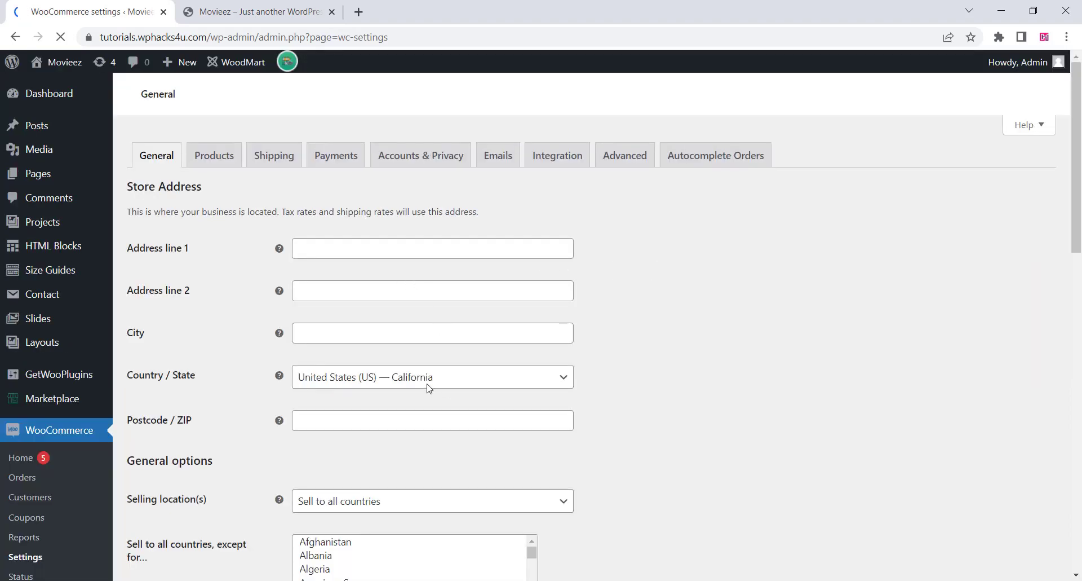
click(471, 379)
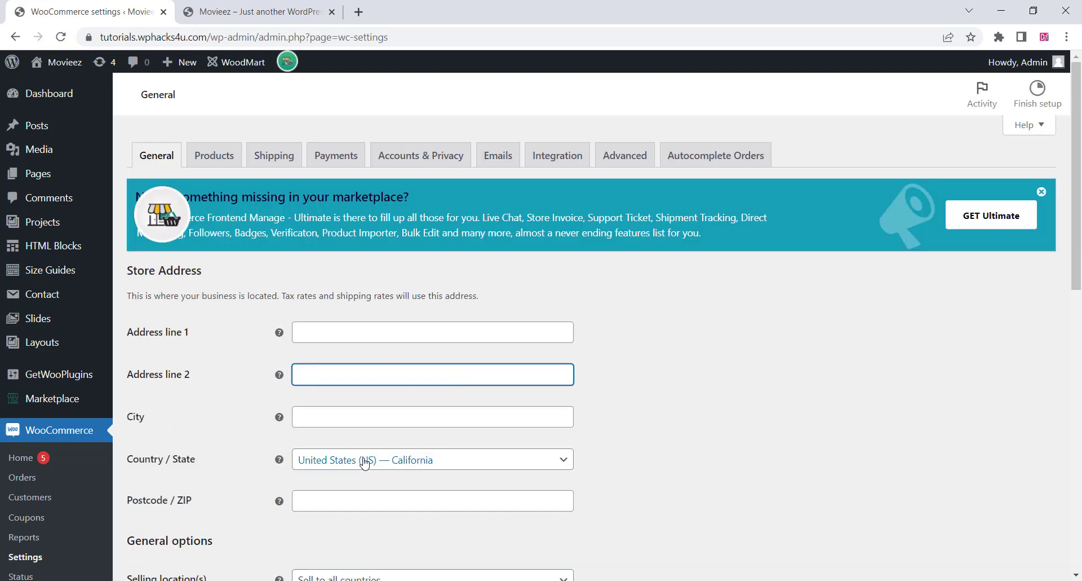
click(364, 459)
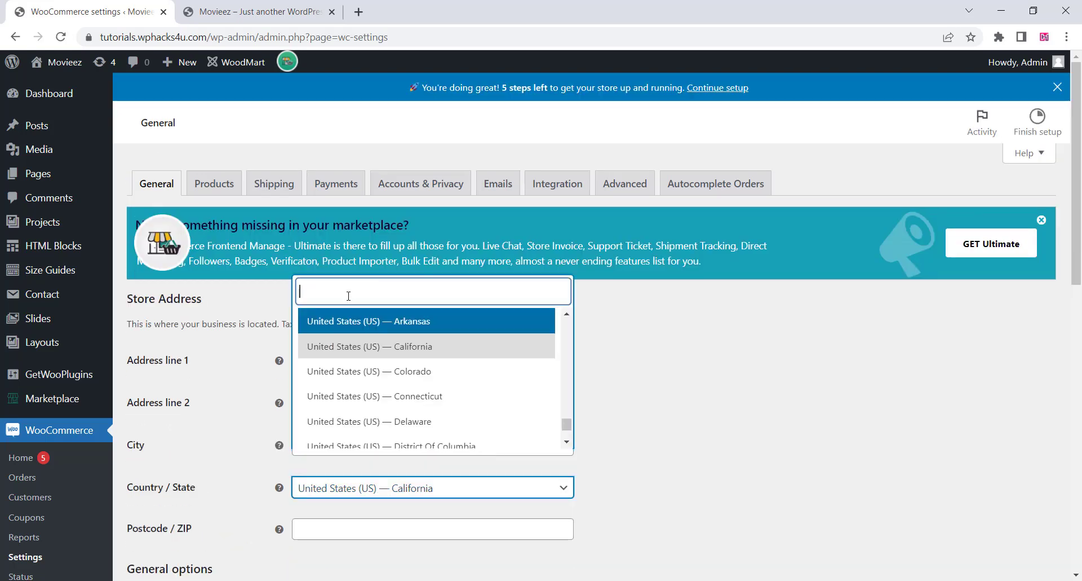
text(india)
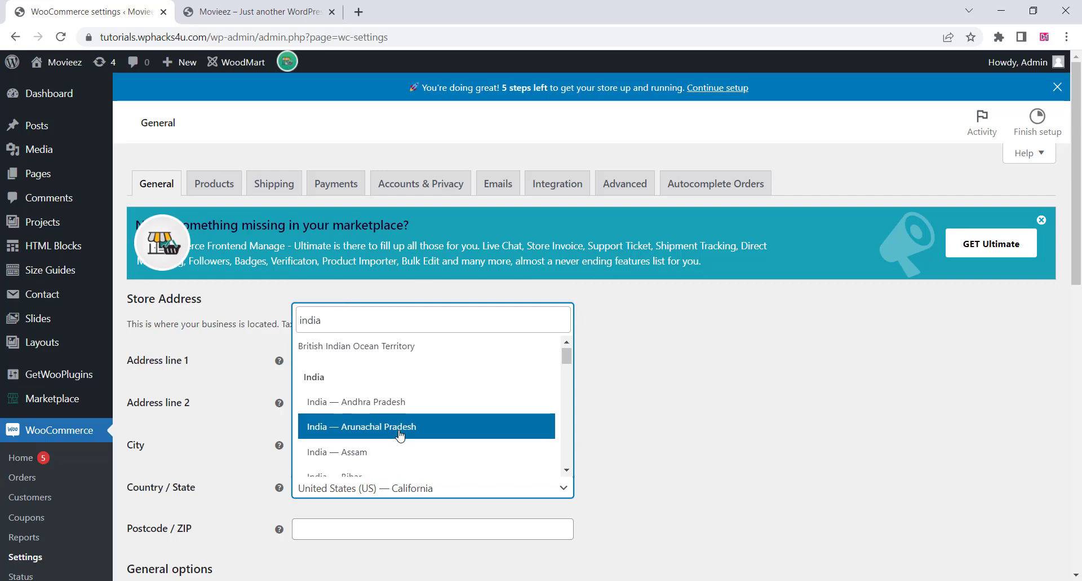
scroll(398, 434, down, 9)
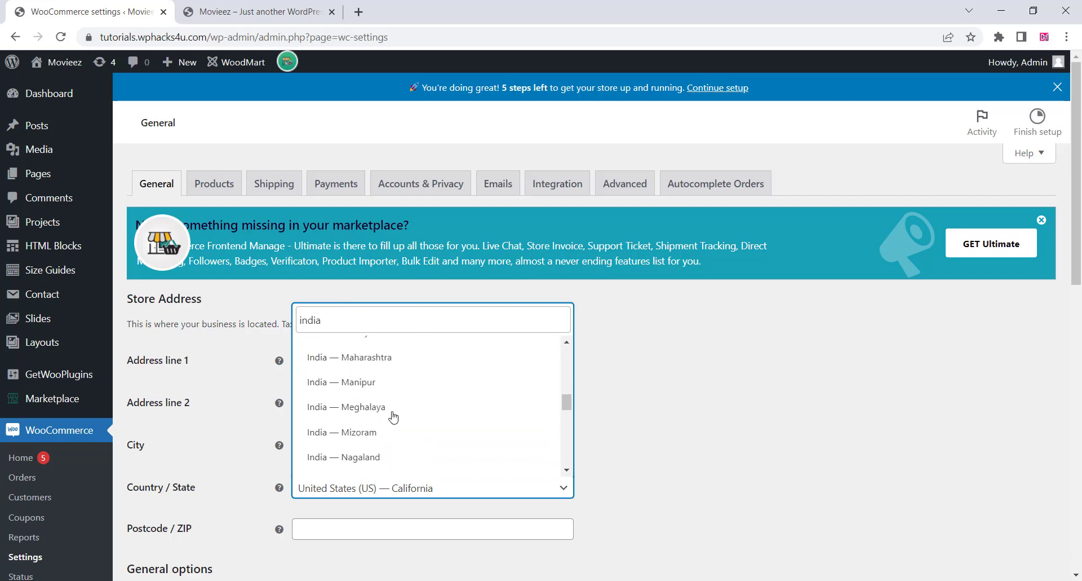
click(375, 360)
Restrict the selling locations to specific countries and add India as the only one
scroll(355, 383, down, 5)
click(362, 333)
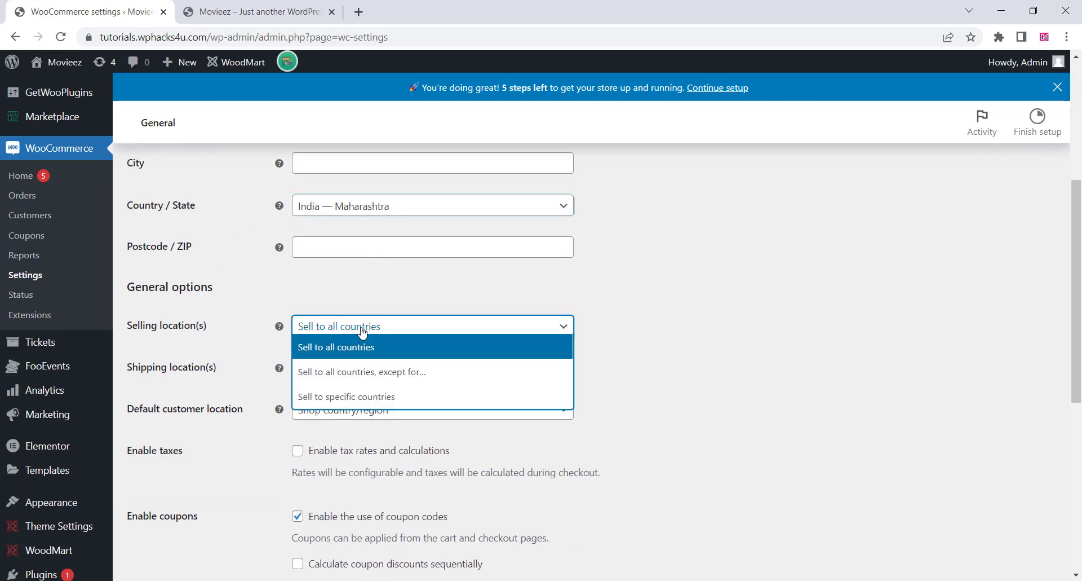
click(352, 397)
click(320, 375)
text(indi)
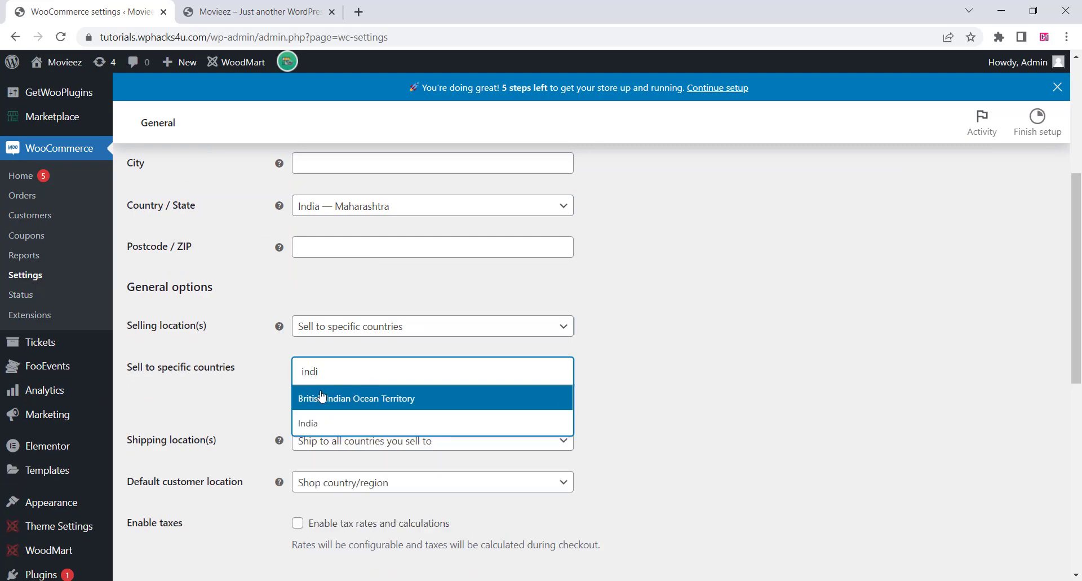
click(318, 423)
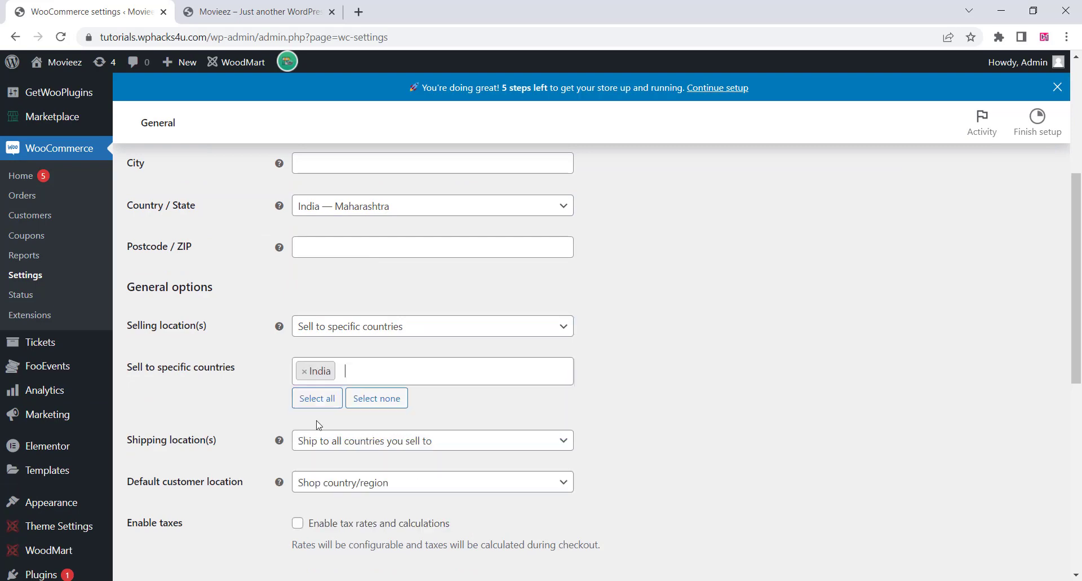
Disable shipping and shipping calculations, and set the default customer location to Geolocate
click(360, 449)
click(349, 534)
scroll(347, 422, down, 3)
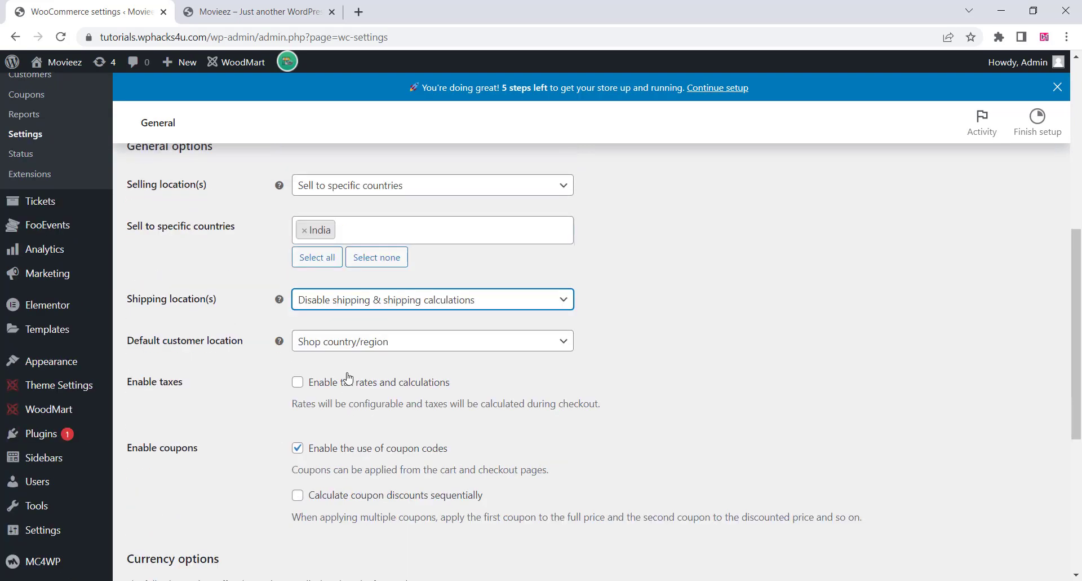
click(354, 342)
click(338, 410)
Set the store currency to Indian rupee (₹) and save the general store settings
scroll(299, 392, down, 3)
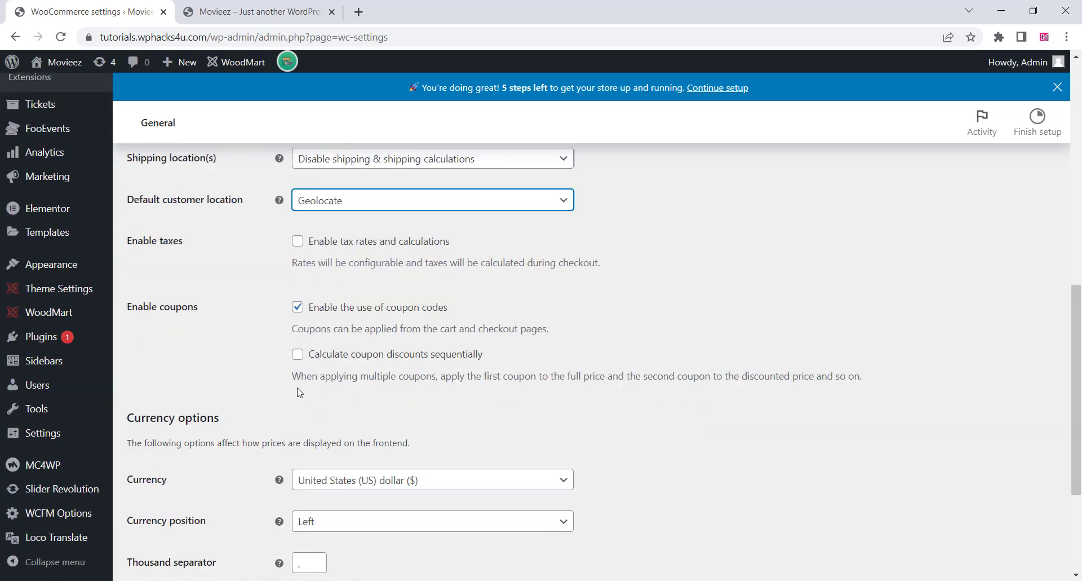
scroll(316, 367, down, 4)
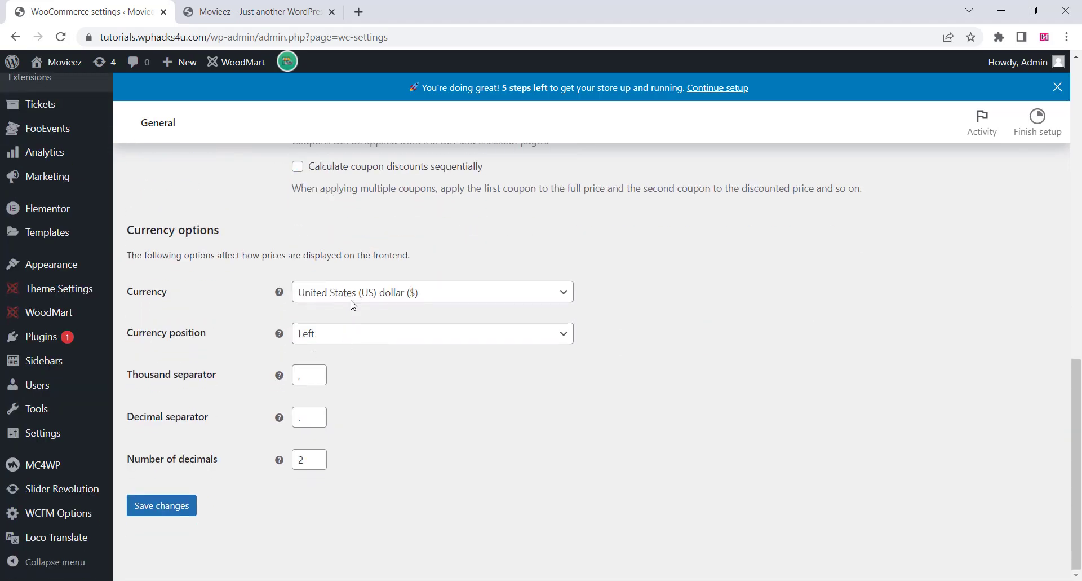
click(350, 293)
click(335, 313)
text(indi)
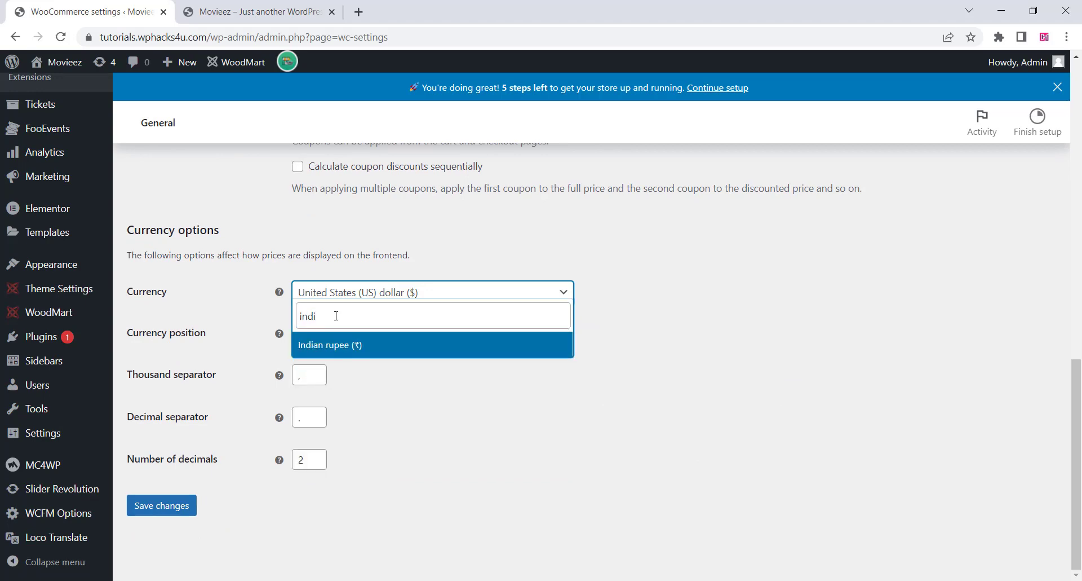
click(342, 352)
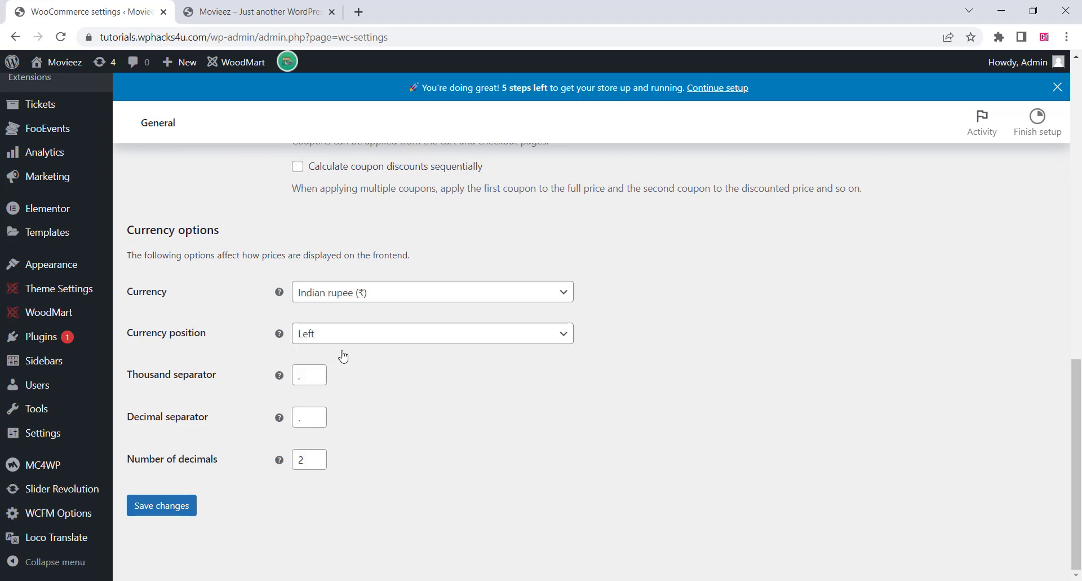
click(171, 509)
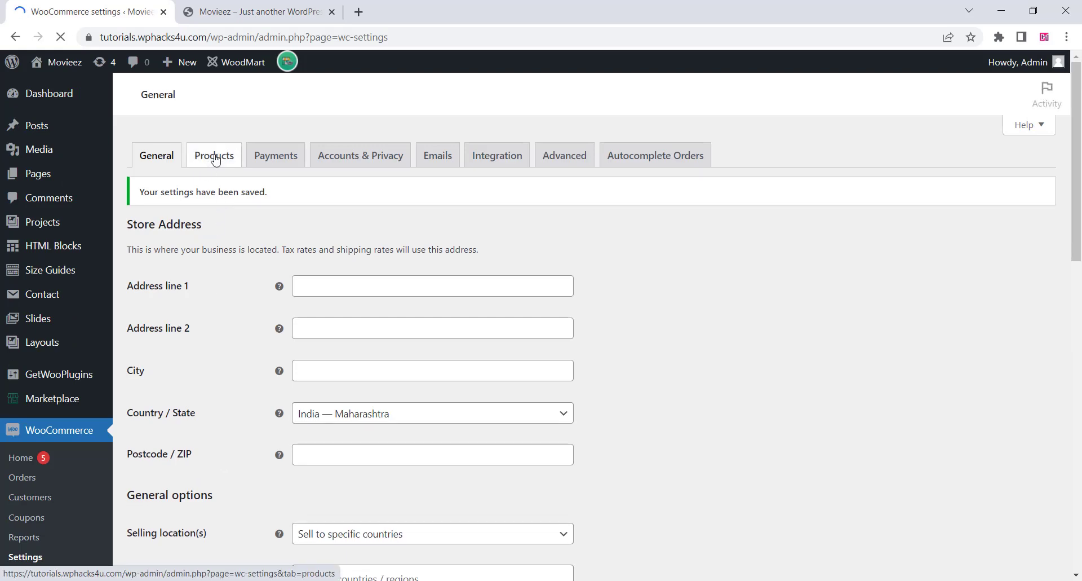
Review the WooCommerce product settings for shop pages, measurements, reviews and ratings
click(214, 158)
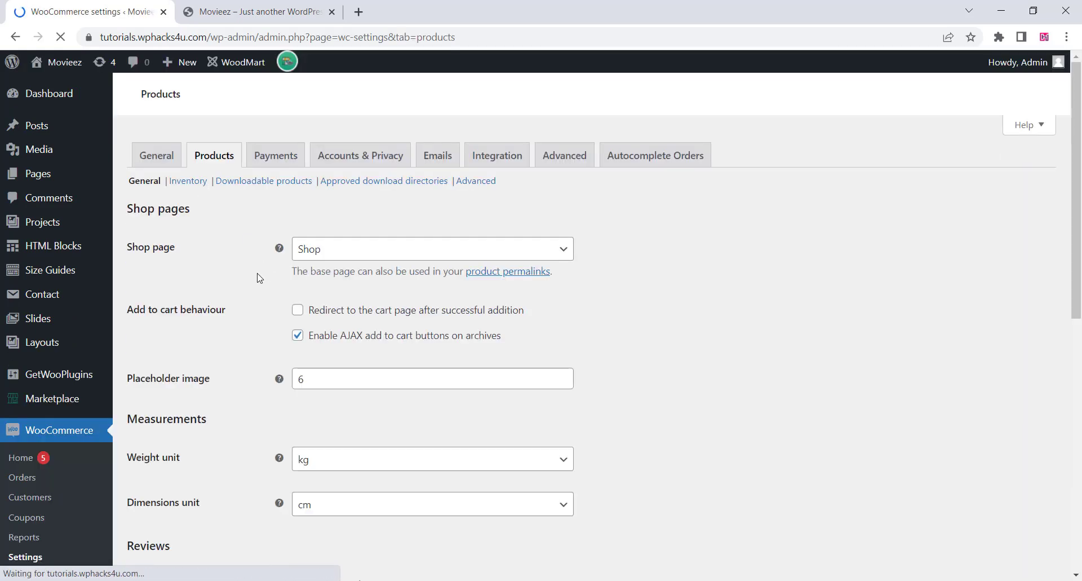
scroll(254, 282, down, 2)
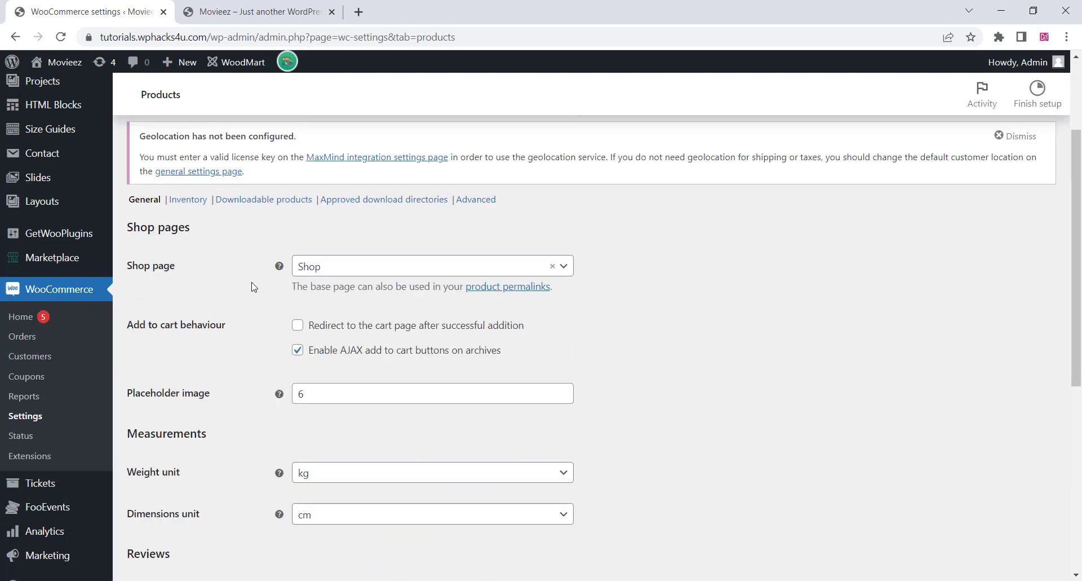
scroll(253, 288, down, 4)
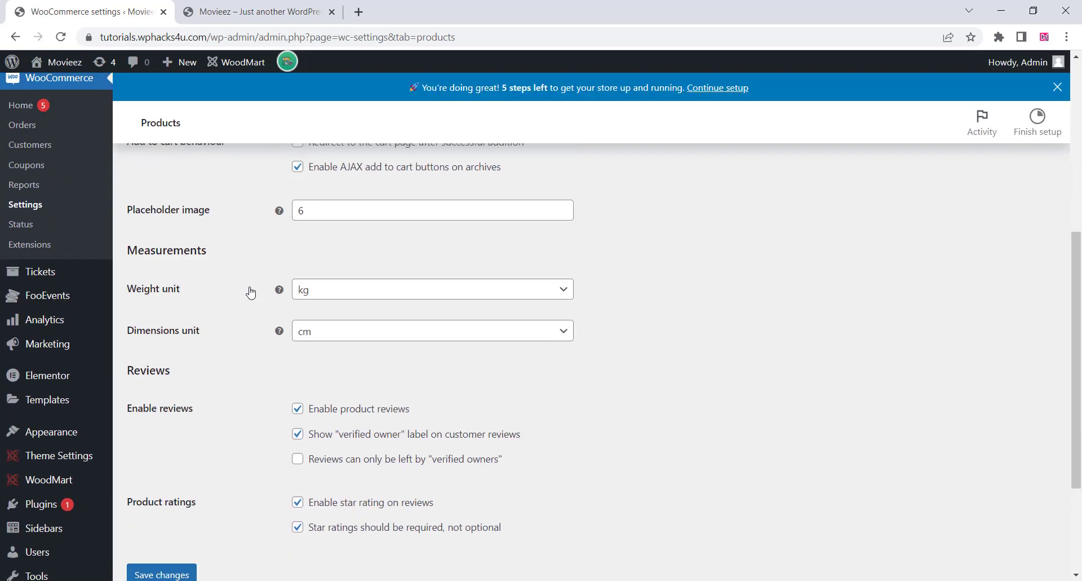
scroll(250, 292, down, 2)
scroll(250, 292, up, 1)
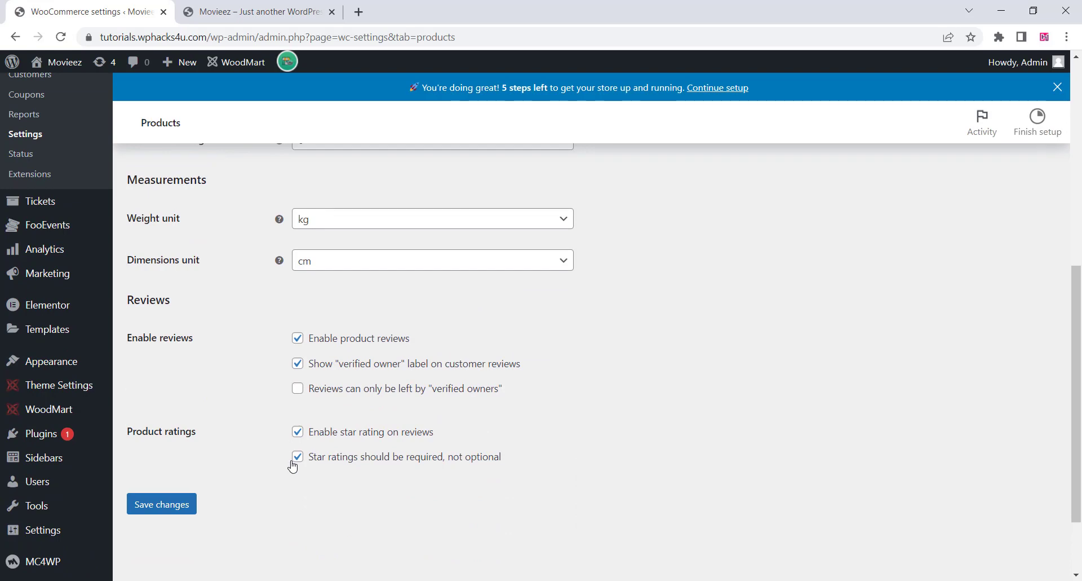
scroll(269, 462, up, 7)
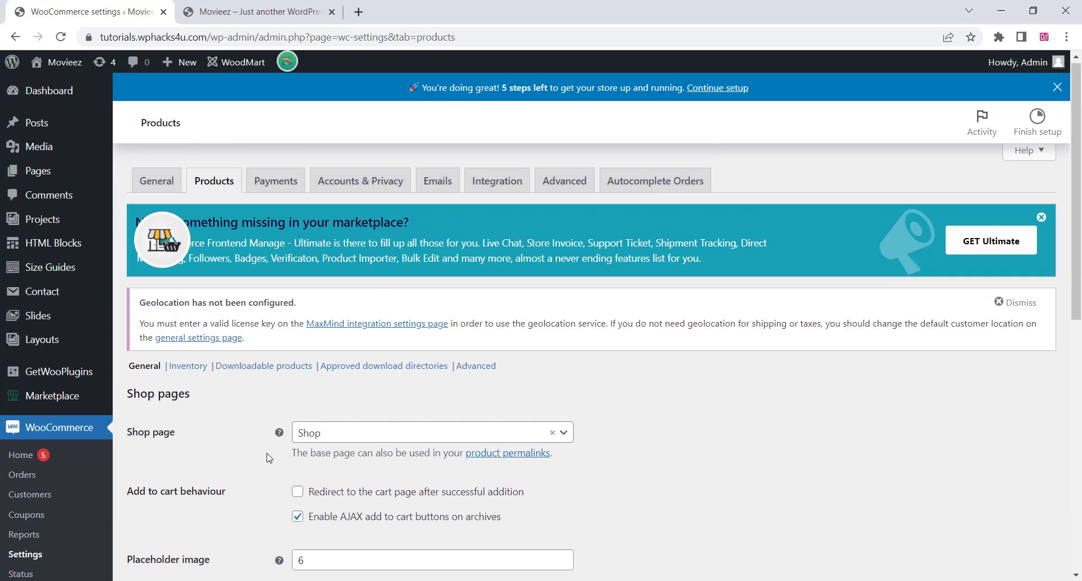
Enable the cash on delivery payment method and change its title to "Pay at Station"
click(274, 184)
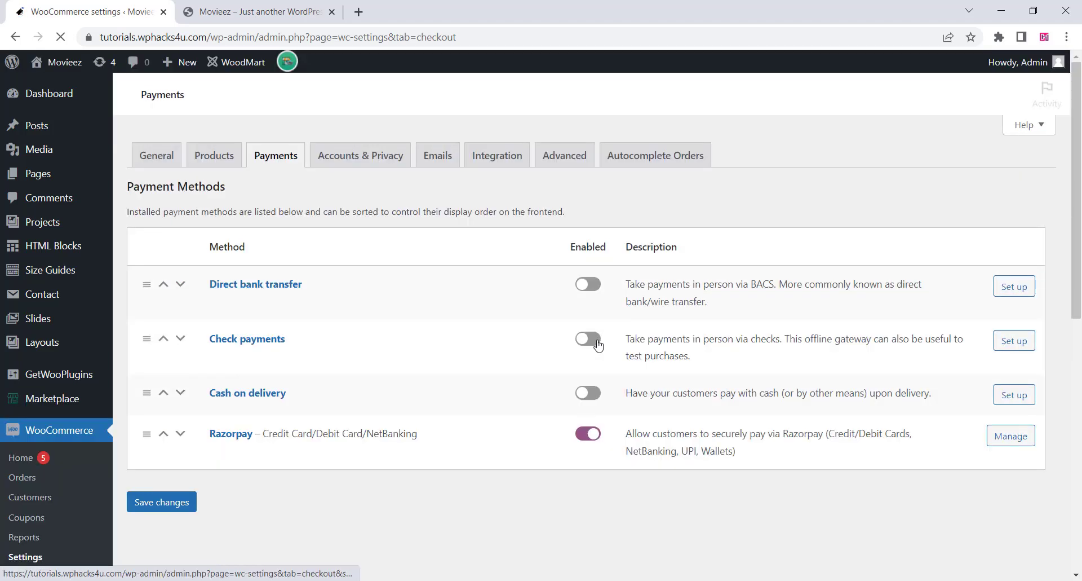
click(596, 395)
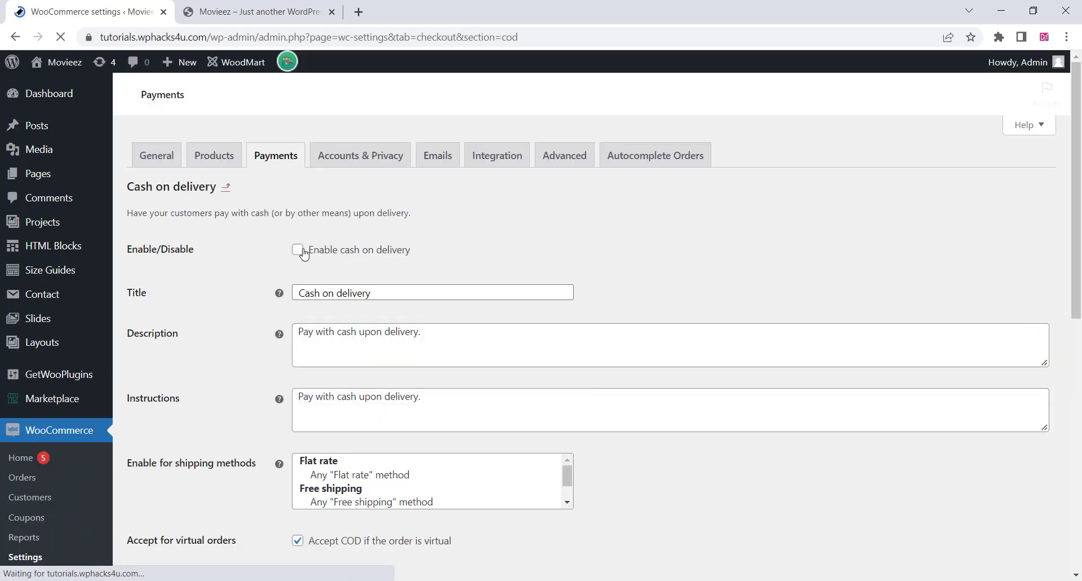
click(299, 249)
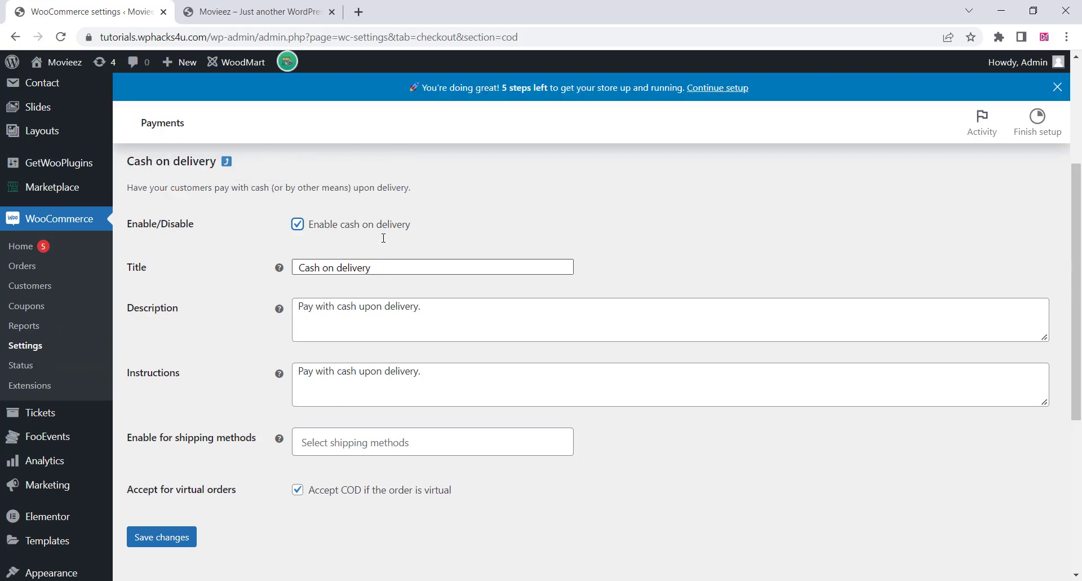
drag(381, 261, 302, 268)
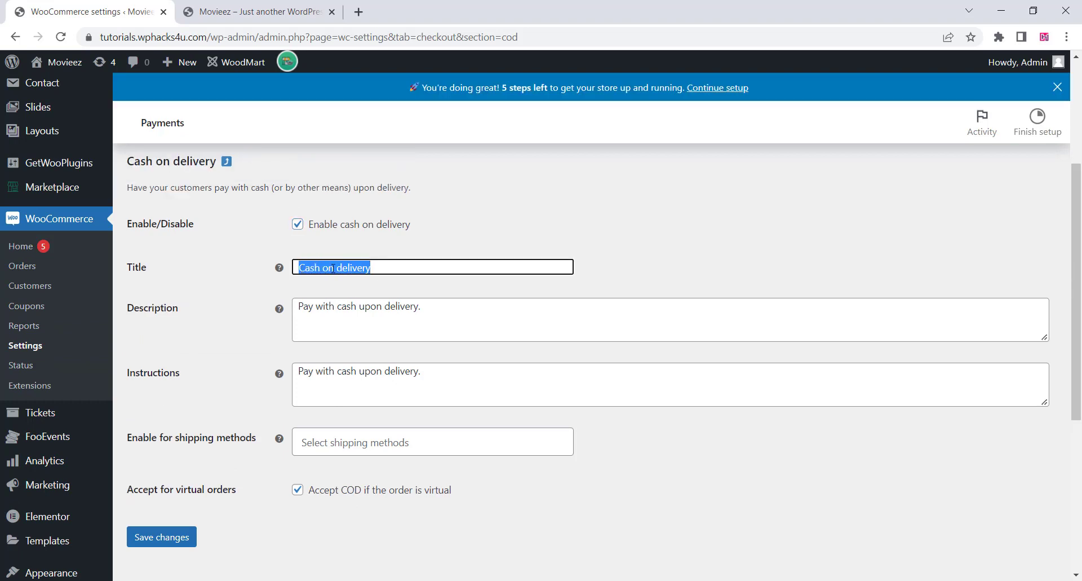
text(Pay)
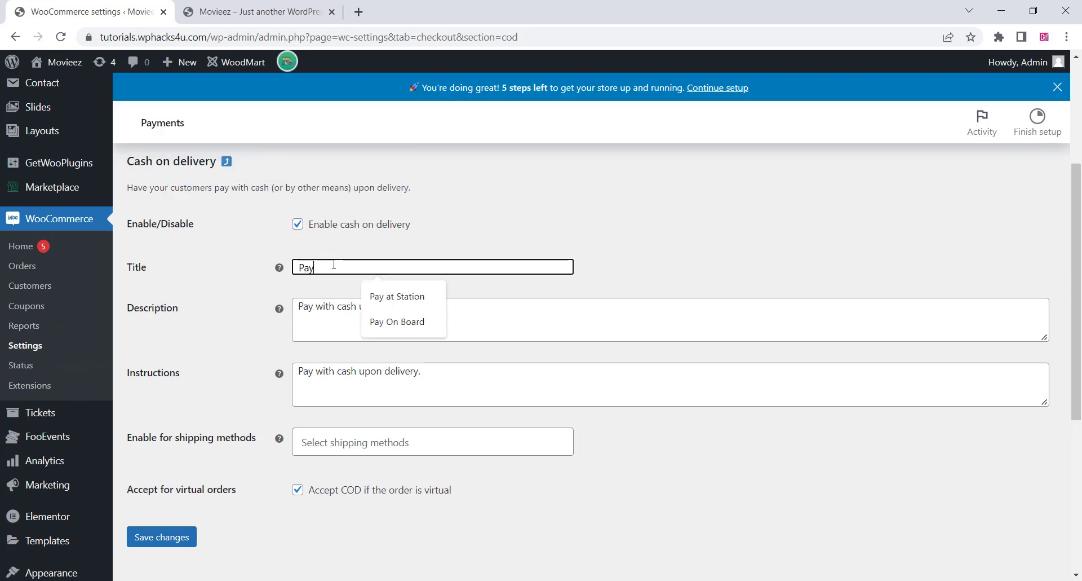
key(Down)
key(Return)
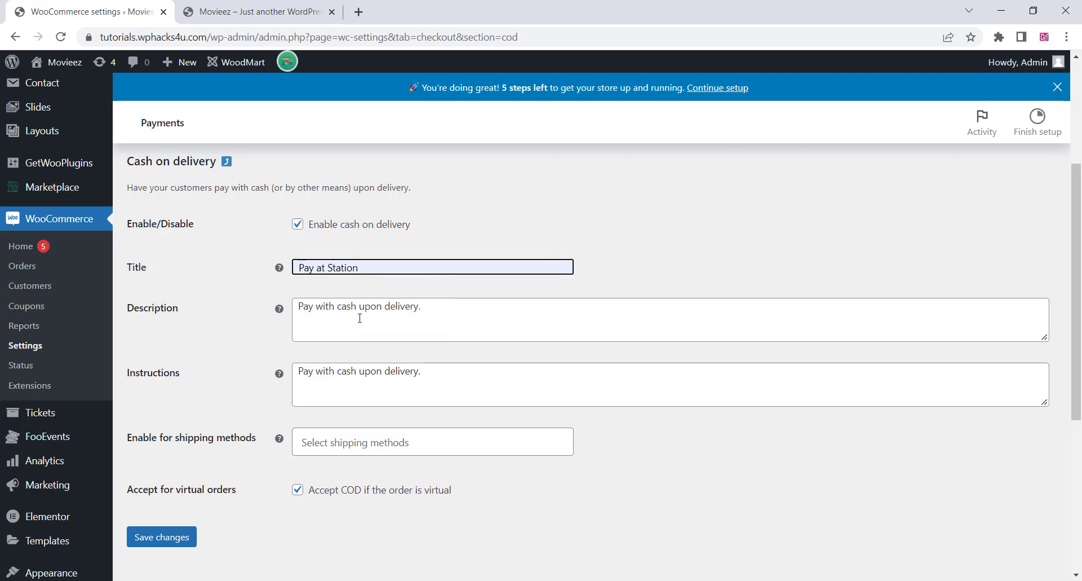
Replace the cash on delivery description and instructions with the copied title "Pay at Station" and save the payment method
drag(359, 268, 299, 271)
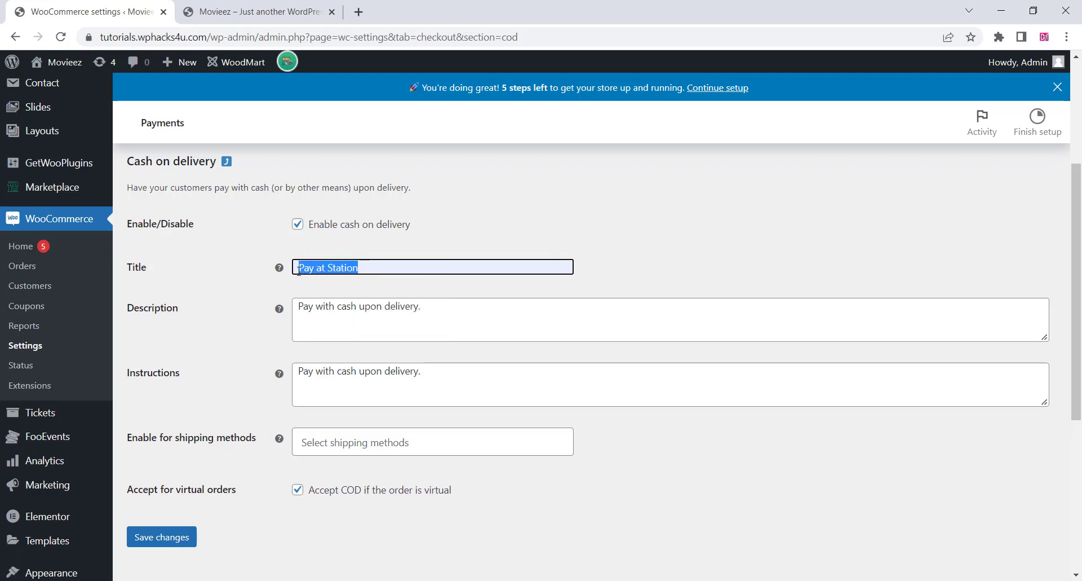
right_click(330, 268)
click(372, 325)
drag(422, 305, 309, 307)
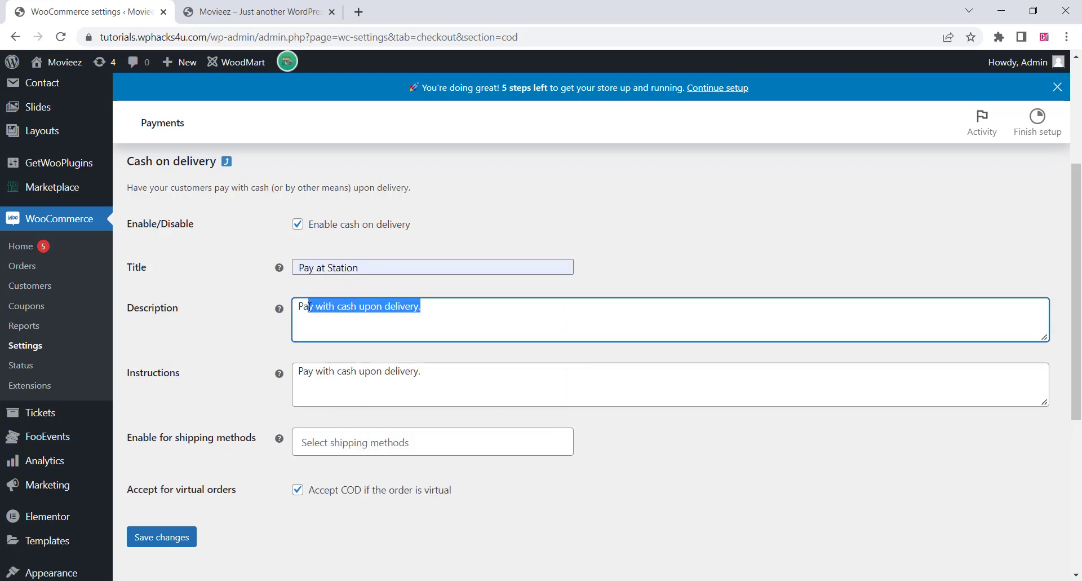
right_click(336, 307)
click(361, 376)
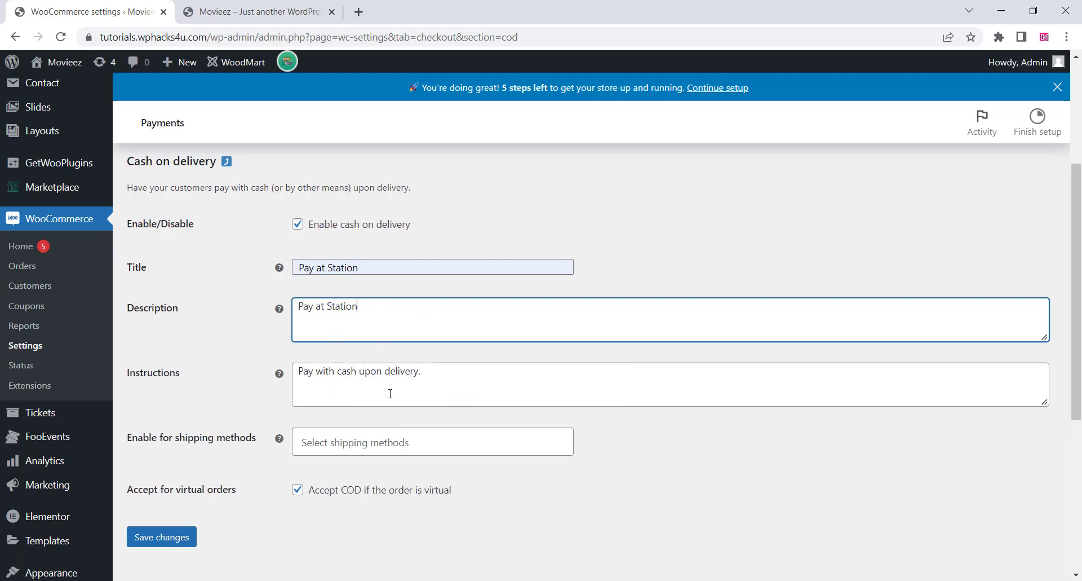
drag(431, 384, 291, 377)
right_click(328, 373)
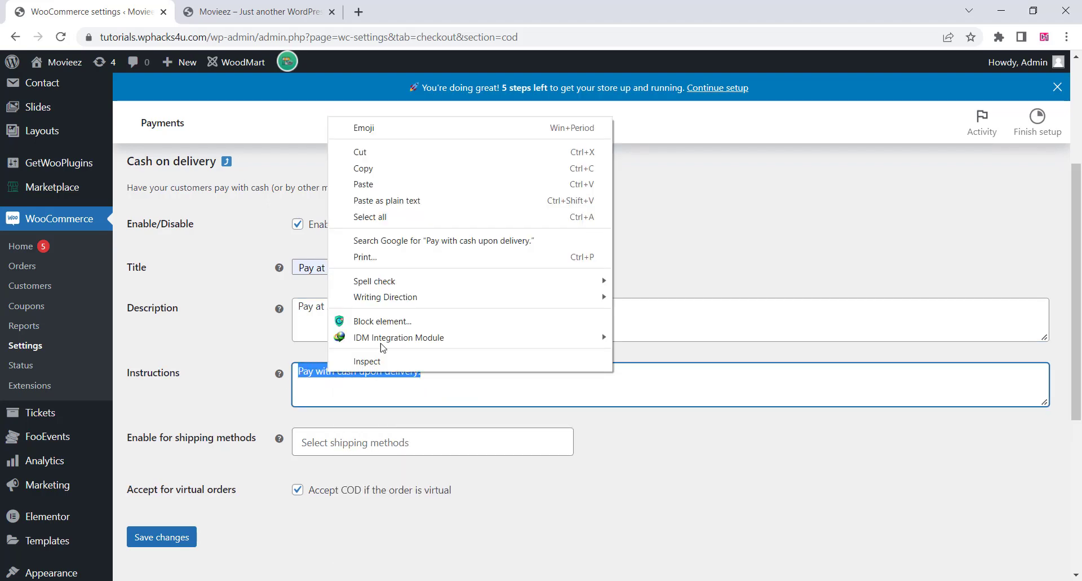
click(370, 184)
click(182, 540)
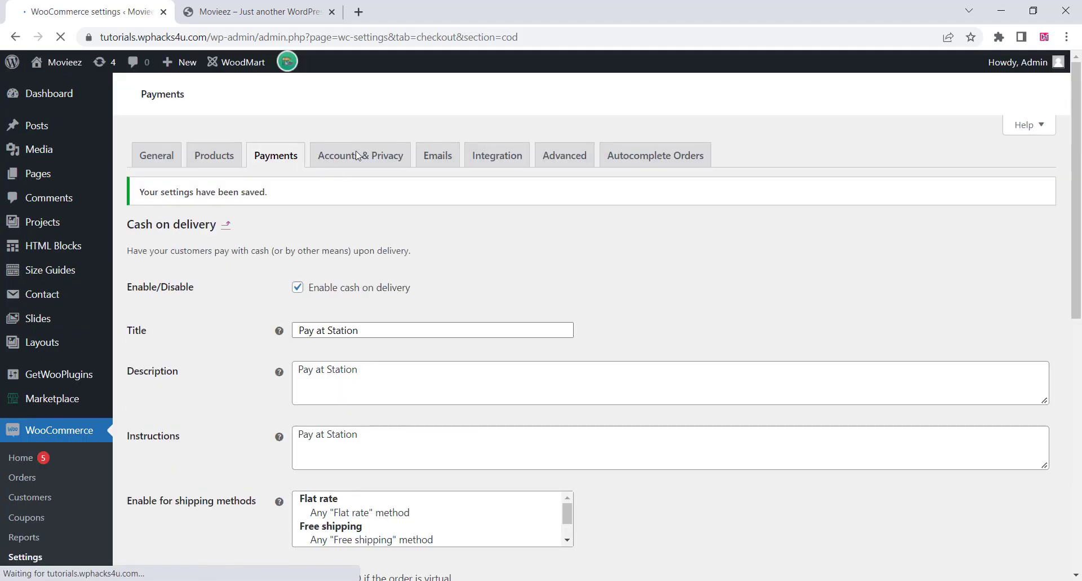
Allow customer login and account creation during checkout, disable automatic usernames and password setup links, and save the accounts and privacy settings
click(351, 158)
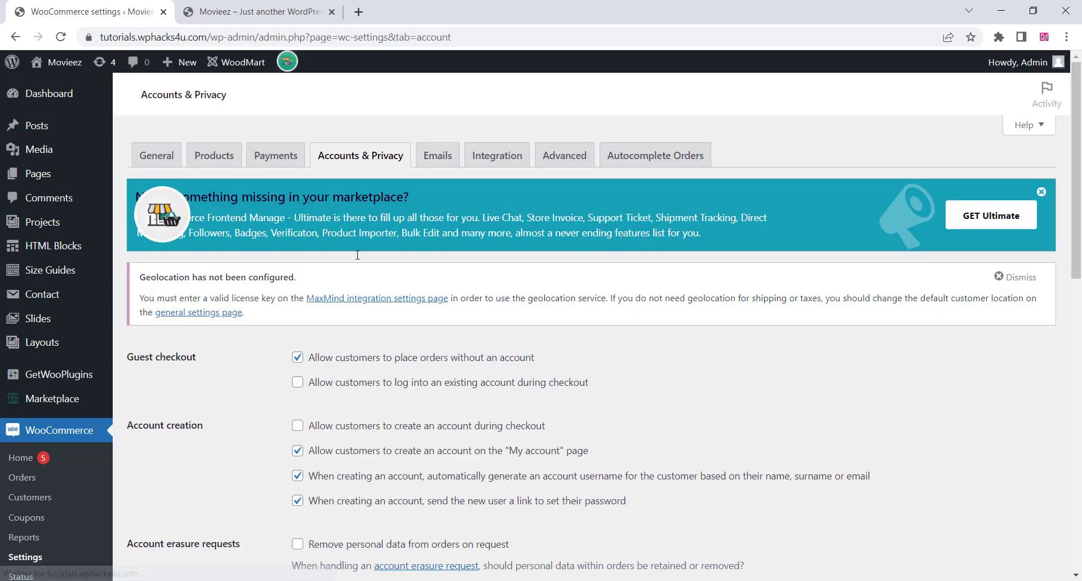
scroll(306, 229, down, 2)
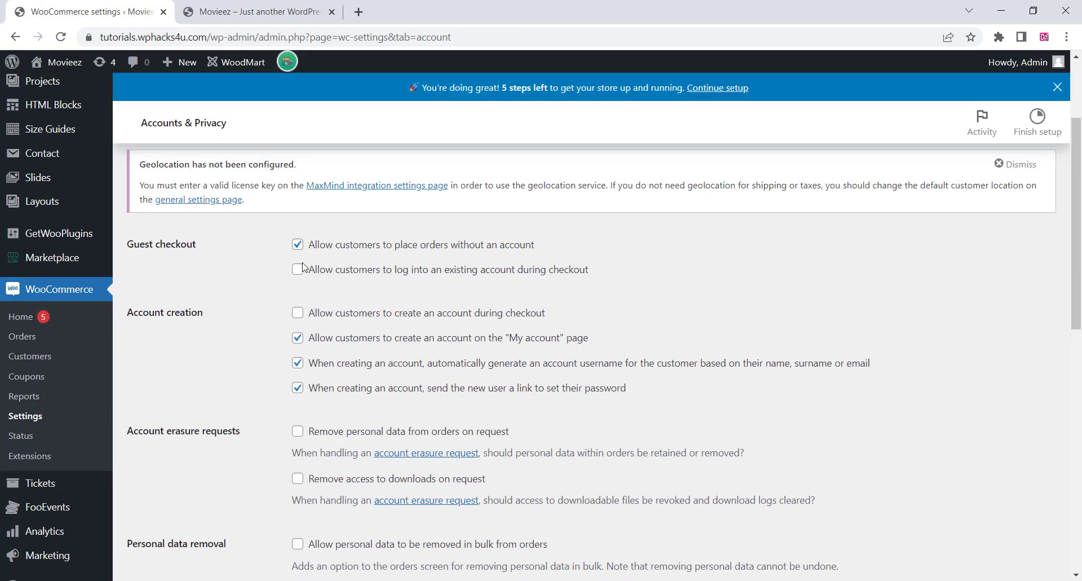
click(298, 315)
click(298, 363)
click(298, 387)
scroll(259, 387, down, 2)
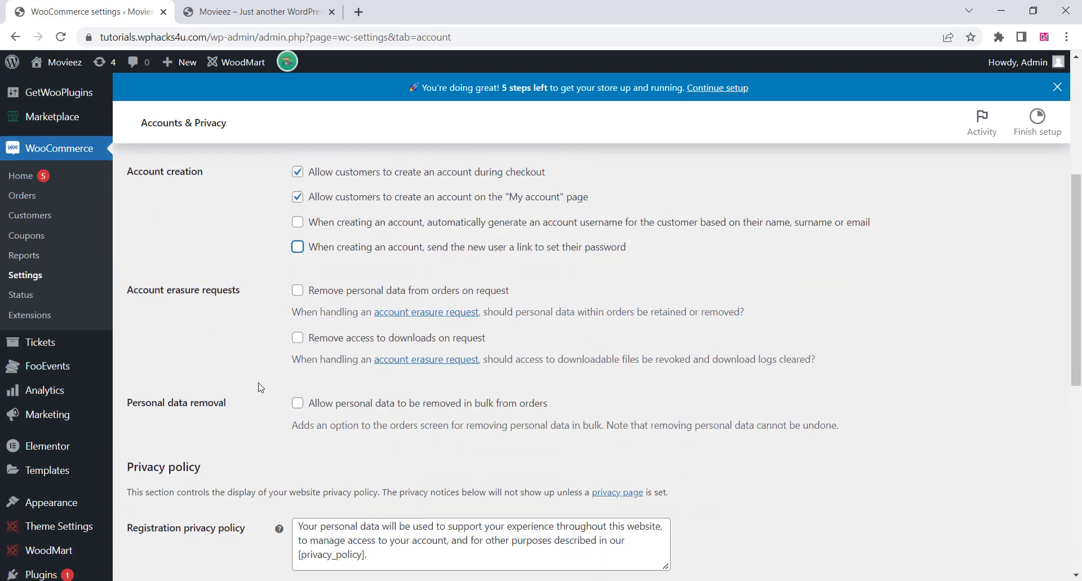
scroll(283, 320, down, 6)
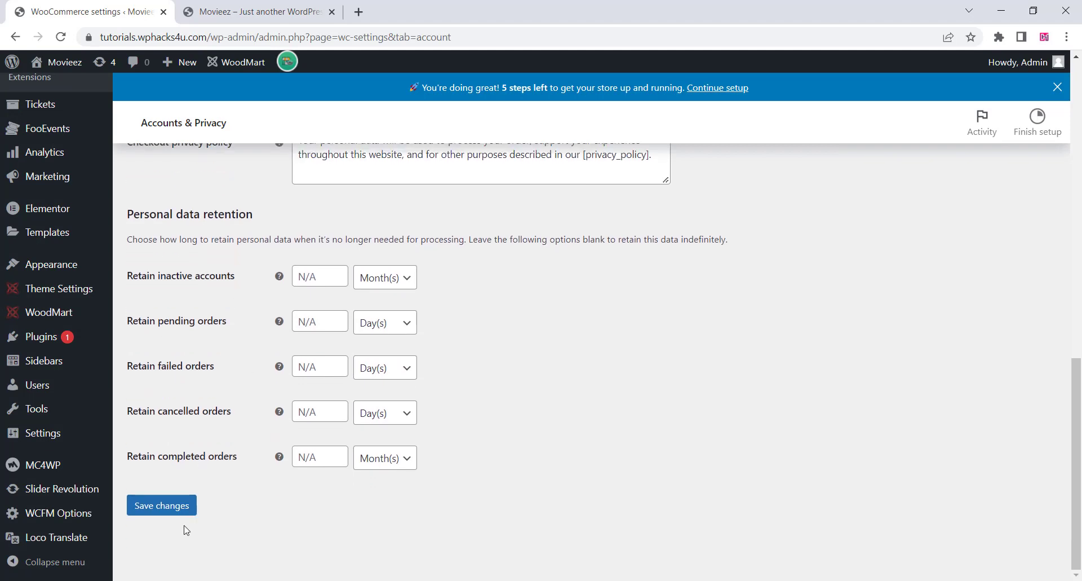
click(182, 507)
scroll(218, 453, up, 10)
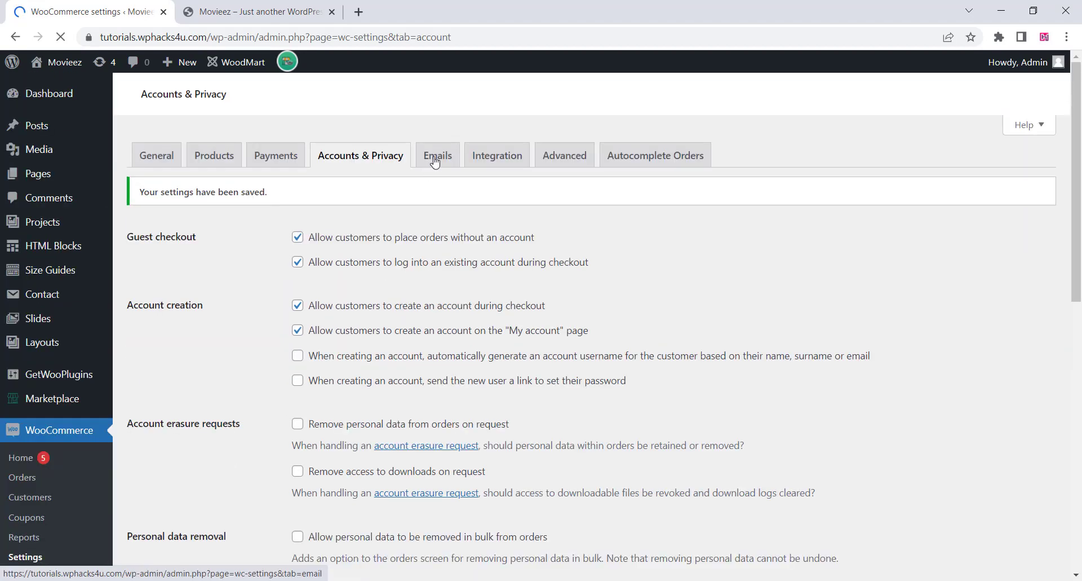
Review the WooCommerce email notifications, MaxMind integration, and advanced page setup and endpoint settings
click(434, 160)
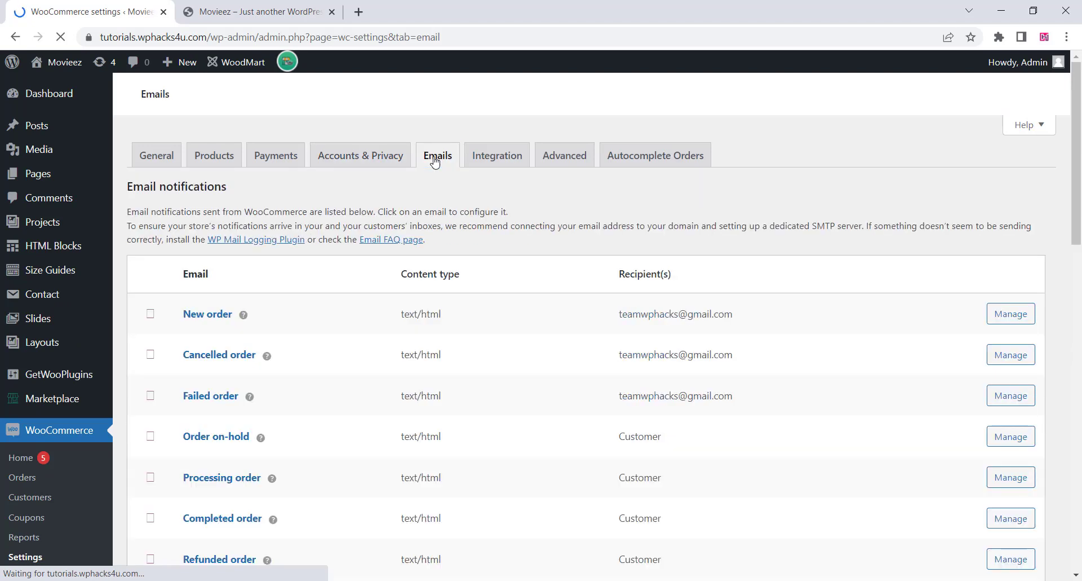
click(518, 160)
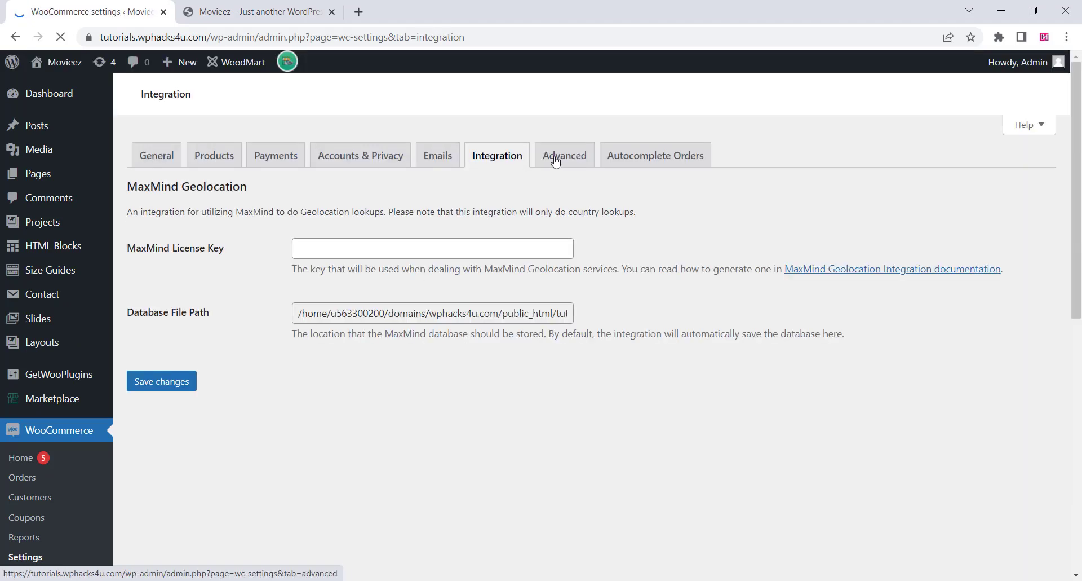
click(556, 160)
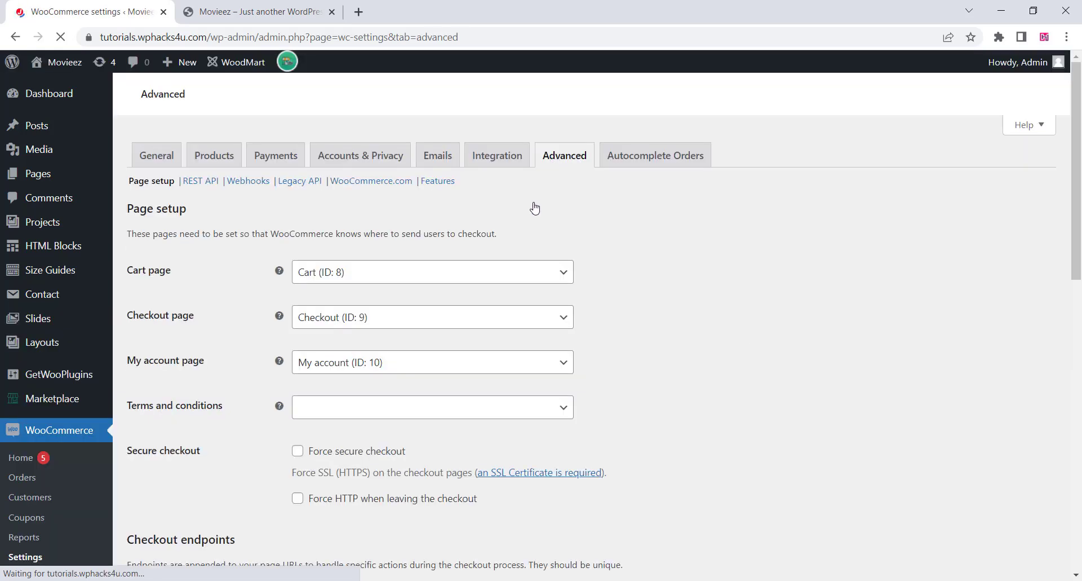
scroll(442, 417, down, 4)
scroll(445, 420, down, 6)
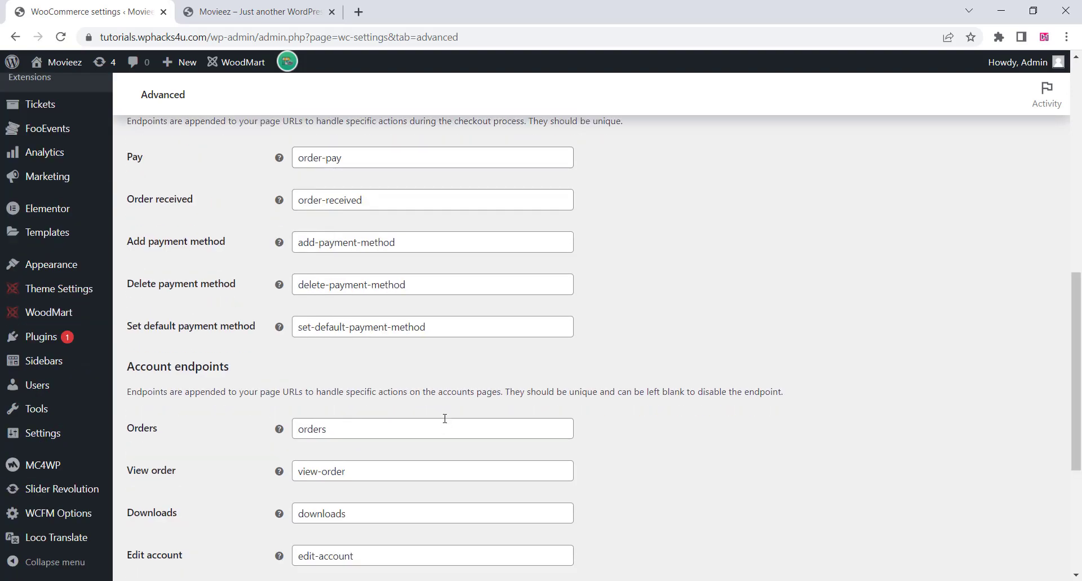
scroll(443, 418, up, 10)
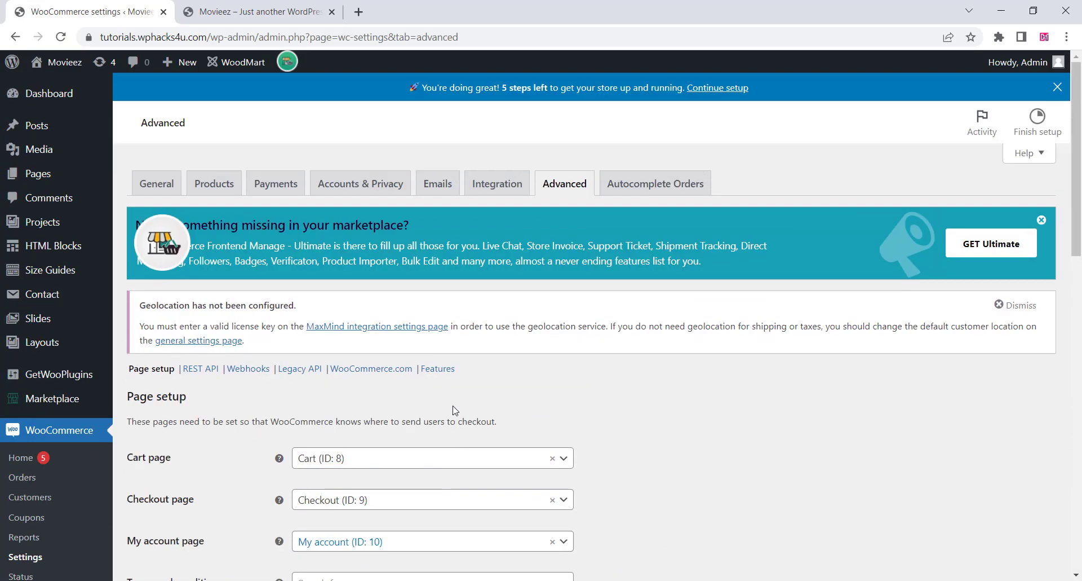
Set the Autocomplete Orders mode to "Any order (paid or unpaid)" and save the changes
click(652, 184)
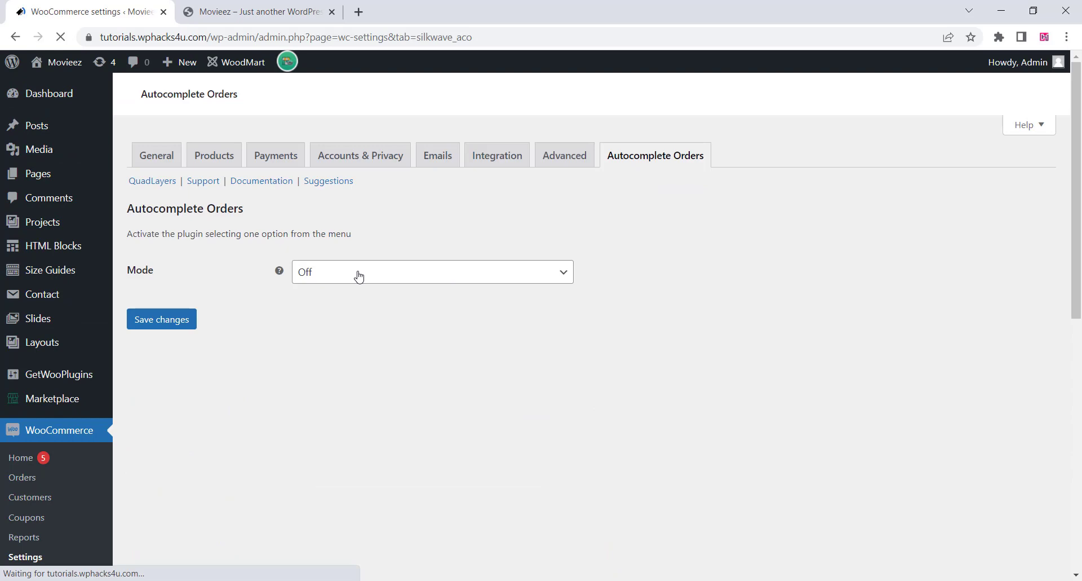
click(358, 275)
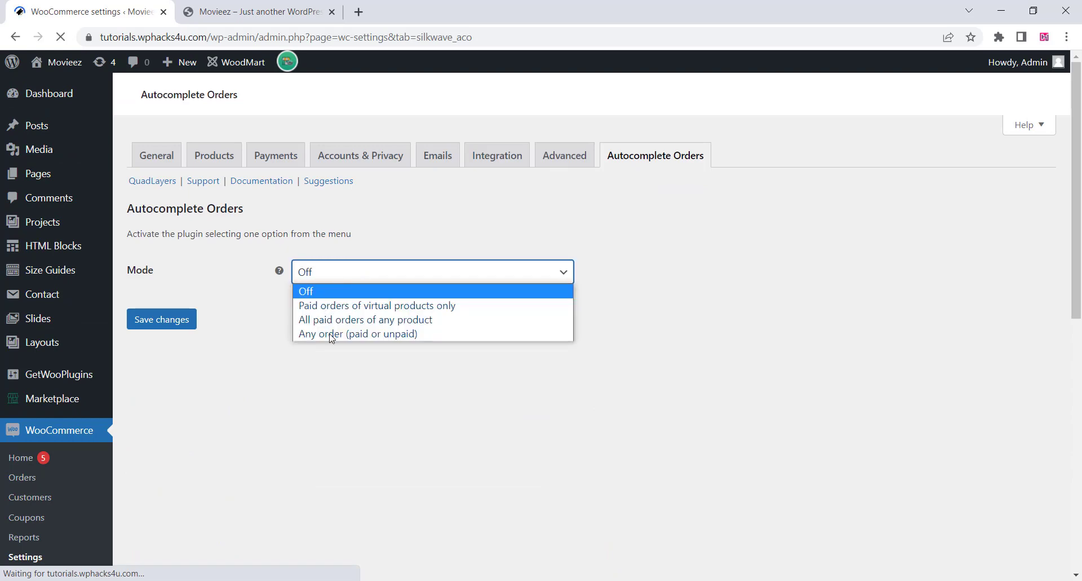
click(329, 492)
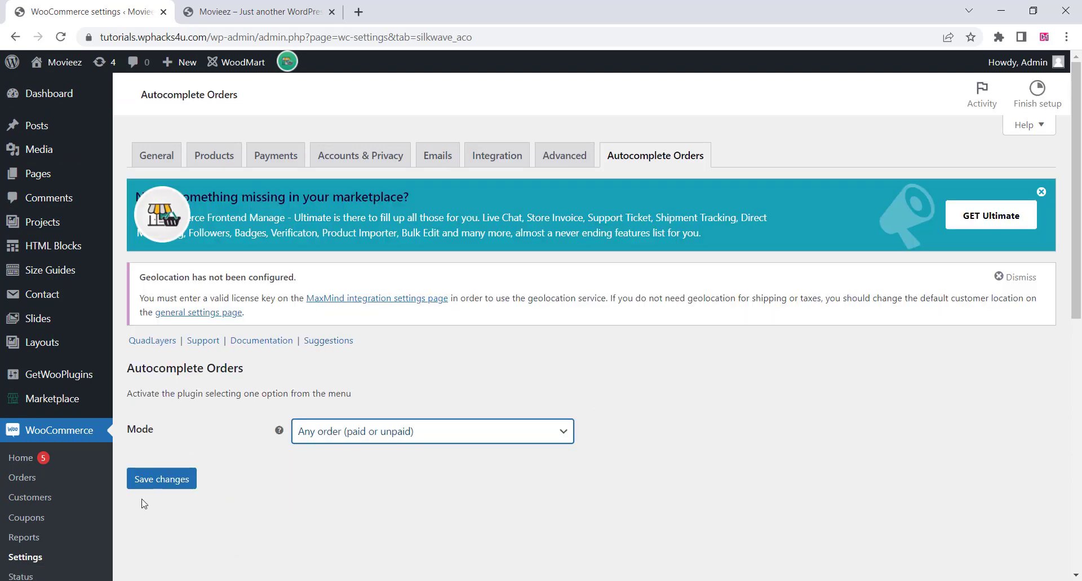
click(162, 510)
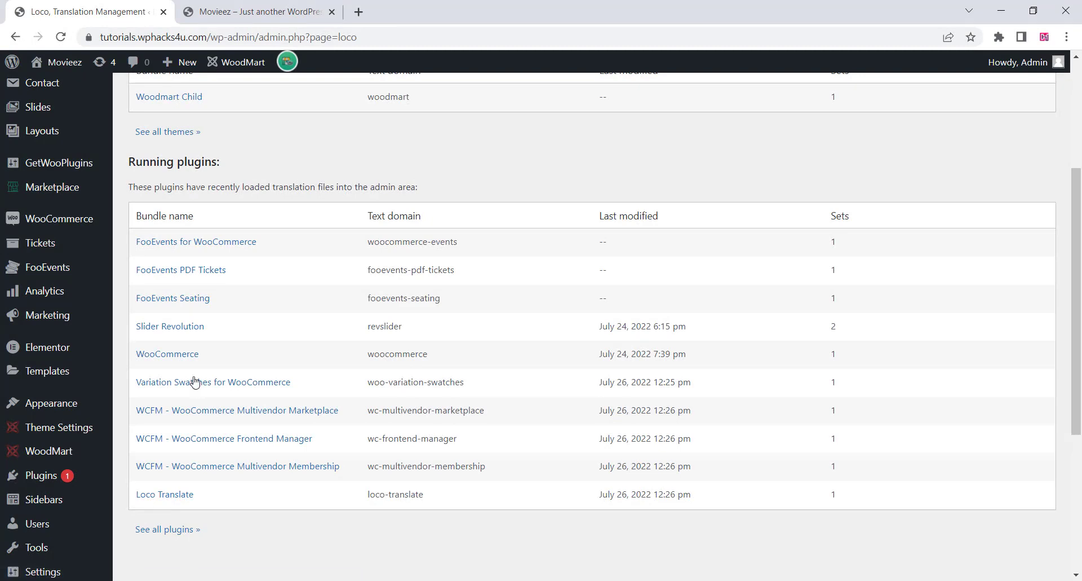
Start a new English (United States) translation of the WooCommerce plugin in Loco Translate, stored in the author location
click(175, 356)
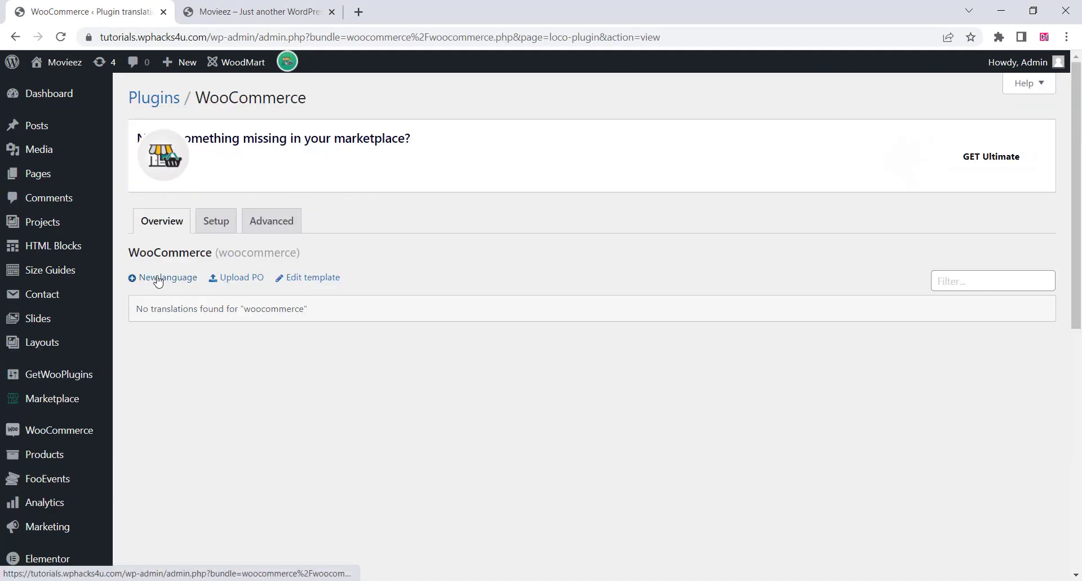
click(157, 279)
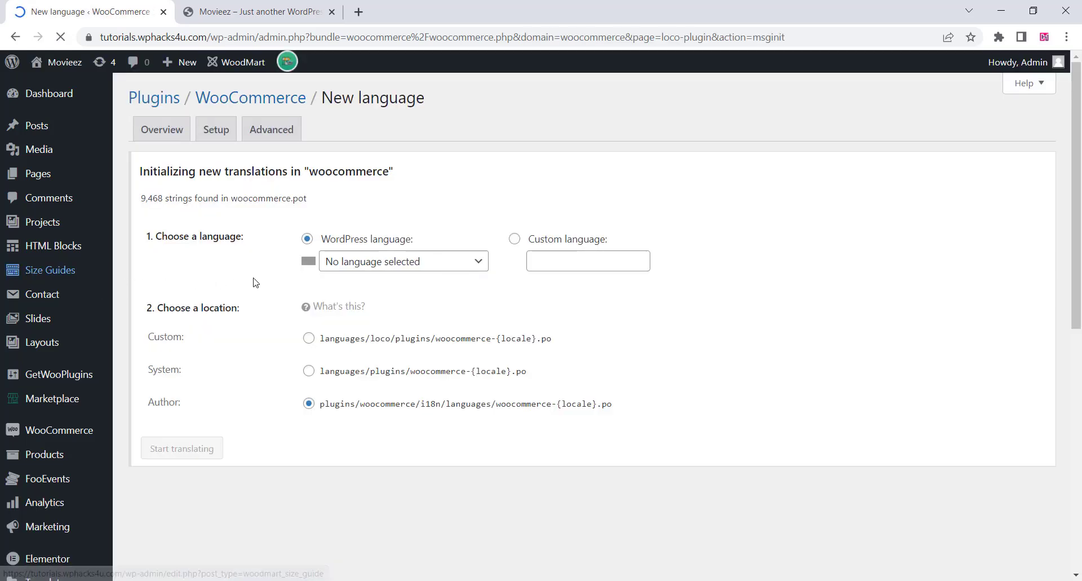
mouse_move(58, 460)
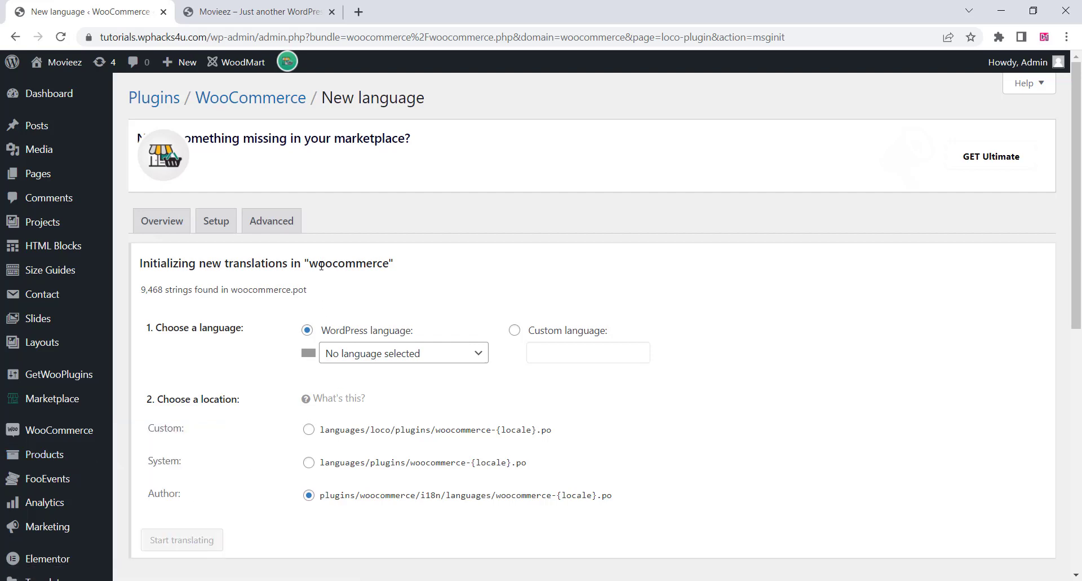
click(388, 356)
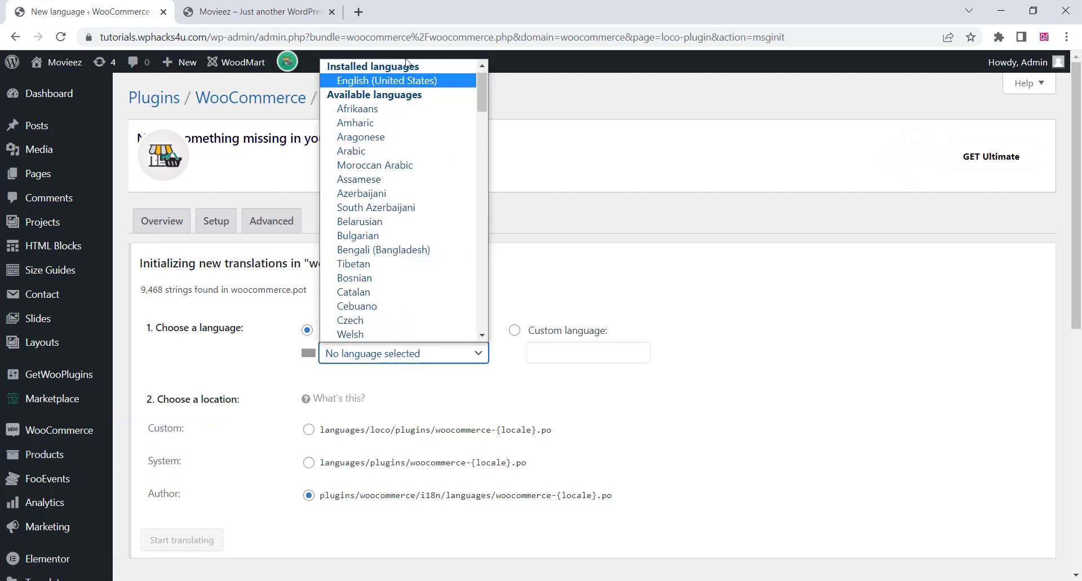
click(396, 82)
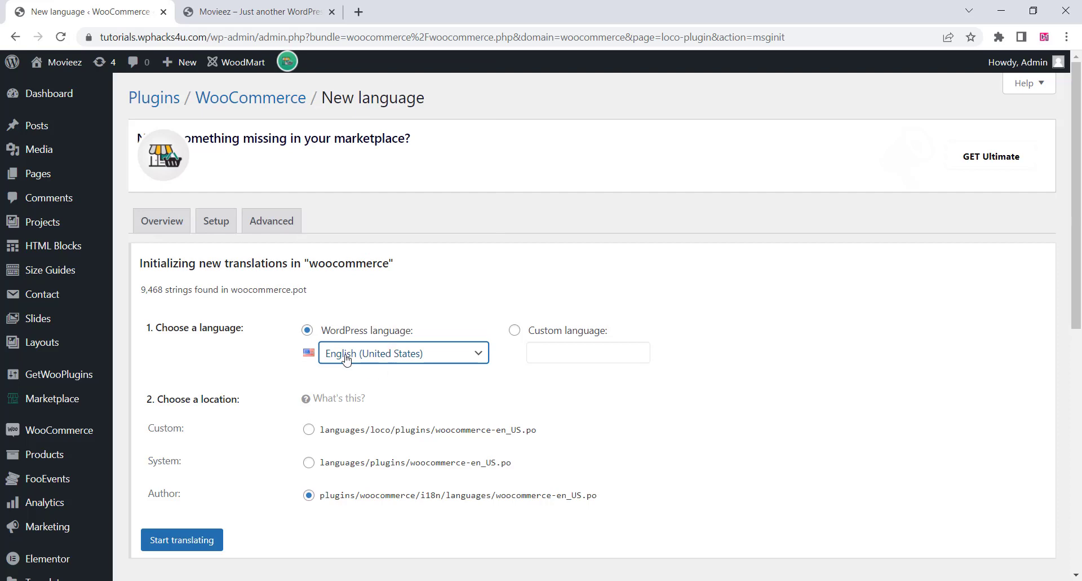
click(191, 575)
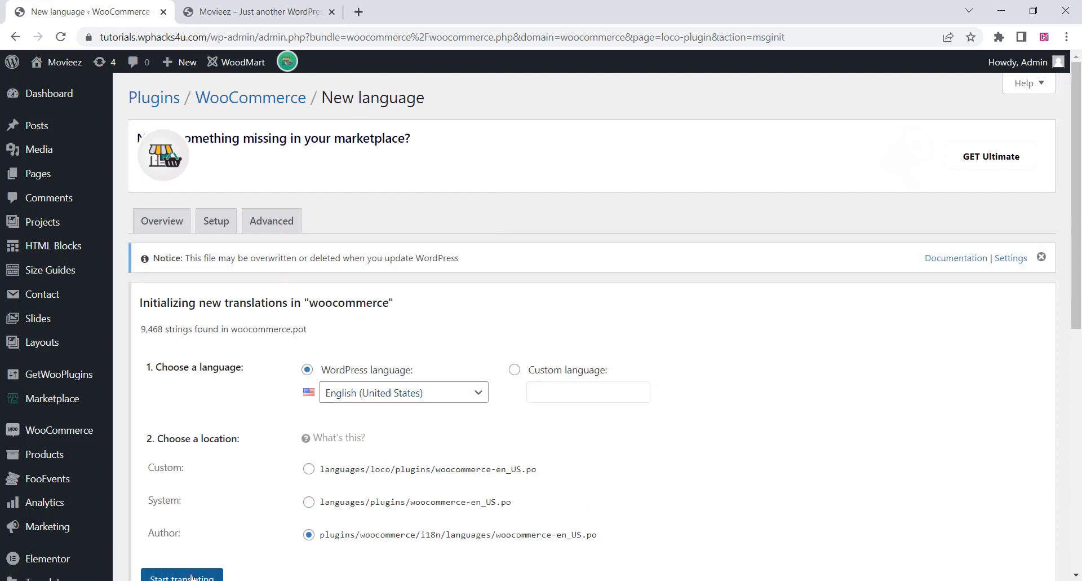
scroll(226, 448, down, 1)
scroll(226, 448, down, 3)
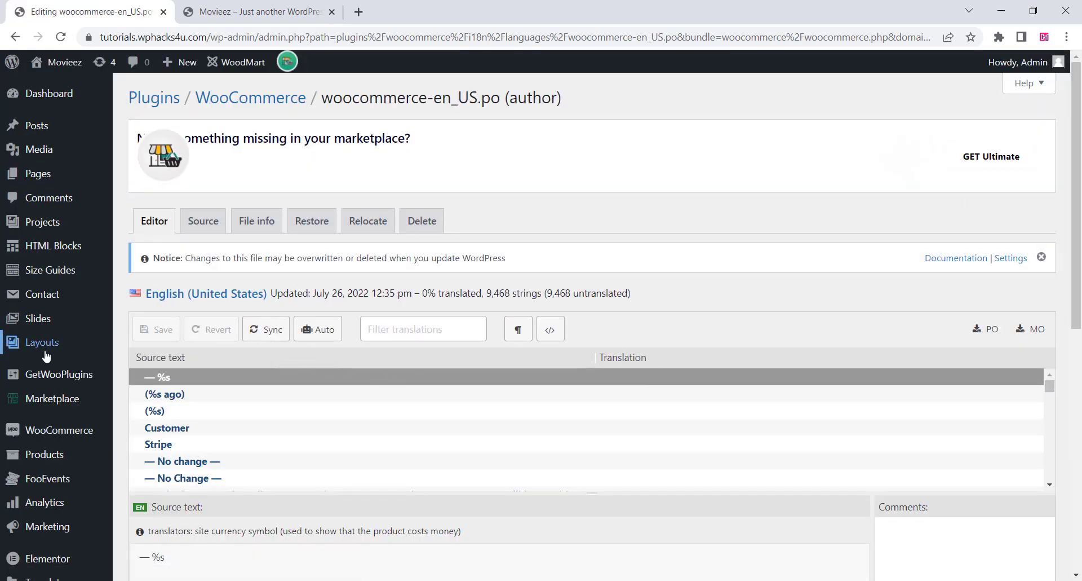
Filter the WooCommerce translation strings by "products" and select the "Products" string with the admin menu name context
click(386, 331)
text(products)
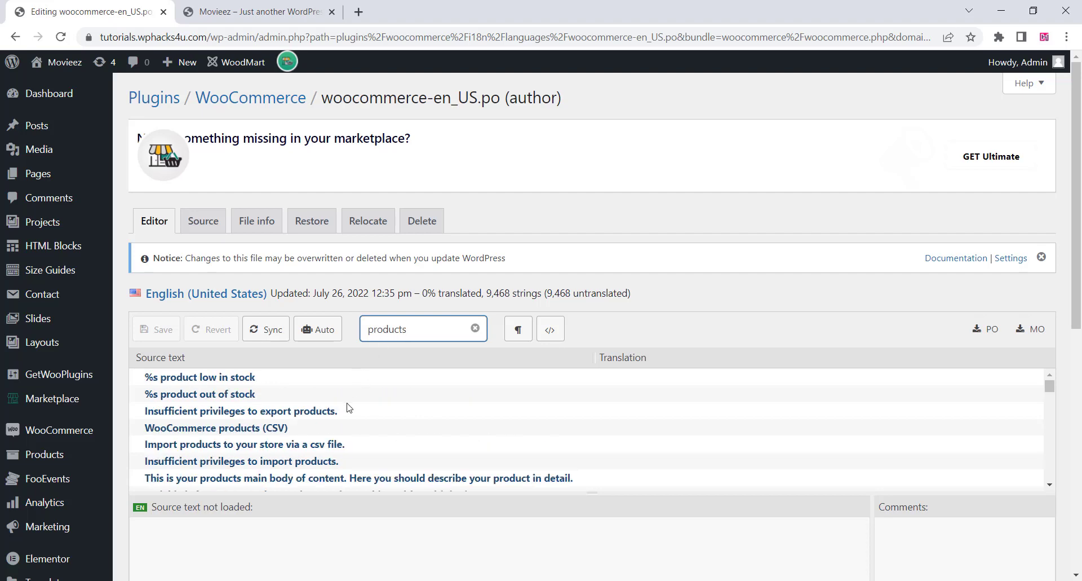
scroll(349, 408, down, 5)
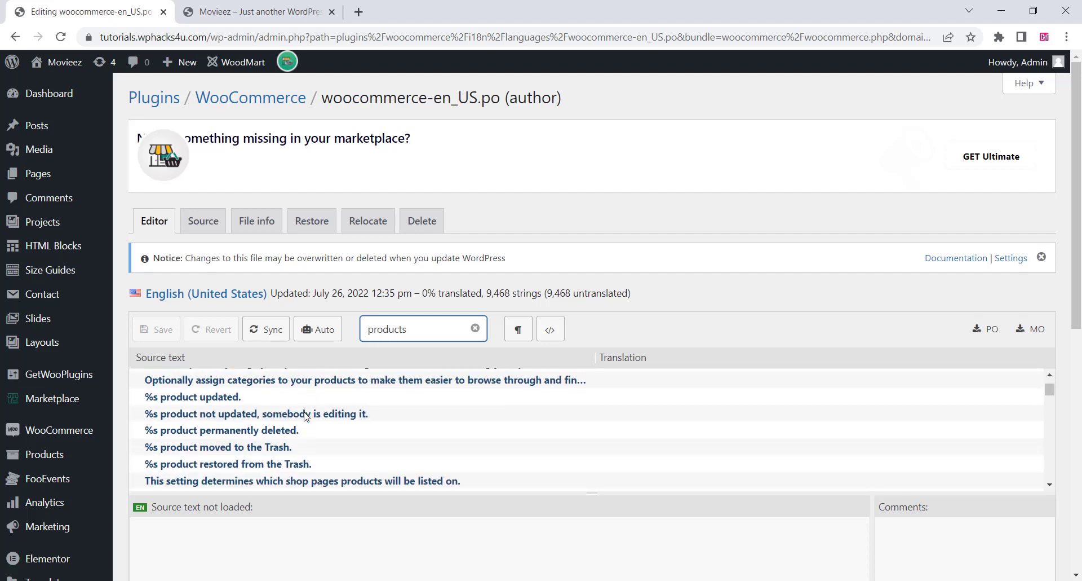
scroll(304, 416, down, 6)
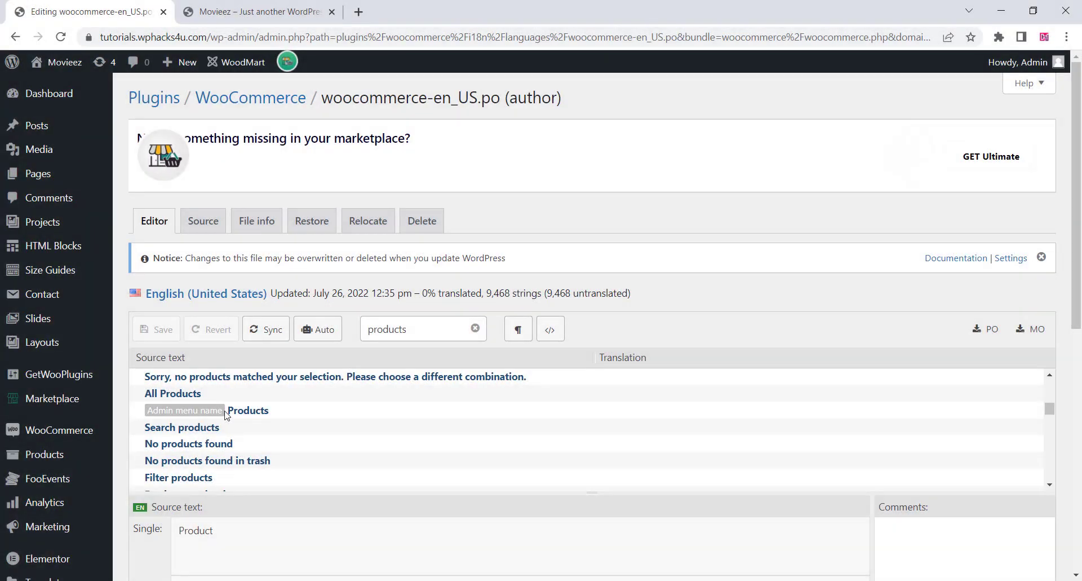
drag(226, 415, 193, 415)
scroll(287, 438, down, 2)
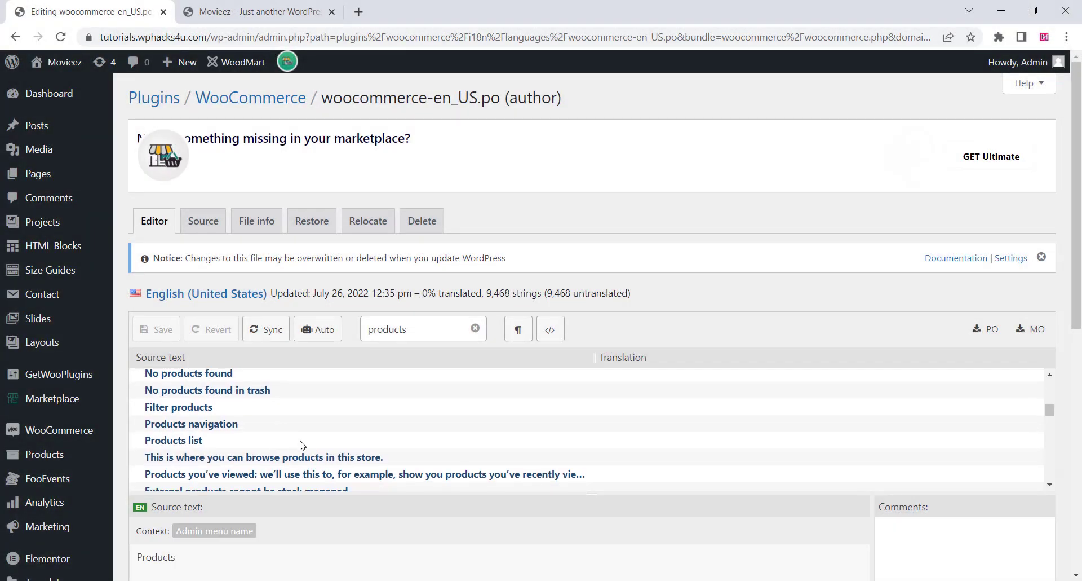
scroll(260, 425, up, 2)
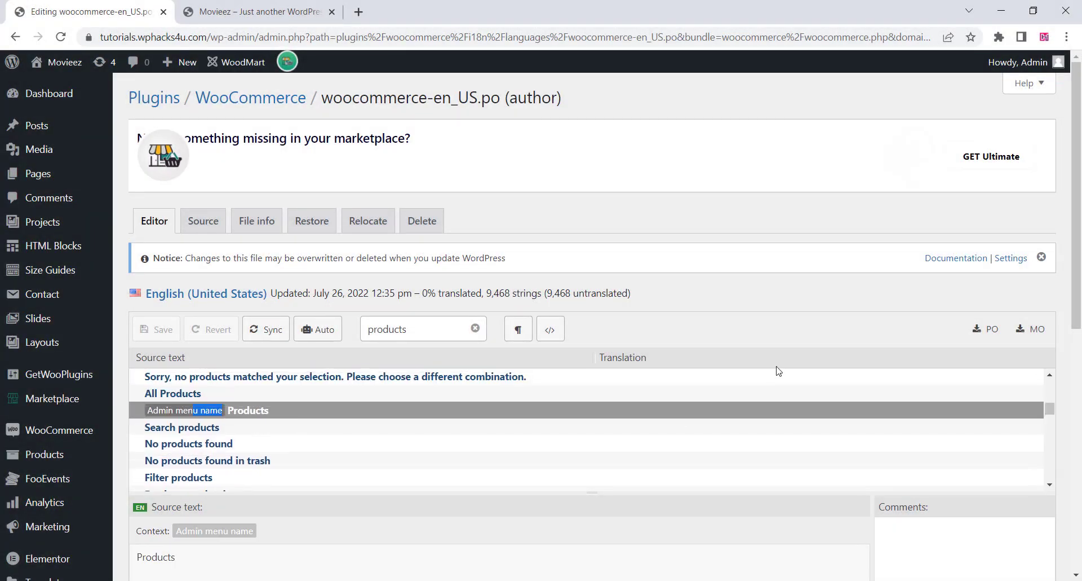
Translate the selected admin menu name "Products" as "Tickets", save the translation and reload the page
scroll(761, 344, down, 2)
scroll(266, 437, down, 3)
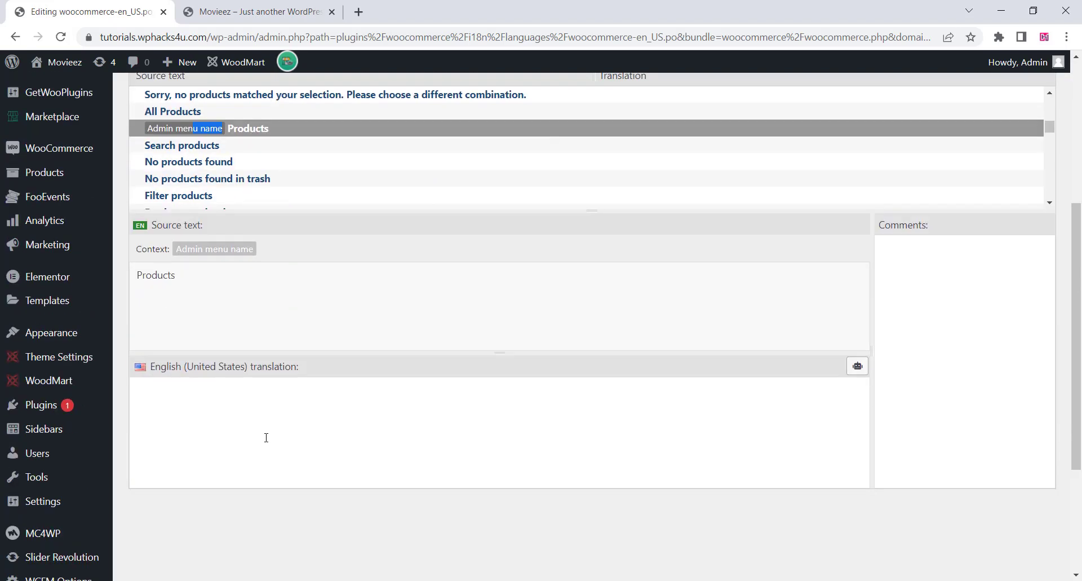
click(189, 404)
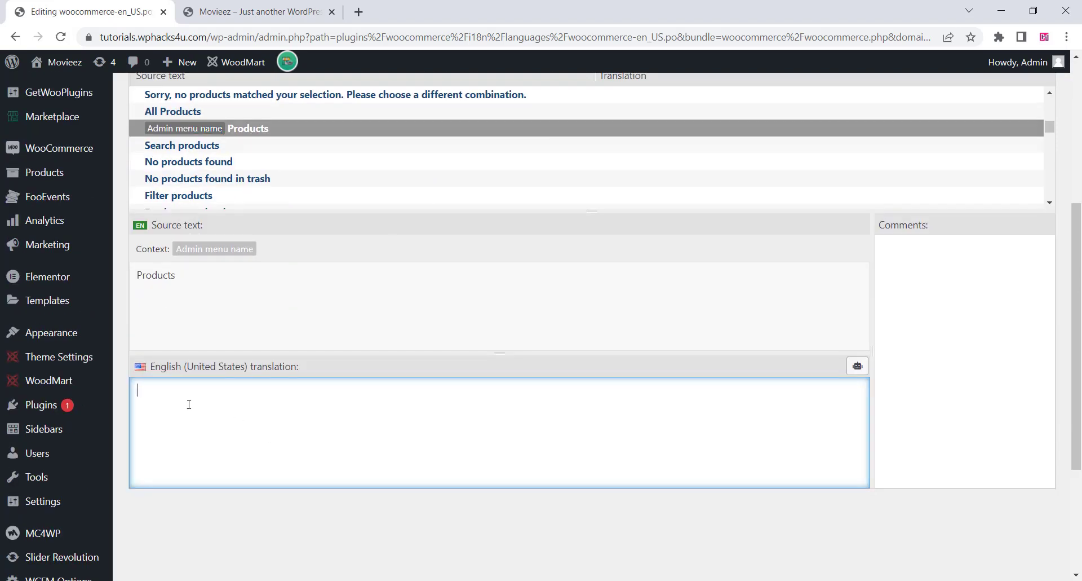
text(Tickets)
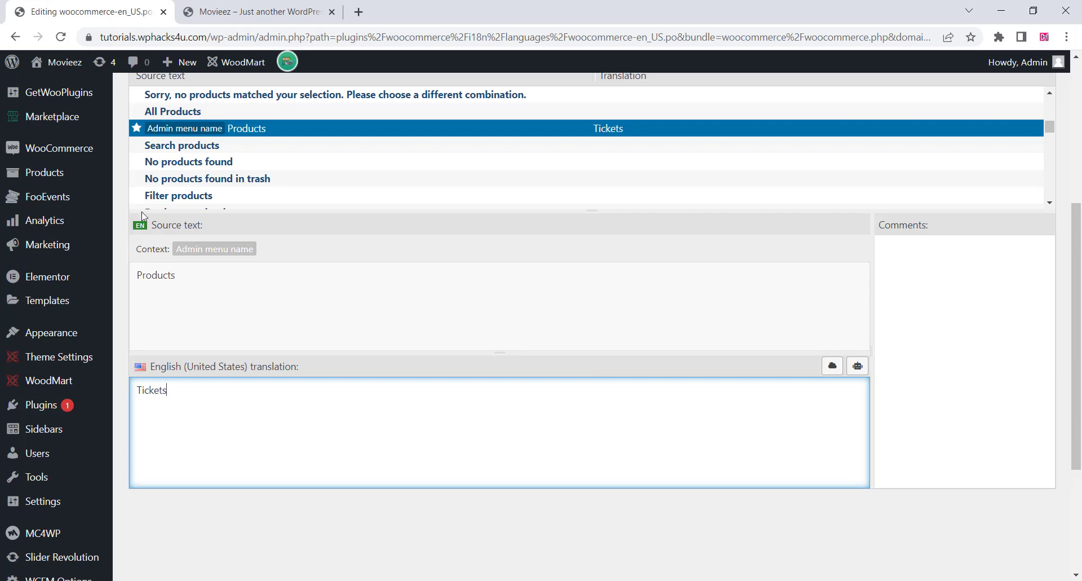
scroll(90, 169, up, 3)
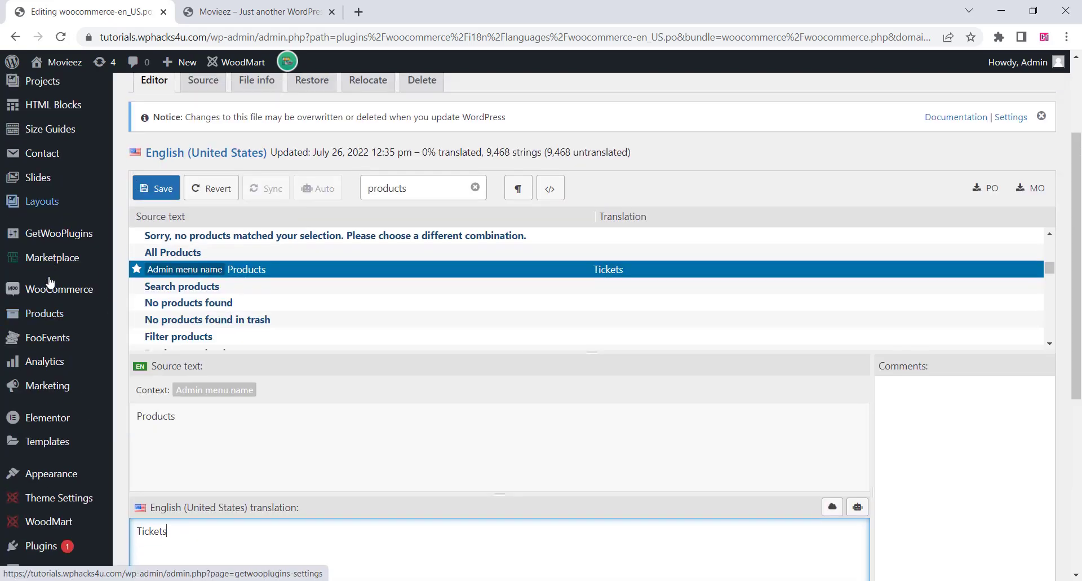
click(158, 191)
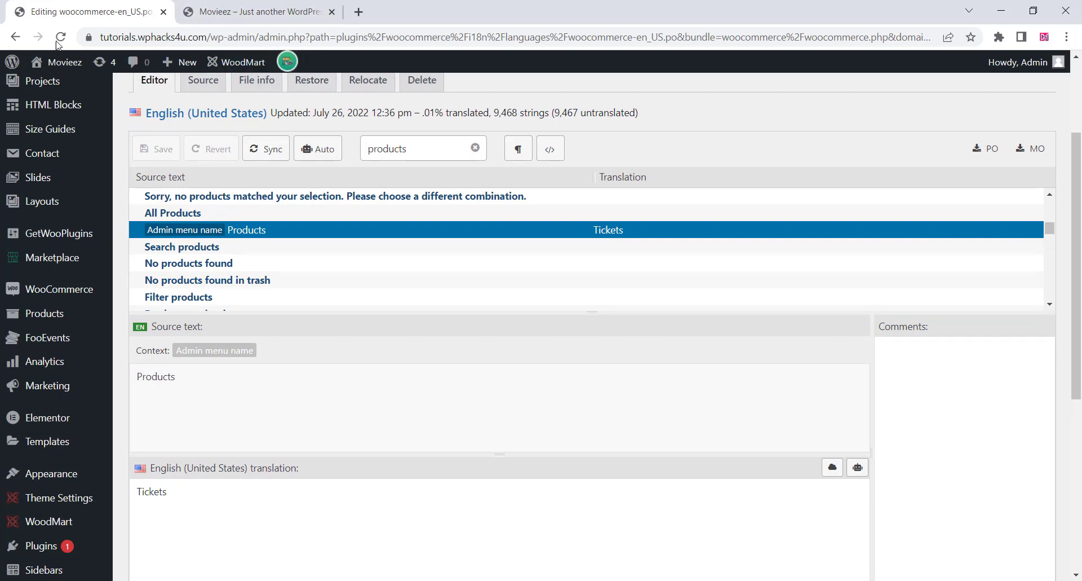
click(61, 39)
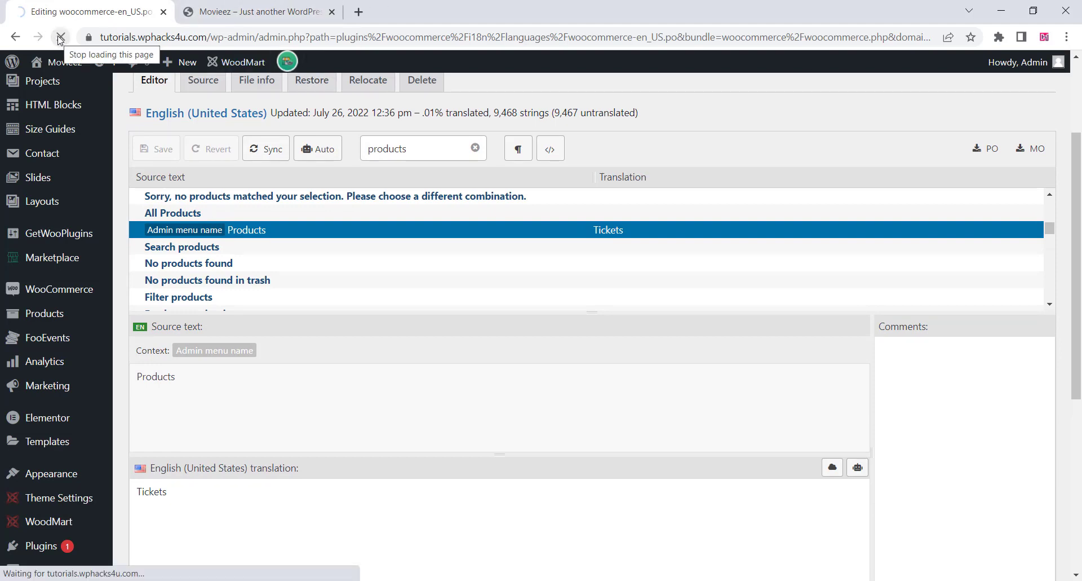
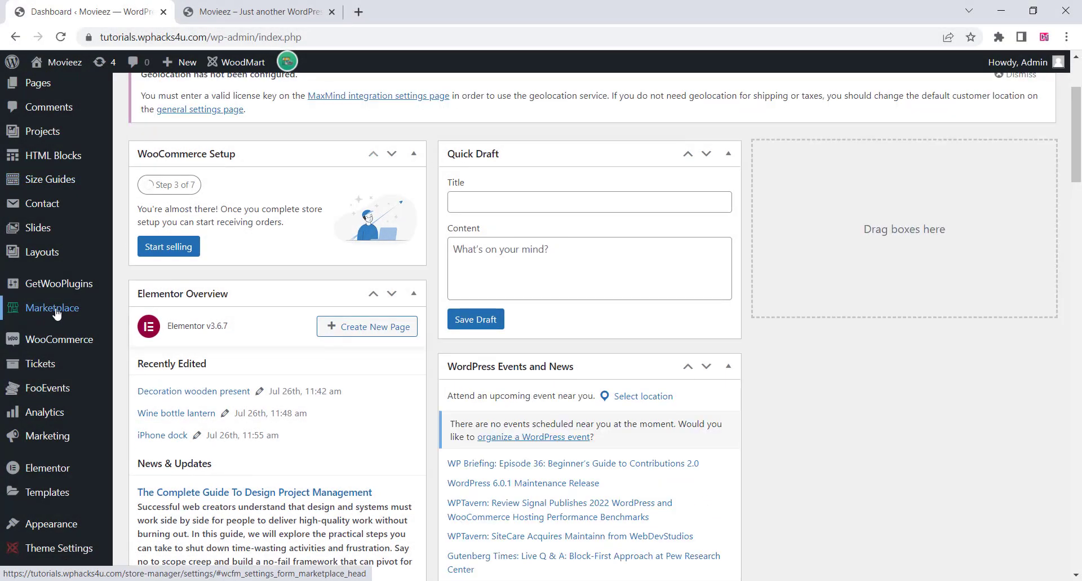
Change the Store URL Base to "Station" in the WCFM marketplace settings
click(55, 310)
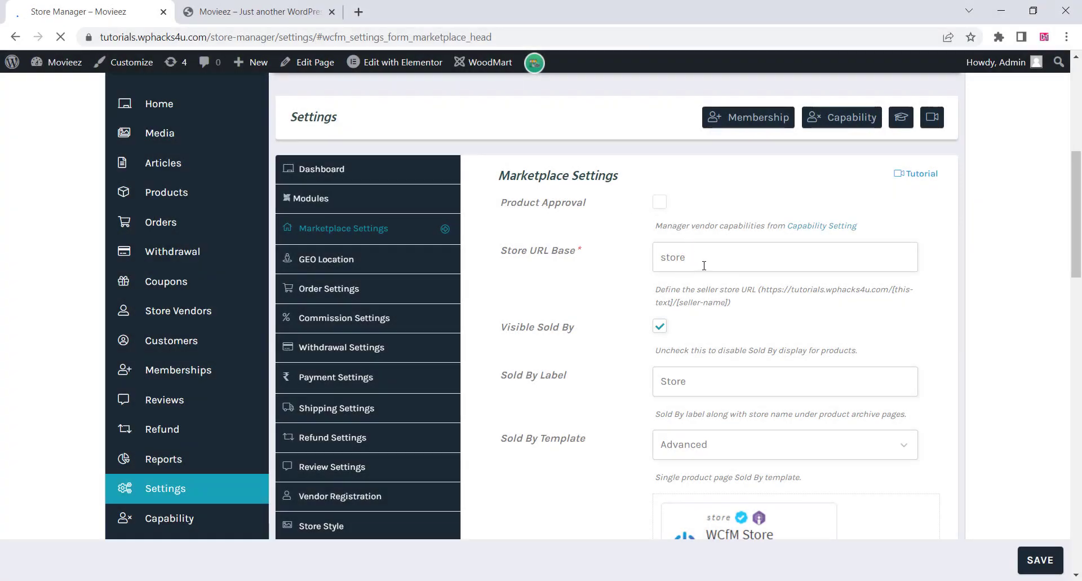
drag(704, 265, 648, 268)
text(Station)
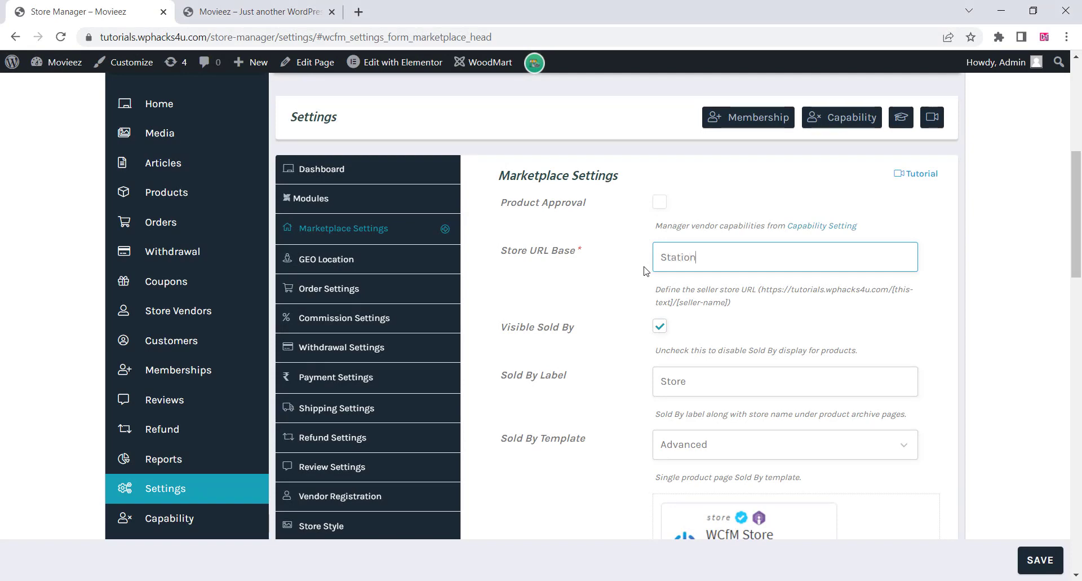
Set the Sold By Label to "Station", review the remaining marketplace options and save the marketplace settings
drag(692, 384, 631, 389)
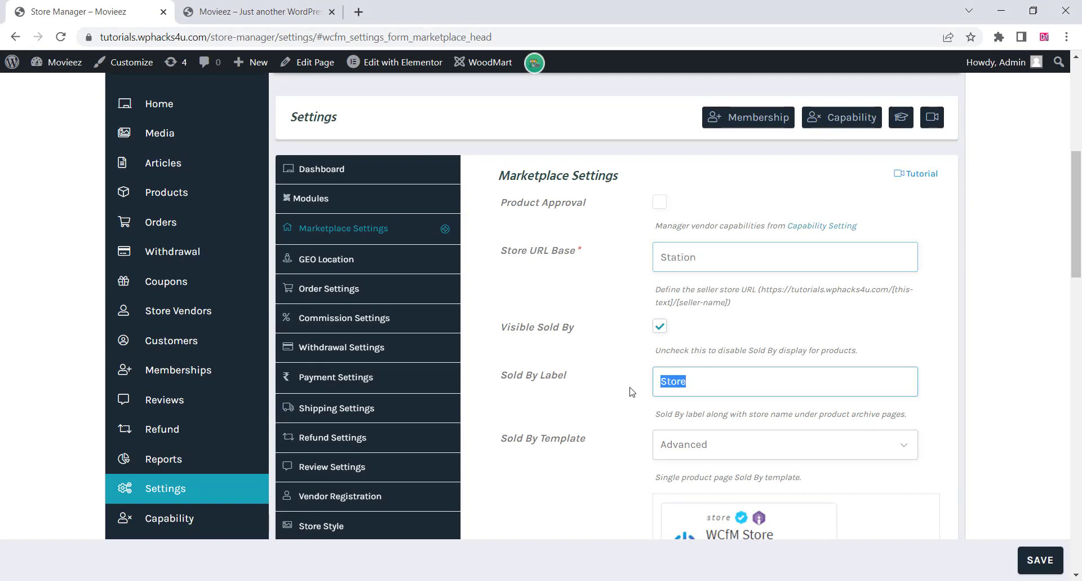
text(S)
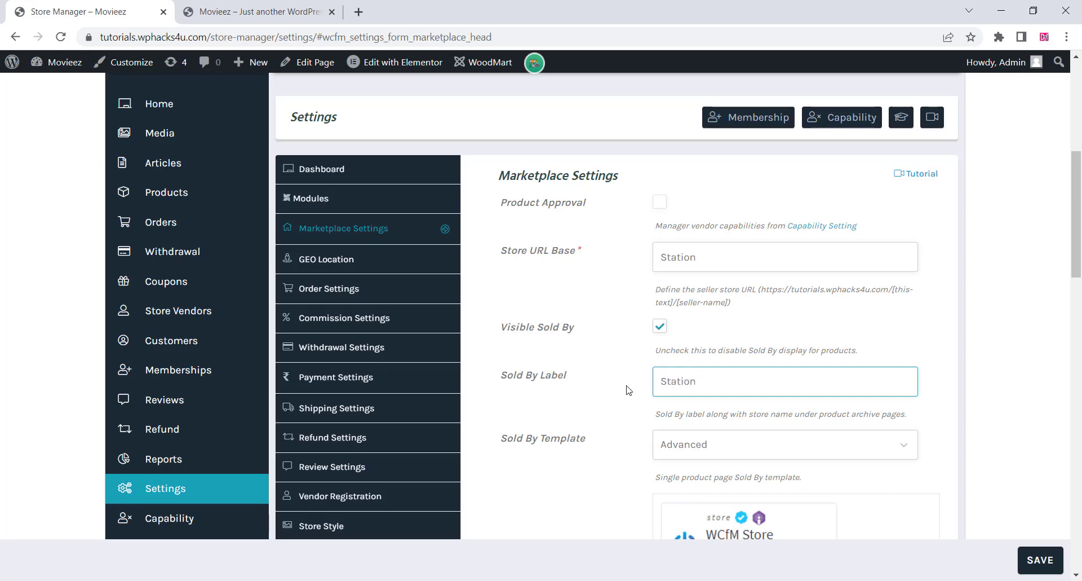
scroll(641, 394, down, 6)
click(705, 182)
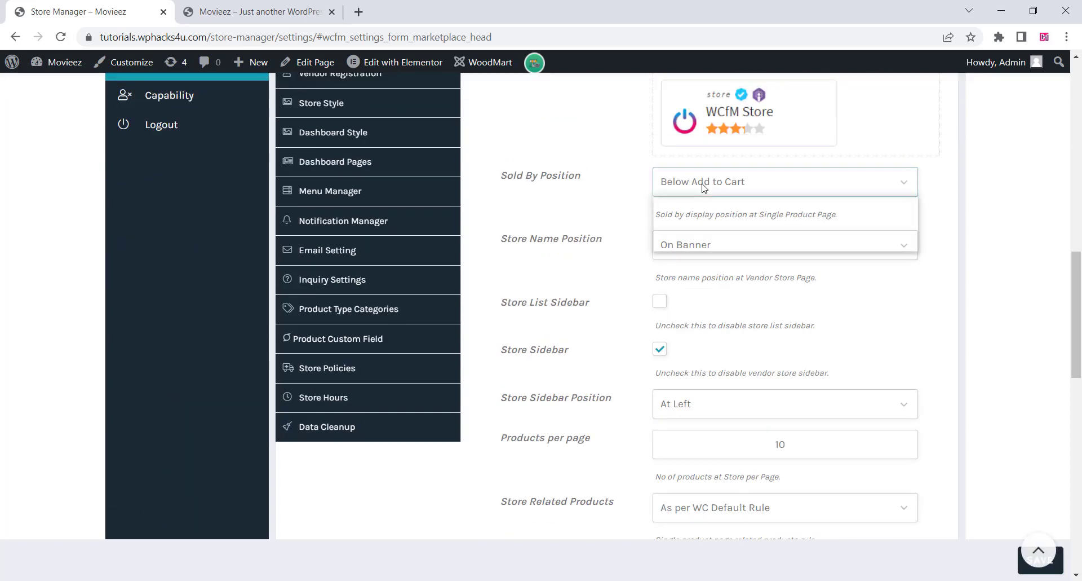
click(705, 204)
scroll(682, 337, down, 3)
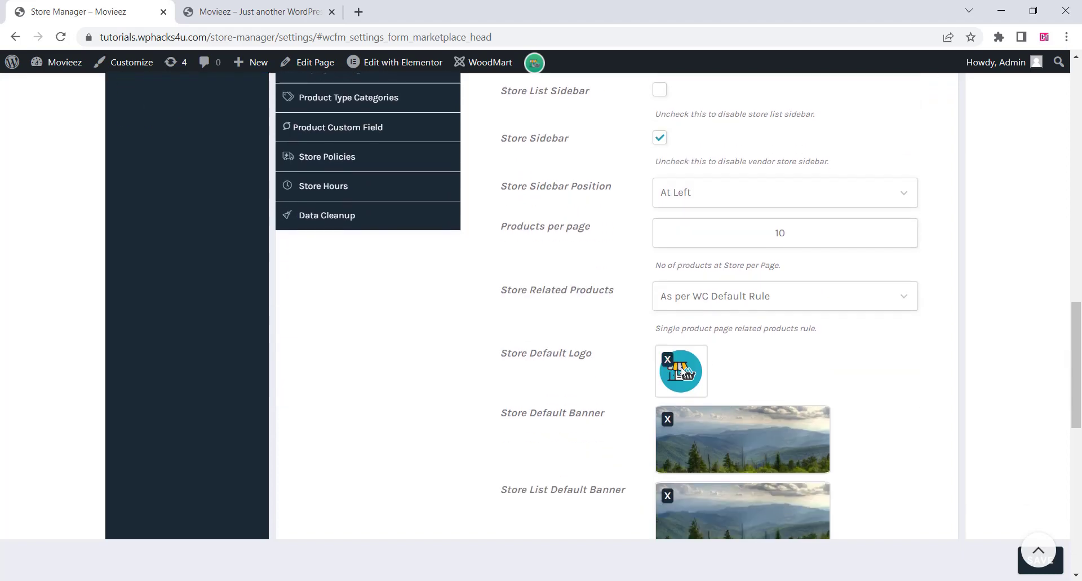
scroll(682, 367, down, 6)
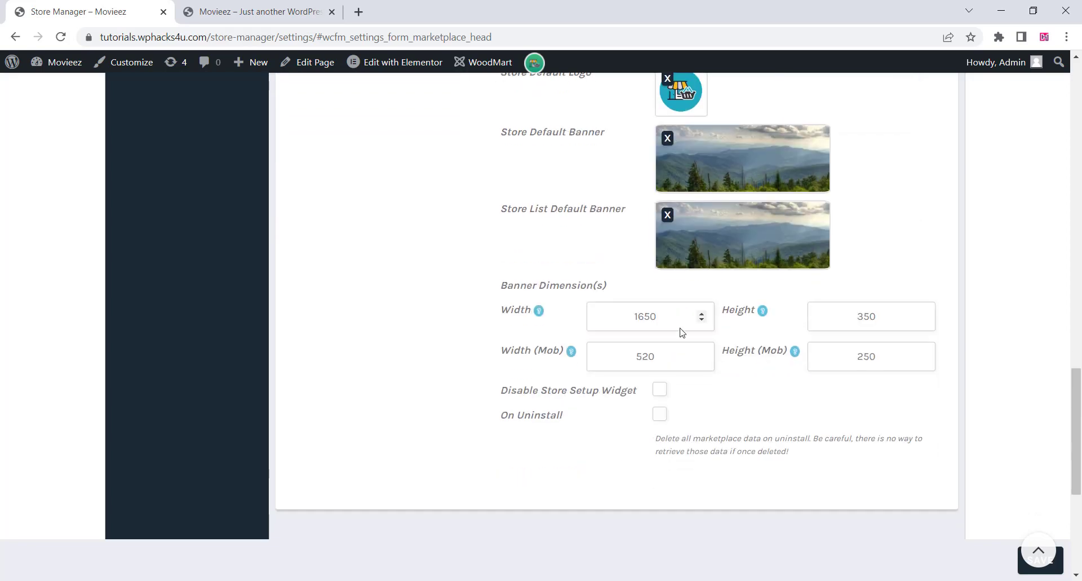
click(1032, 571)
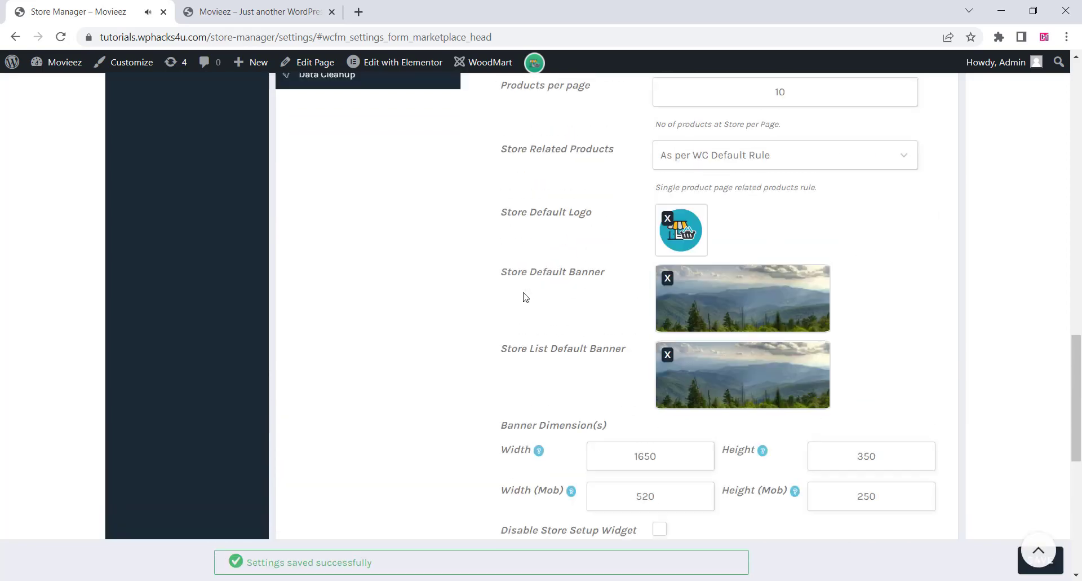
Add the red ticket "my show" image as the dashboard logo, set My Store Label to "My Station" and save
click(318, 170)
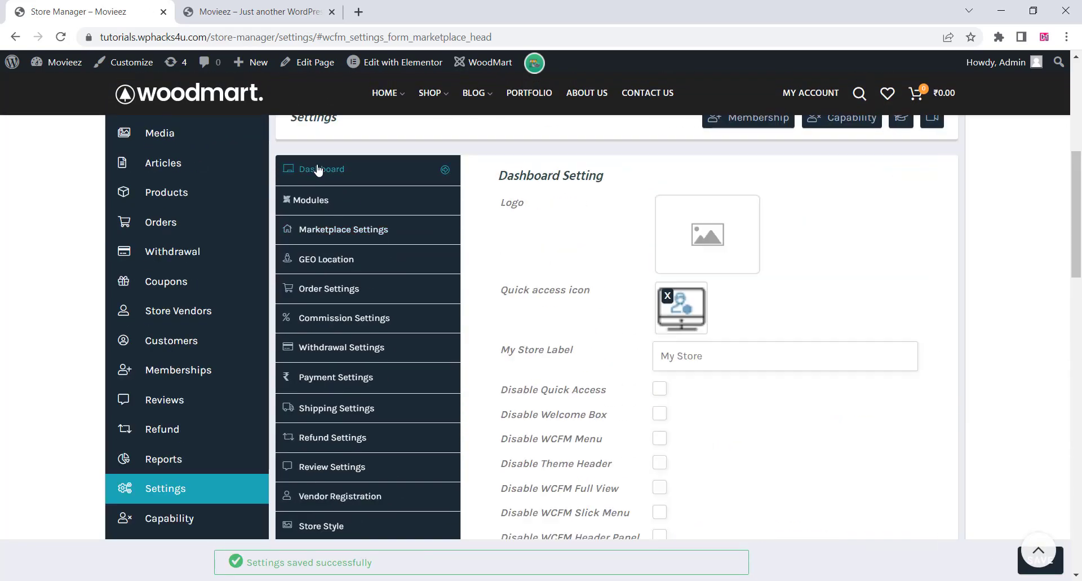
click(705, 232)
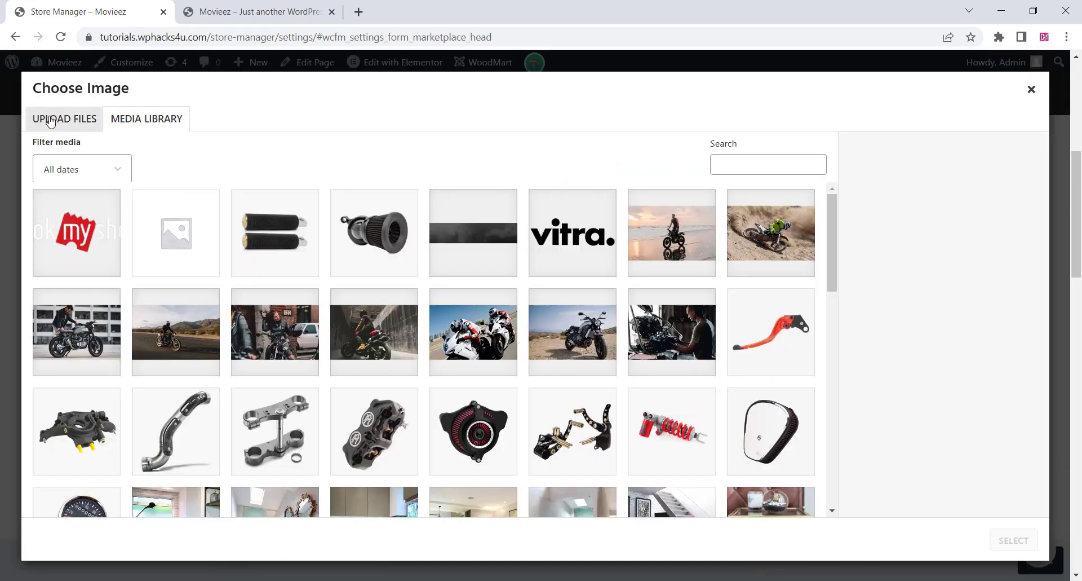
click(52, 120)
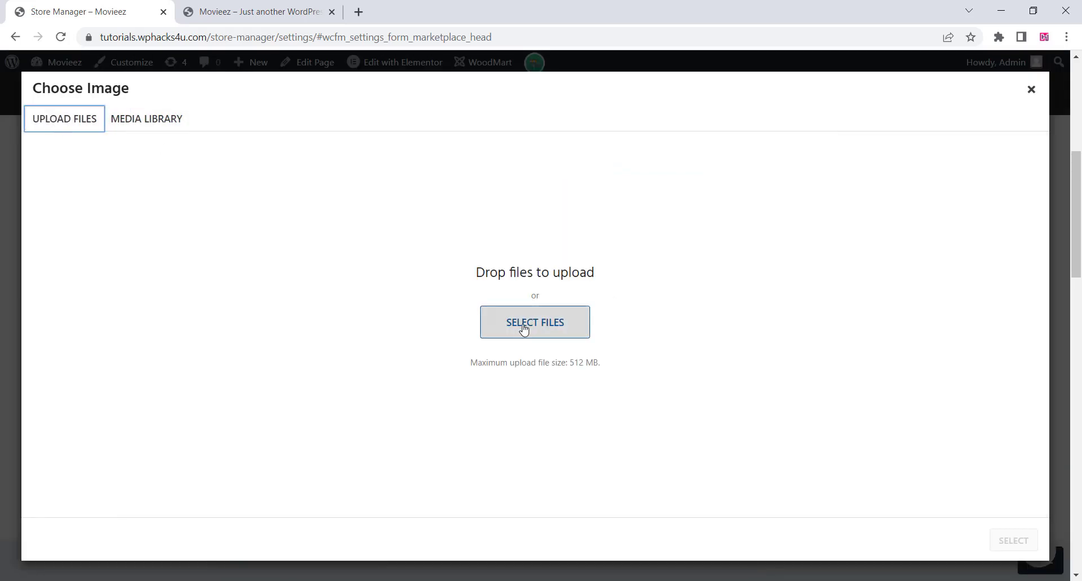
click(1031, 89)
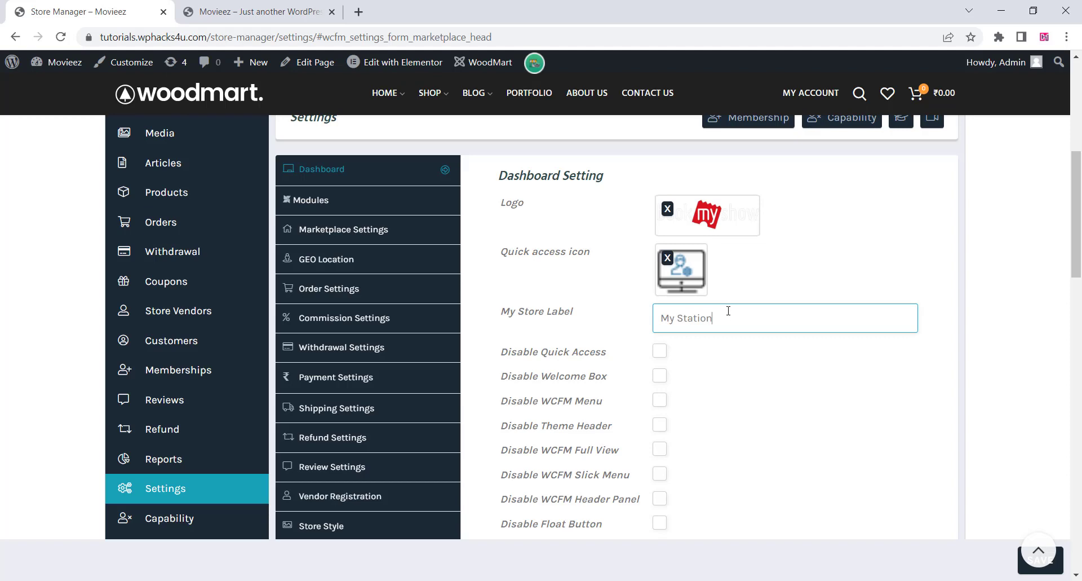
scroll(725, 311, down, 3)
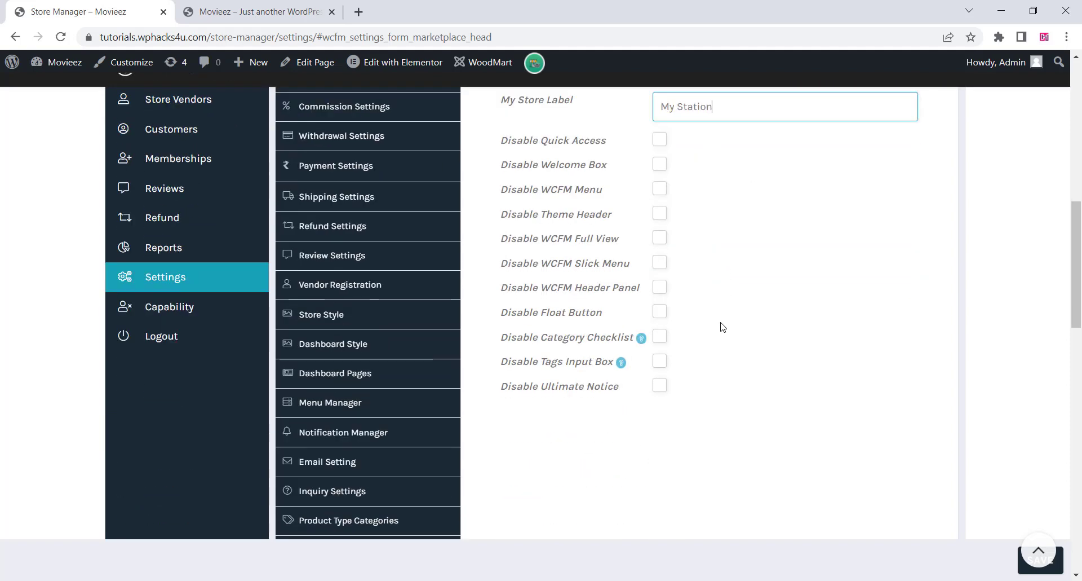
click(1025, 571)
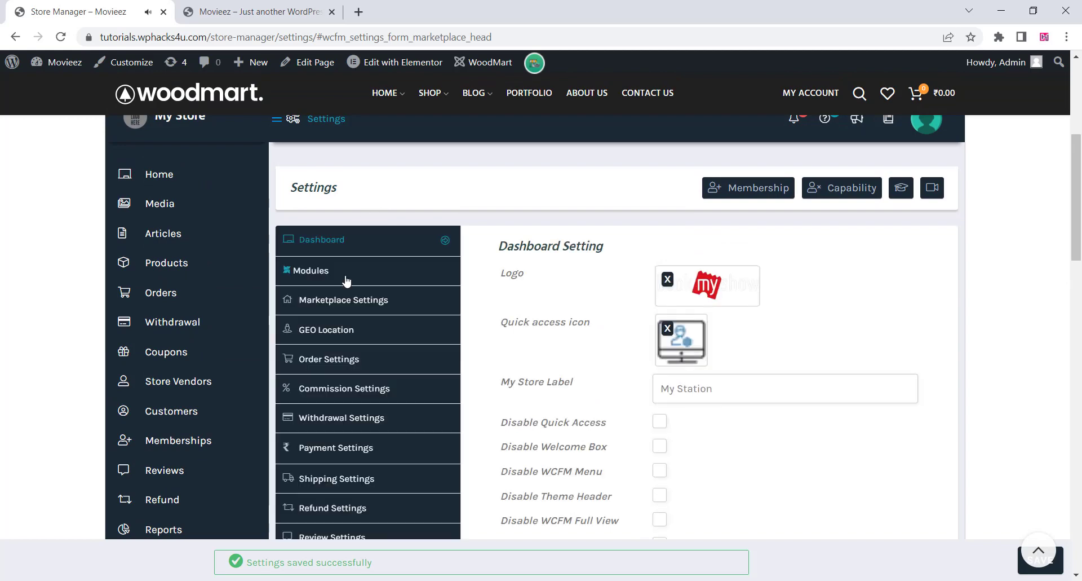
Turn off the Inquiry and Inquiry Tab modules in the Module Controller and save the settings
click(346, 276)
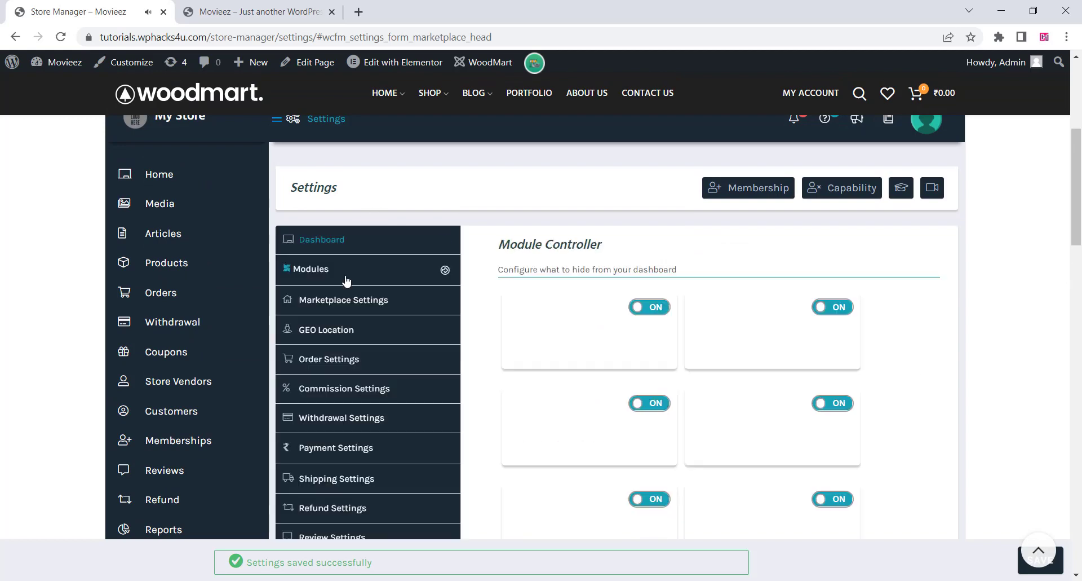
scroll(641, 283, down, 6)
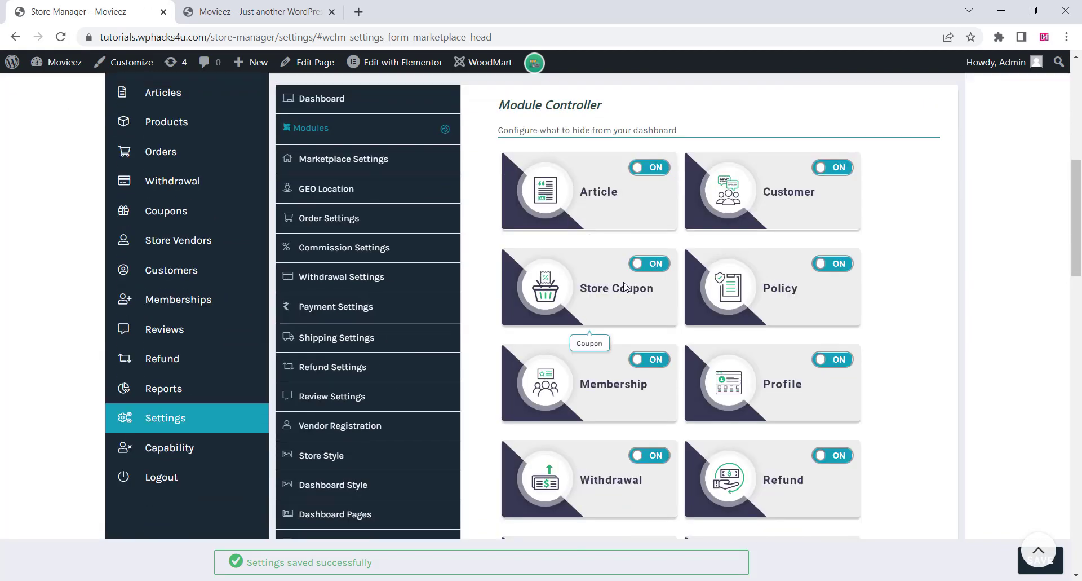
scroll(624, 283, down, 4)
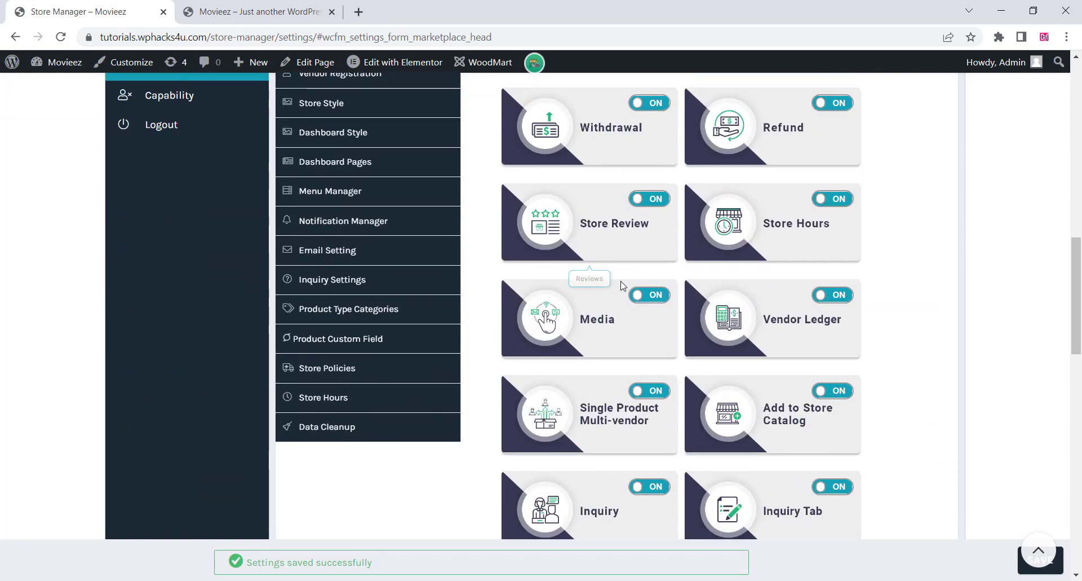
scroll(646, 307, down, 3)
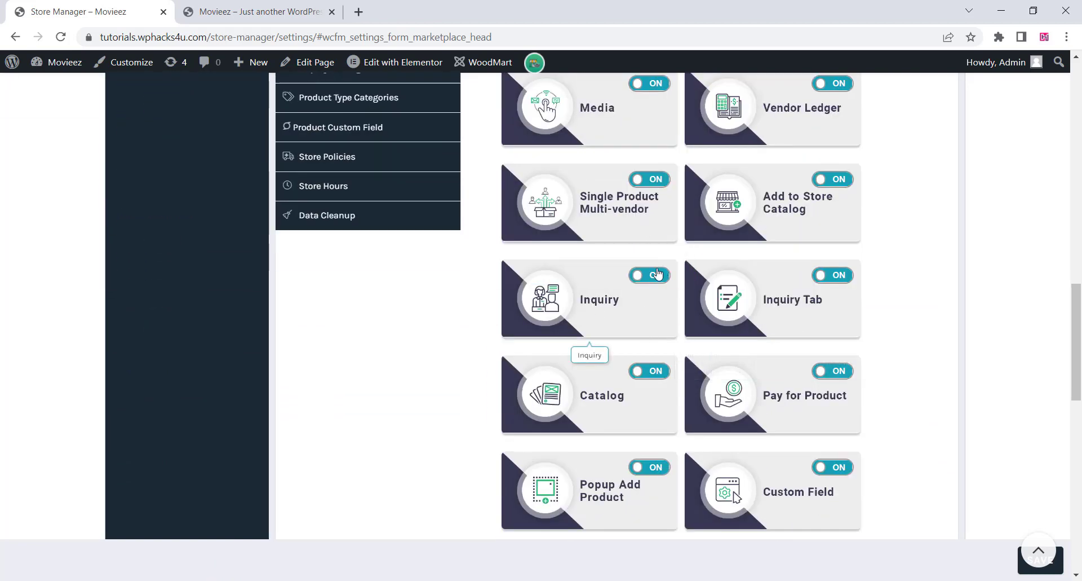
click(664, 278)
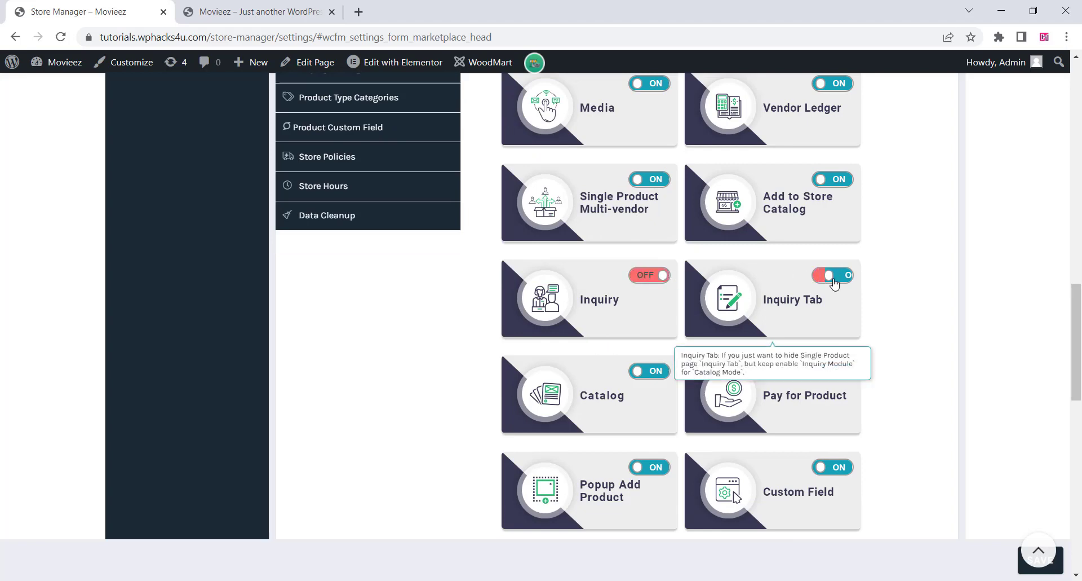
click(1030, 571)
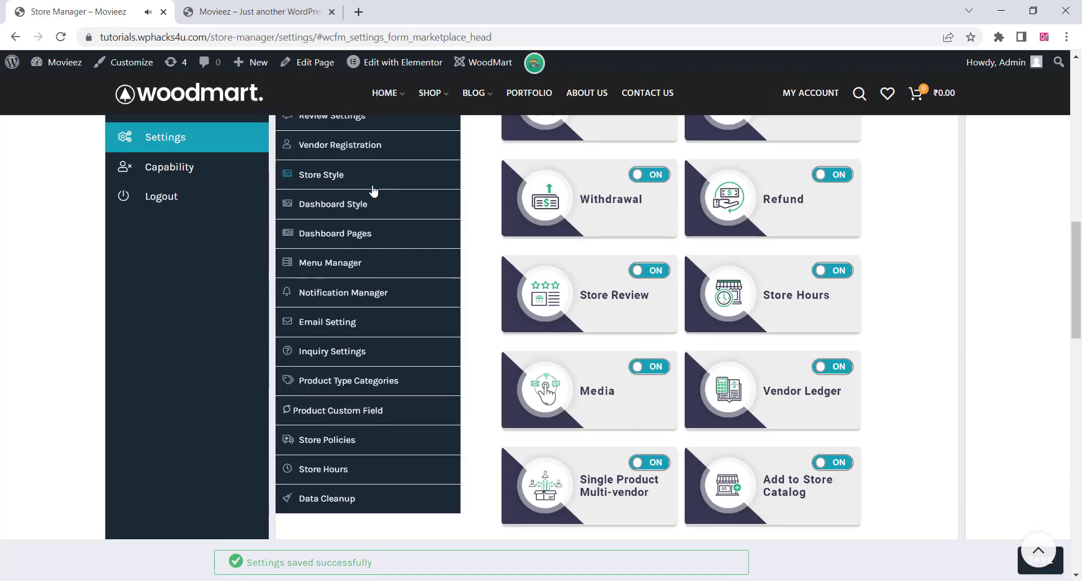
In the GEO Location settings, set the Map Library to Google Map and enable Store List Radius Search and Product List Radius Search
scroll(373, 192, up, 3)
scroll(380, 194, up, 3)
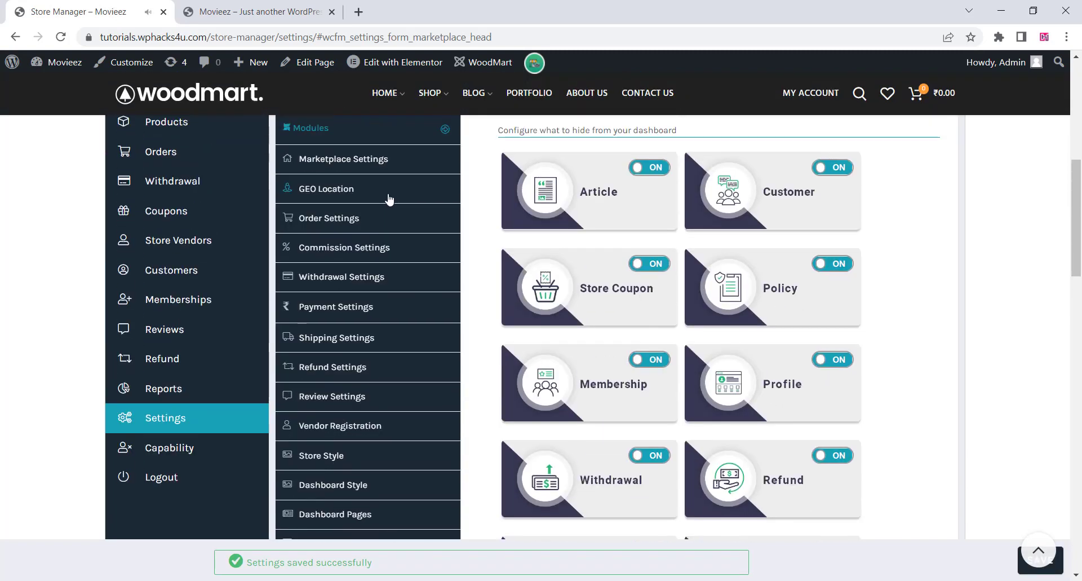
click(335, 191)
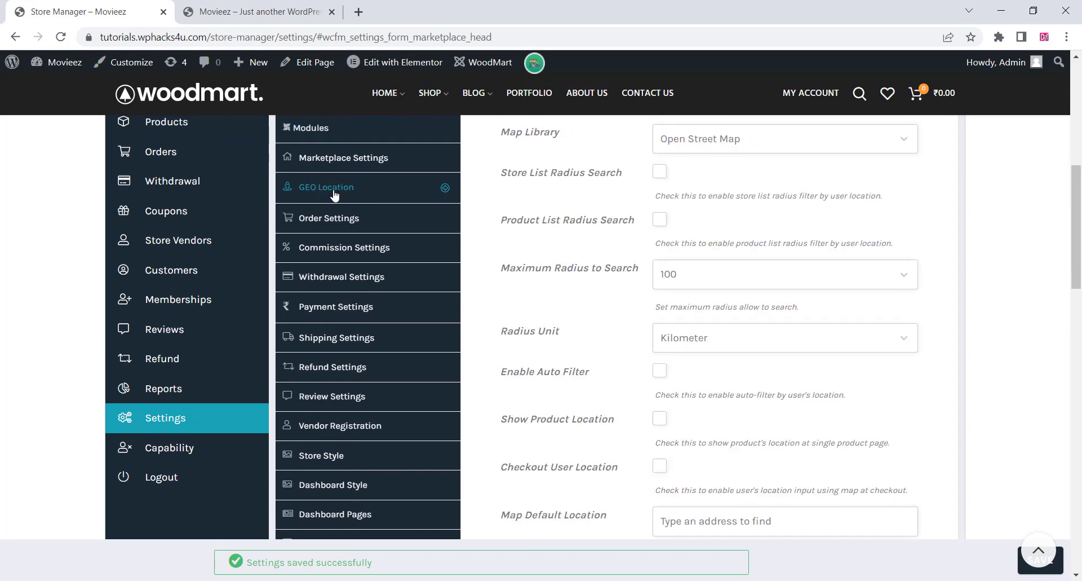
scroll(616, 208, up, 2)
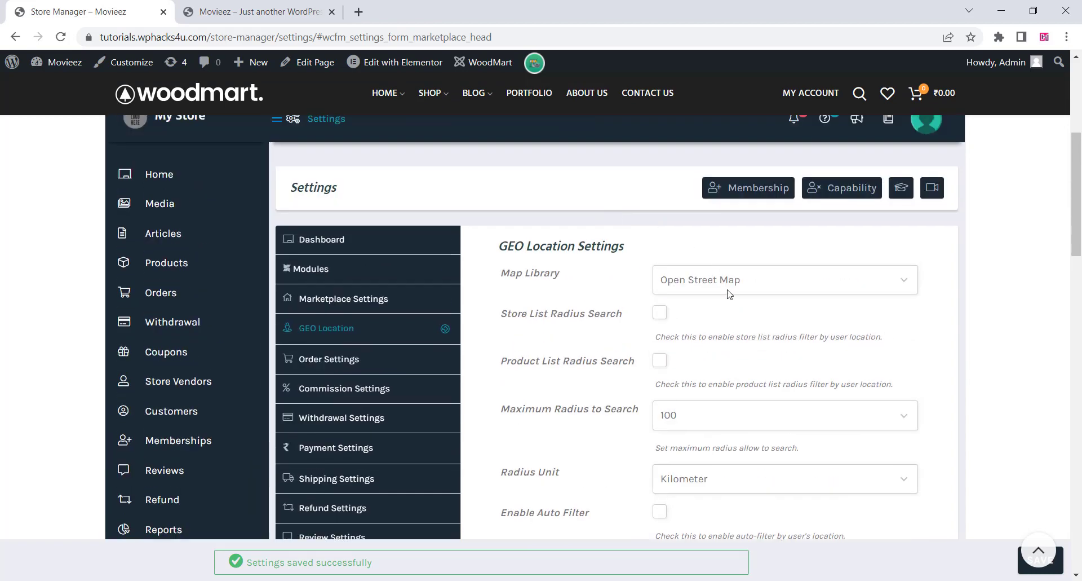
click(686, 282)
click(684, 311)
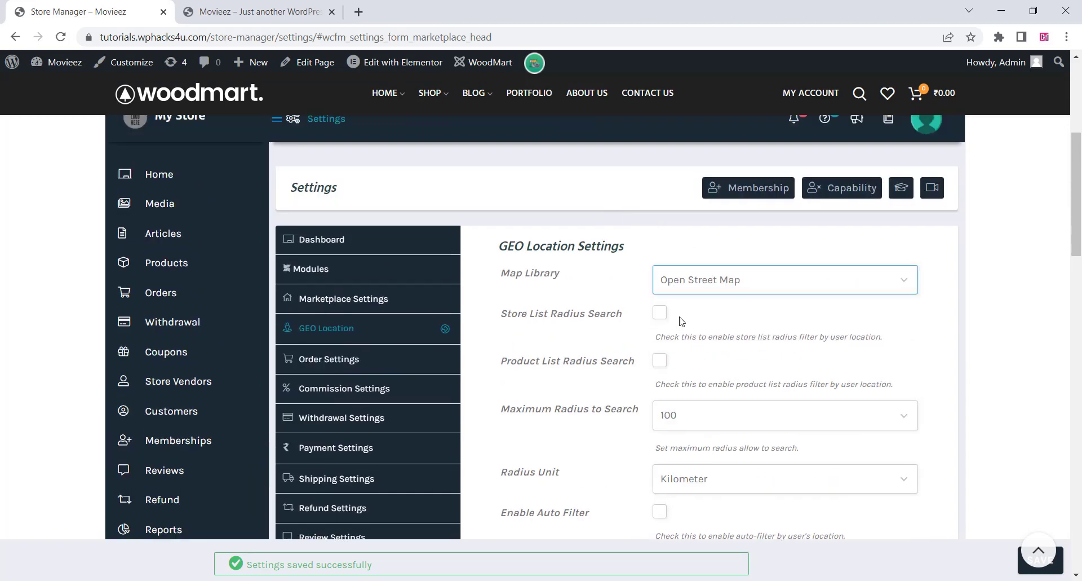
scroll(667, 314, down, 2)
click(660, 234)
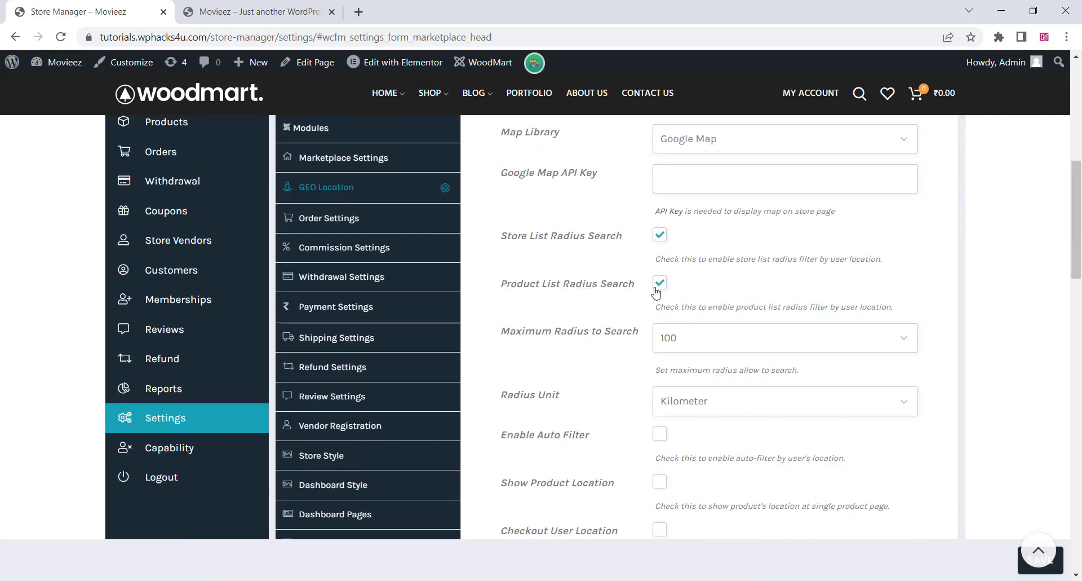
Enable Show Product Location and Checkout User Location in the GEO Location settings, keeping the maximum search radius at 100
scroll(656, 292, down, 3)
click(696, 131)
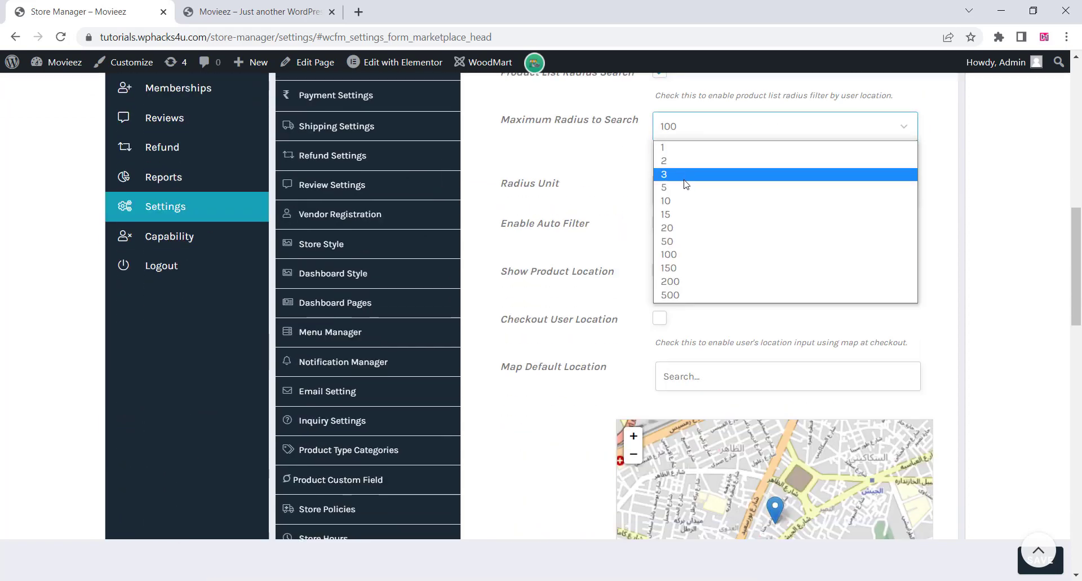
click(596, 147)
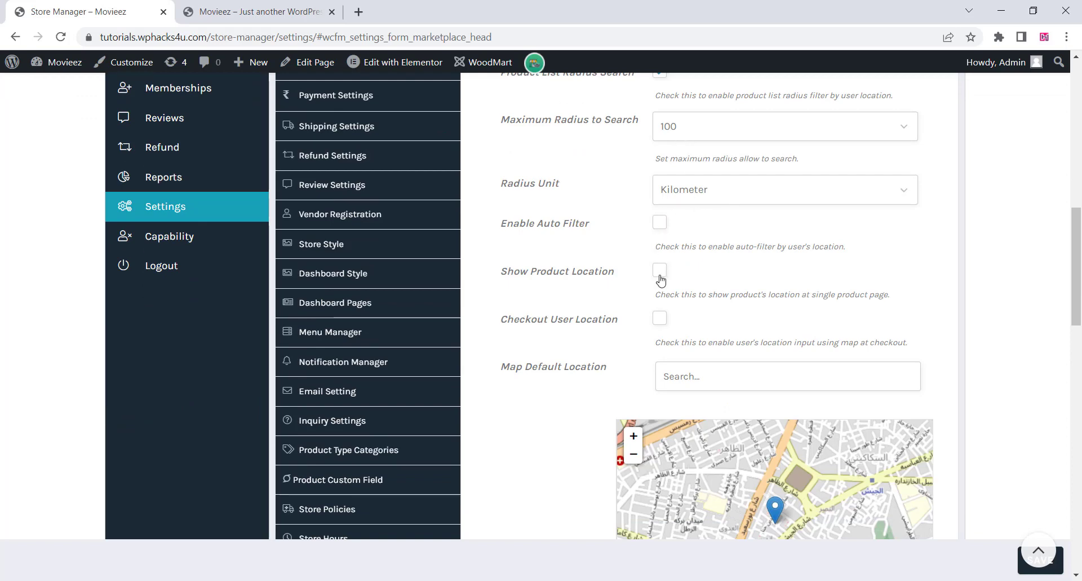
scroll(625, 239, down, 2)
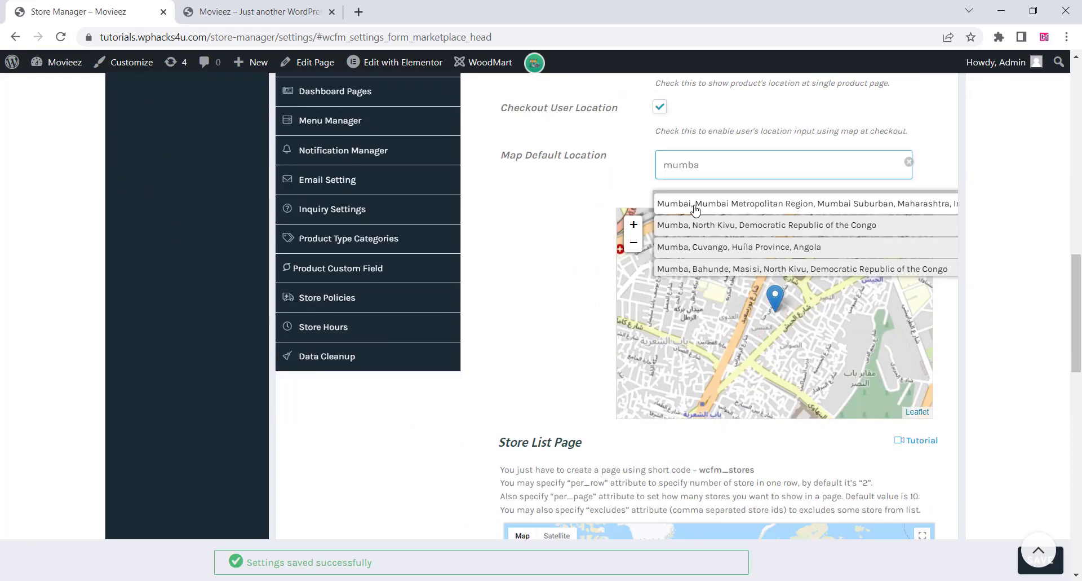
Set the Map Default Location to Mumbai, Maharashtra, India, move its map marker toward the river and save the settings
click(693, 204)
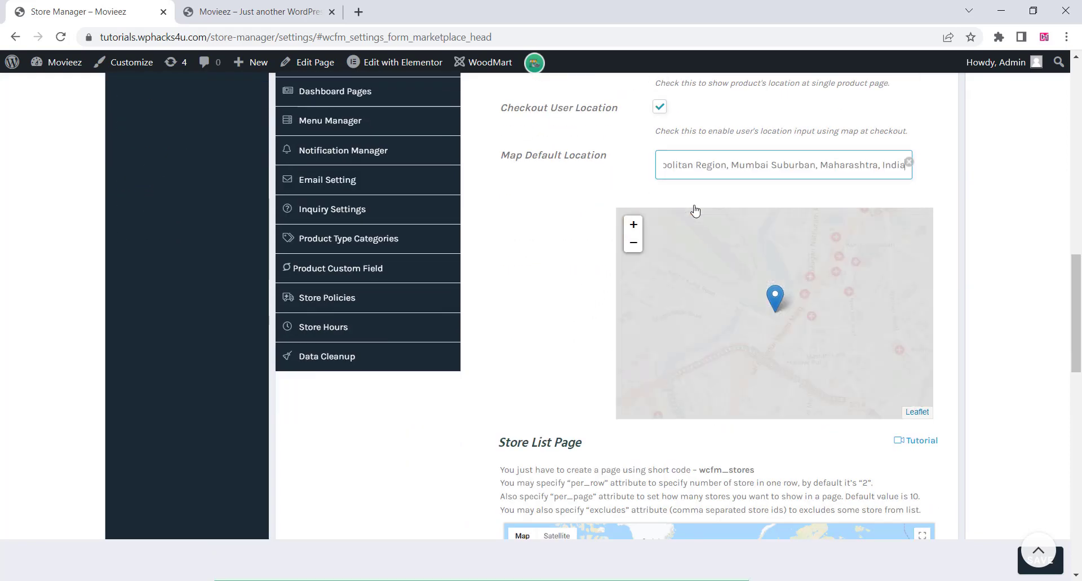
mouse_move(775, 306)
mouse_down()
mouse_move(711, 291)
mouse_move(715, 252)
mouse_up()
scroll(999, 352, down, 1)
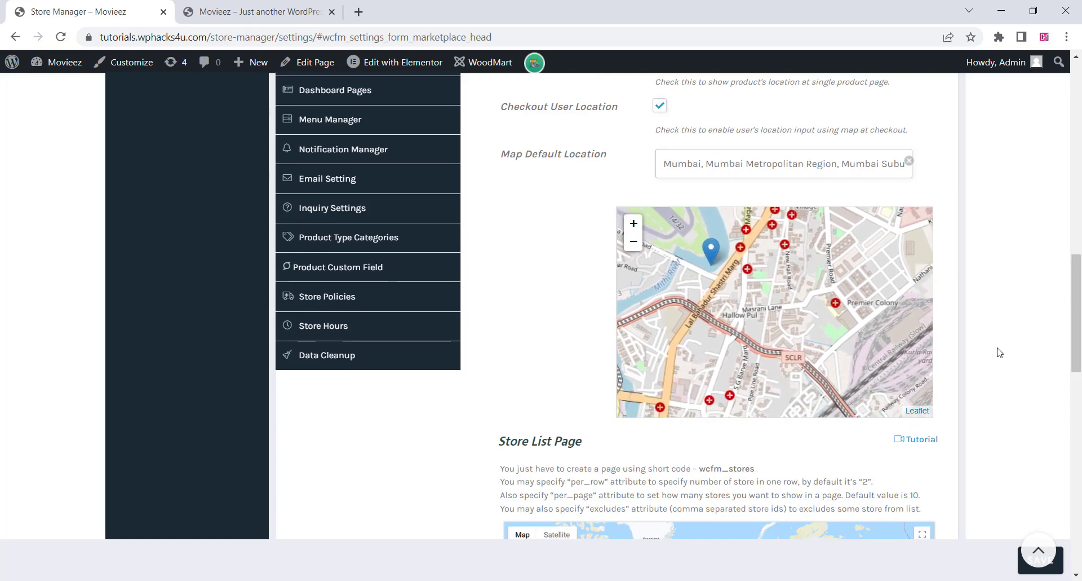
scroll(999, 353, down, 3)
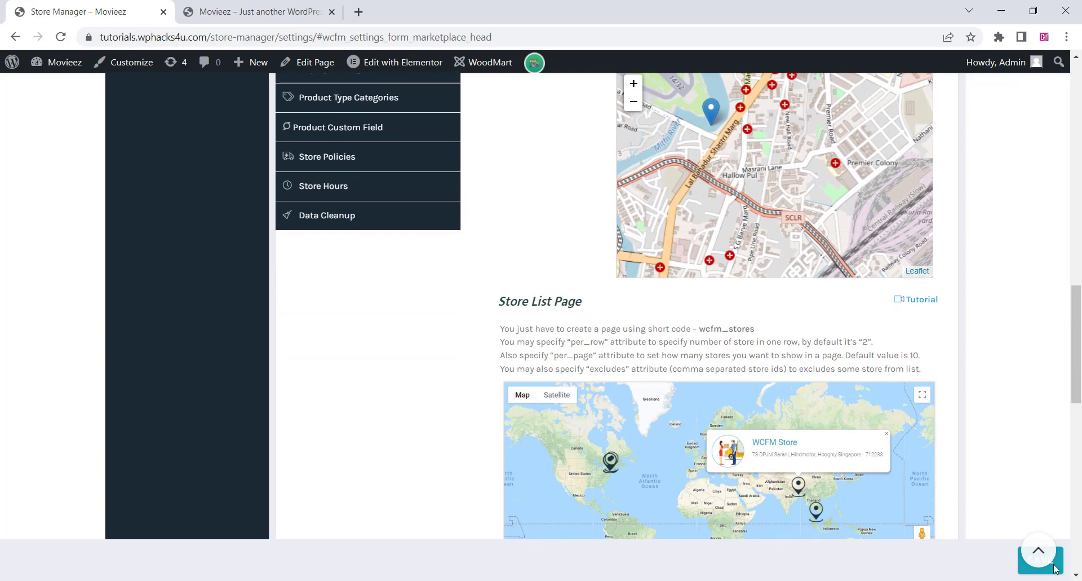
click(1055, 567)
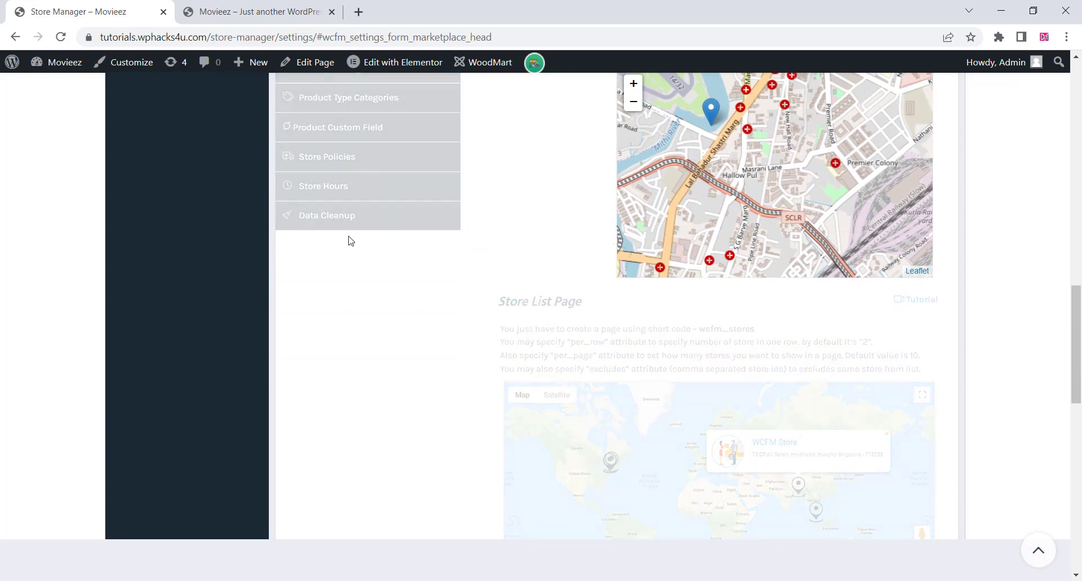
Enable Disable Multivendor Checkout in the Order Settings and save
scroll(350, 237, up, 4)
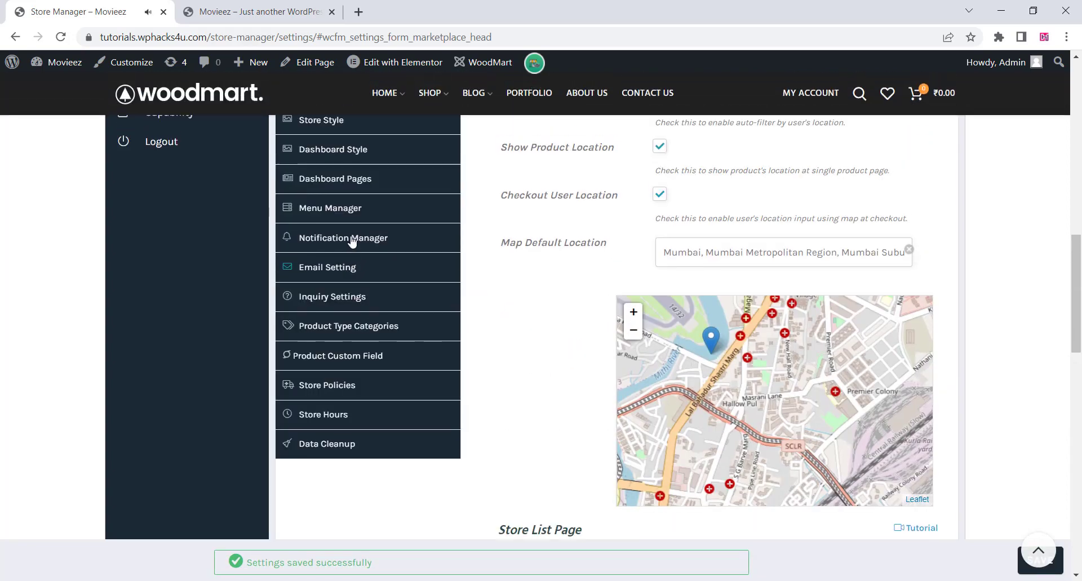
scroll(351, 240, up, 6)
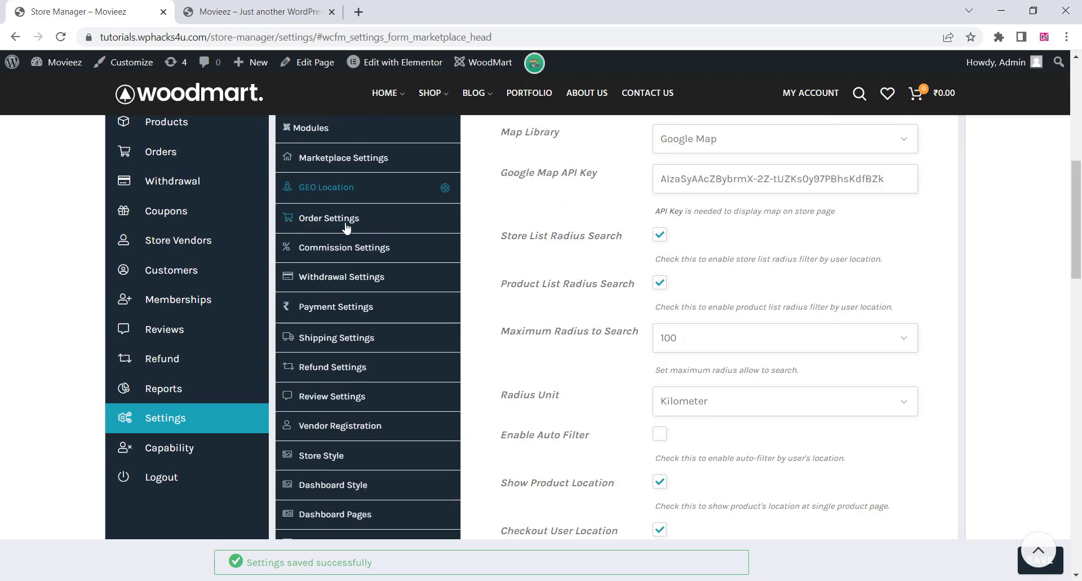
click(346, 222)
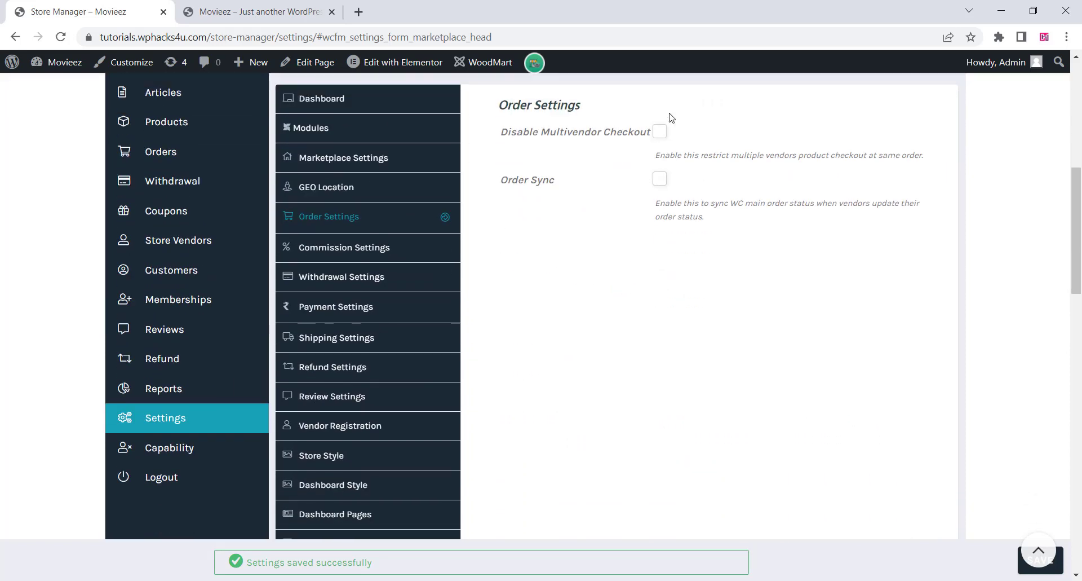
click(659, 131)
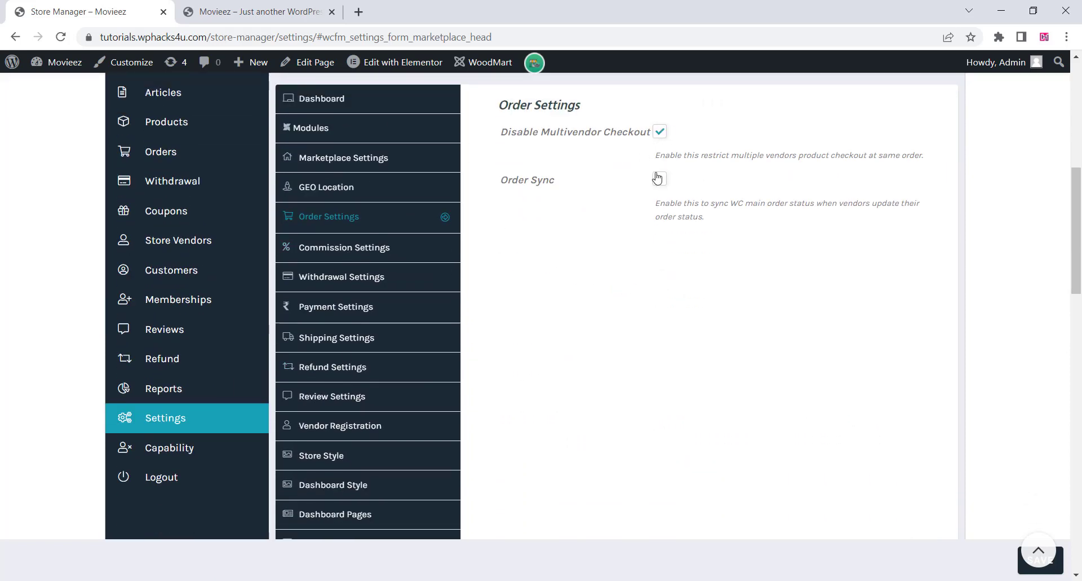
click(1058, 570)
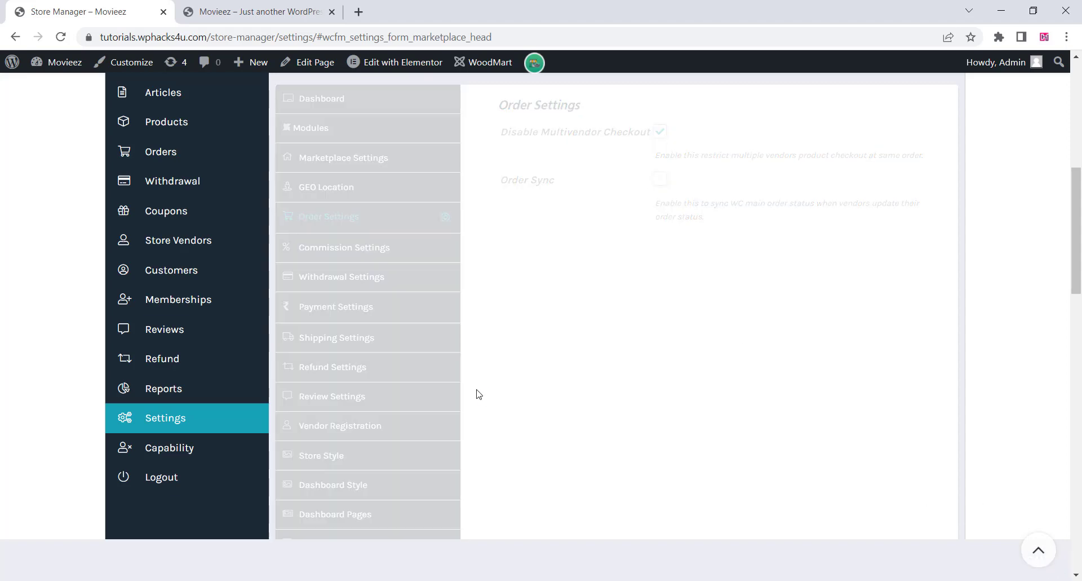
Review the marketplace Commission Settings, Withdrawal Settings and Payment Settings, including the transaction and withdrawal charges
click(360, 256)
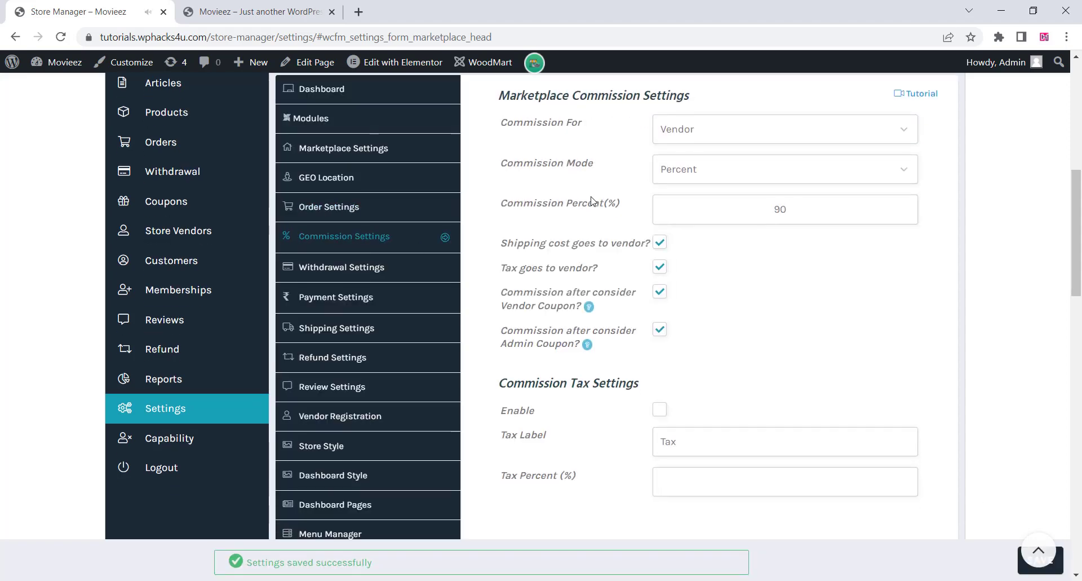
click(354, 281)
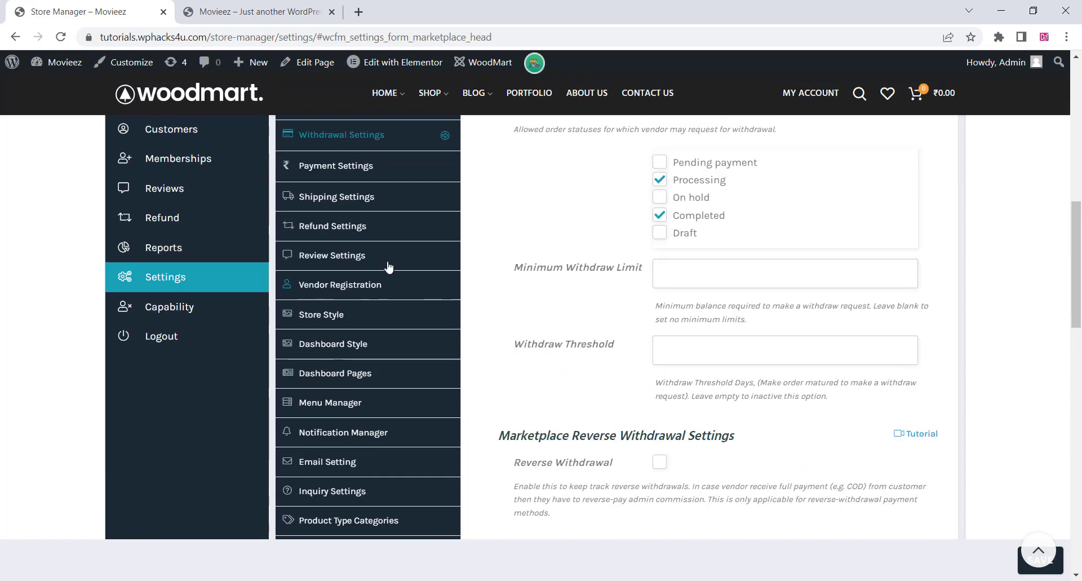
click(332, 169)
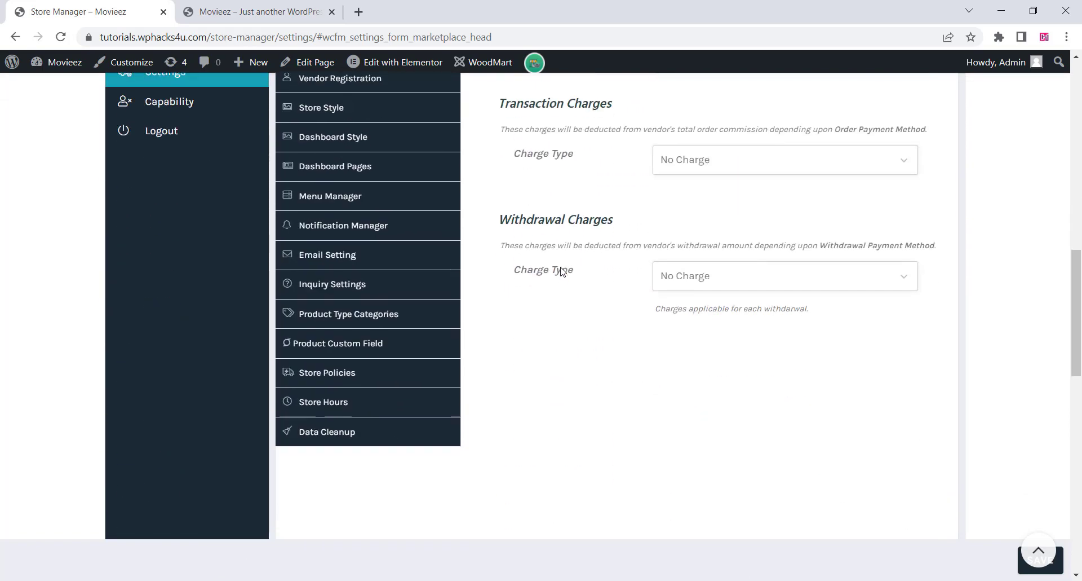
Disable Store Shipping in the Shipping Settings and save
click(353, 268)
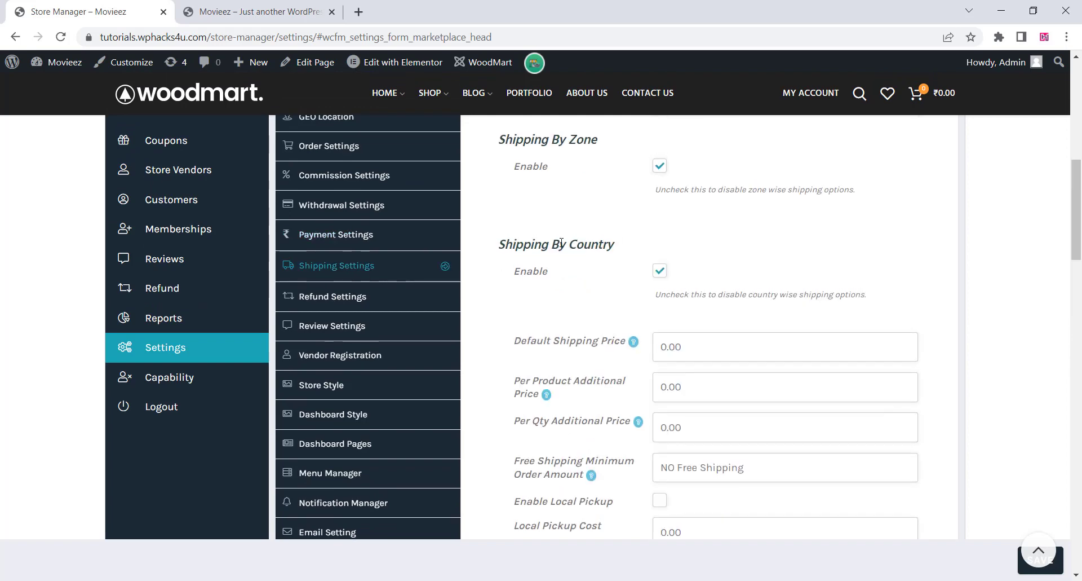
click(659, 202)
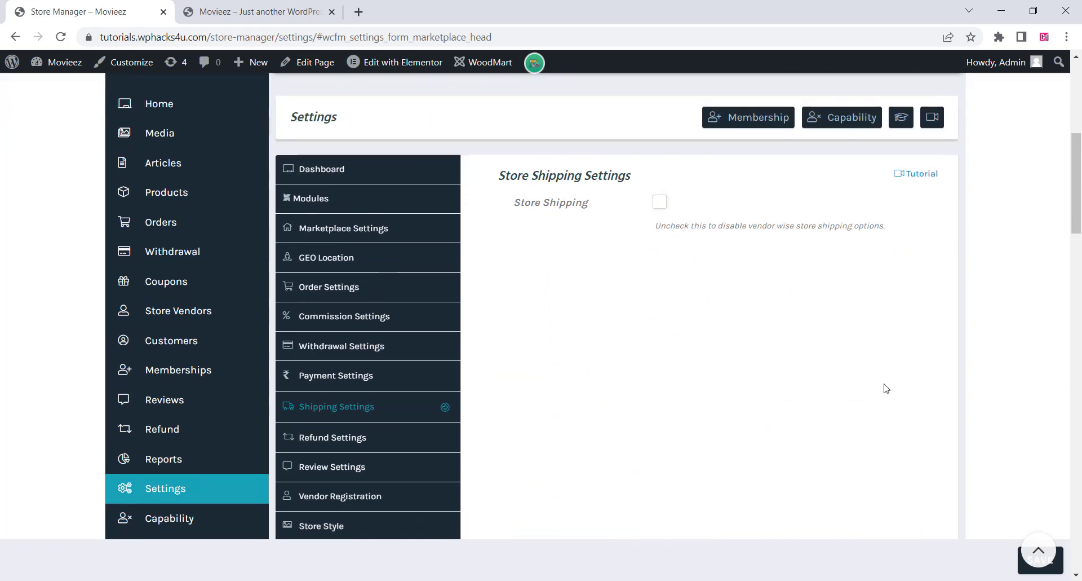
click(1024, 572)
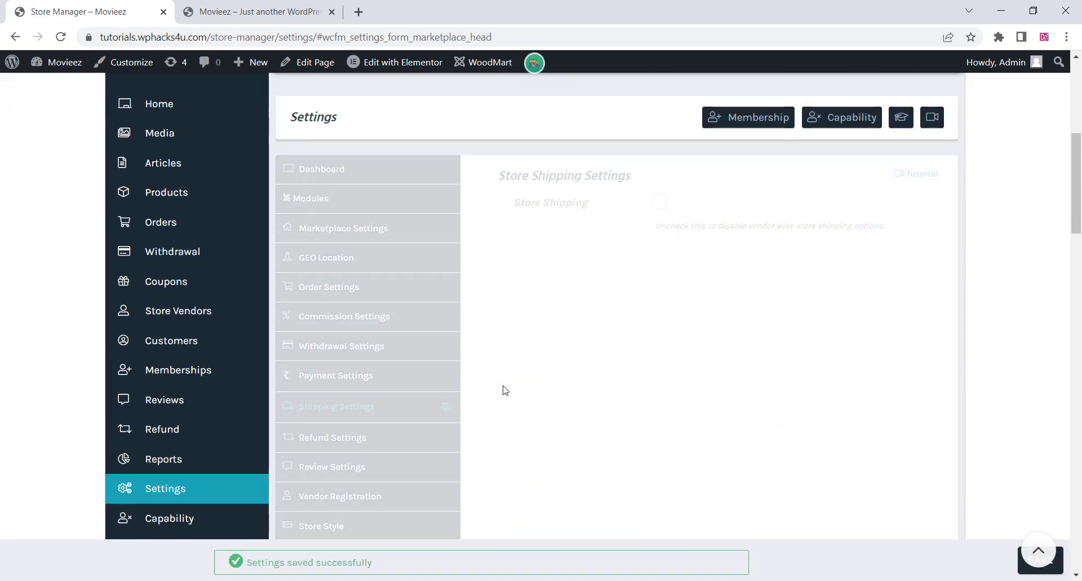
Review the Refund Settings, the Review Settings with their review categories, and the Vendor Registration form fields
click(353, 296)
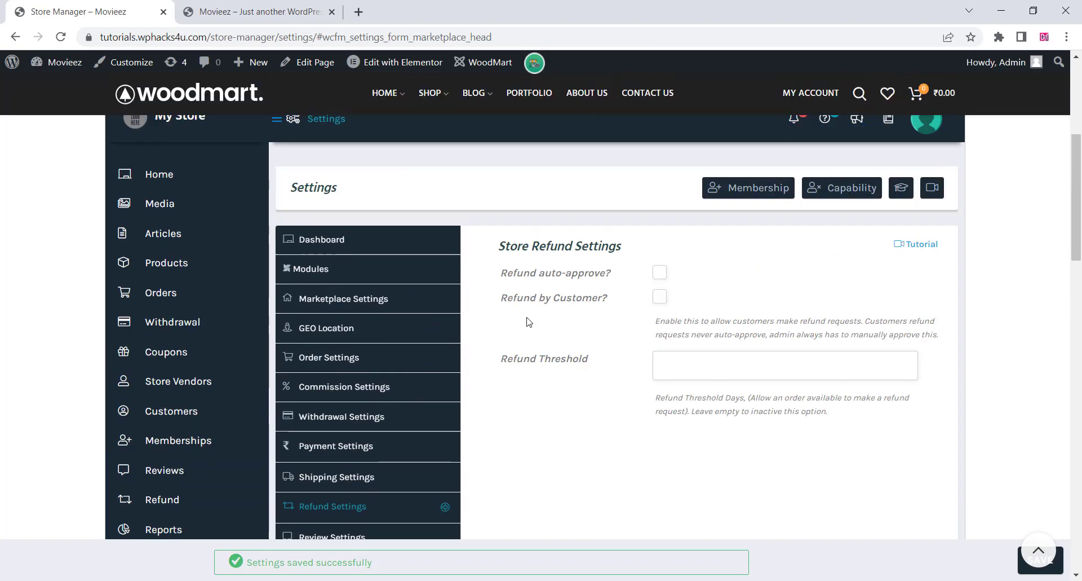
scroll(395, 330, down, 2)
click(362, 330)
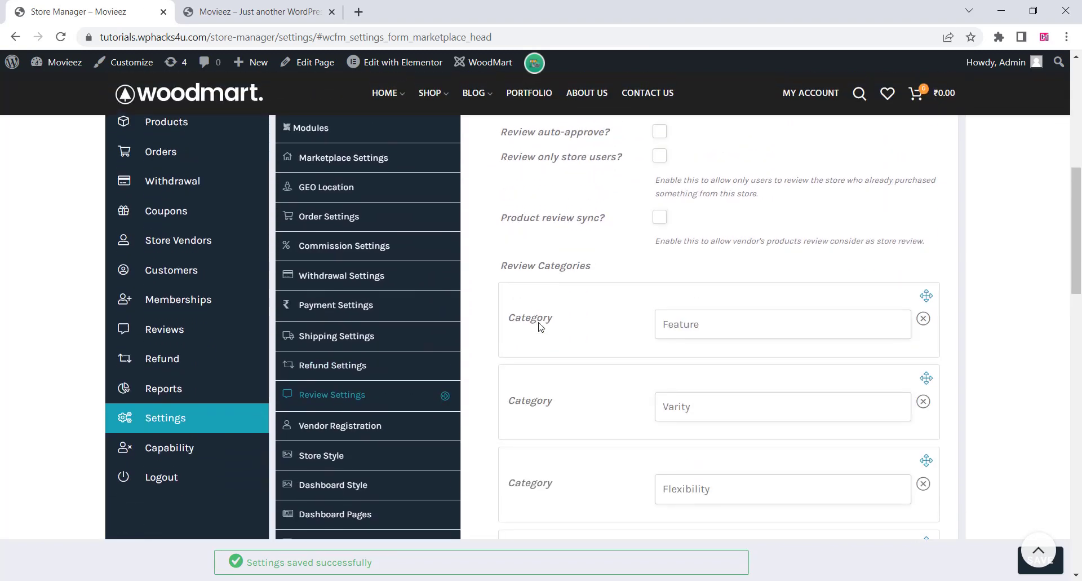
scroll(540, 326, down, 5)
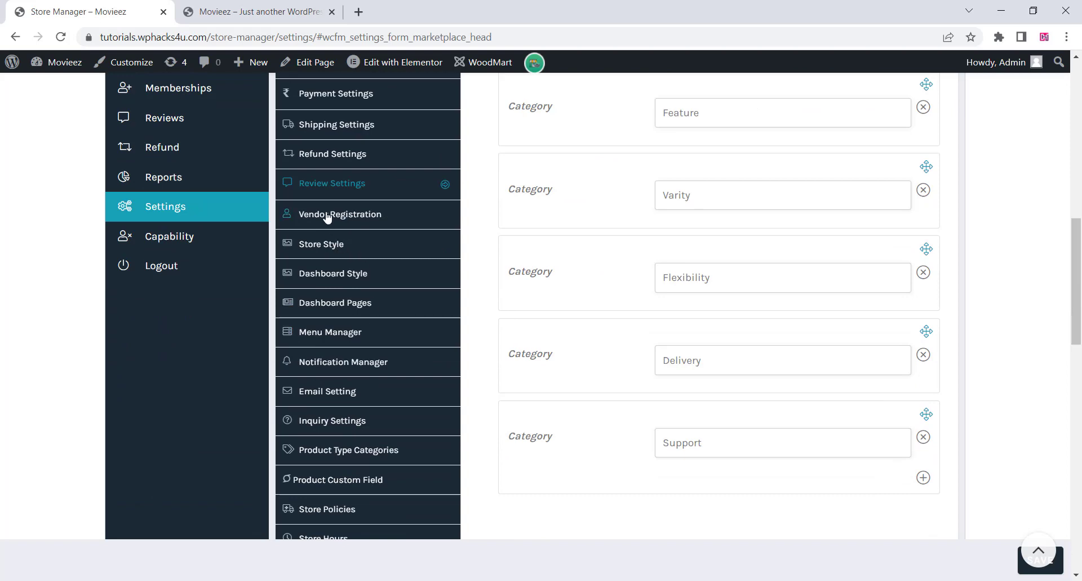
click(328, 214)
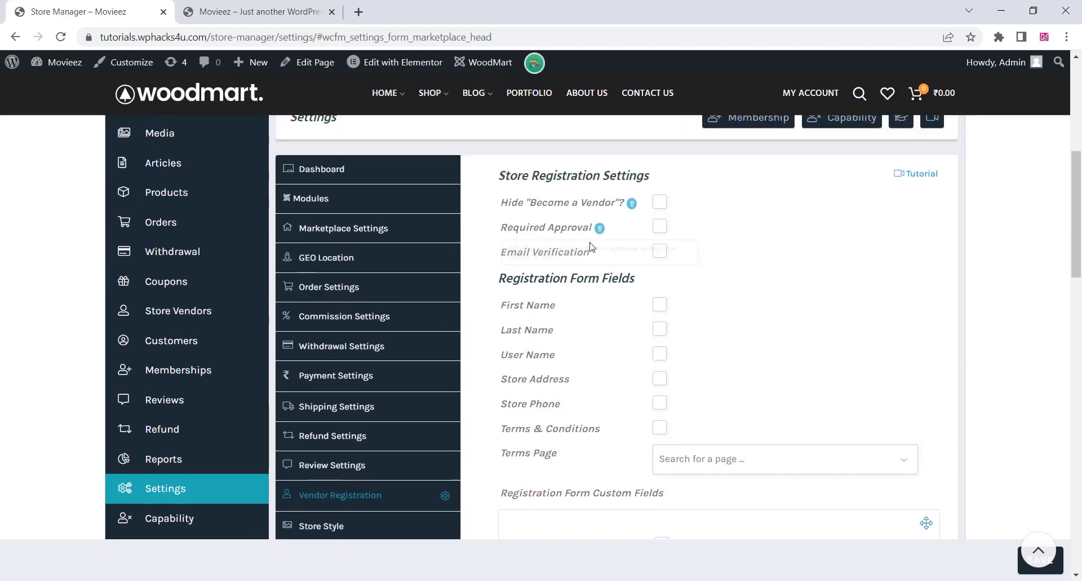
scroll(575, 283, down, 5)
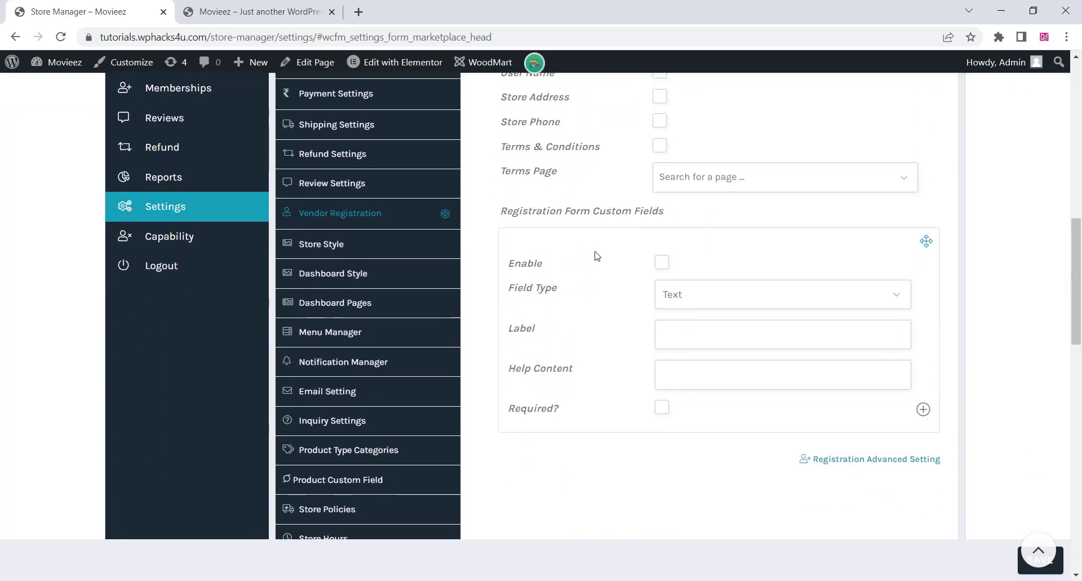
Review the Store Style and Dashboard Style colors and the page and endpoint settings under Dashboard Pages
click(332, 252)
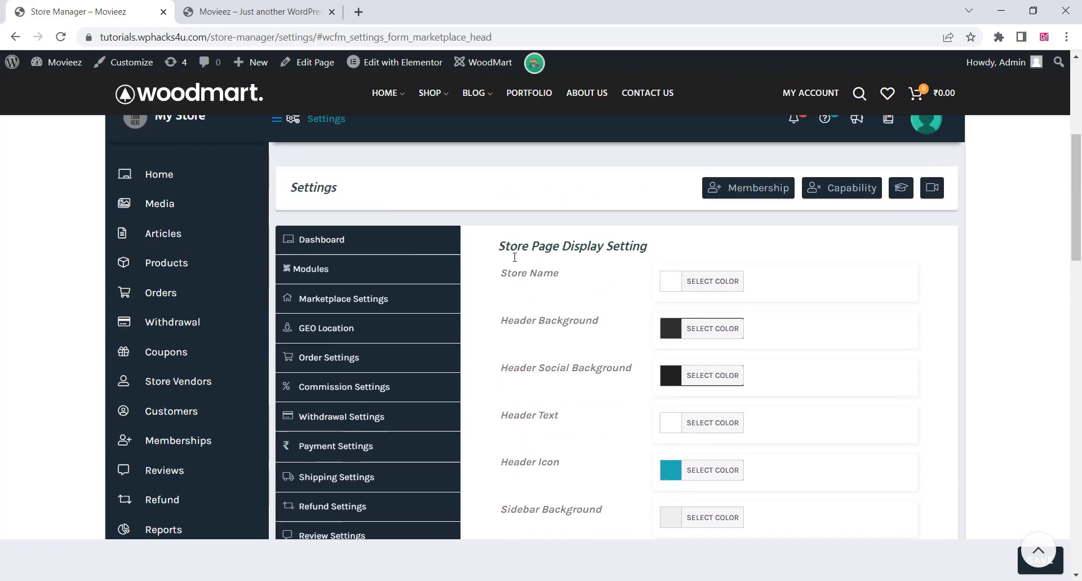
scroll(514, 266, down, 5)
scroll(512, 266, down, 6)
scroll(513, 265, up, 7)
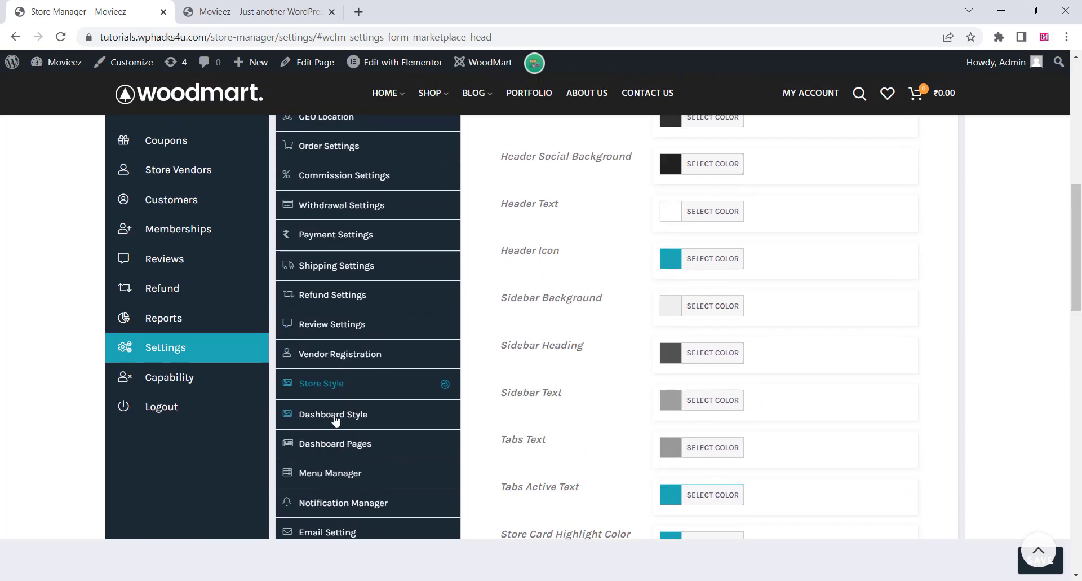
click(437, 413)
scroll(592, 293, down, 10)
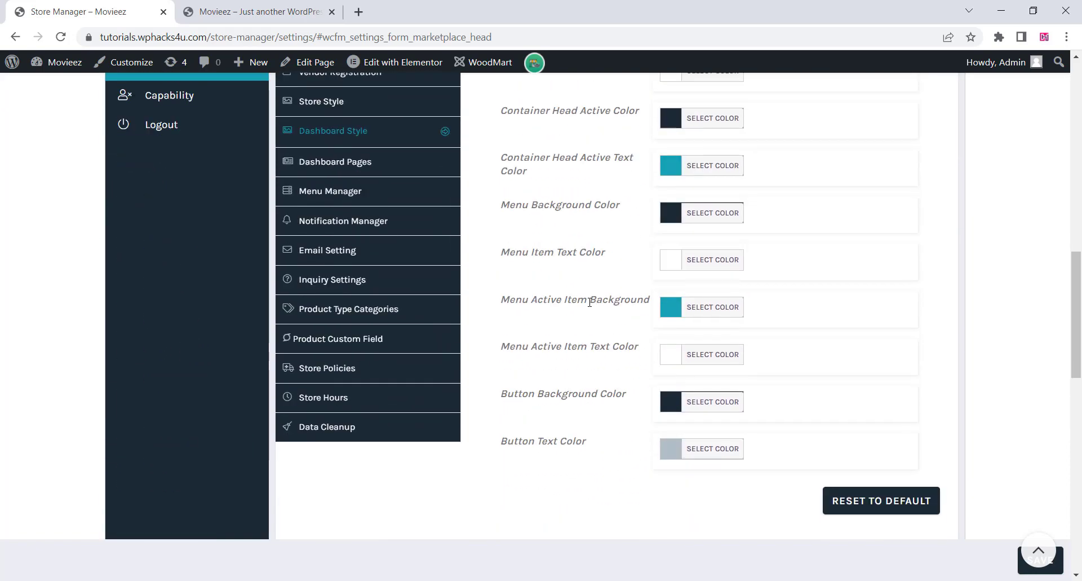
scroll(371, 380, up, 4)
click(338, 385)
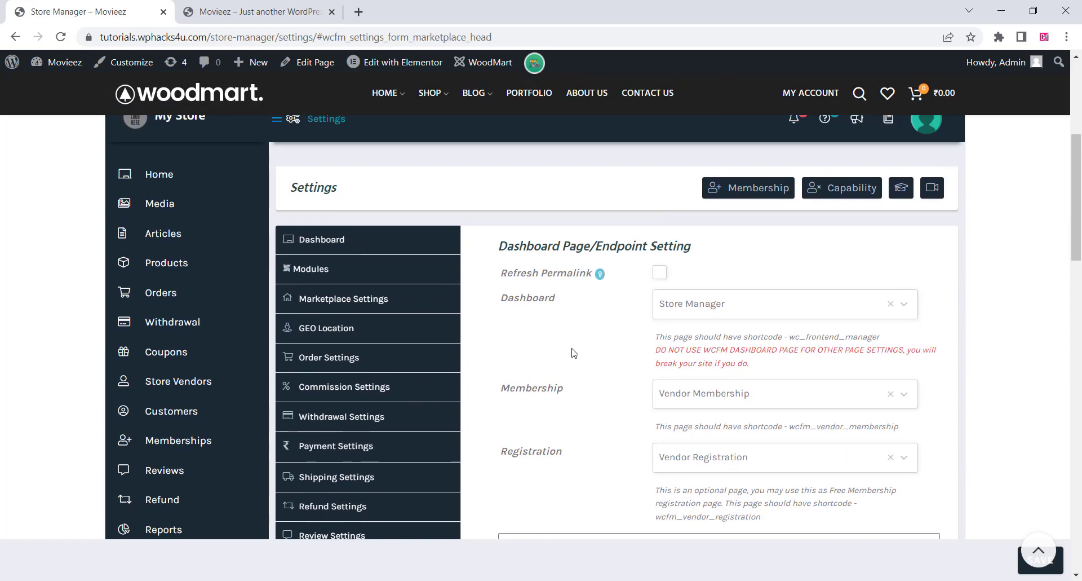
scroll(573, 354, down, 10)
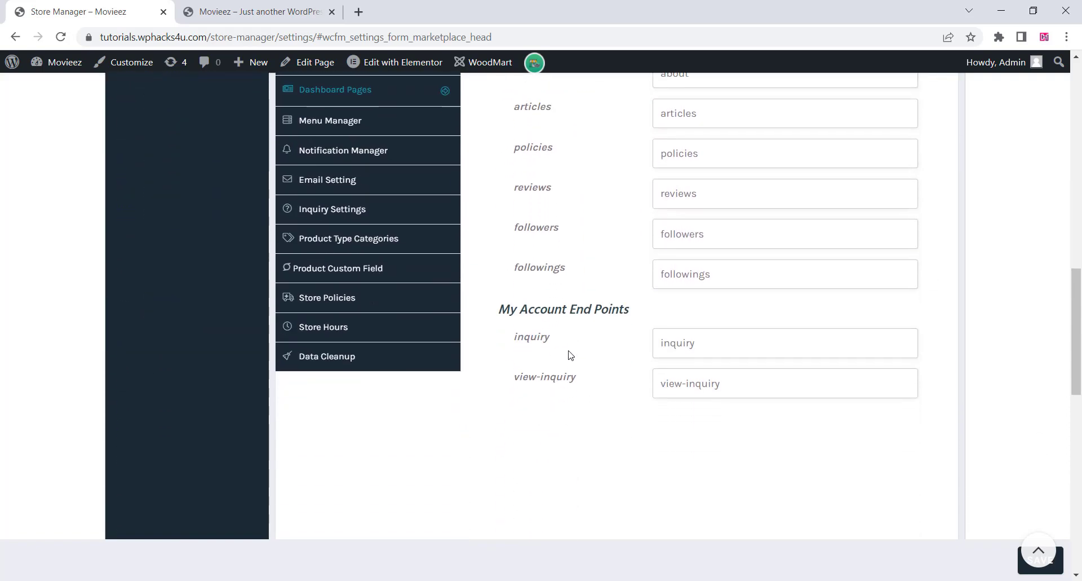
scroll(359, 312, up, 3)
Rename the Products menu item to Tickets in the Menu Manager and save the settings
click(332, 262)
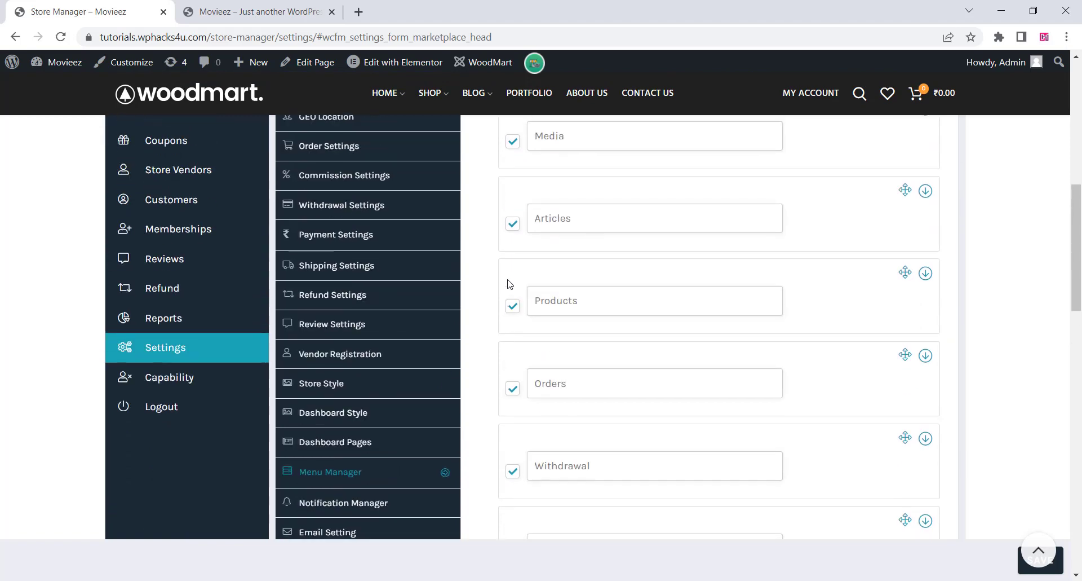
drag(589, 374, 536, 373)
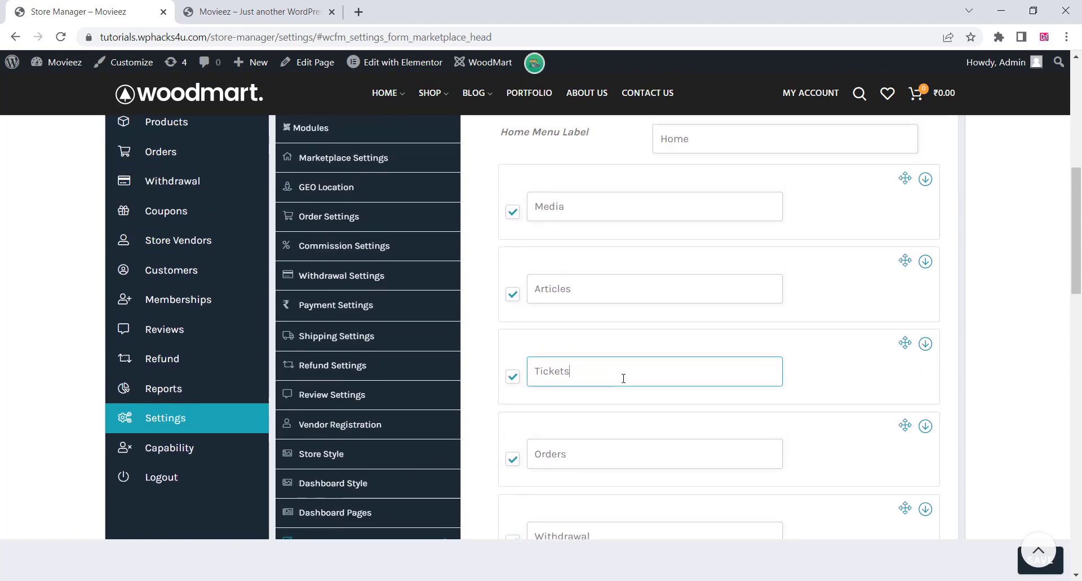
scroll(731, 327, down, 3)
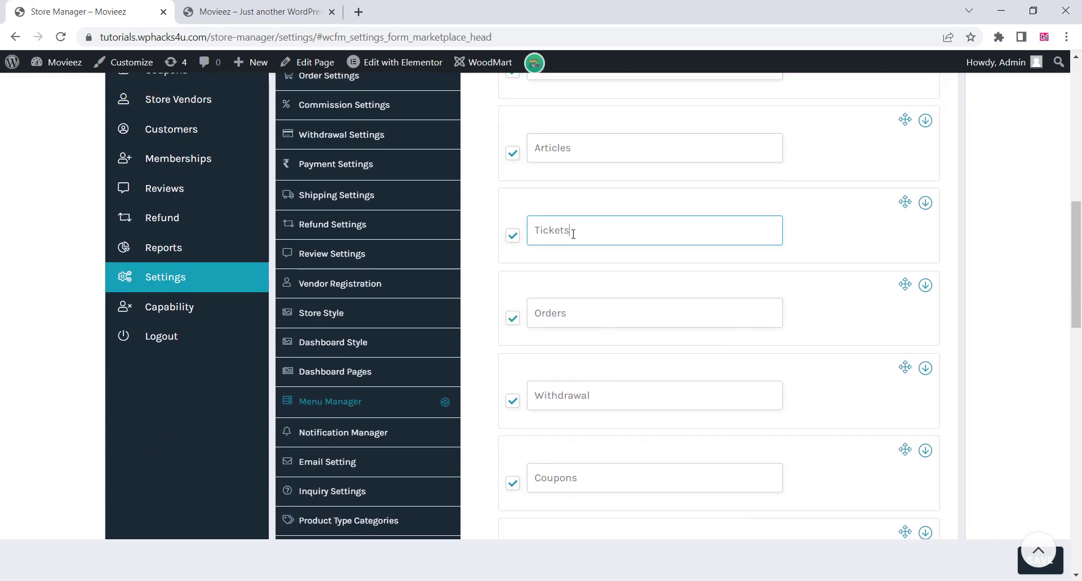
scroll(592, 315, down, 2)
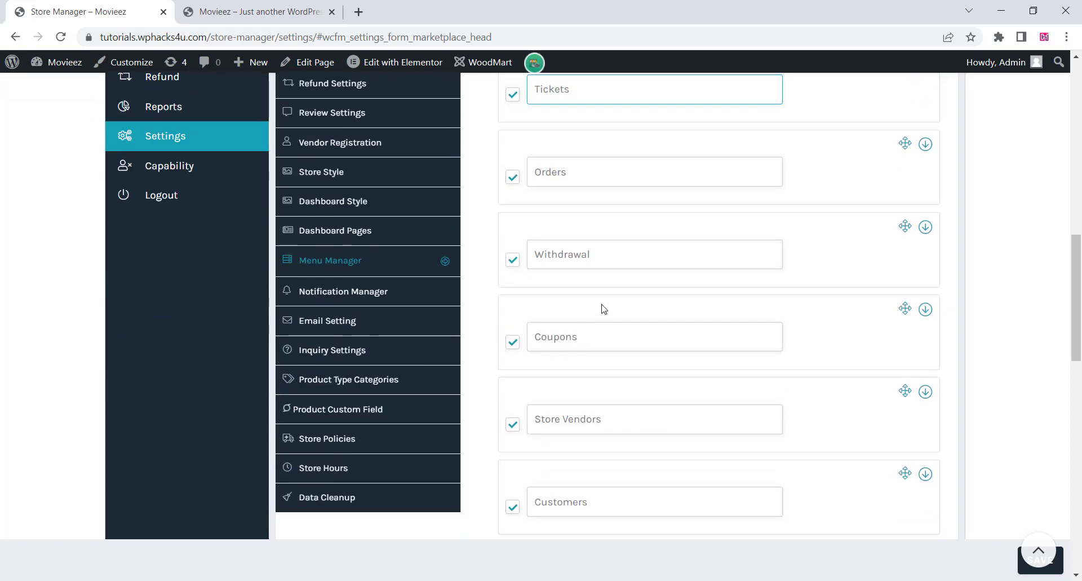
scroll(603, 309, down, 7)
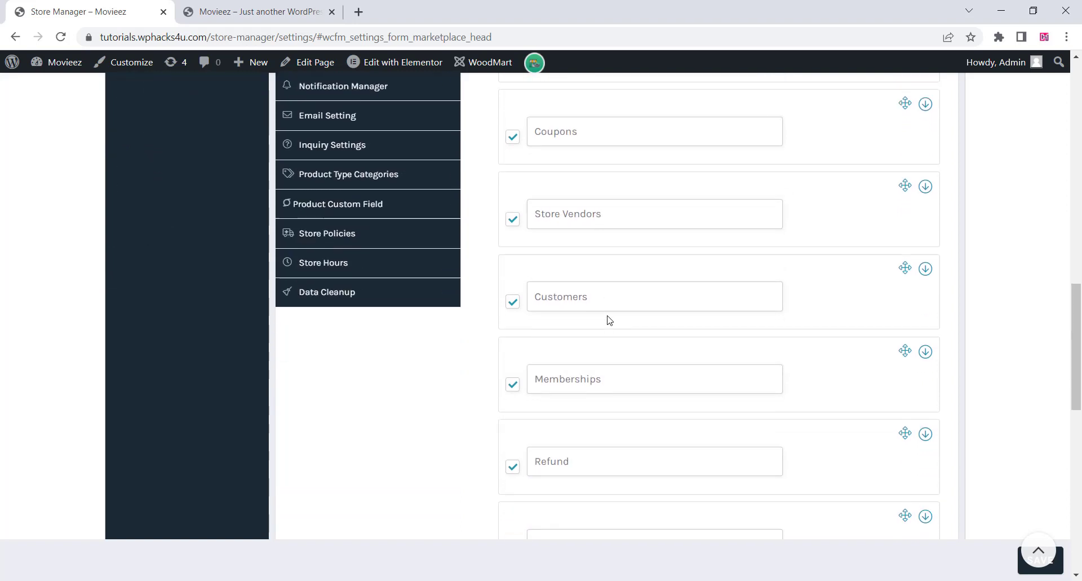
scroll(611, 321, down, 4)
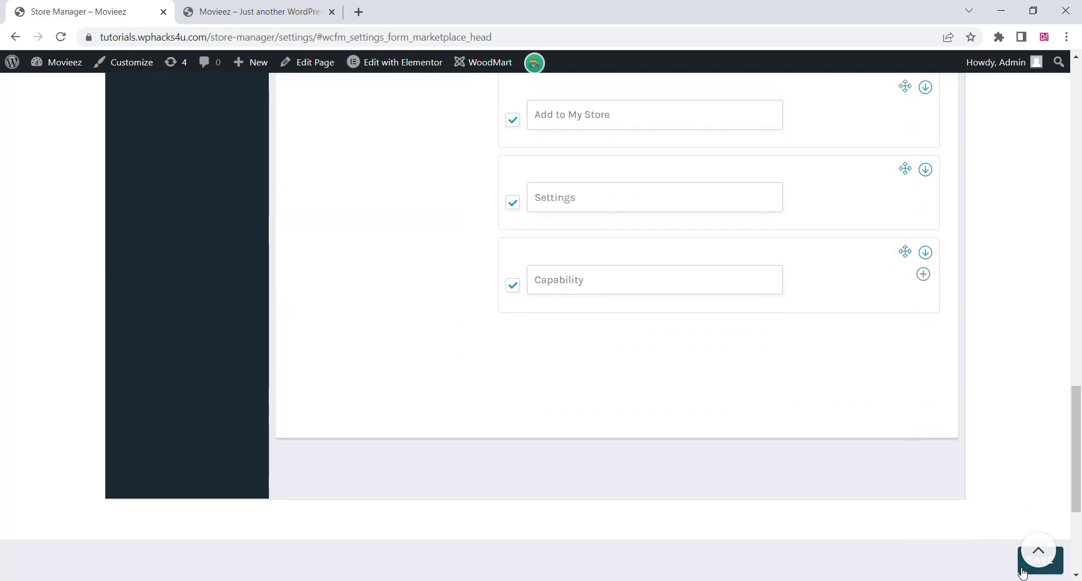
scroll(378, 350, up, 10)
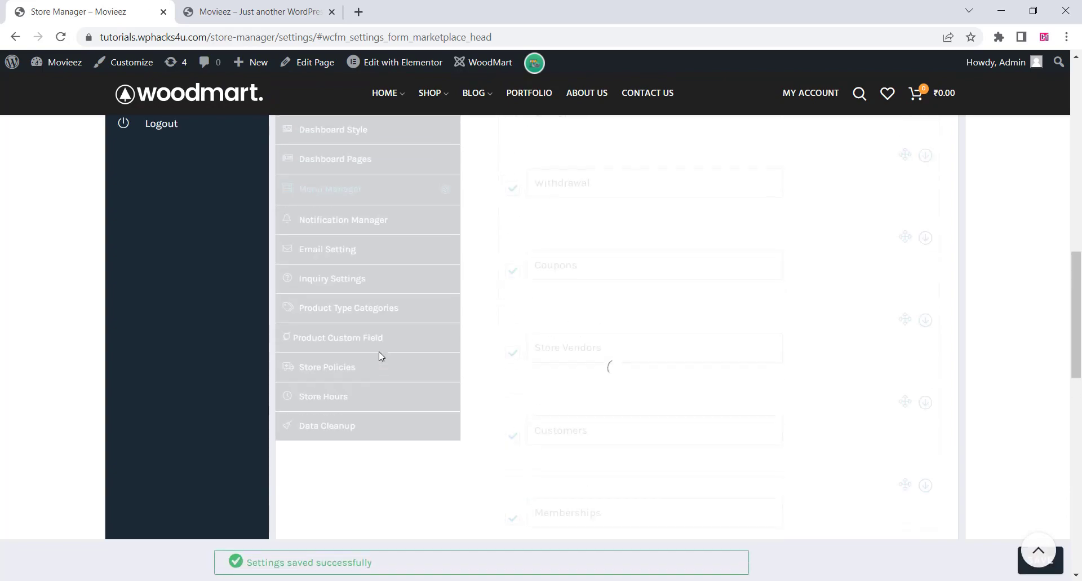
Examine the Notification Manager, Email Setting and Inquiry Settings sections of the store manager
click(352, 363)
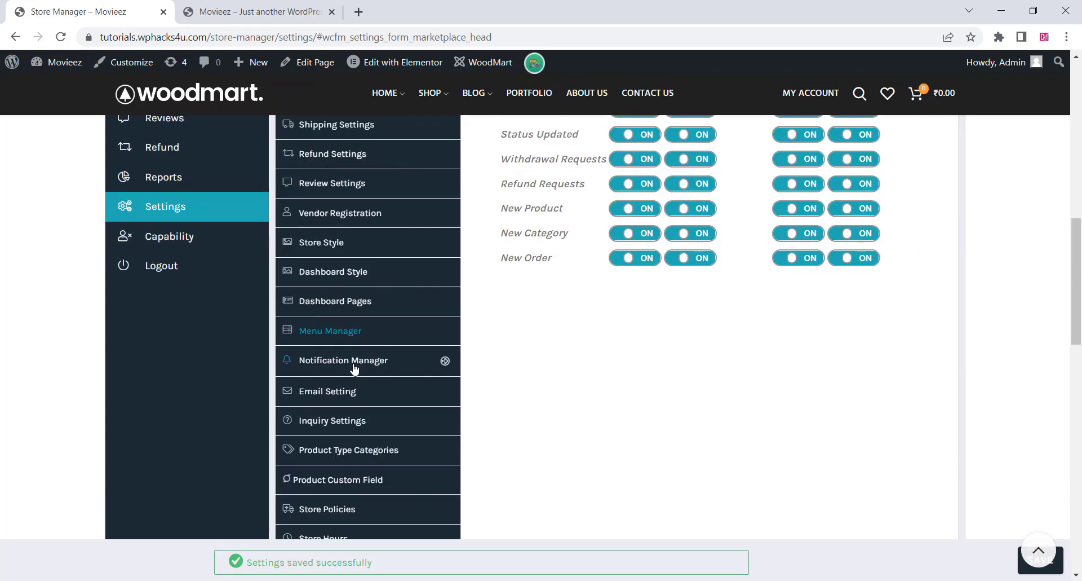
scroll(628, 345, down, 8)
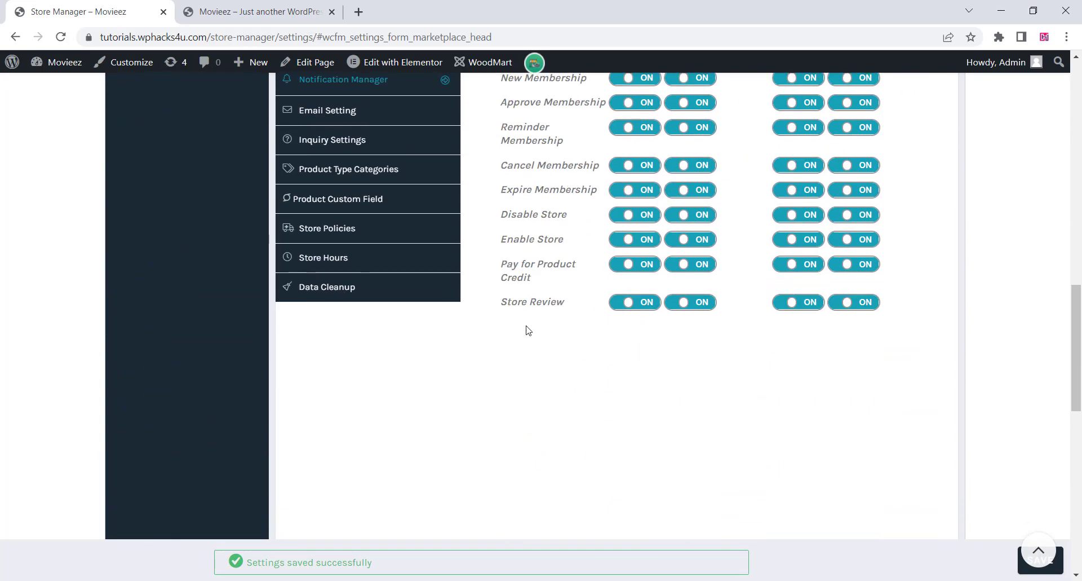
click(337, 254)
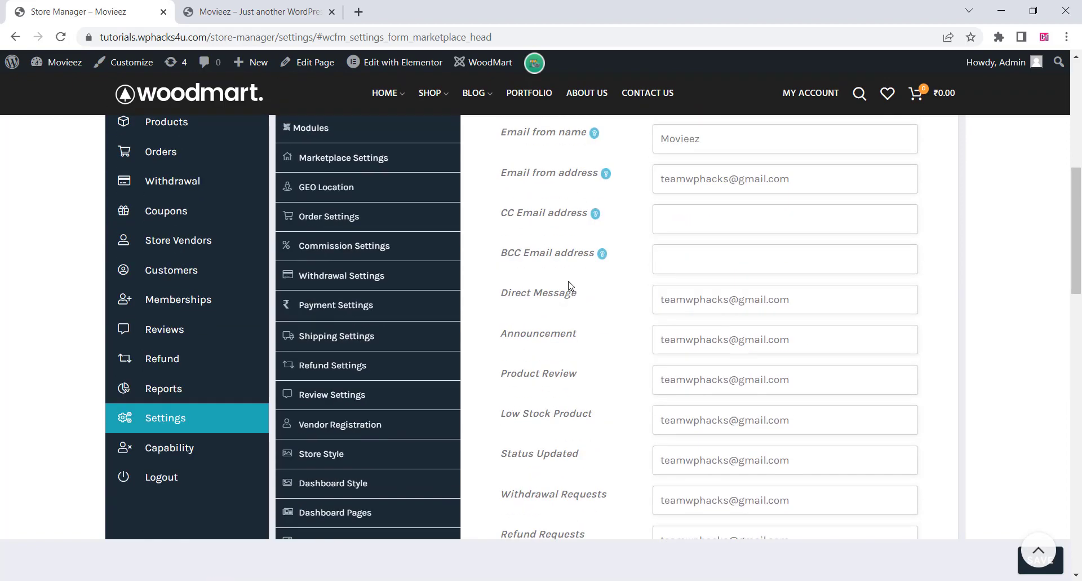
scroll(329, 415, down, 10)
click(331, 351)
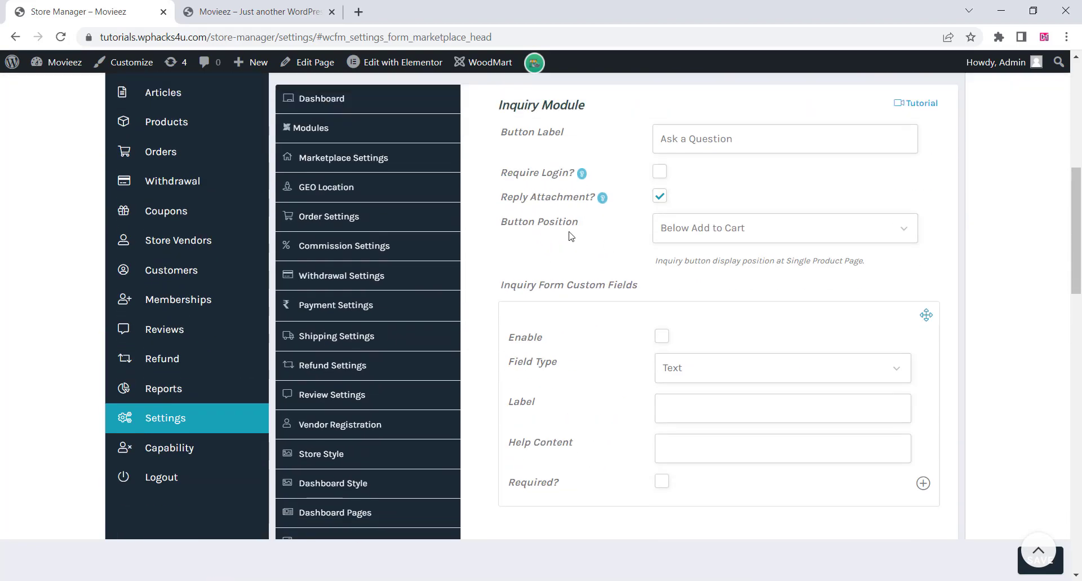
scroll(358, 370, down, 6)
Examine the Product Type Categories settings and the categories offered for variable products
click(358, 309)
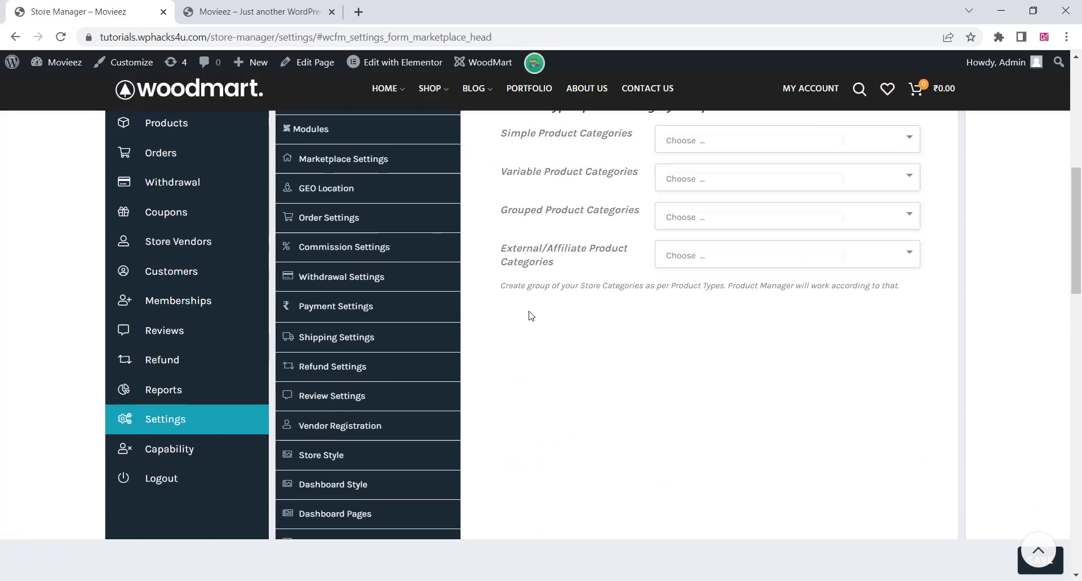
click(668, 321)
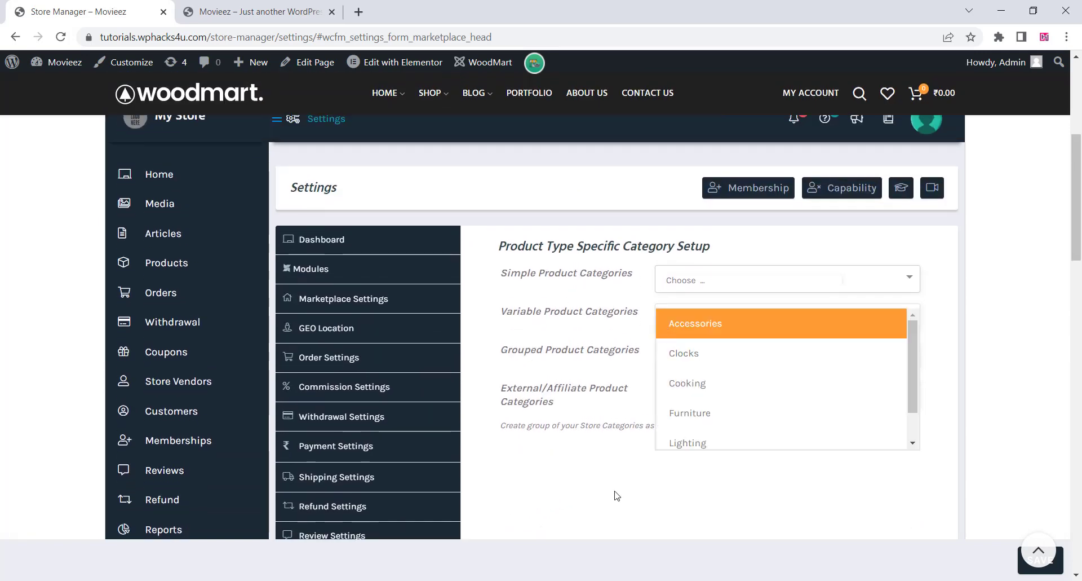
click(599, 494)
Enable the Product Custom Field block and check which product types it can exclude
scroll(350, 406, down, 9)
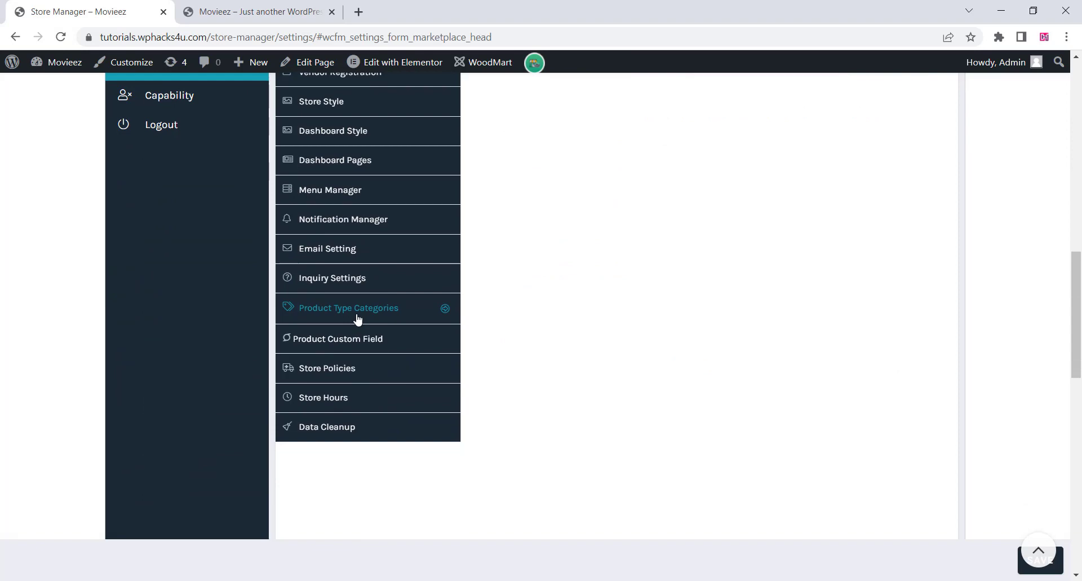
click(337, 341)
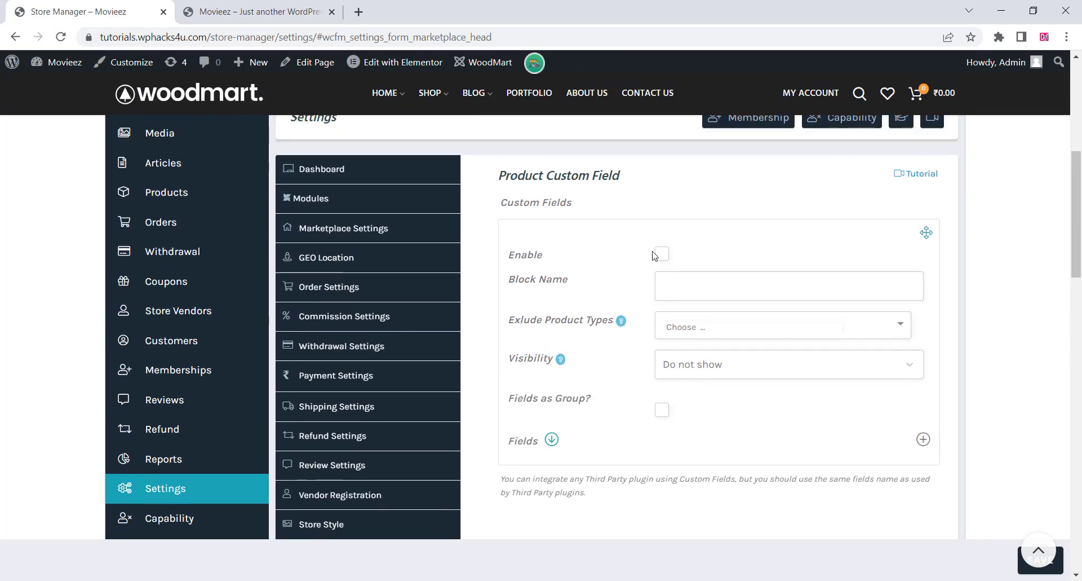
click(683, 327)
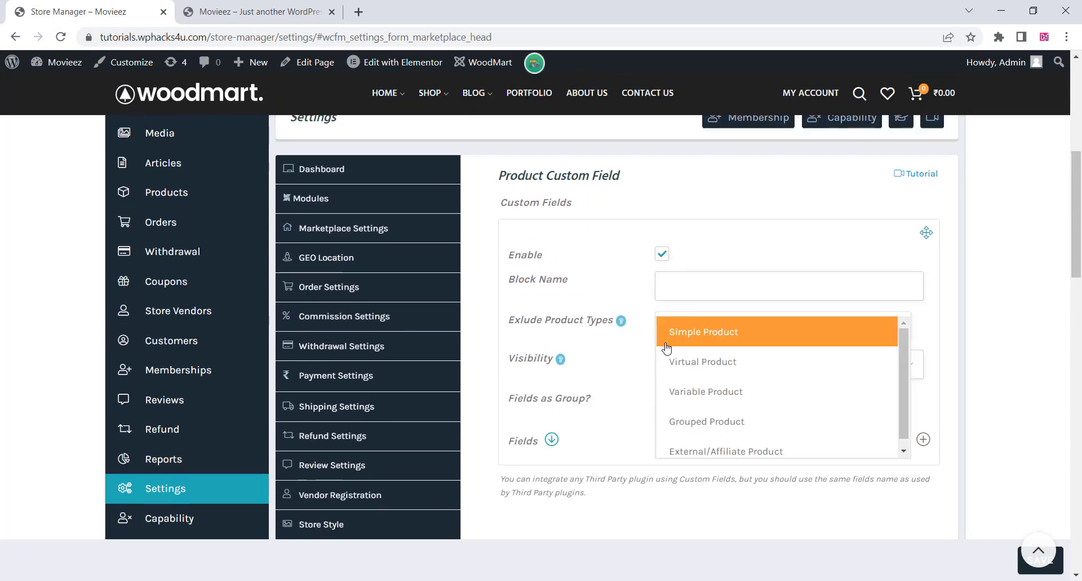
click(608, 509)
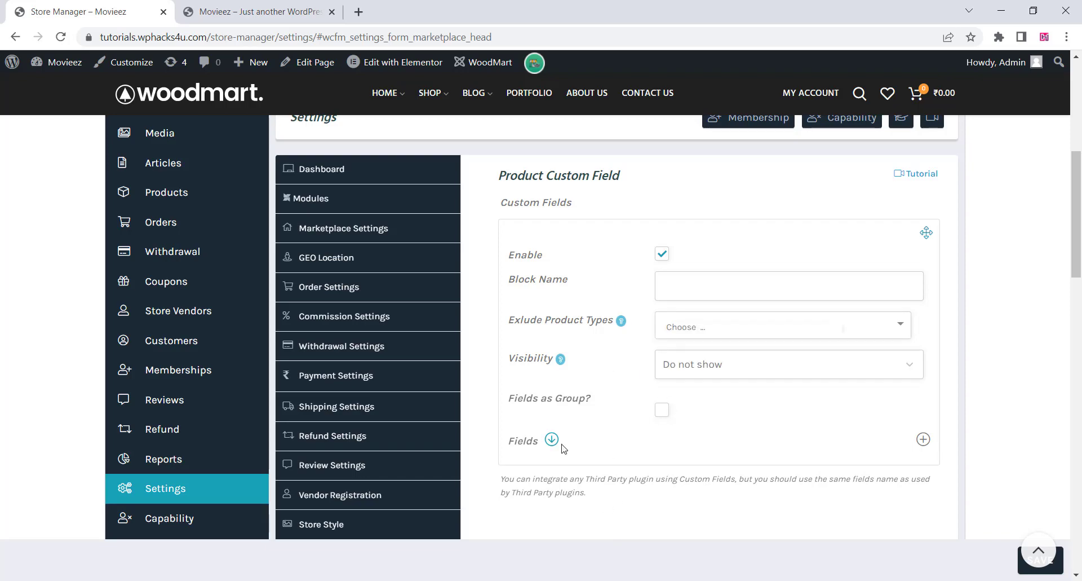
Examine the Store Policies and Store Hours settings, including the policy editors and daily opening and closing slots
scroll(496, 464, down, 8)
click(352, 304)
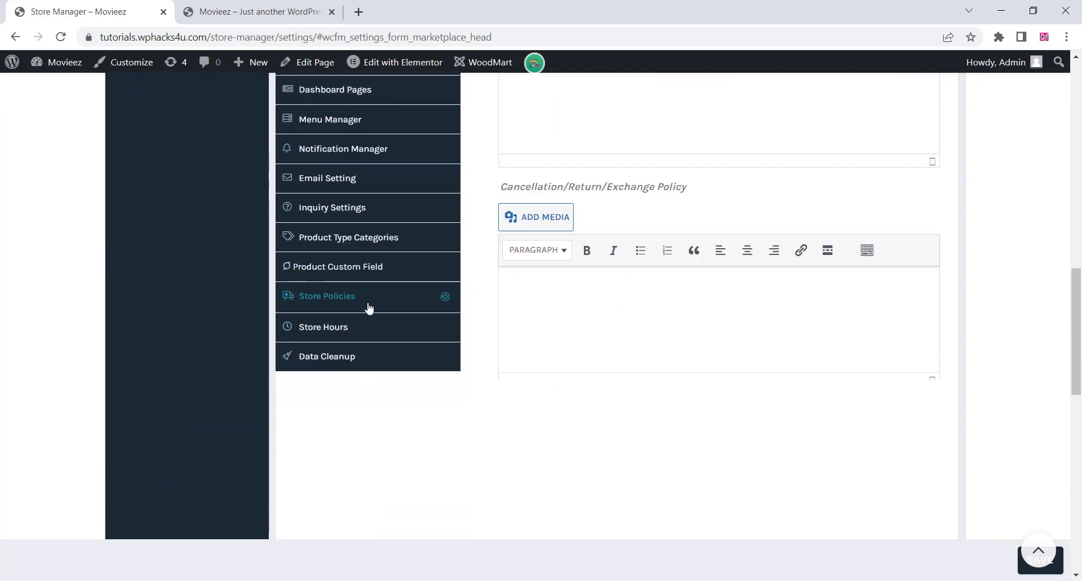
scroll(561, 310, down, 5)
scroll(565, 315, down, 3)
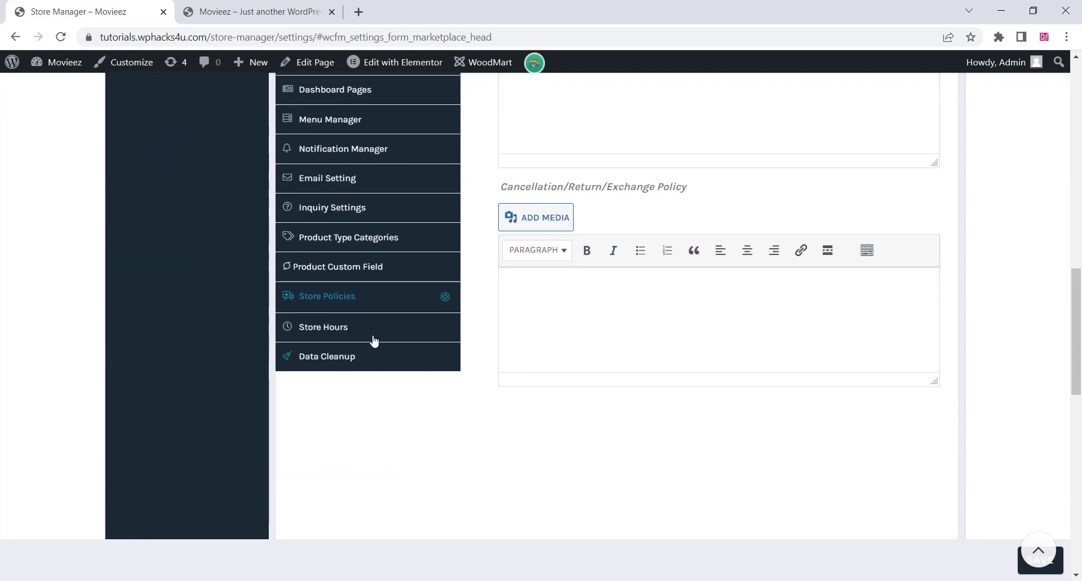
click(359, 331)
scroll(574, 326, down, 12)
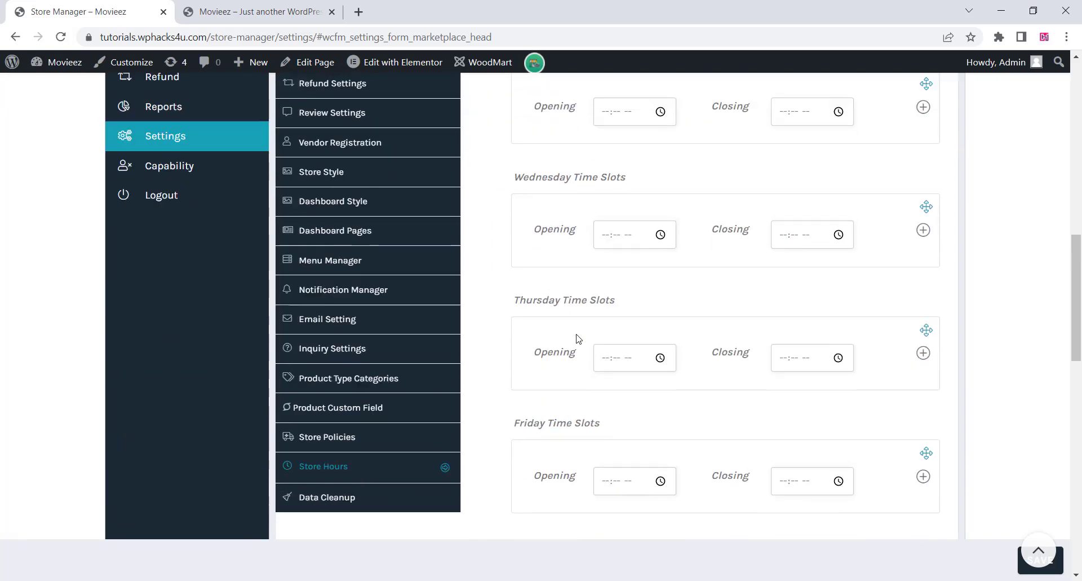
scroll(575, 338, up, 11)
scroll(467, 337, down, 5)
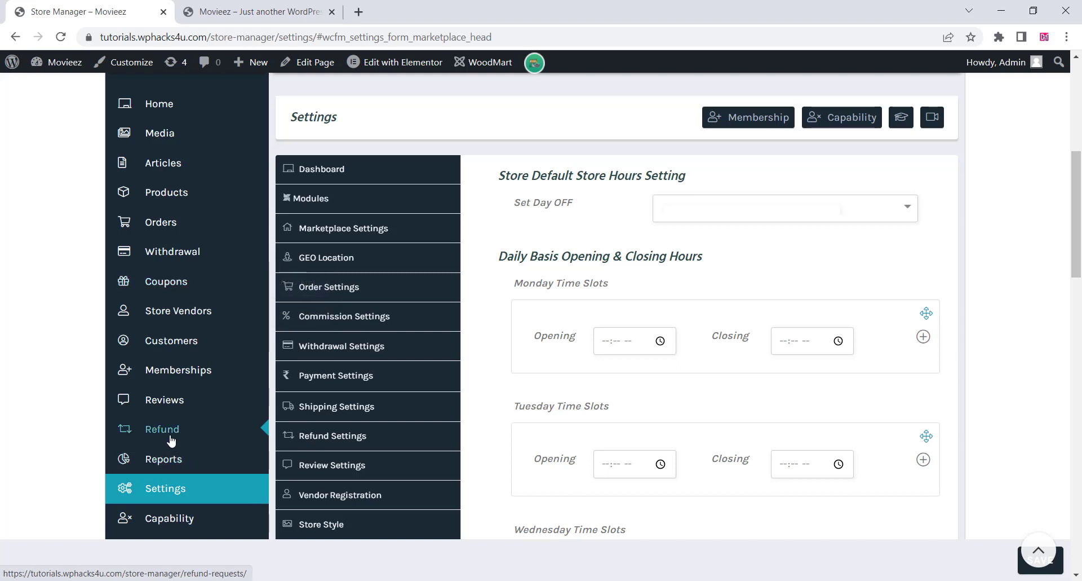
Add a new station vendor for the CARNIVAL CINIMAS store and submit the vendor form
click(179, 314)
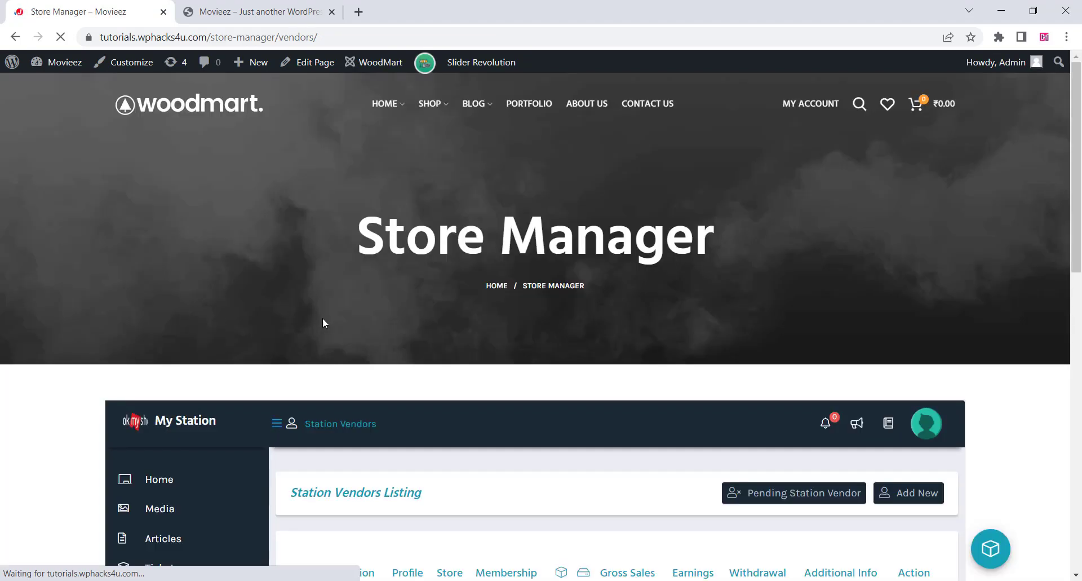
scroll(323, 321, down, 4)
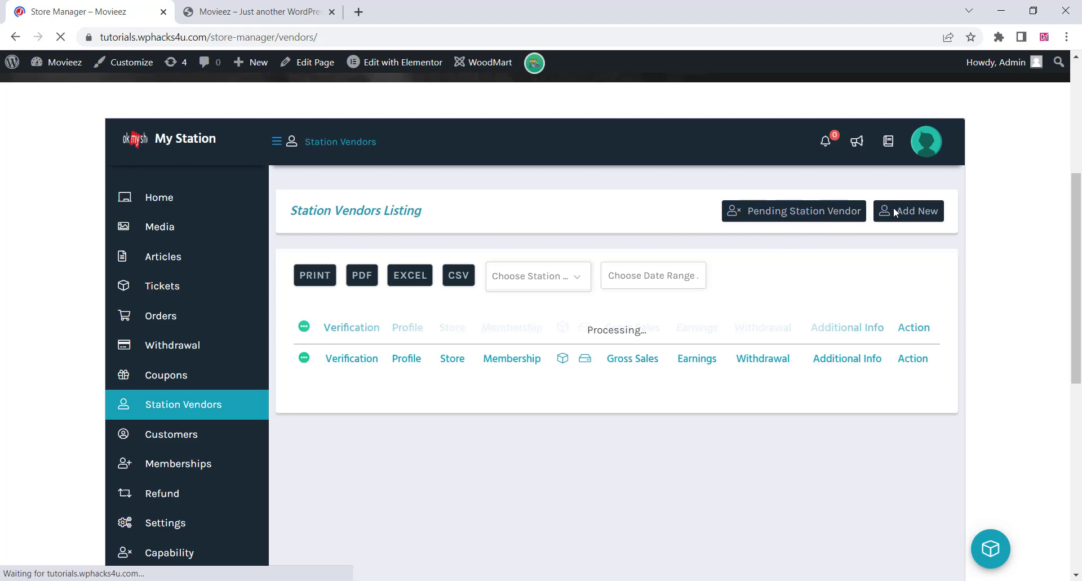
click(910, 214)
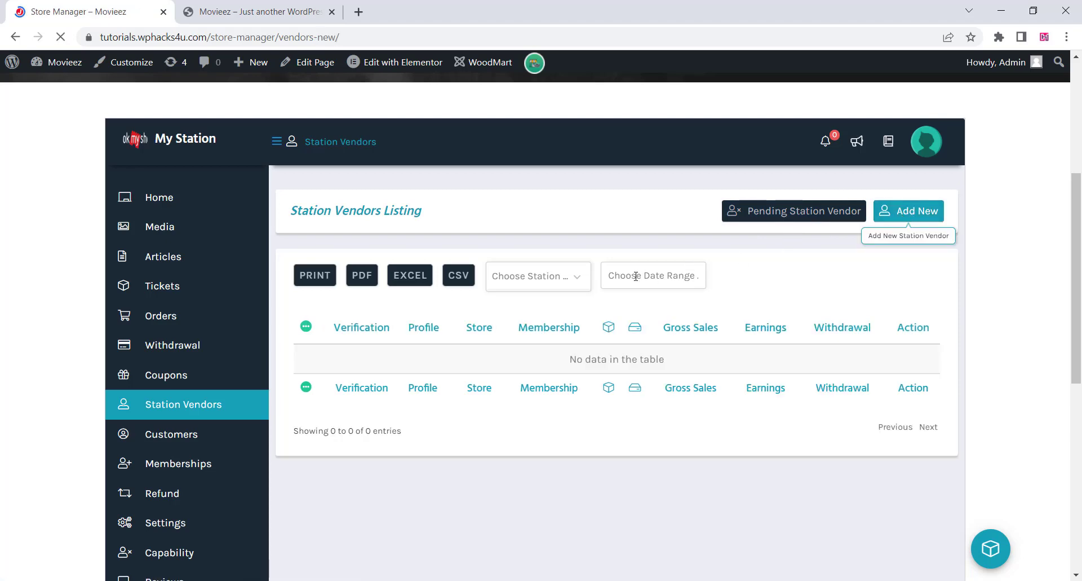
scroll(541, 285, down, 15)
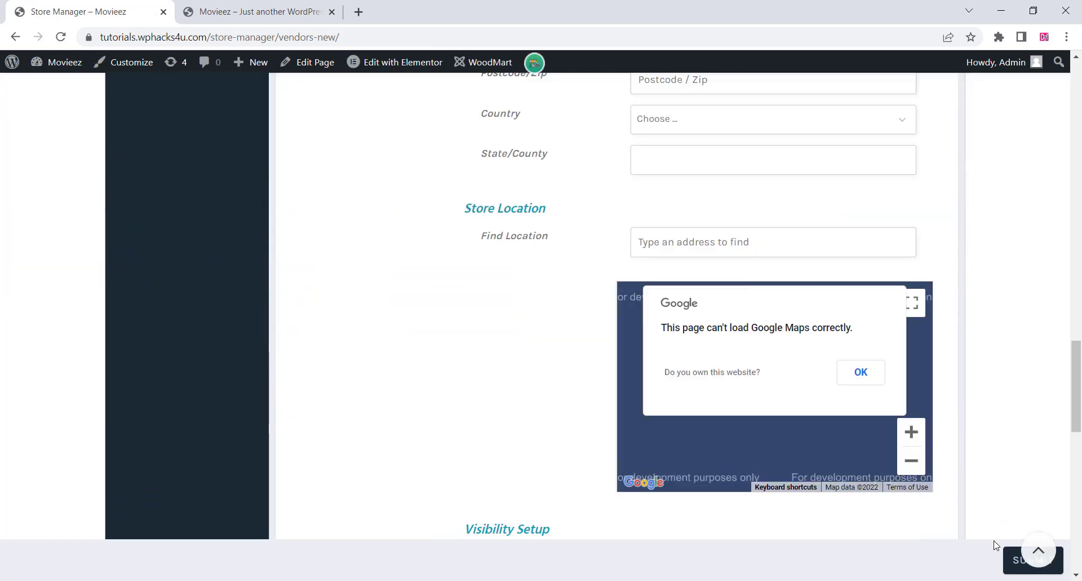
click(1018, 568)
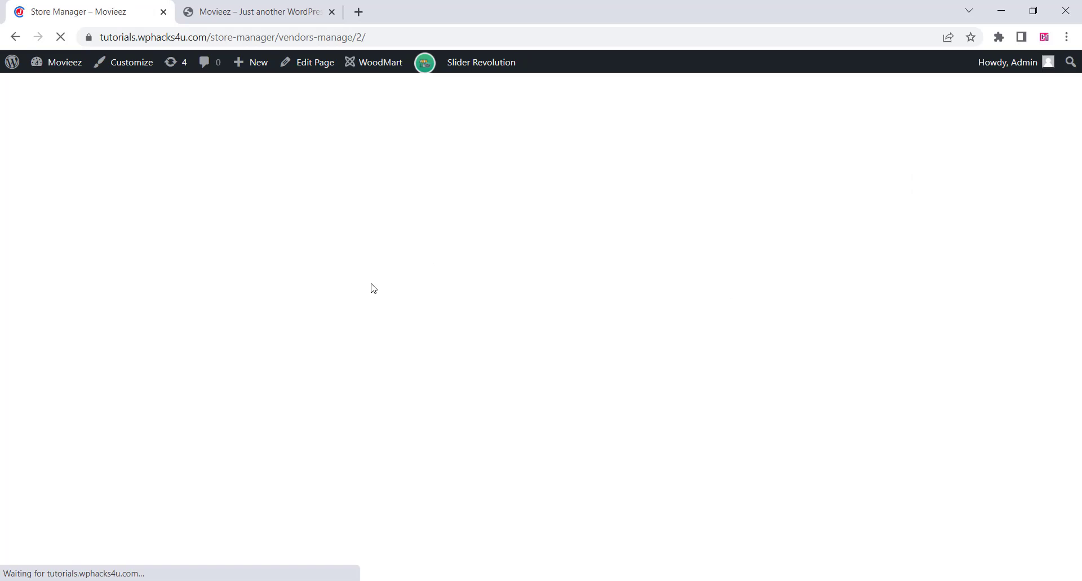
Review the CARNIVAL CINIMAS vendor's management page, including its store details and profile section
scroll(405, 283, down, 4)
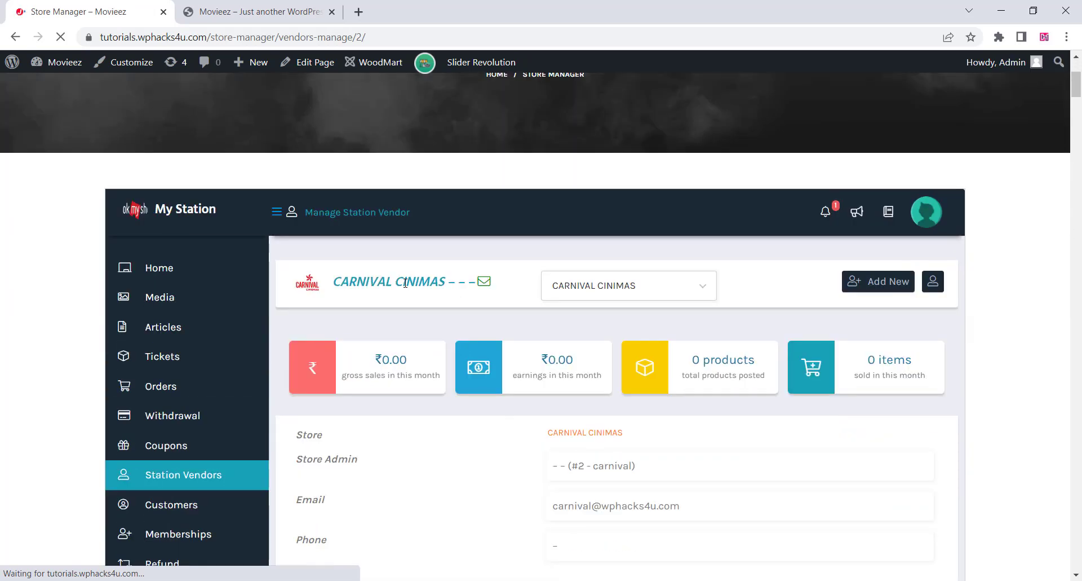
scroll(405, 283, down, 3)
scroll(405, 288, down, 4)
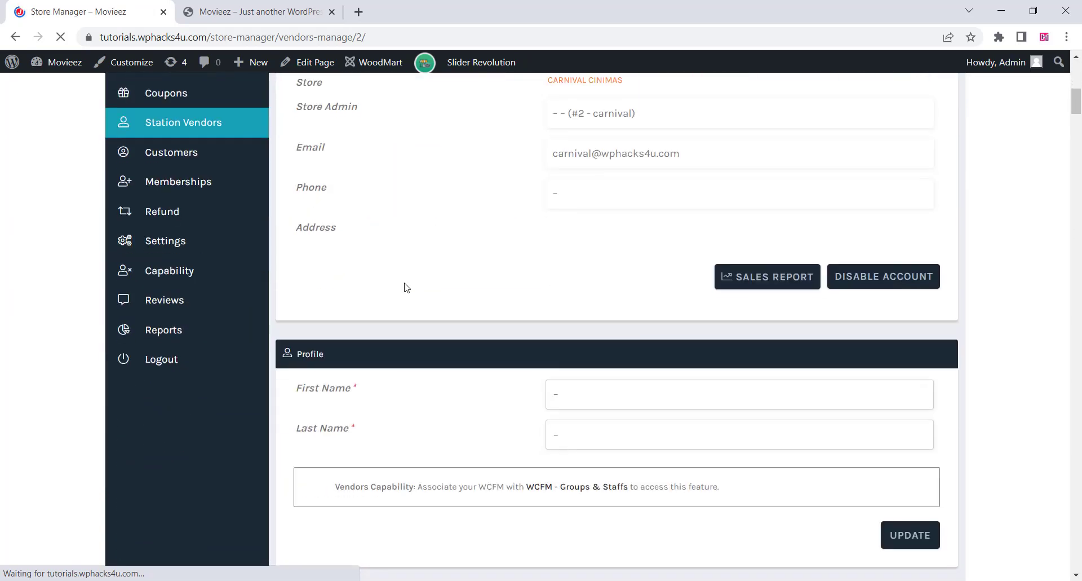
scroll(405, 287, up, 7)
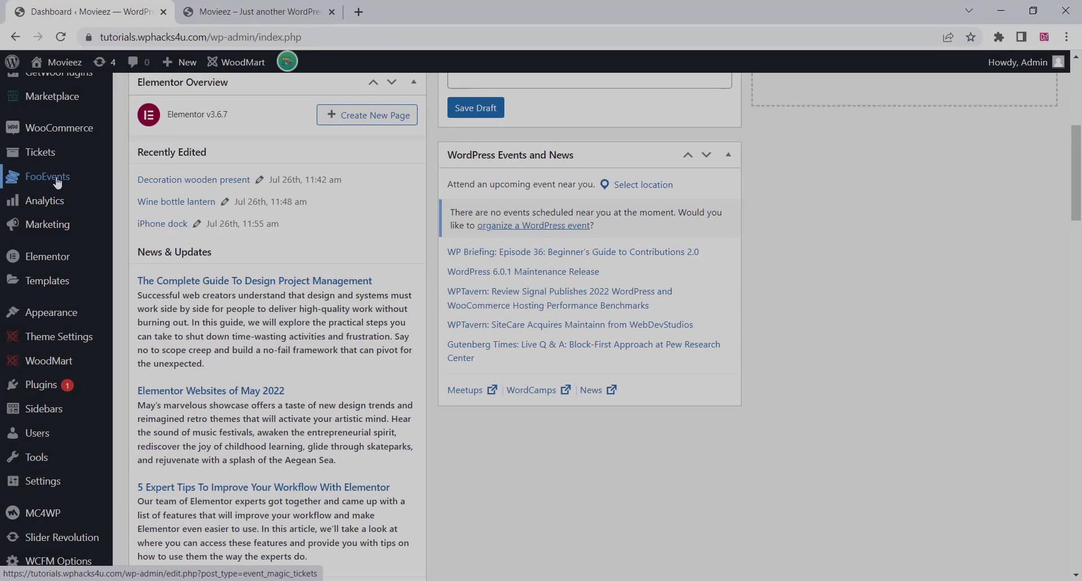
Open the FooEvents plugin settings in the WordPress admin
mouse_move(57, 179)
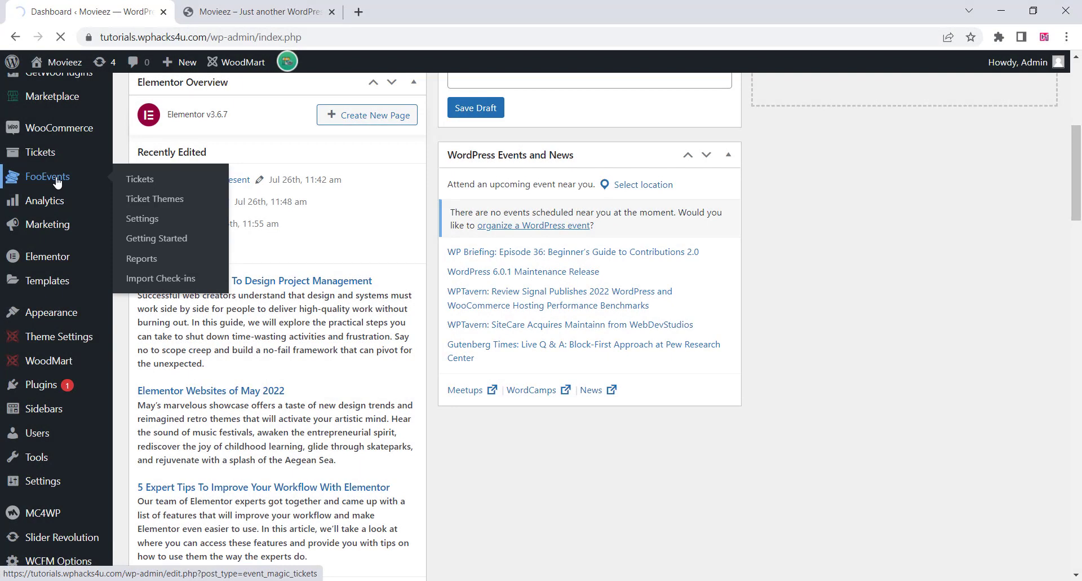
click(57, 179)
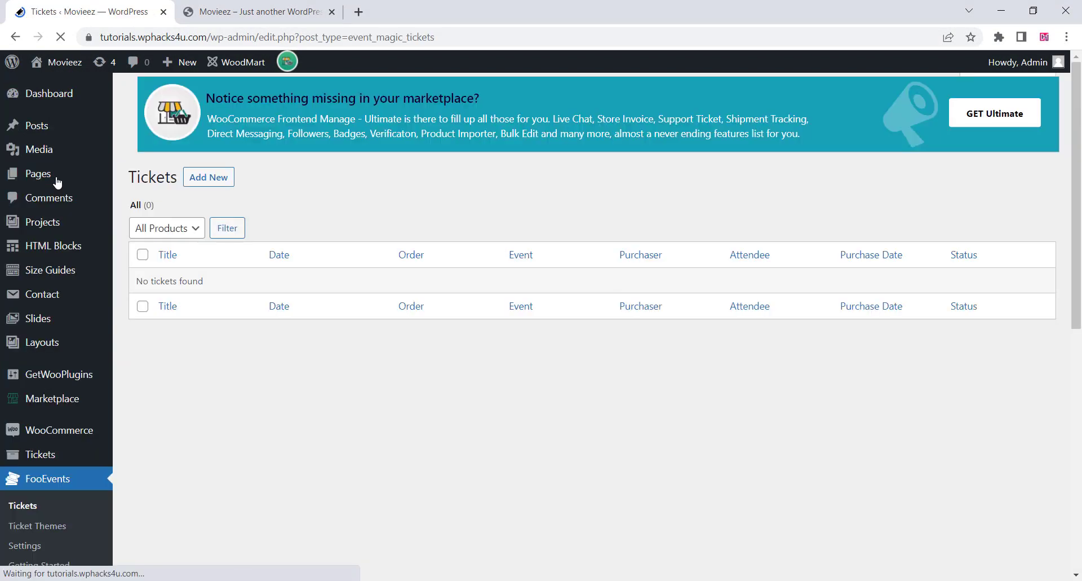
scroll(57, 418, down, 4)
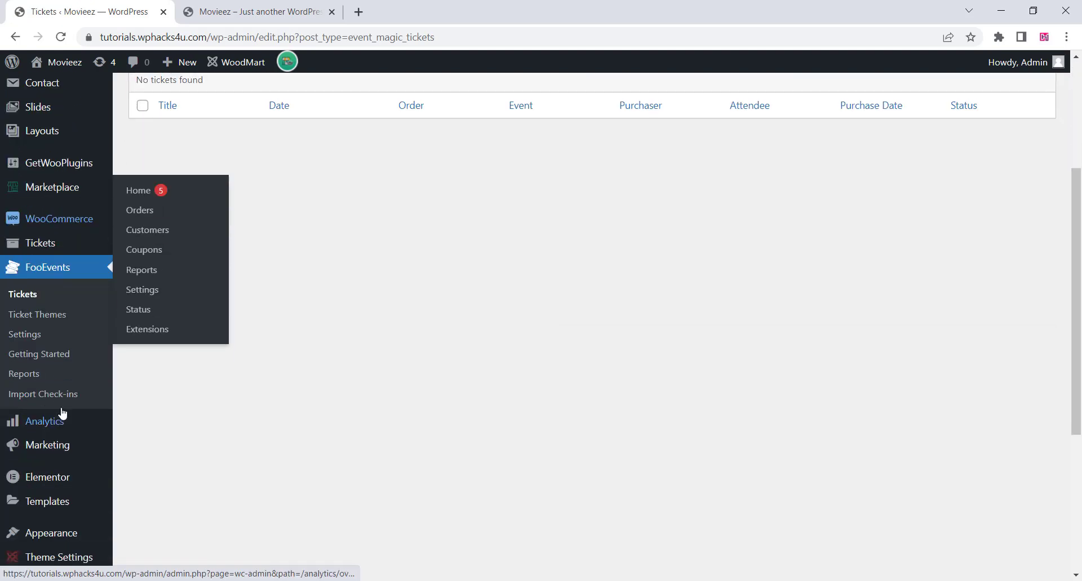
click(34, 340)
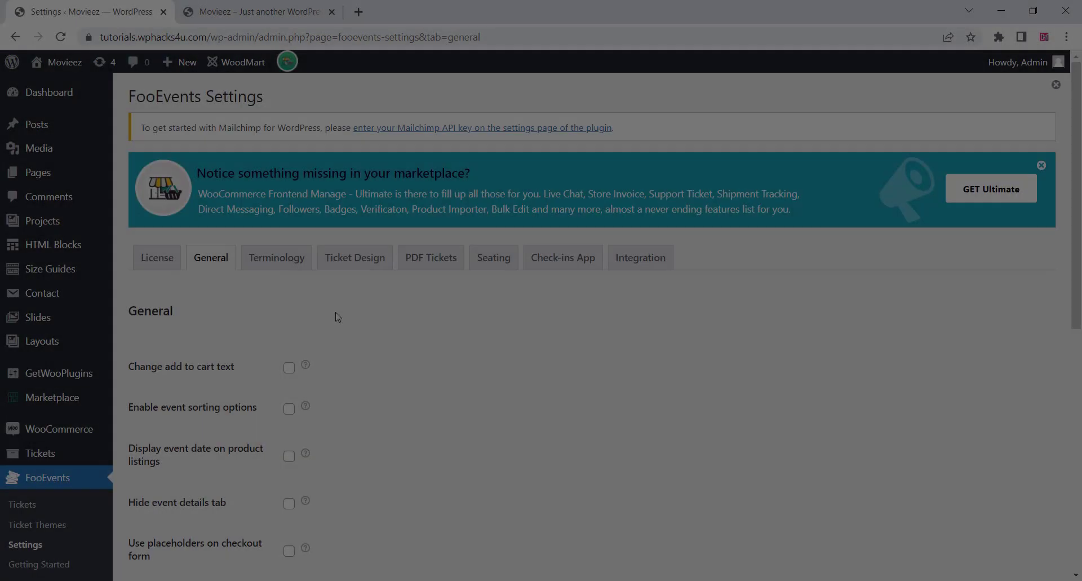
Enable changed add to cart text, event dates on product listings and checkout form placeholders, and save the general FooEvents settings
scroll(309, 318, down, 1)
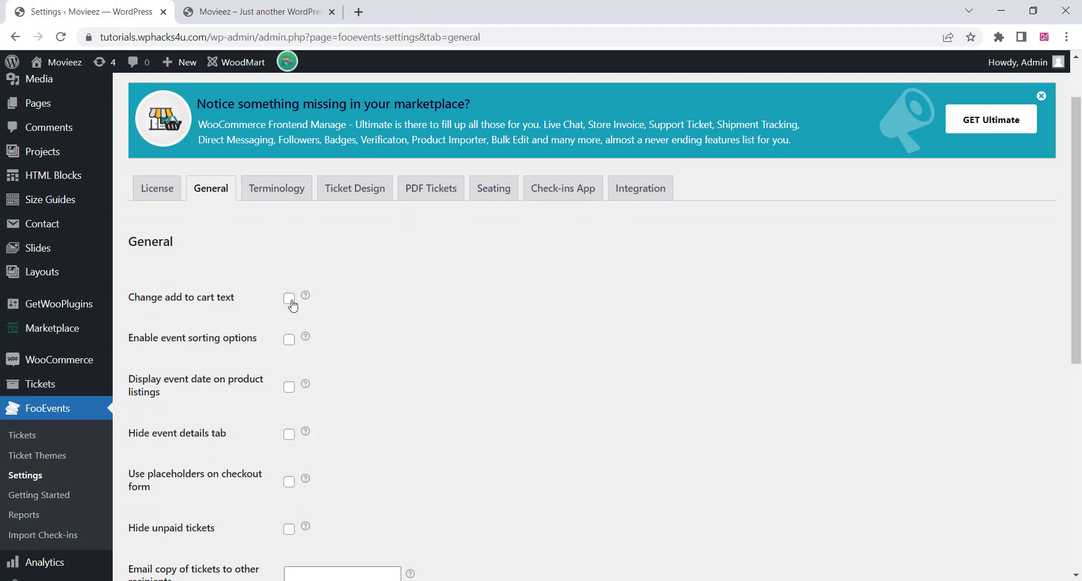
scroll(283, 346, down, 2)
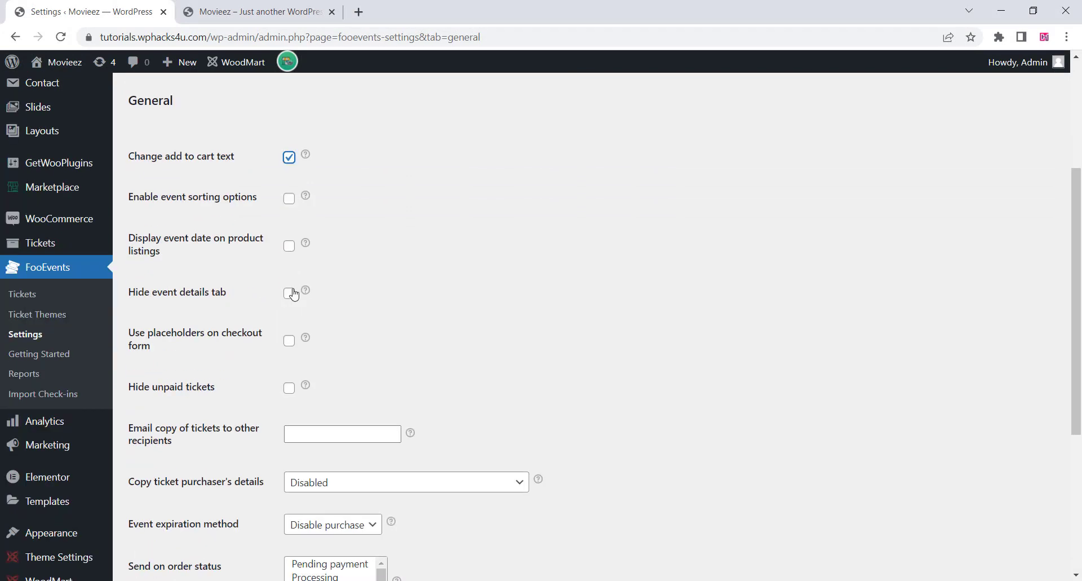
click(289, 248)
scroll(282, 345, down, 1)
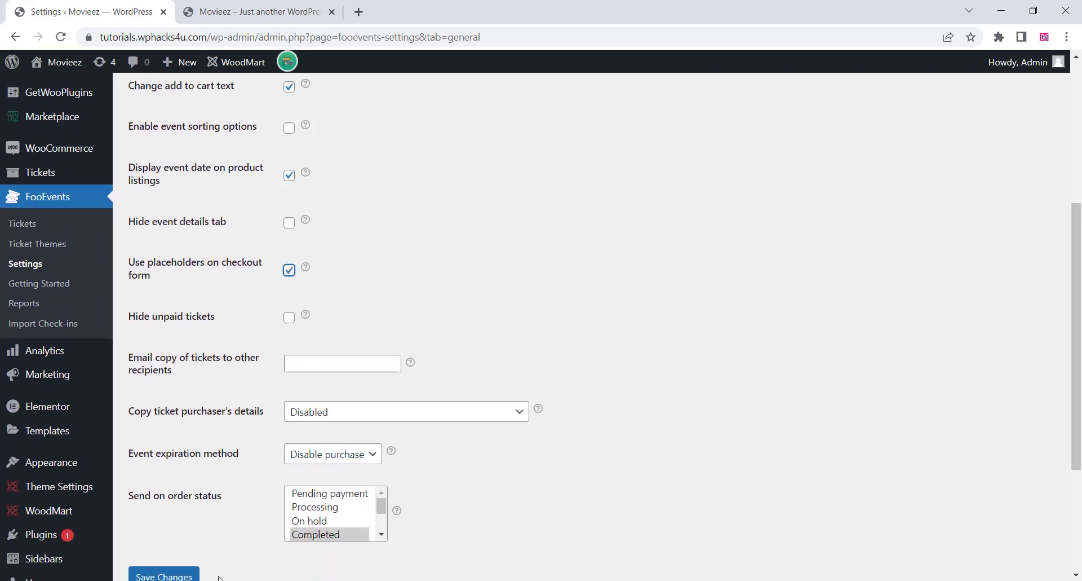
scroll(269, 482, down, 3)
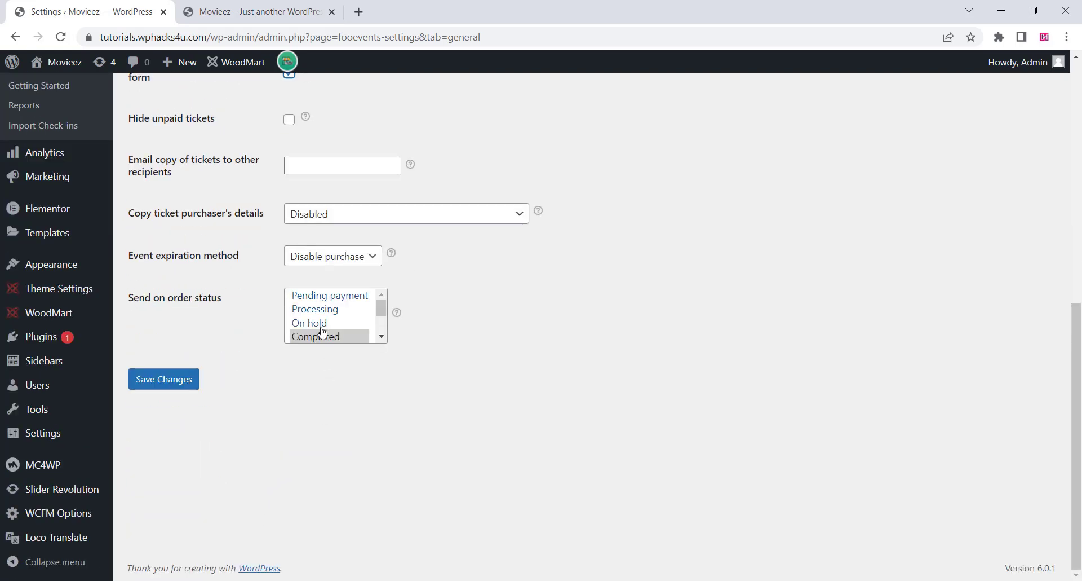
scroll(321, 335, up, 1)
click(157, 460)
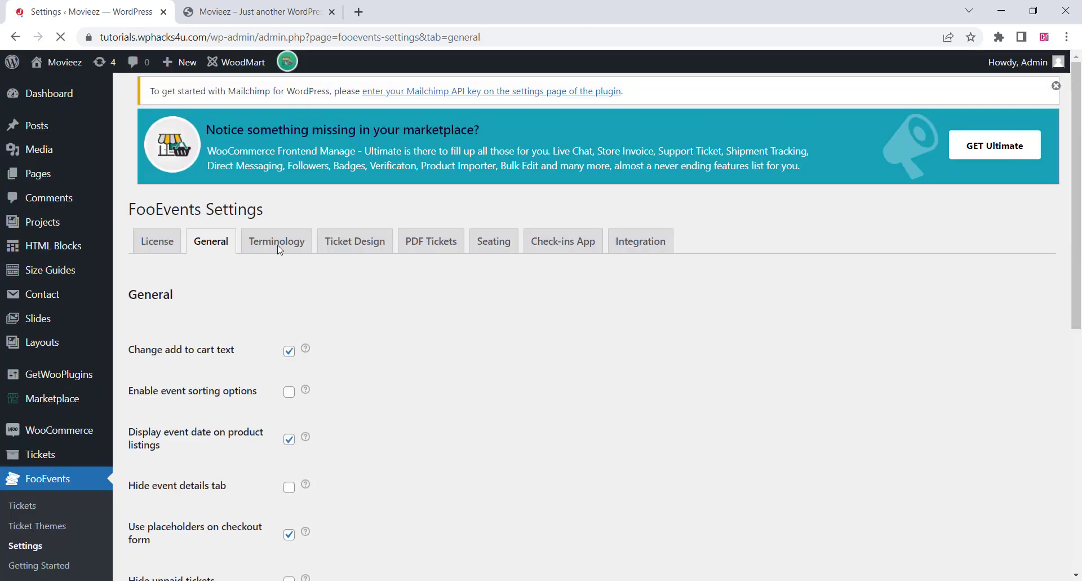
Set the red ticket logo image from the media library as the global ticket logo in the FooEvents ticket design settings
click(277, 260)
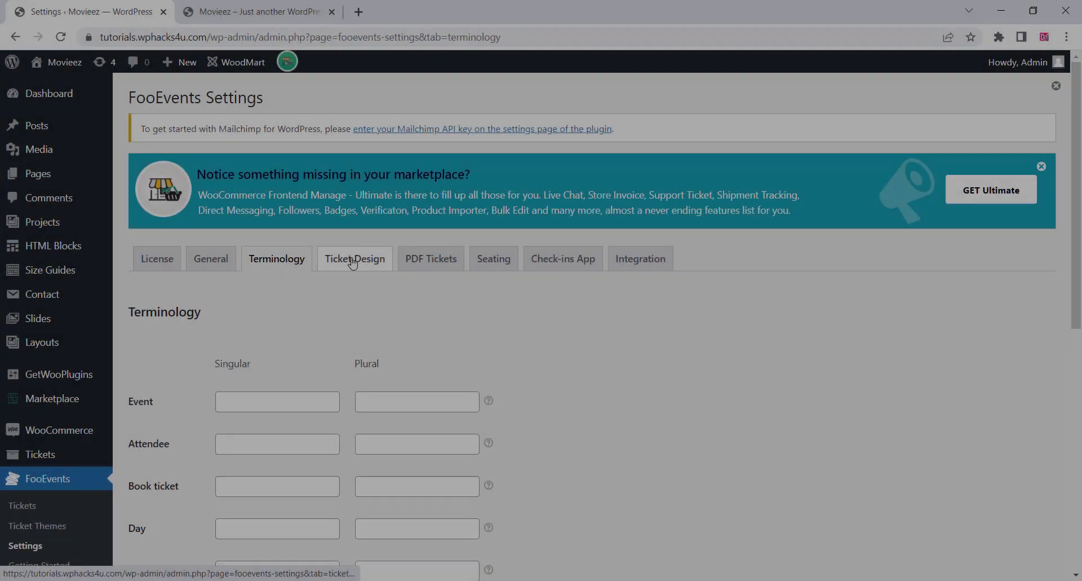
click(353, 261)
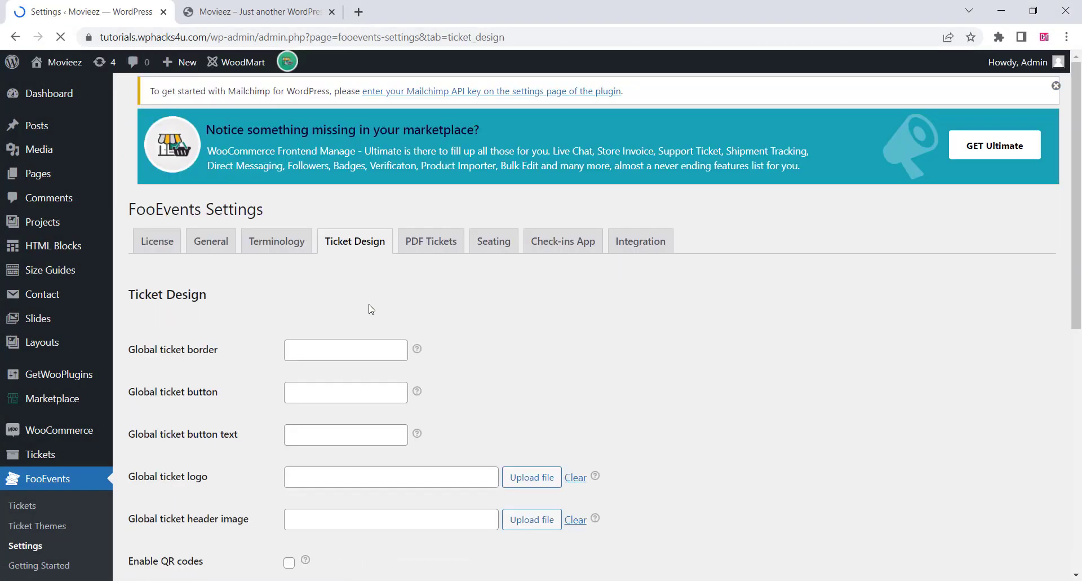
scroll(371, 309, down, 4)
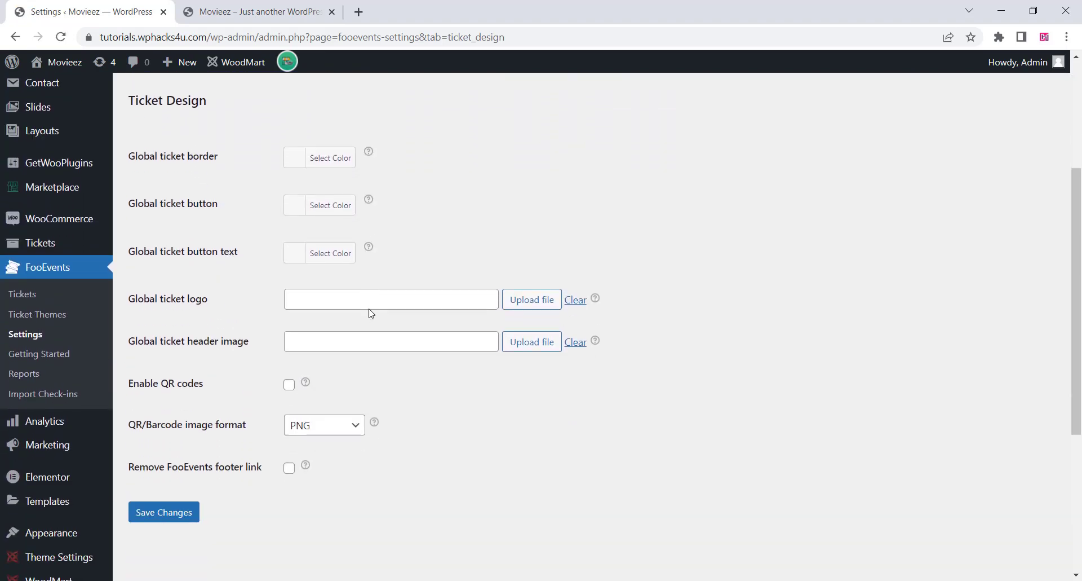
click(541, 307)
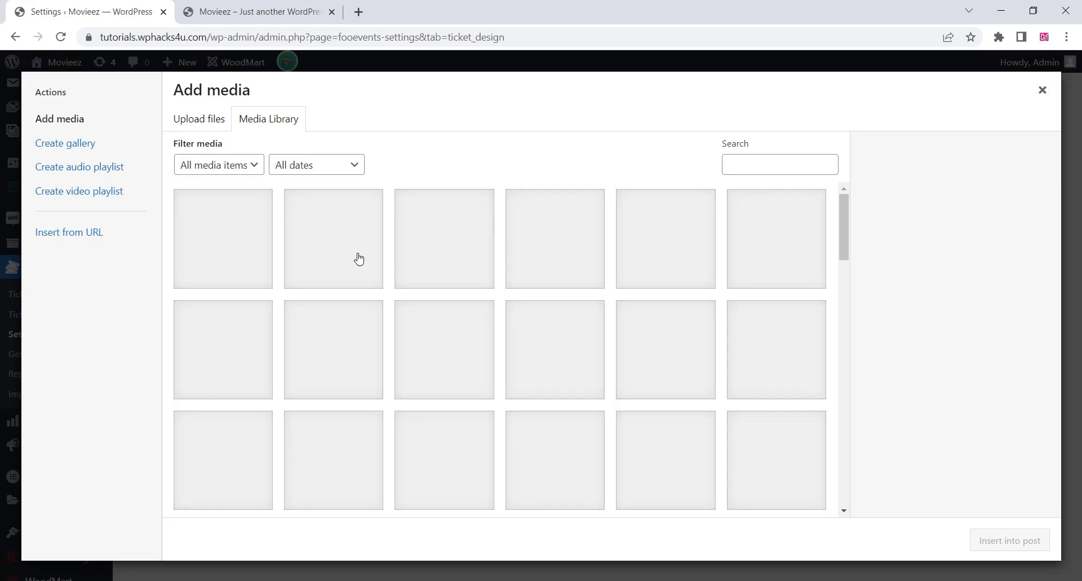
click(330, 248)
click(1002, 544)
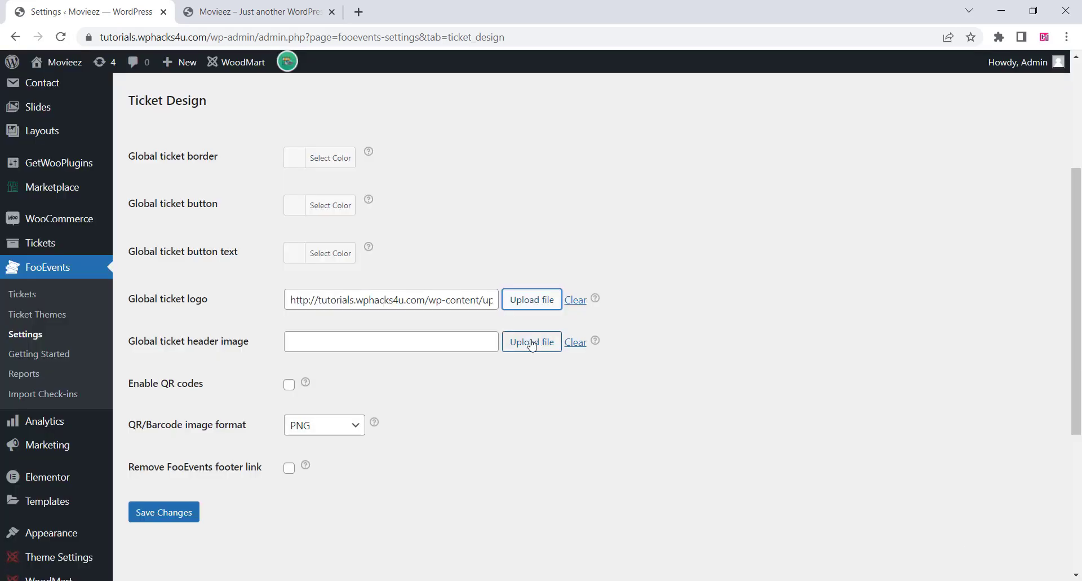
Use the dark background image as the global ticket header image, enable QR codes and save the ticket design settings
click(531, 343)
click(786, 264)
click(1009, 539)
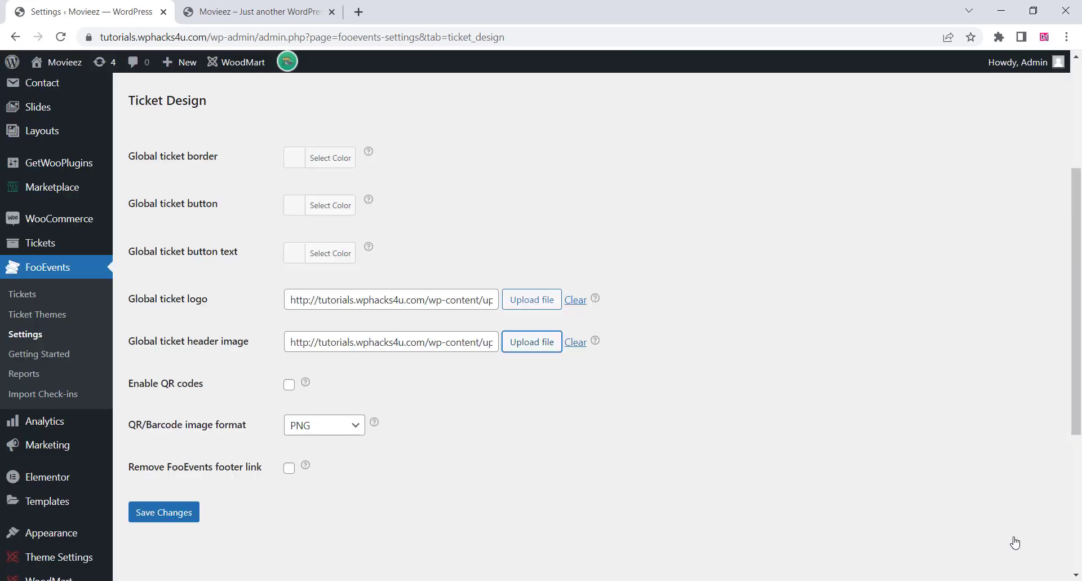
click(289, 384)
click(178, 521)
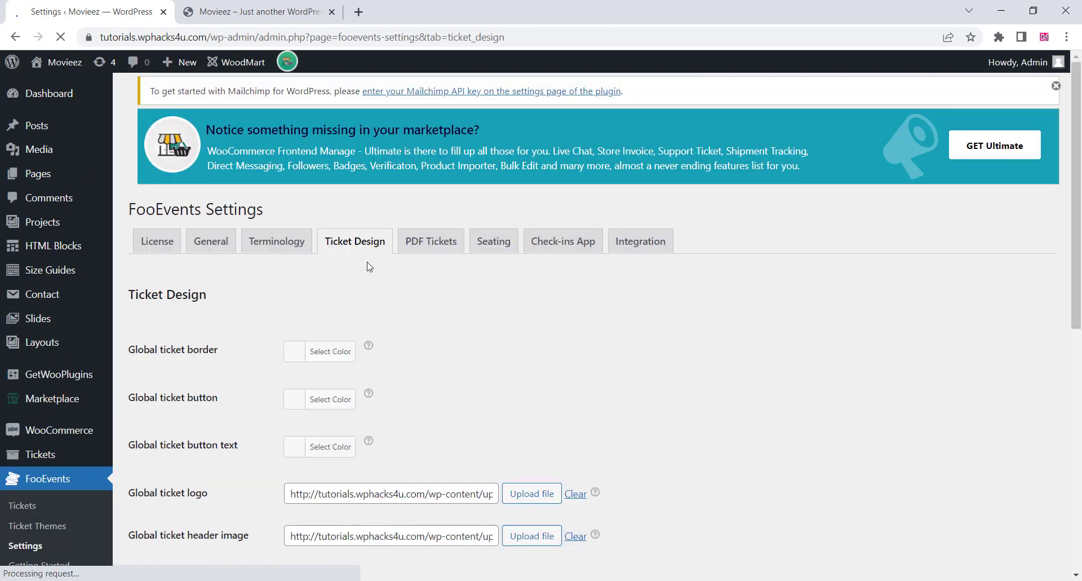
Enable PDF tickets, PDF ticket downloads and attaching the PDF ticket to the HTML ticket email, and save the PDF settings
click(441, 263)
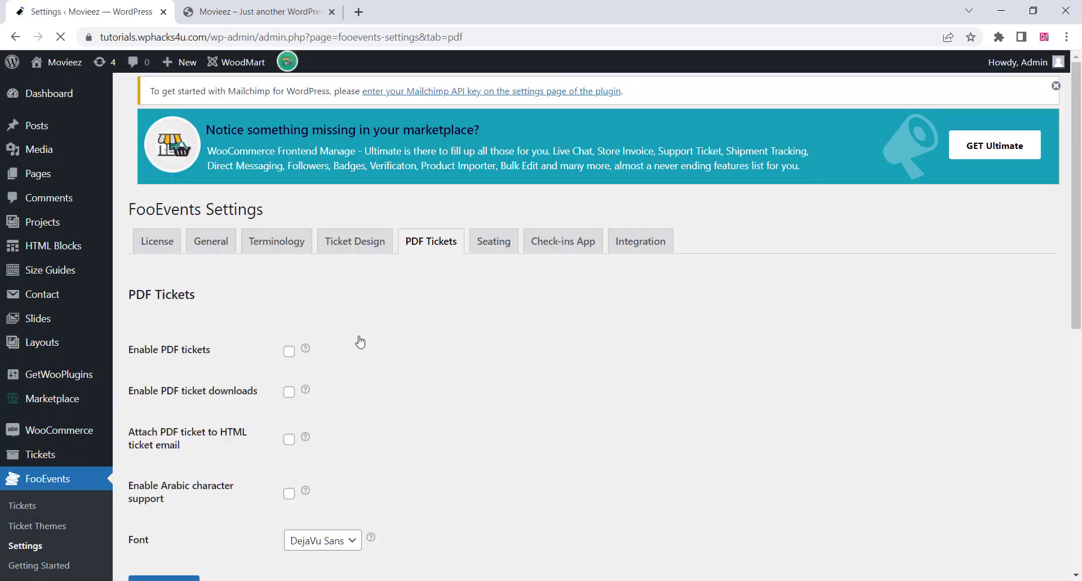
scroll(315, 321, down, 2)
click(289, 299)
click(289, 339)
click(289, 386)
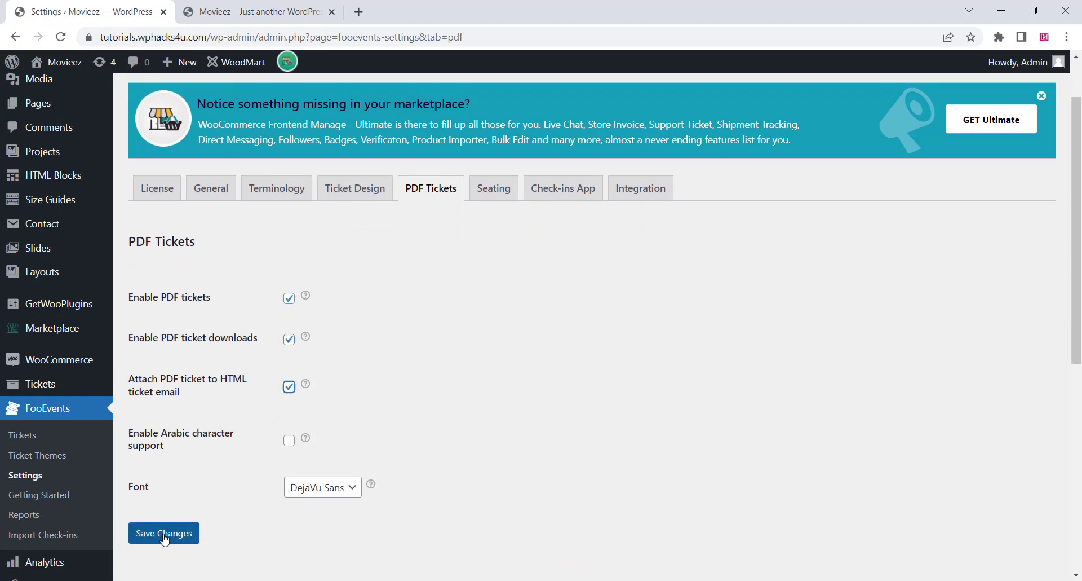
click(164, 533)
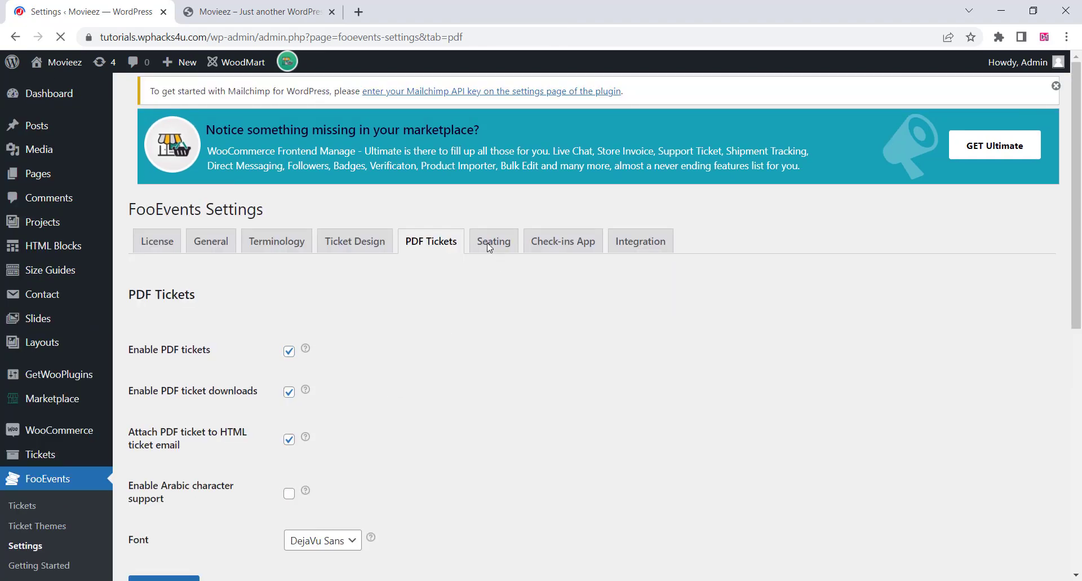
Set the available seat color to green #81d742 in the FooEvents seating settings
click(492, 263)
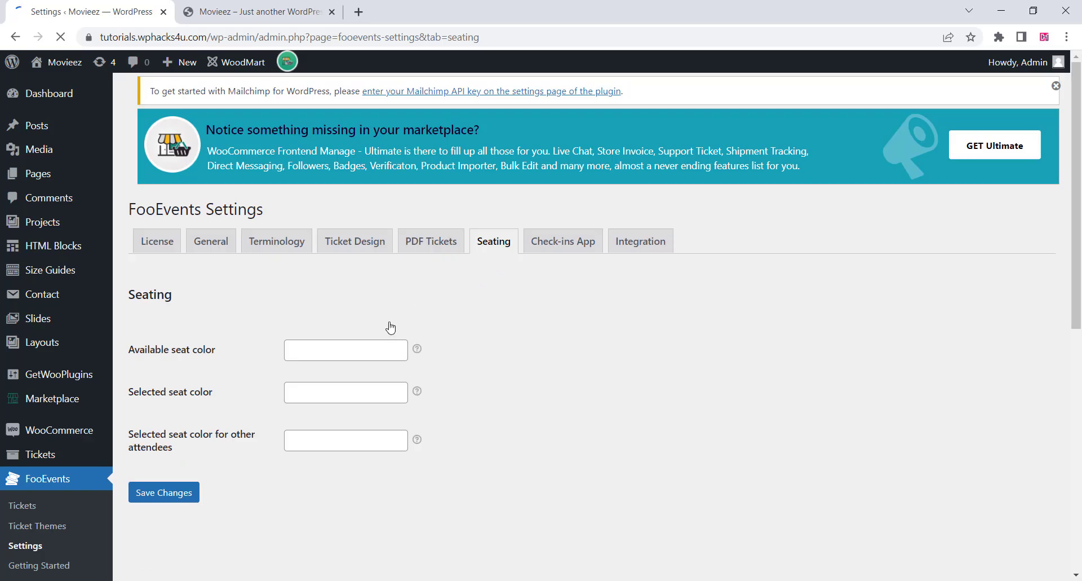
scroll(301, 231, down, 2)
click(301, 231)
click(380, 392)
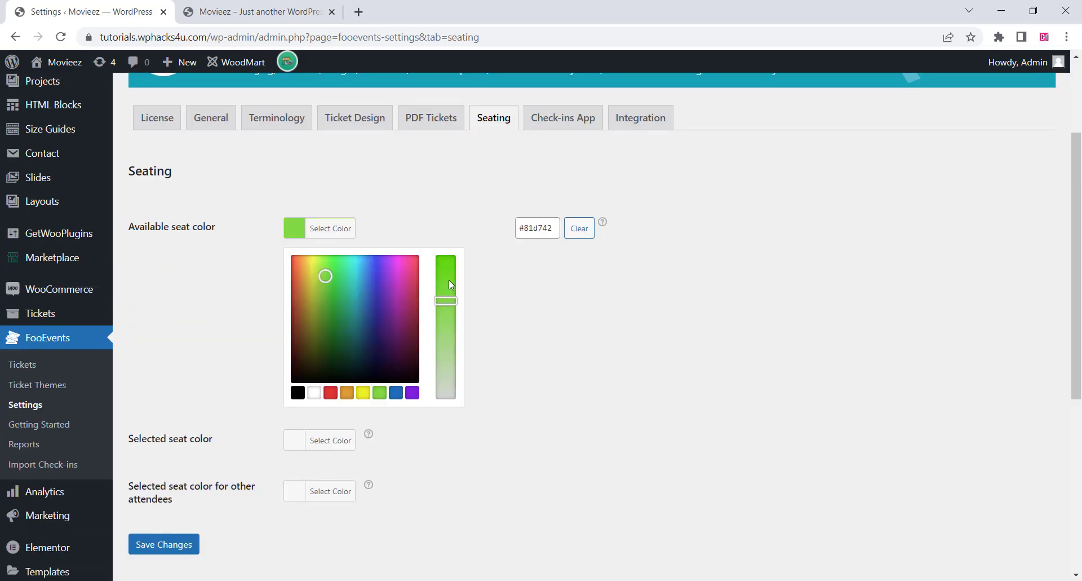
click(258, 429)
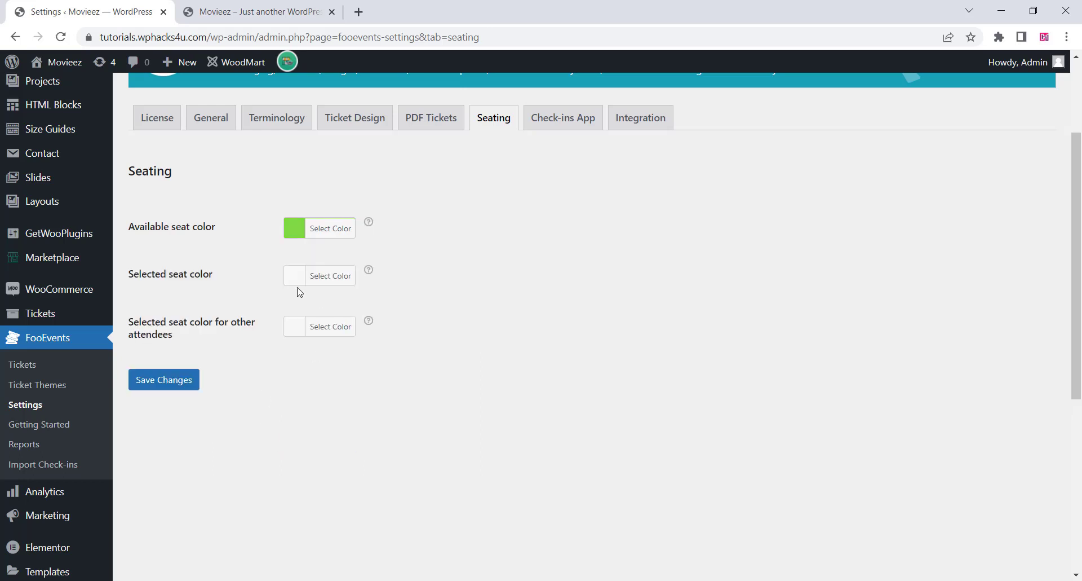
Set the selected seat color to orange and the color for other attendees' seats to red, and save the seating settings
click(297, 279)
click(345, 443)
click(216, 387)
click(294, 331)
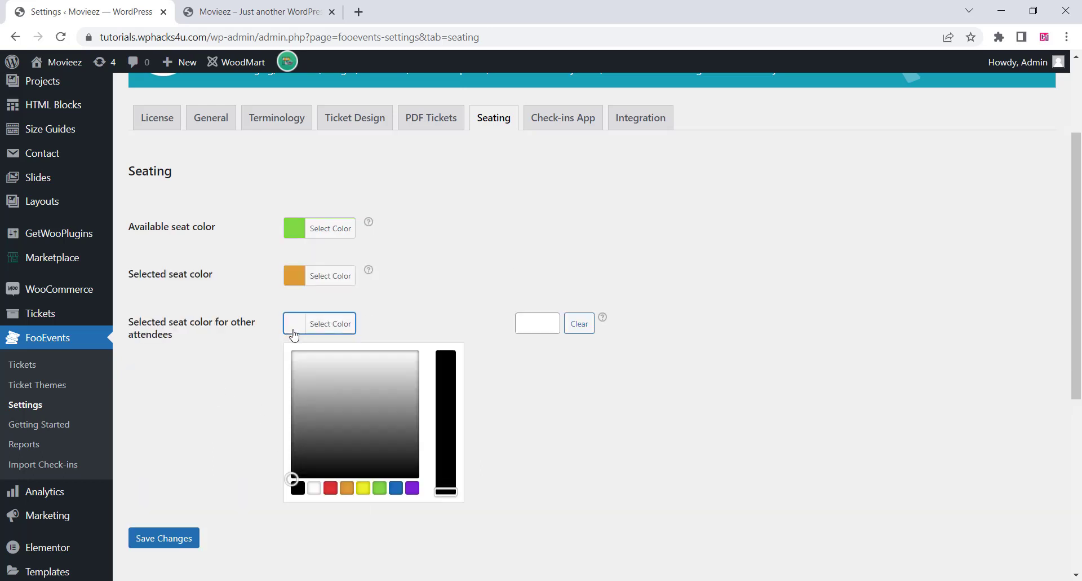
click(330, 488)
click(160, 496)
click(168, 380)
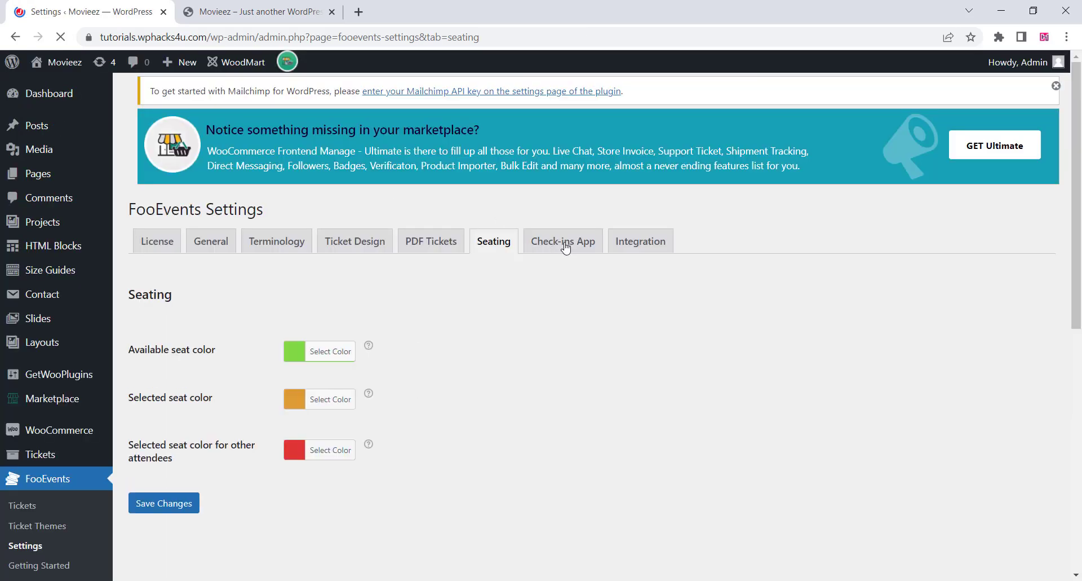
Set the red ticket logo image as the Check-ins App logo, keep all events shown, and save the app settings
click(568, 263)
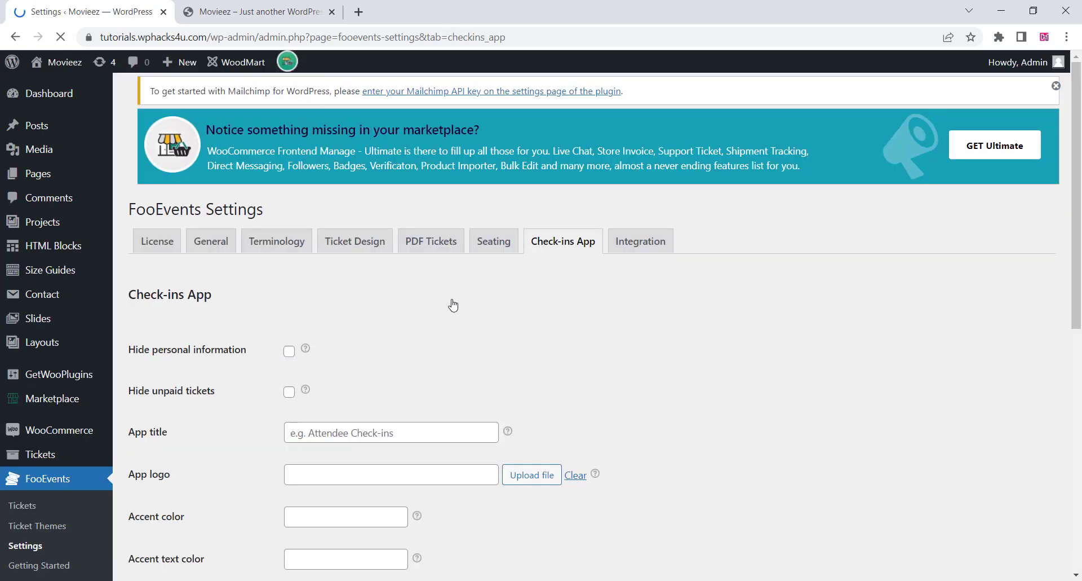
scroll(306, 255, down, 3)
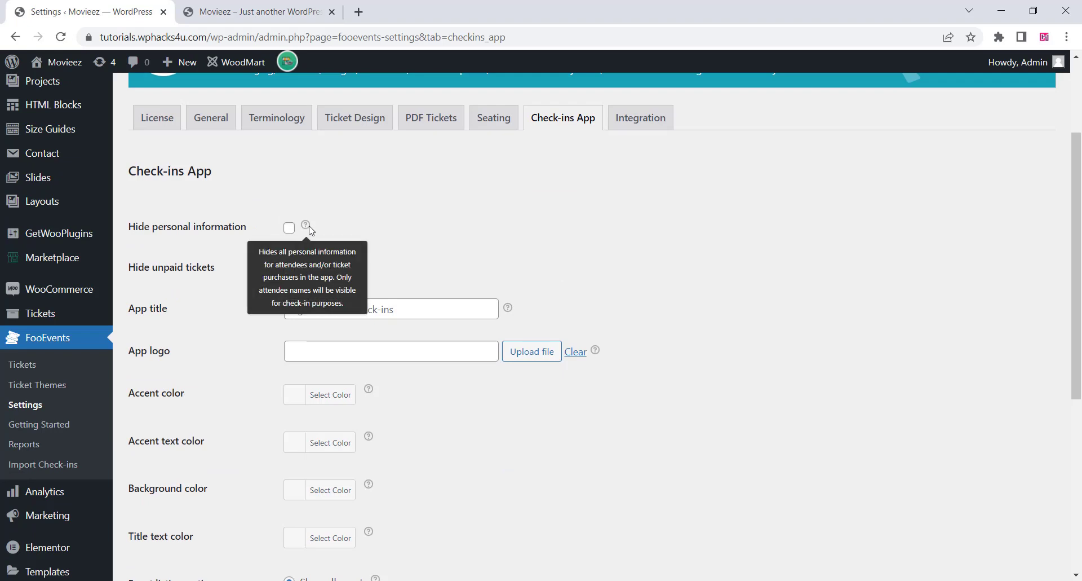
scroll(239, 291, down, 4)
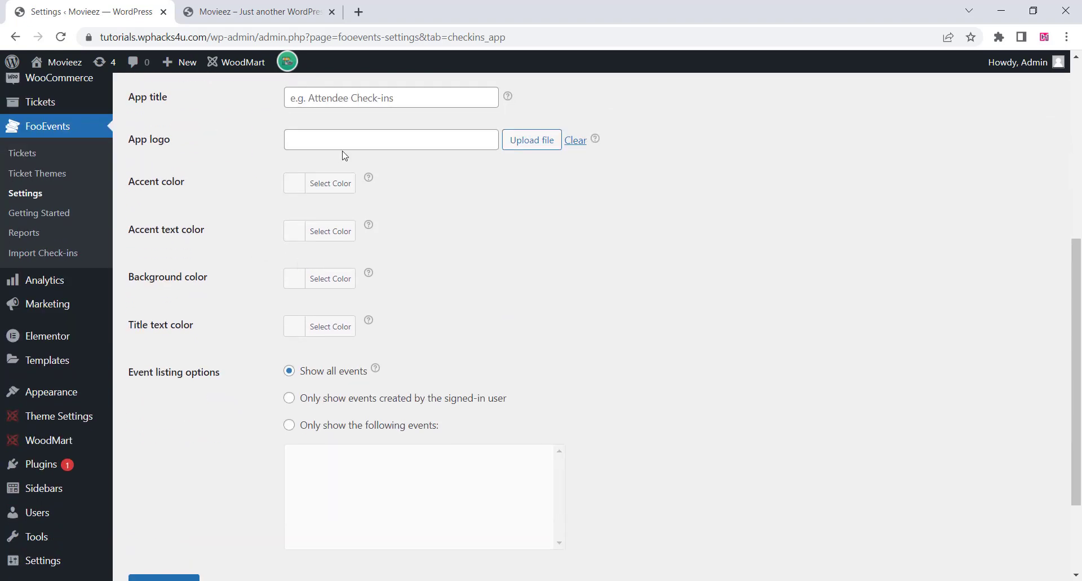
click(534, 146)
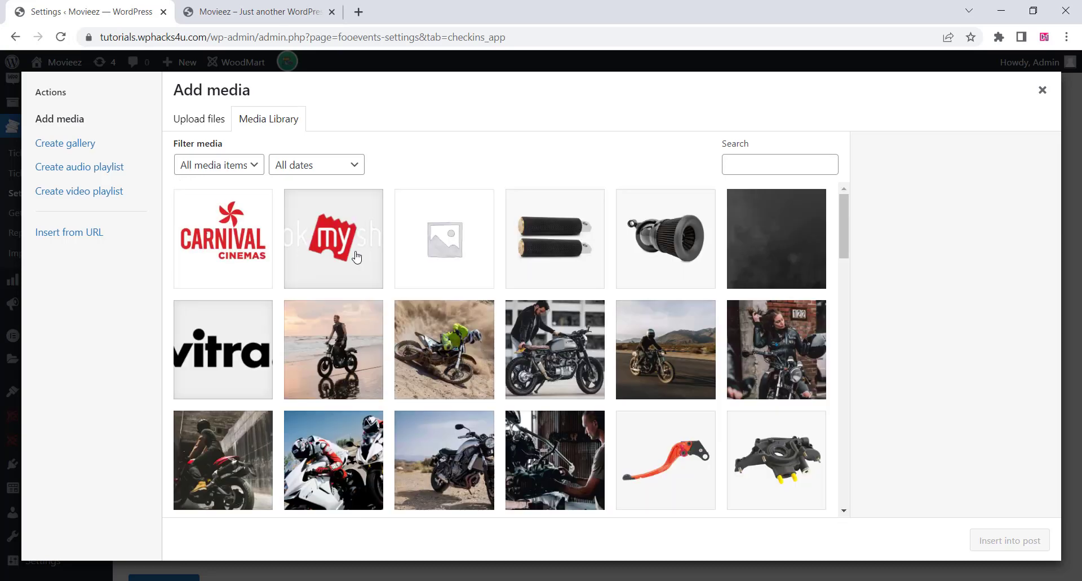
click(357, 256)
click(1010, 540)
scroll(532, 324, down, 3)
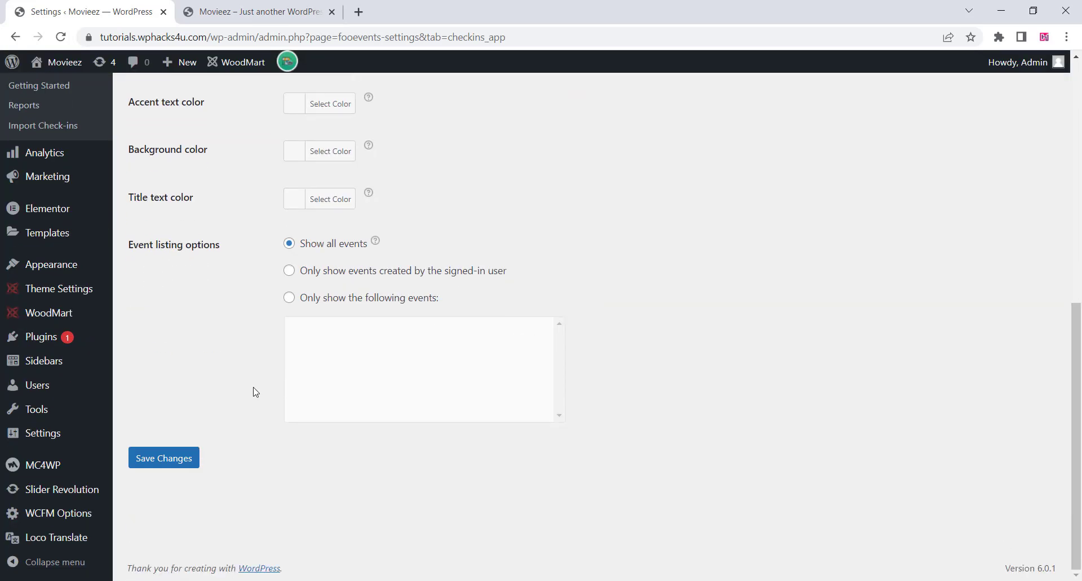
click(176, 462)
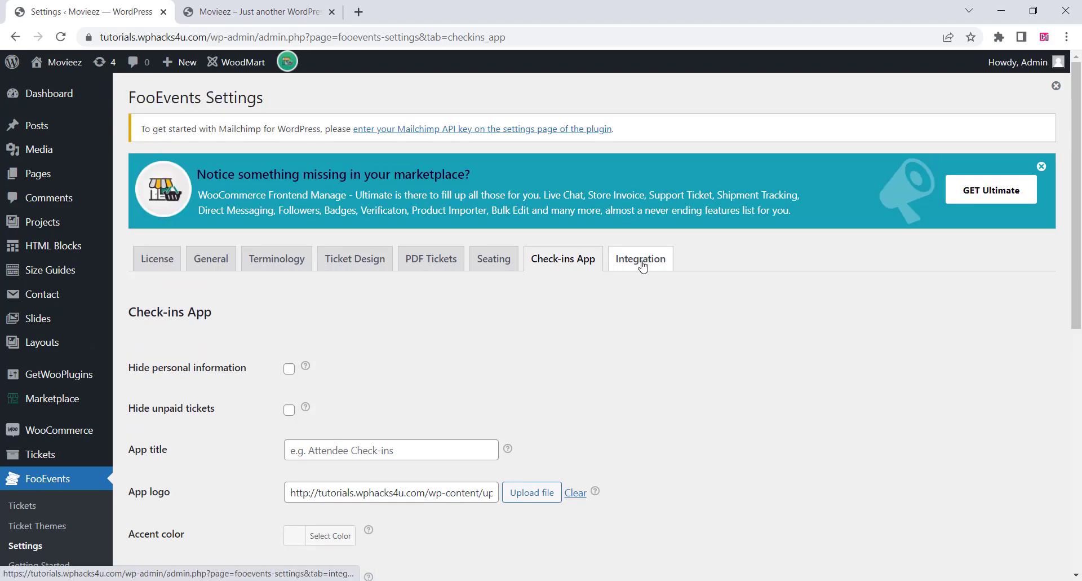
click(642, 263)
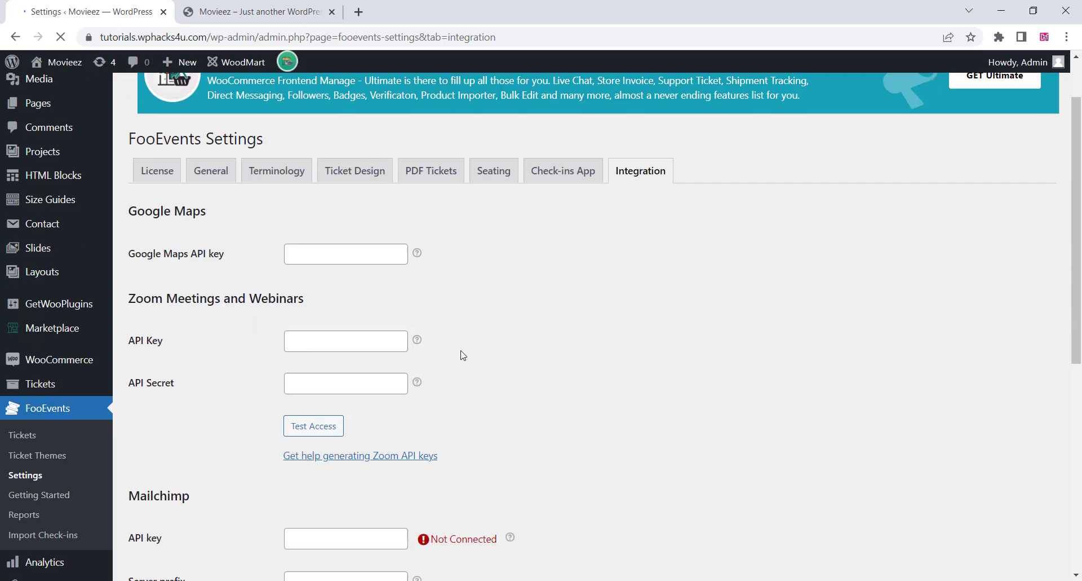
scroll(333, 318, down, 3)
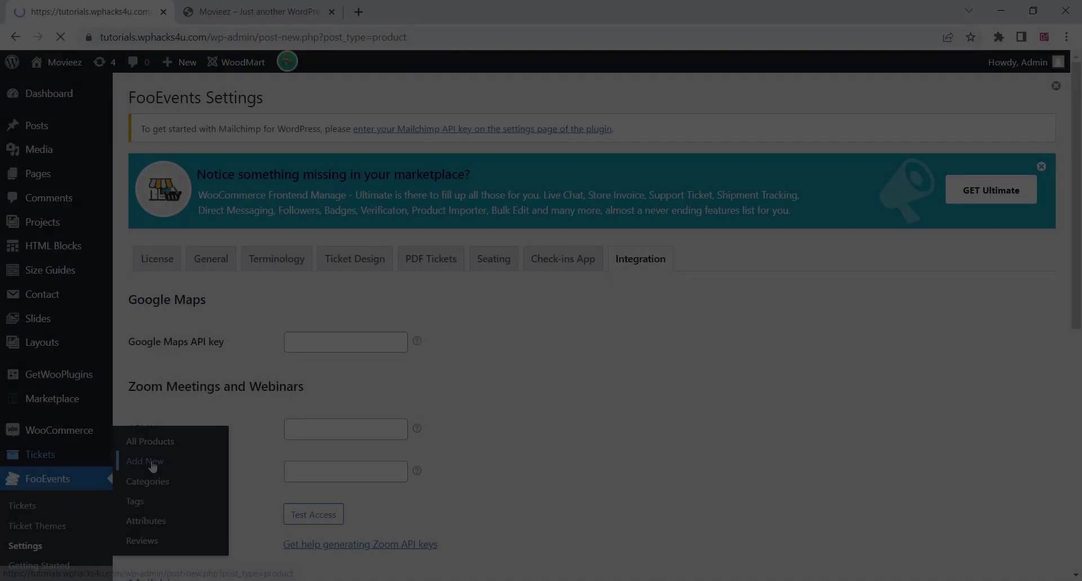
Add a new ticket product named "Beast" and make it a variable product
click(150, 461)
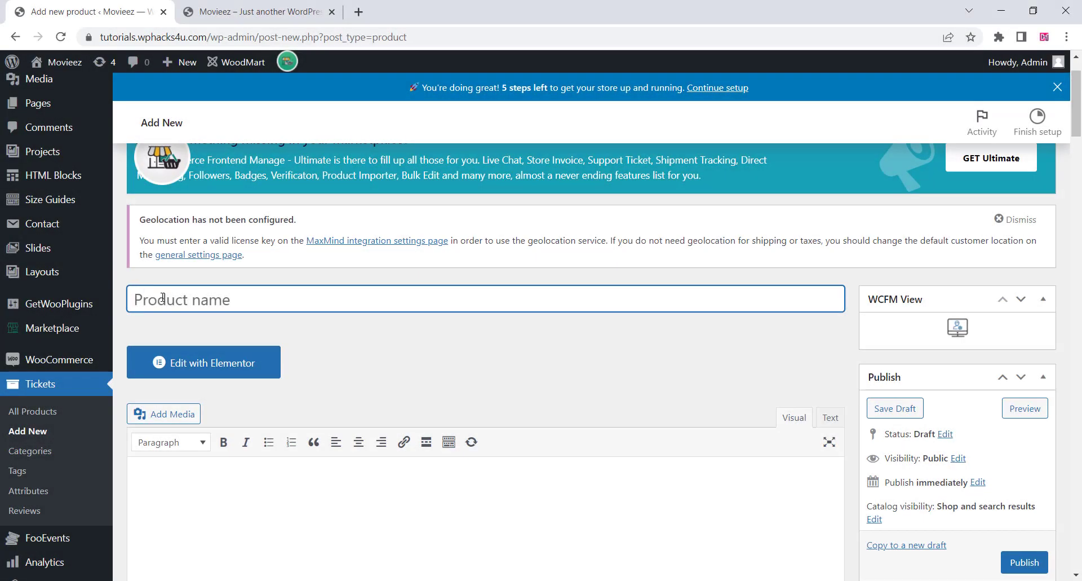
text(Beast)
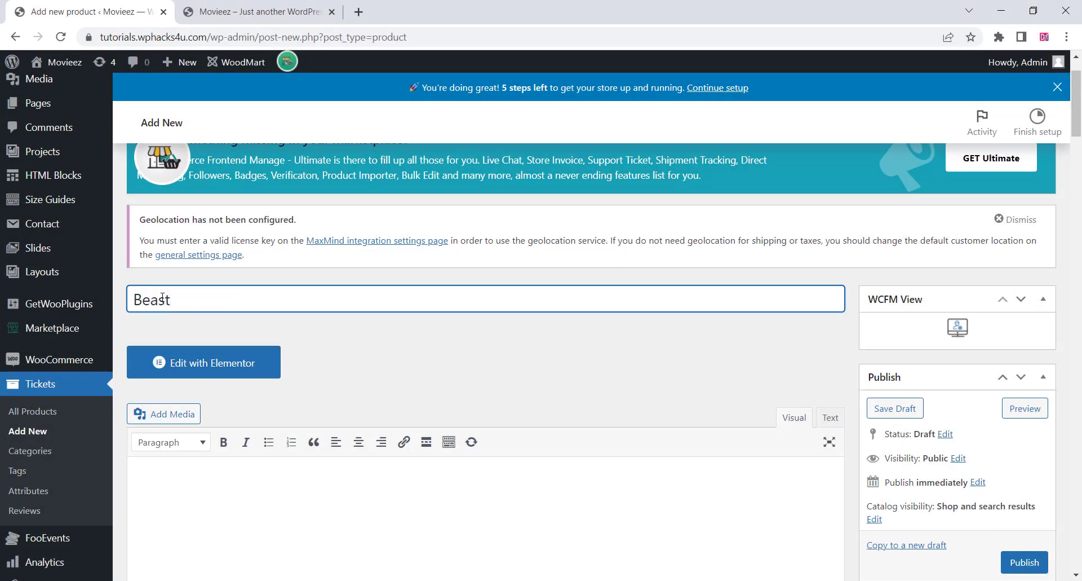
scroll(273, 370, down, 10)
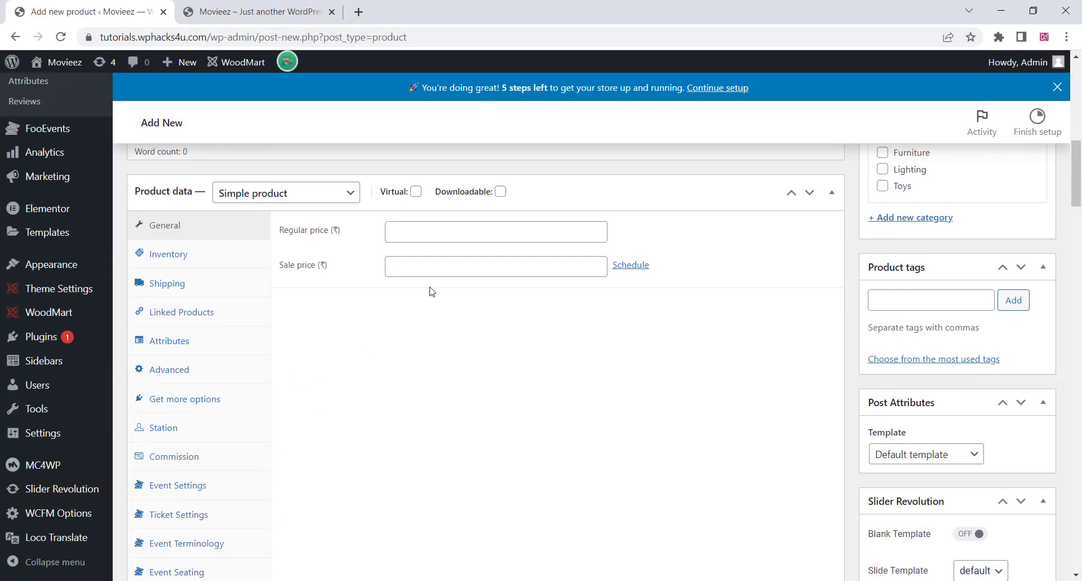
click(288, 198)
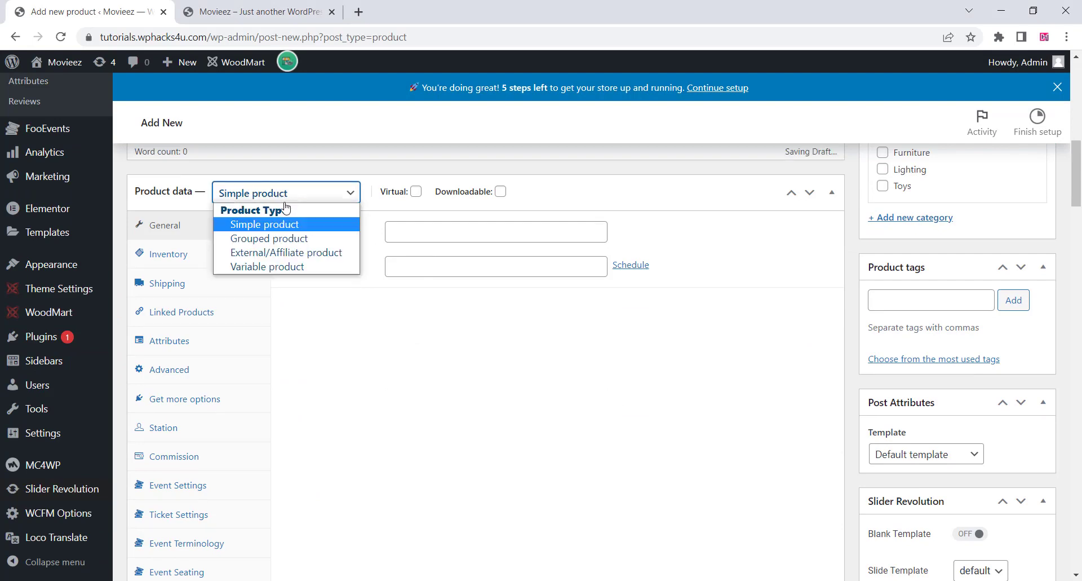
click(272, 267)
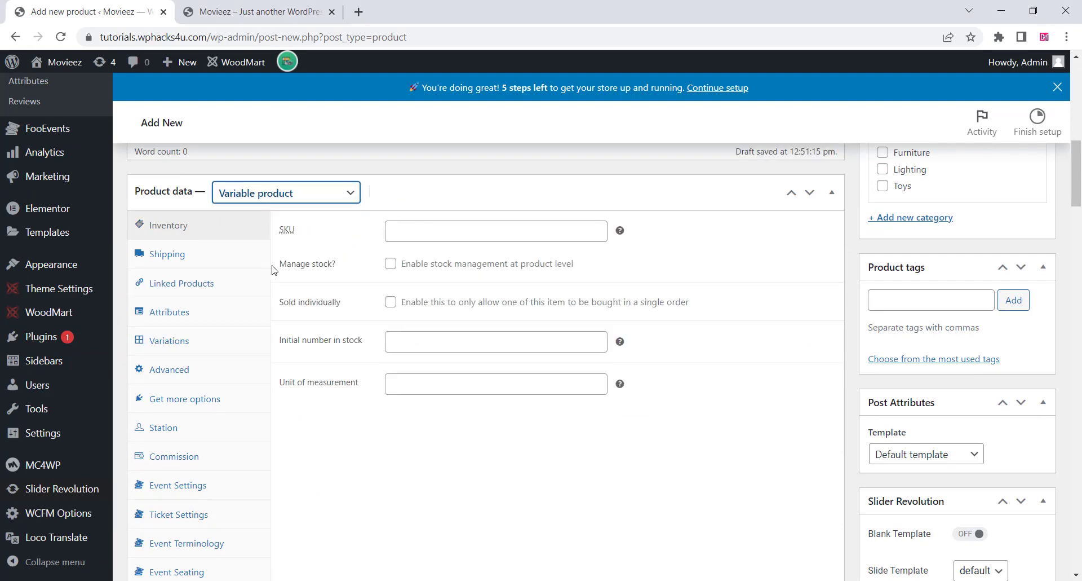
Add a custom attribute "Choose Time" with values 8:30|10:30|12:30|18:30, mark it as used for variations and save the attributes
click(170, 313)
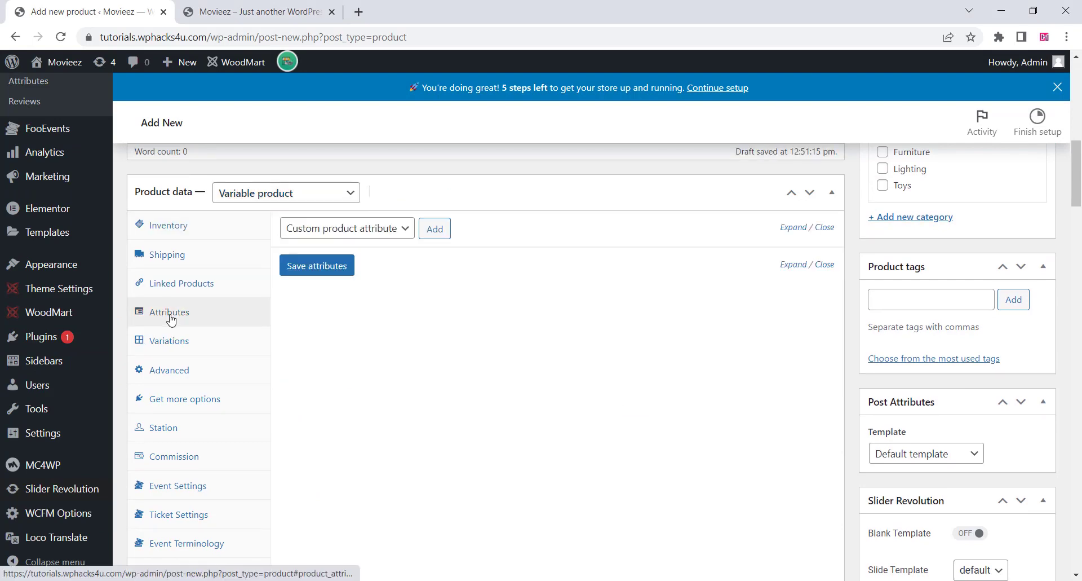
click(434, 229)
click(324, 311)
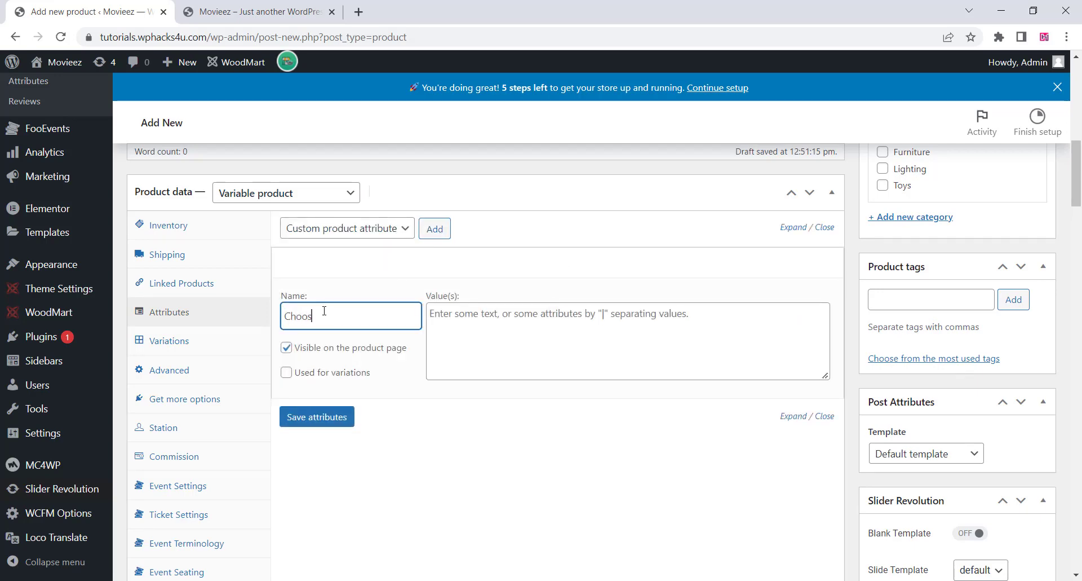
text(Choose Time)
click(484, 323)
text(8:30|10:30|12:30|18:30)
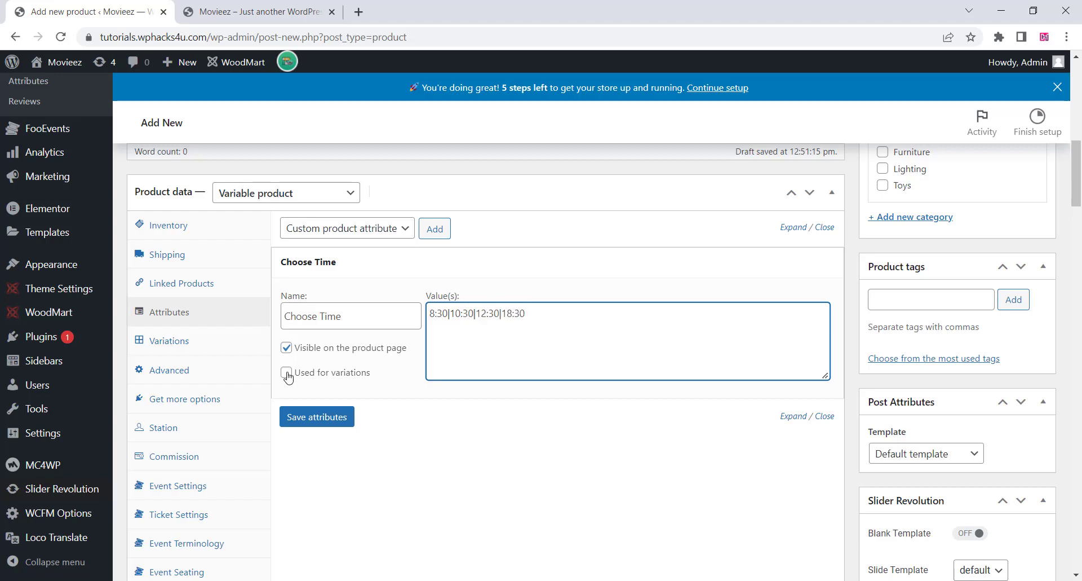
click(317, 416)
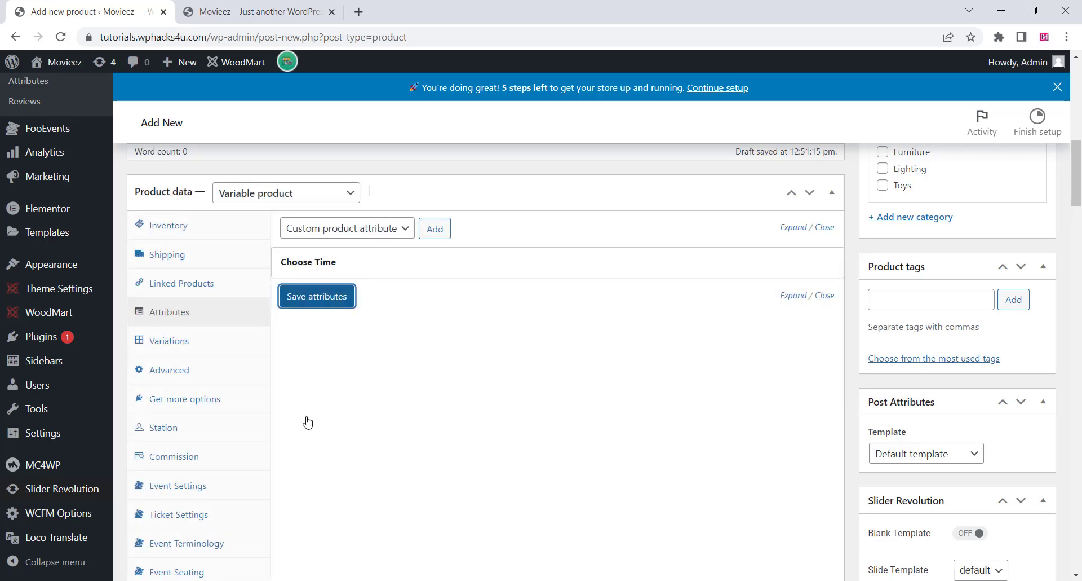
Create product variations from all attributes and confirm linking them
click(160, 341)
click(412, 229)
click(365, 259)
click(564, 229)
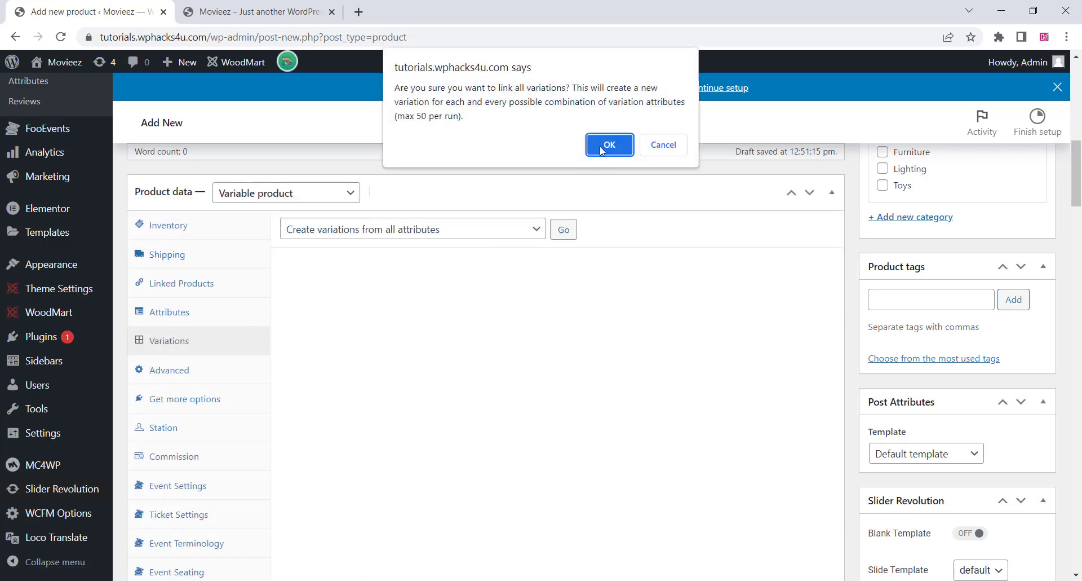
click(601, 148)
click(659, 124)
Set the regular price of the 8:30 variation to 180
scroll(761, 274, down, 1)
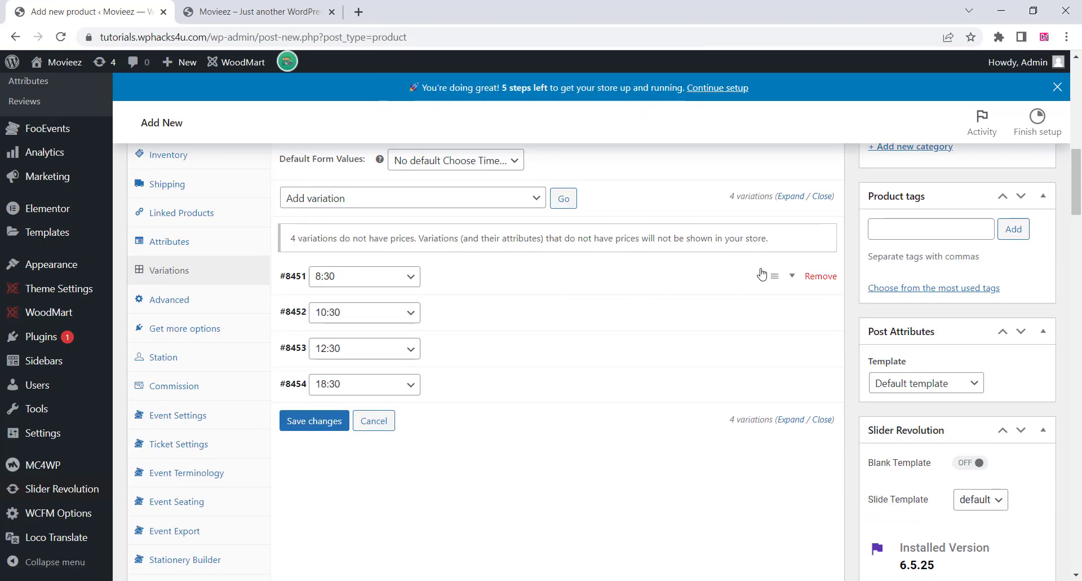
click(761, 274)
scroll(374, 352, down, 5)
click(420, 284)
text(180)
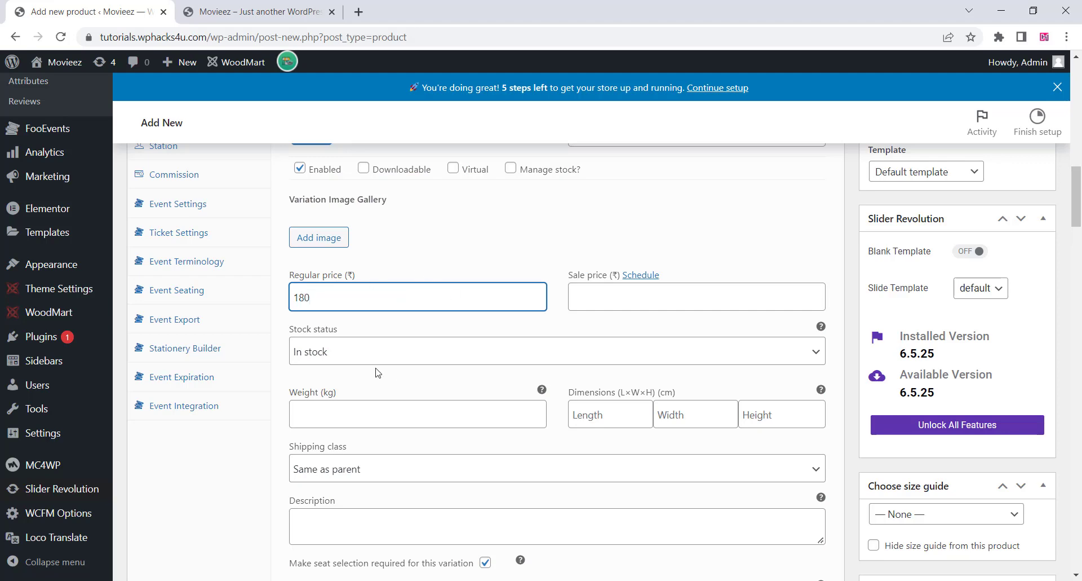
Set the regular price of the 10:30 variation to 180
scroll(378, 372, down, 5)
click(792, 307)
scroll(793, 307, down, 3)
click(309, 329)
text(180)
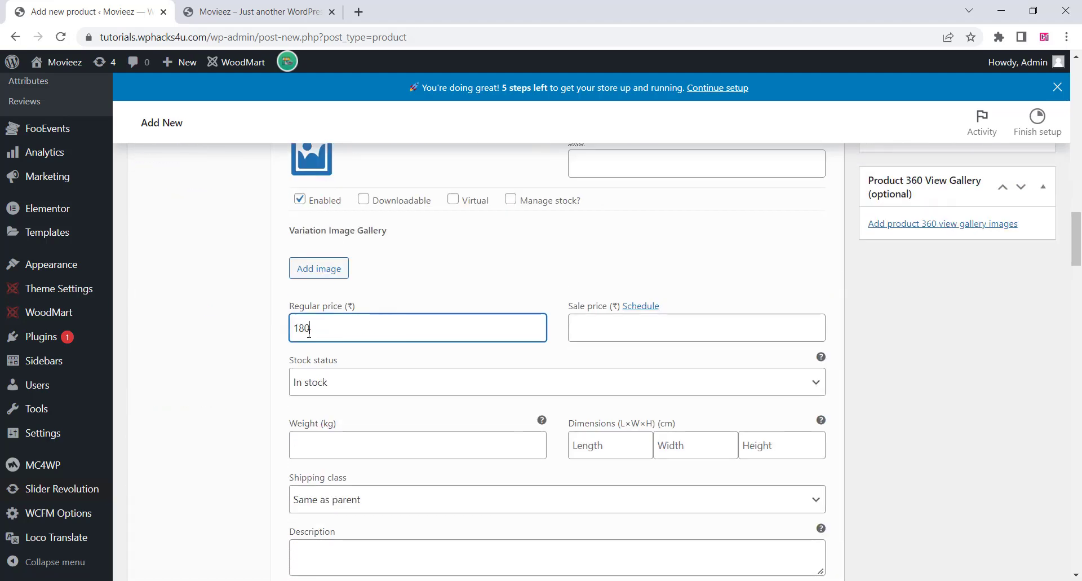
Set the regular price of the 12:30 variation to 180
scroll(309, 331, down, 5)
click(793, 337)
scroll(399, 453, down, 3)
click(326, 358)
text(180)
scroll(329, 366, down, 4)
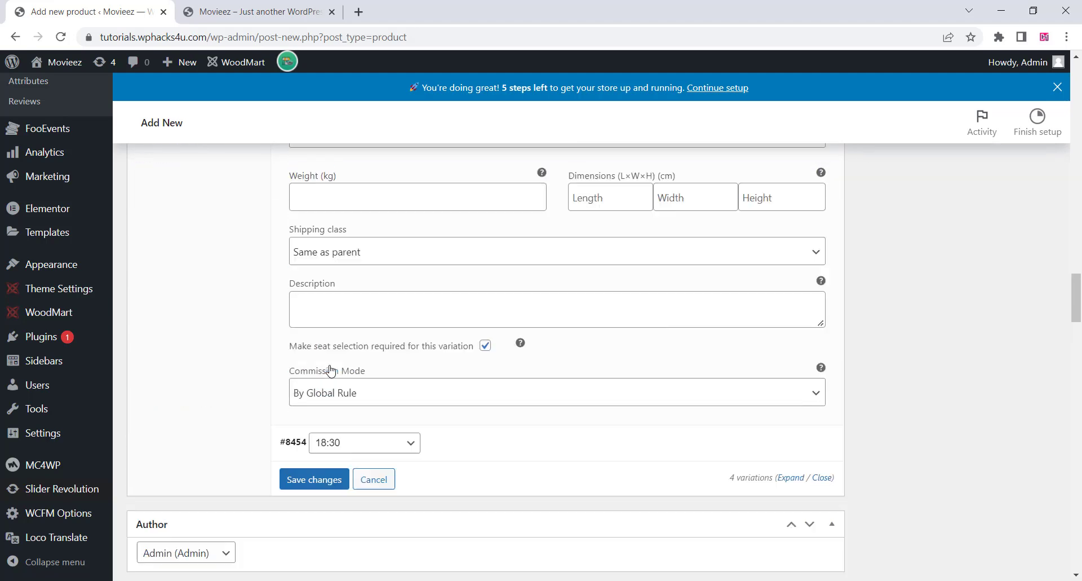
Set the regular price of the 18:30 variation to 180 and save the variation changes
scroll(331, 371, down, 1)
click(756, 373)
scroll(756, 373, down, 4)
click(324, 317)
text(180)
scroll(325, 318, down, 5)
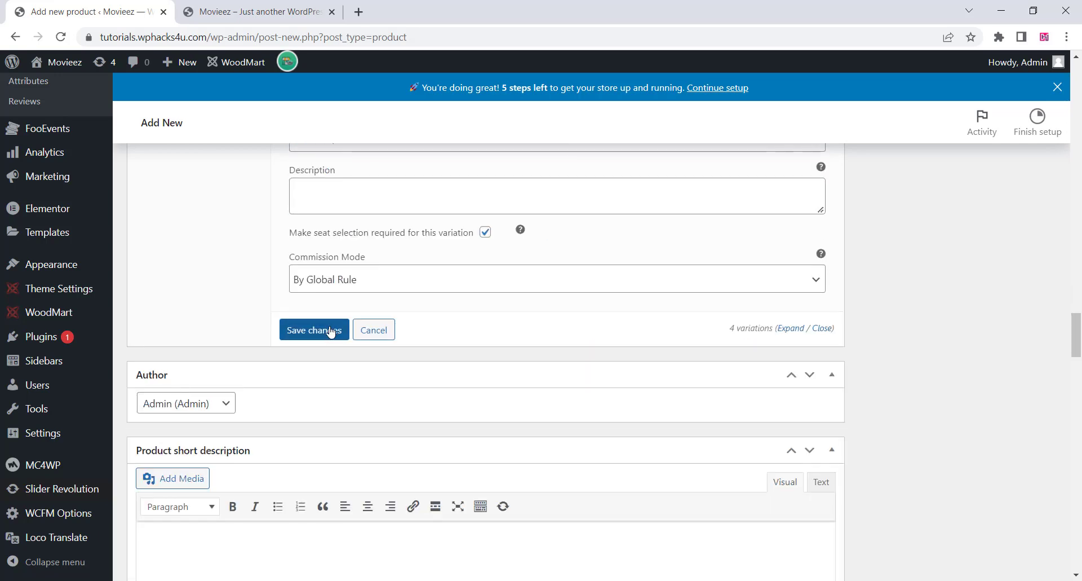
click(316, 332)
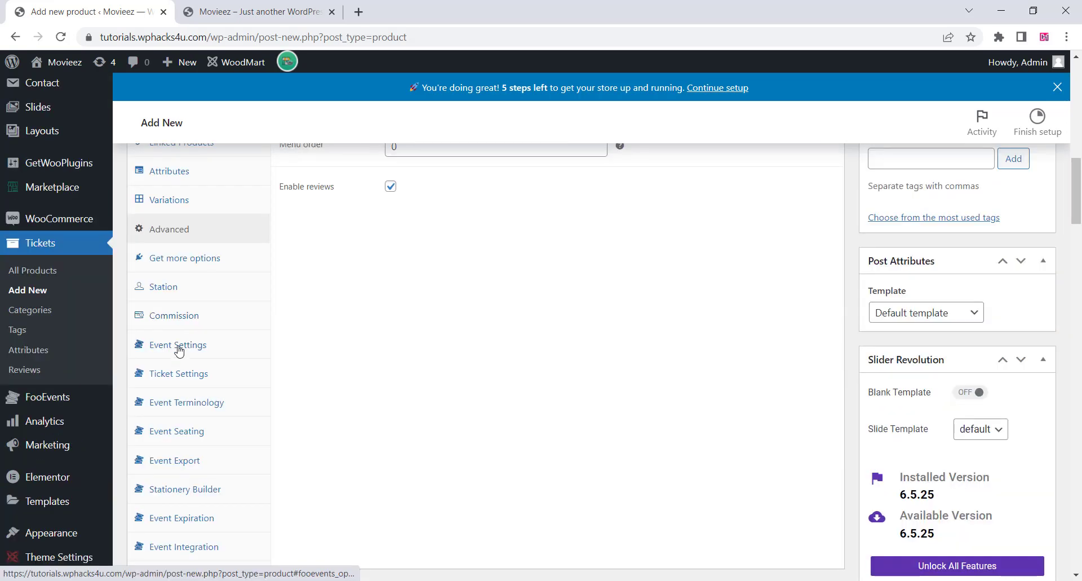
In the event settings, mark the product as an event and choose the Seating event type
click(179, 351)
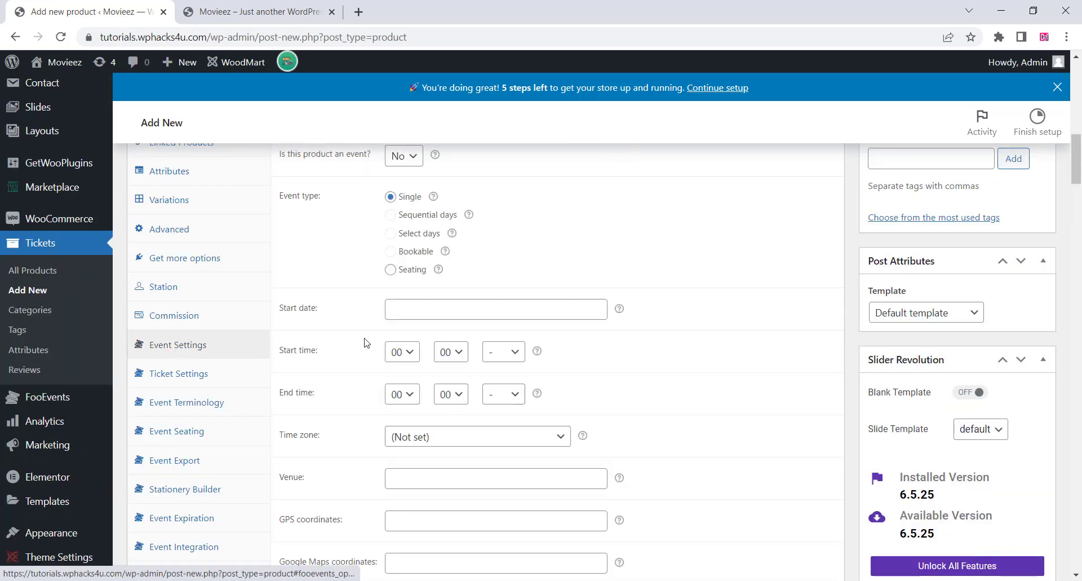
scroll(356, 342, up, 3)
click(412, 298)
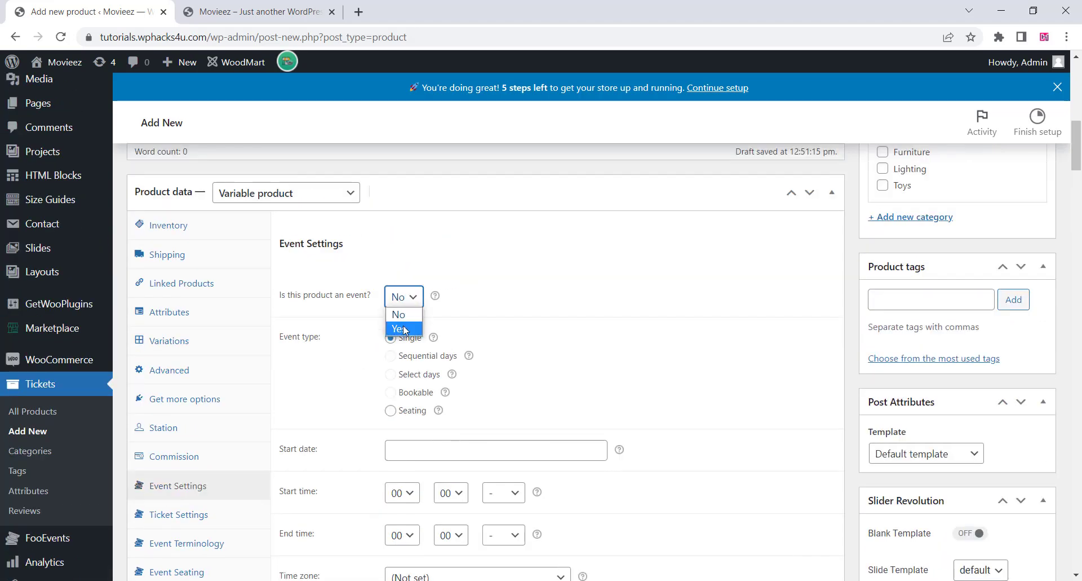
click(403, 329)
click(390, 414)
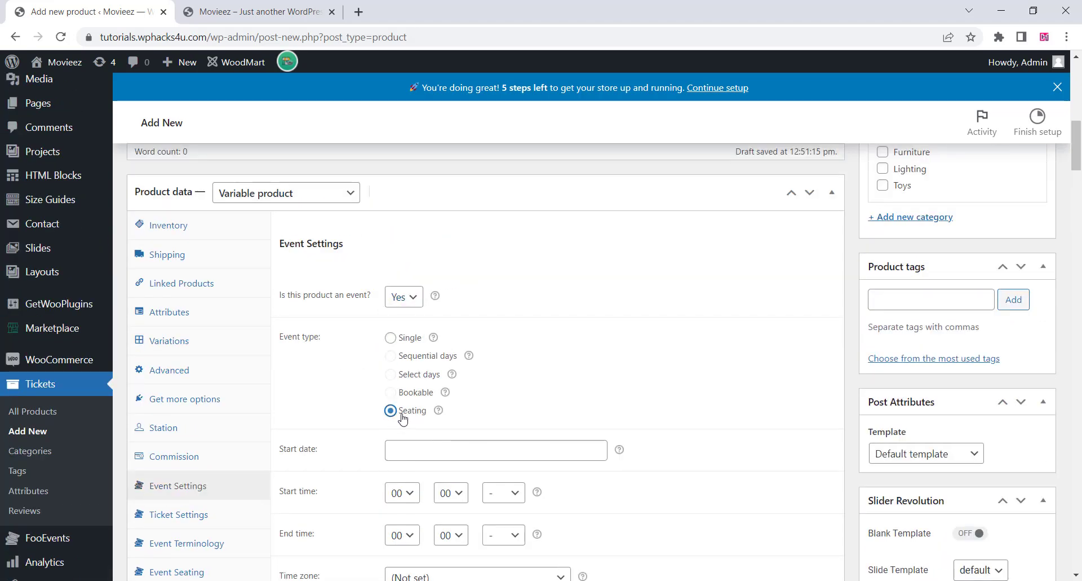
Set the event's start date to July 01, 2022
scroll(451, 326, down, 3)
click(416, 243)
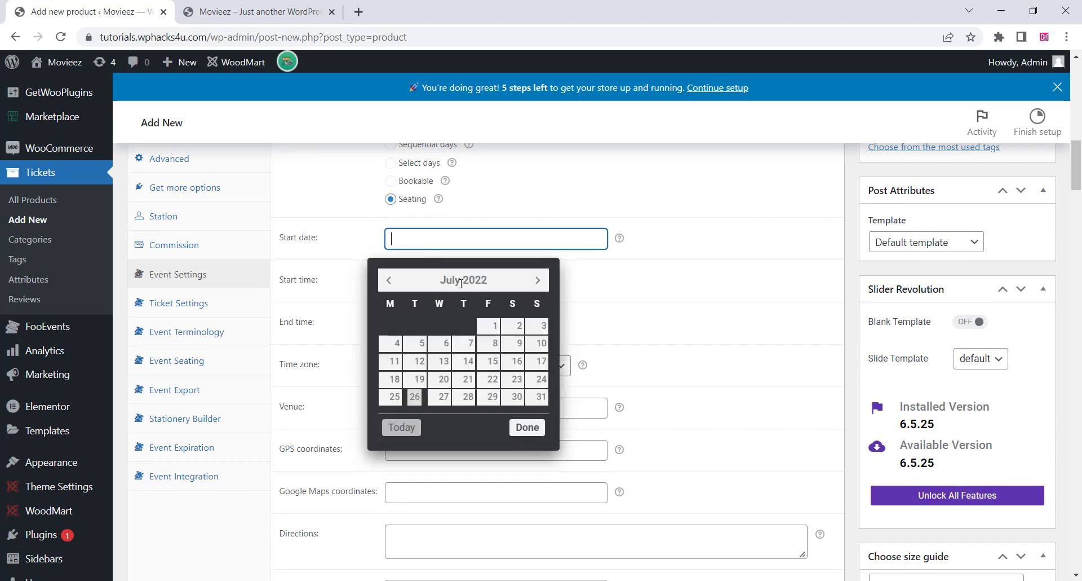
click(491, 324)
Set the event's time zone to Asia / Kolkata
scroll(336, 331, down, 3)
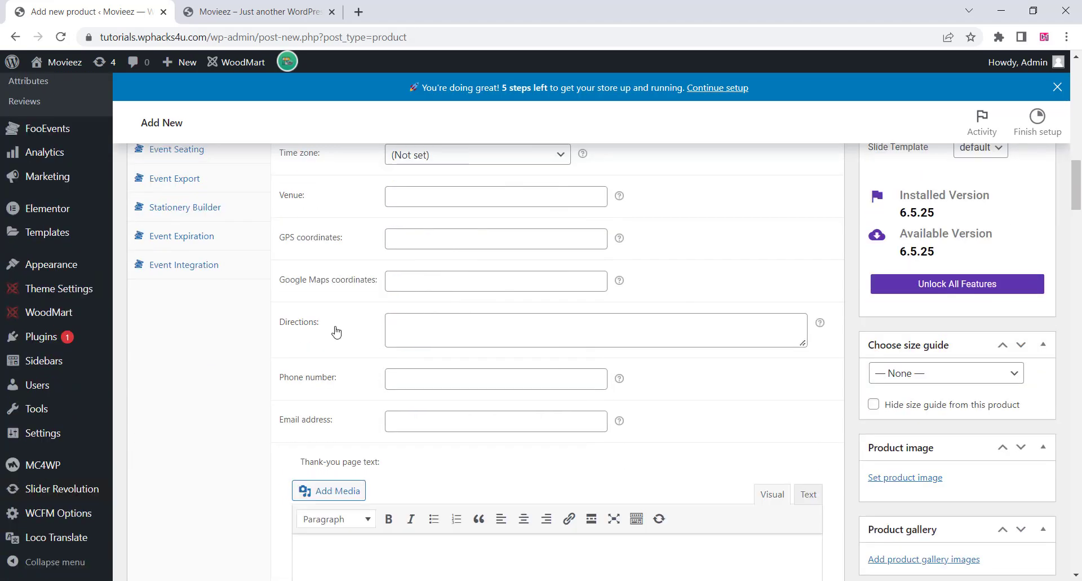
scroll(381, 237, up, 1)
click(451, 225)
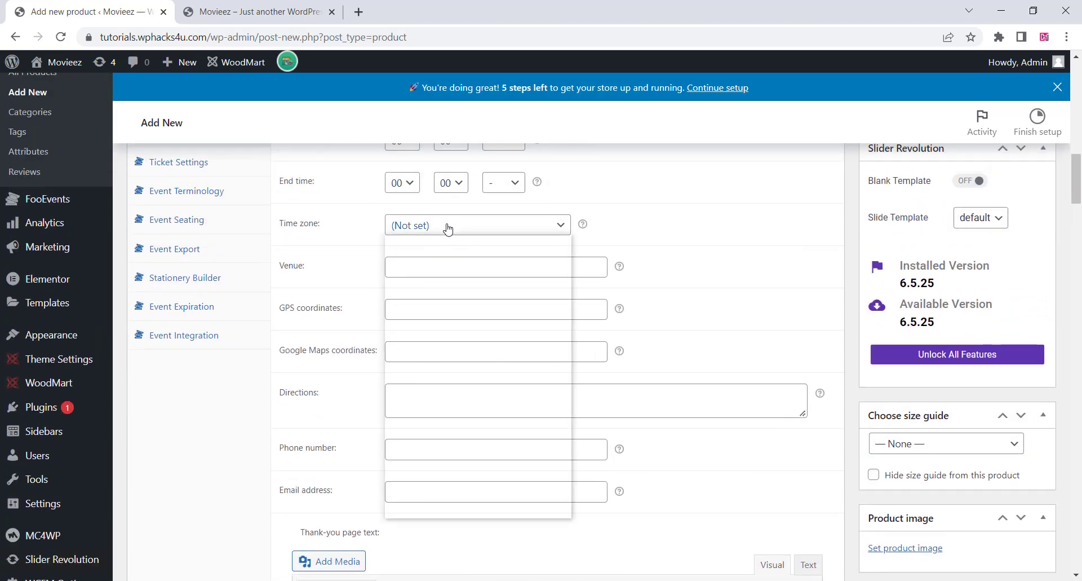
scroll(461, 407, down, 20)
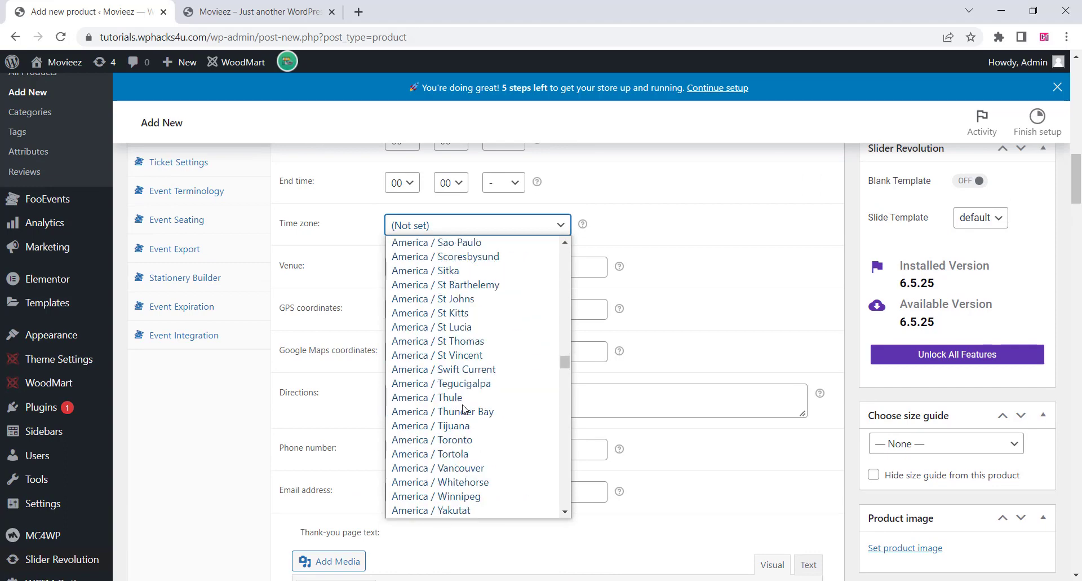
scroll(460, 407, down, 15)
scroll(480, 380, up, 10)
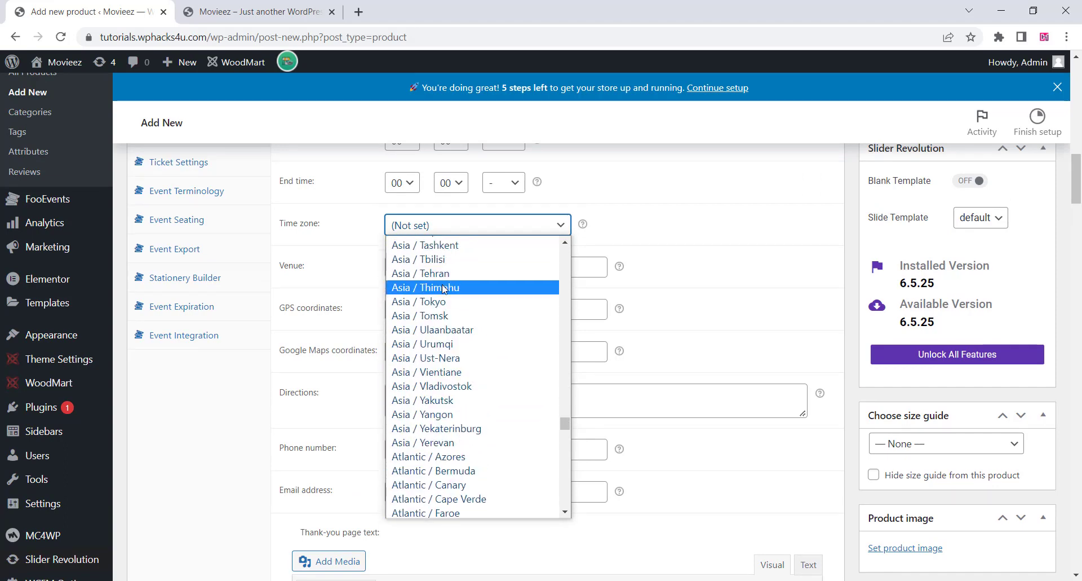
scroll(462, 297, up, 3)
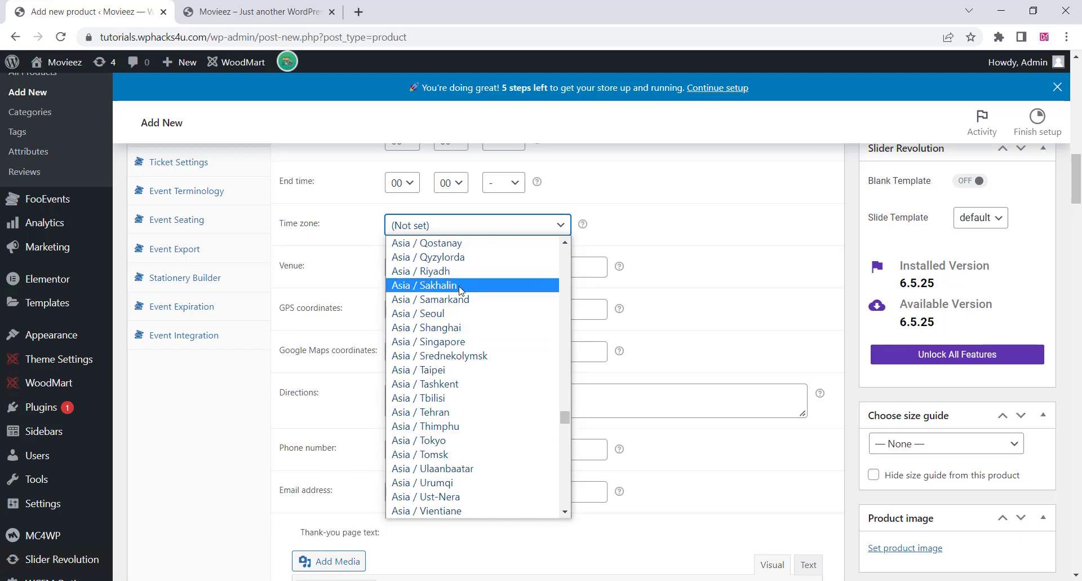
scroll(458, 292, up, 9)
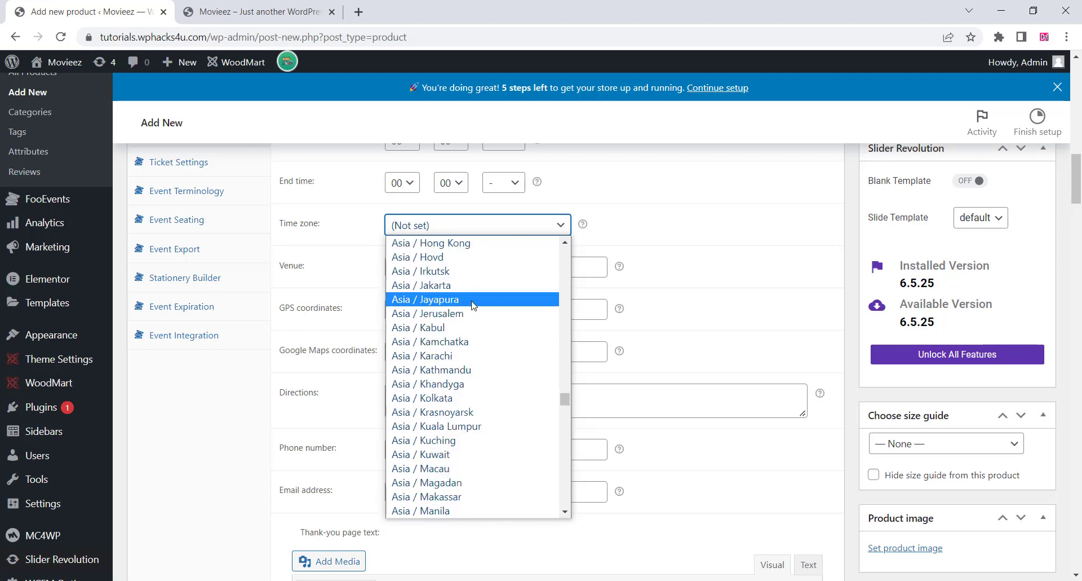
click(443, 398)
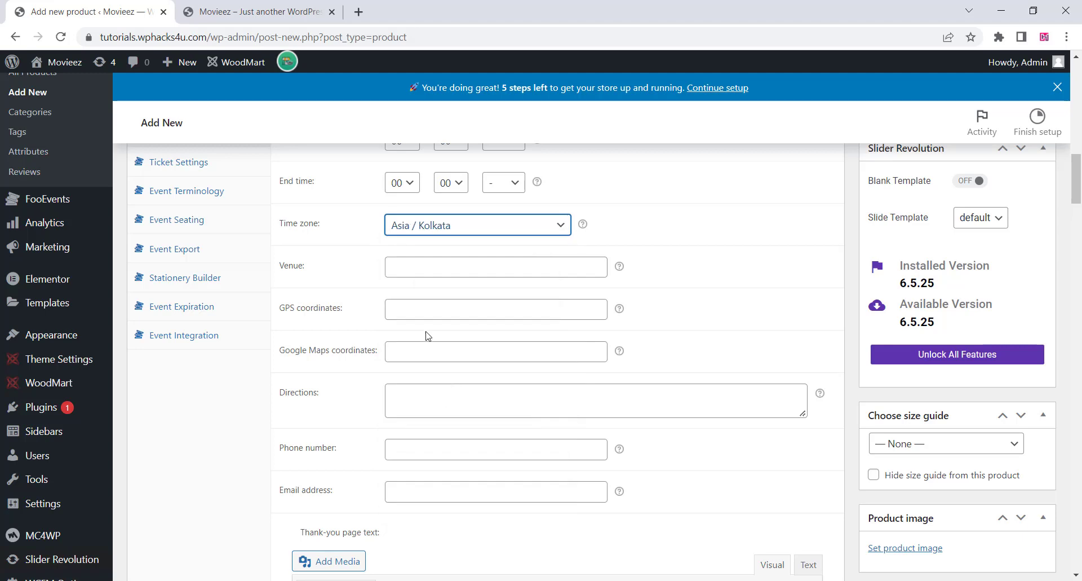
Enable capturing the attendee's full name, email address and phone number, and display seating options on product pages
scroll(363, 319, down, 2)
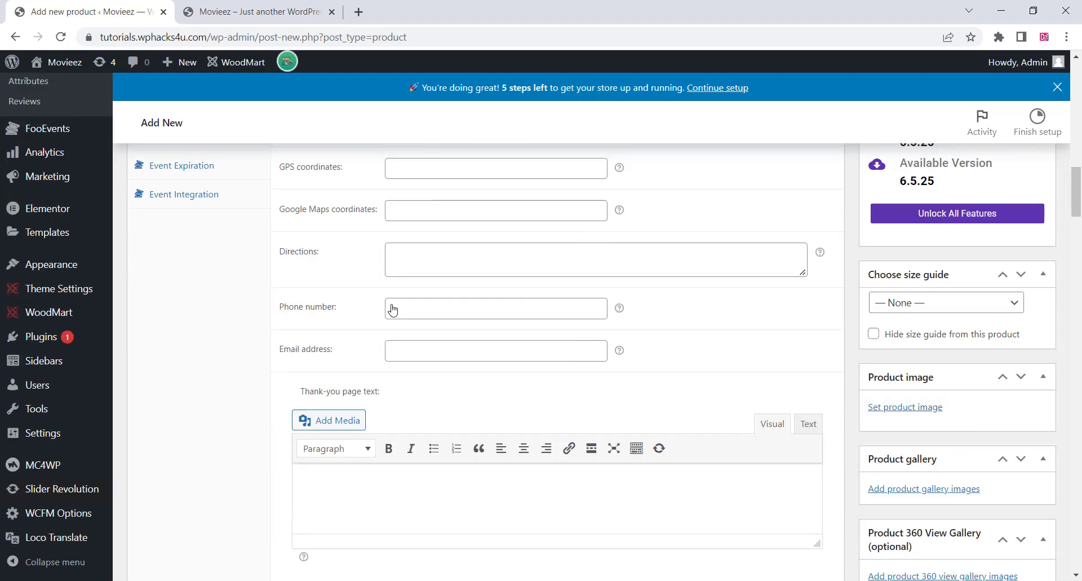
scroll(388, 274, up, 2)
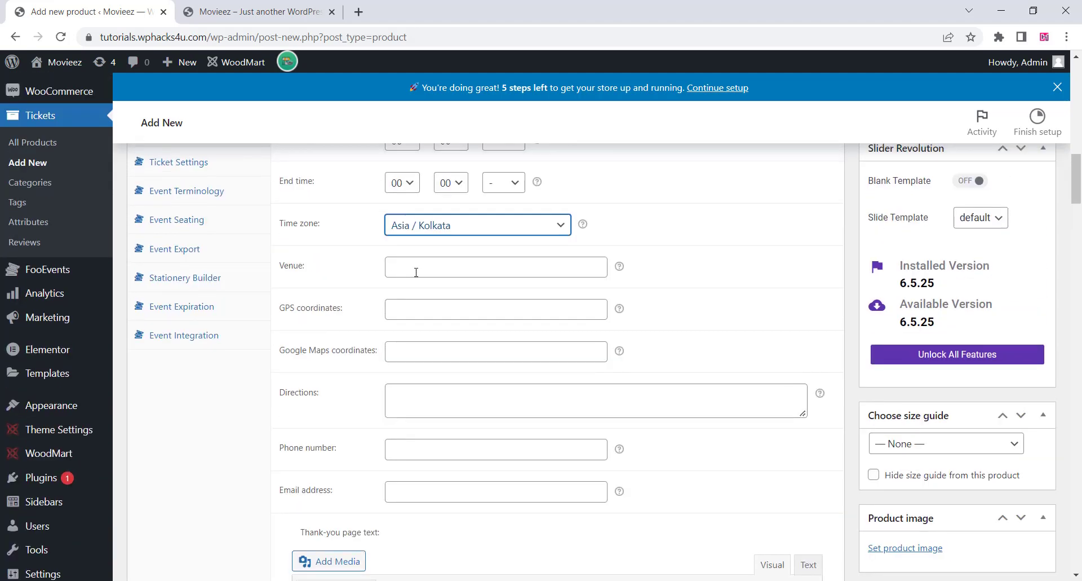
scroll(403, 296, down, 2)
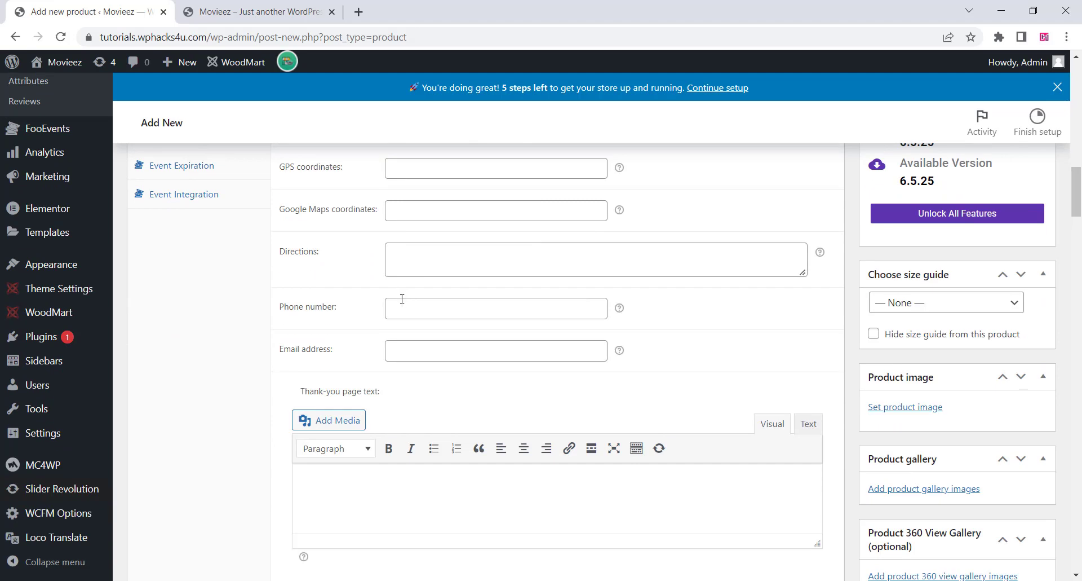
scroll(401, 298, down, 6)
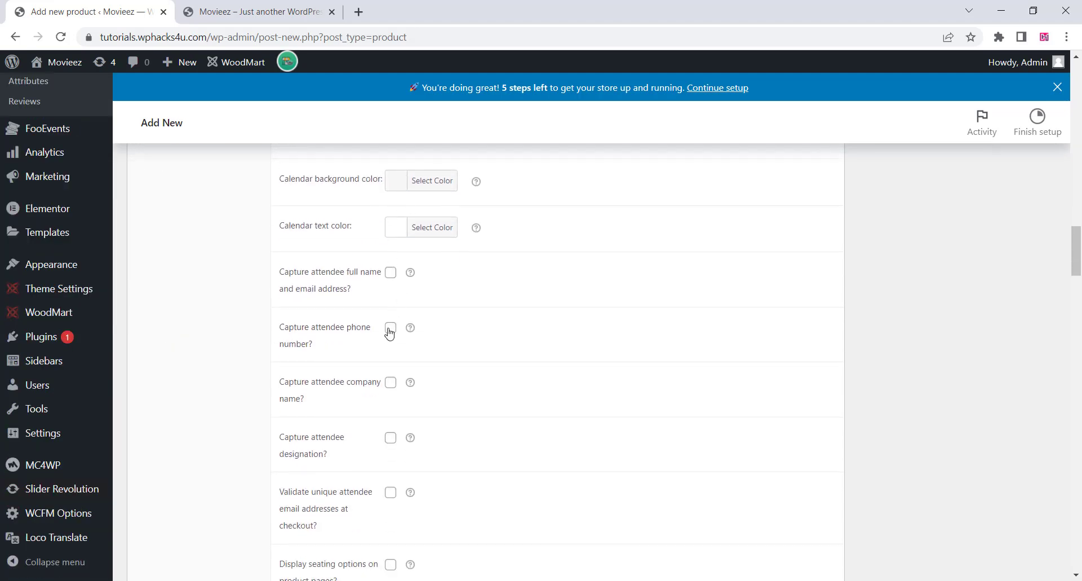
click(390, 272)
scroll(392, 360, down, 2)
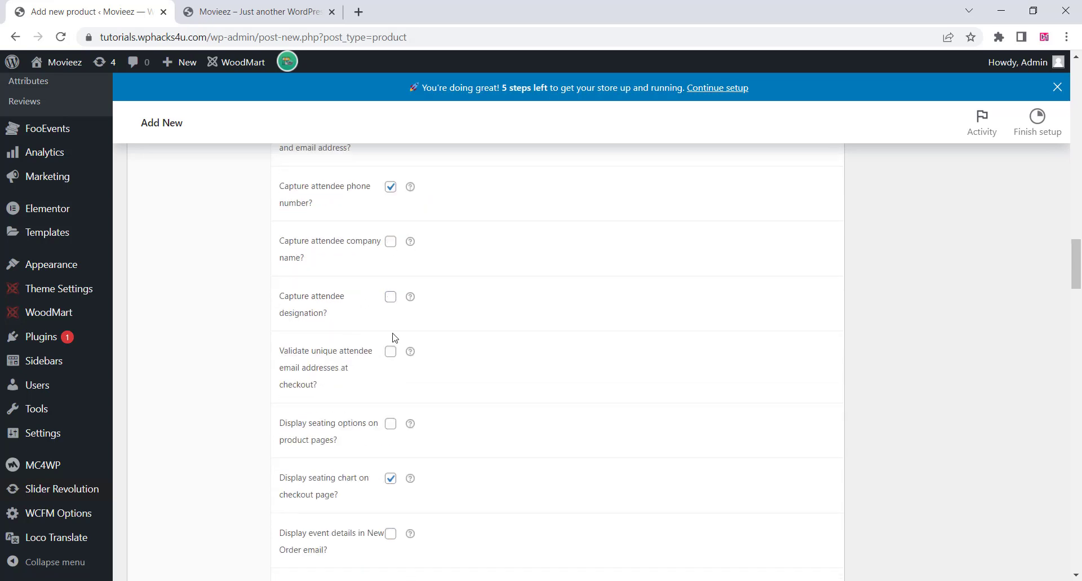
scroll(386, 362, down, 1)
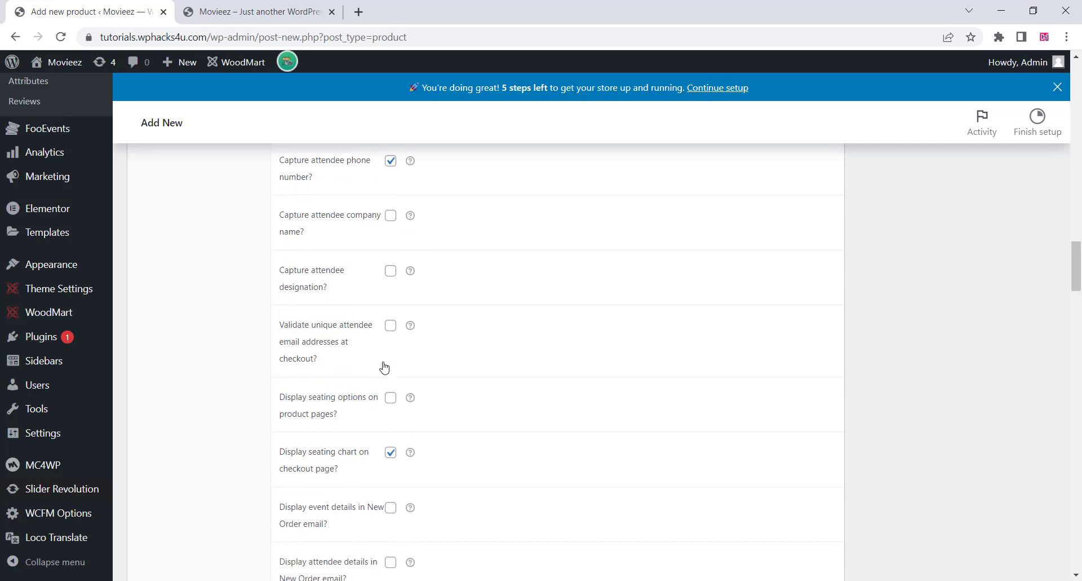
click(391, 354)
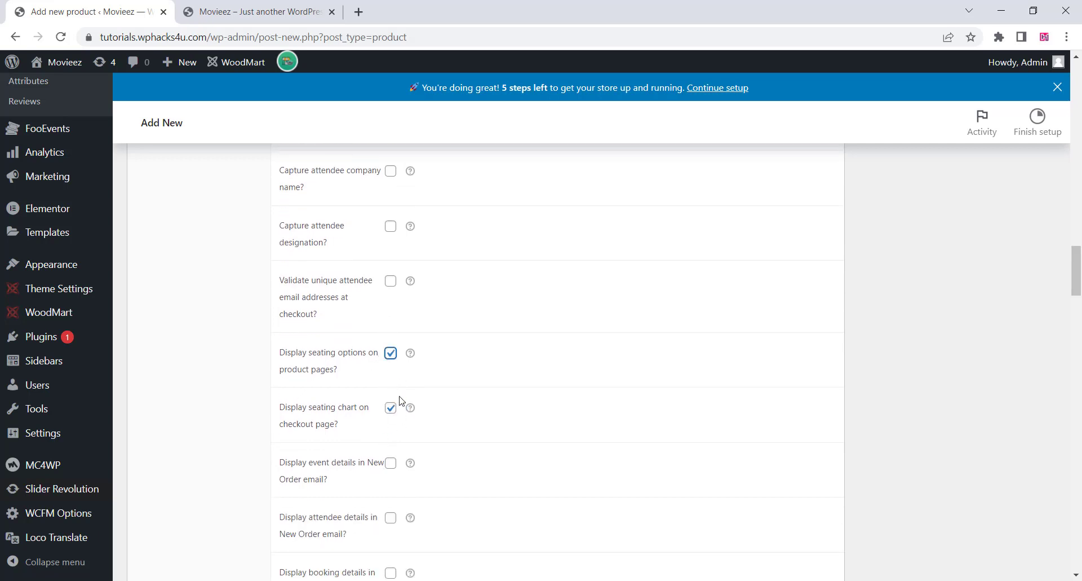
Enable displaying attendee, booking, seating and custom attendee details in the New Order email
scroll(417, 404, down, 3)
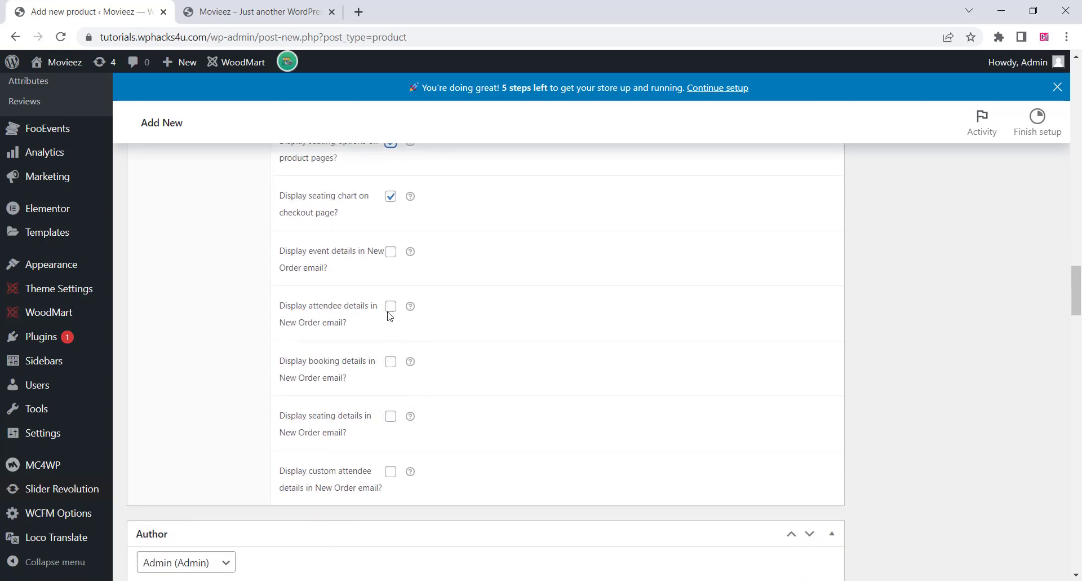
click(391, 307)
click(392, 362)
click(393, 418)
click(393, 477)
Paste the copied "About the movie" heading and synopsis into the product short description
scroll(496, 414, down, 4)
scroll(491, 417, up, 3)
scroll(485, 422, up, 7)
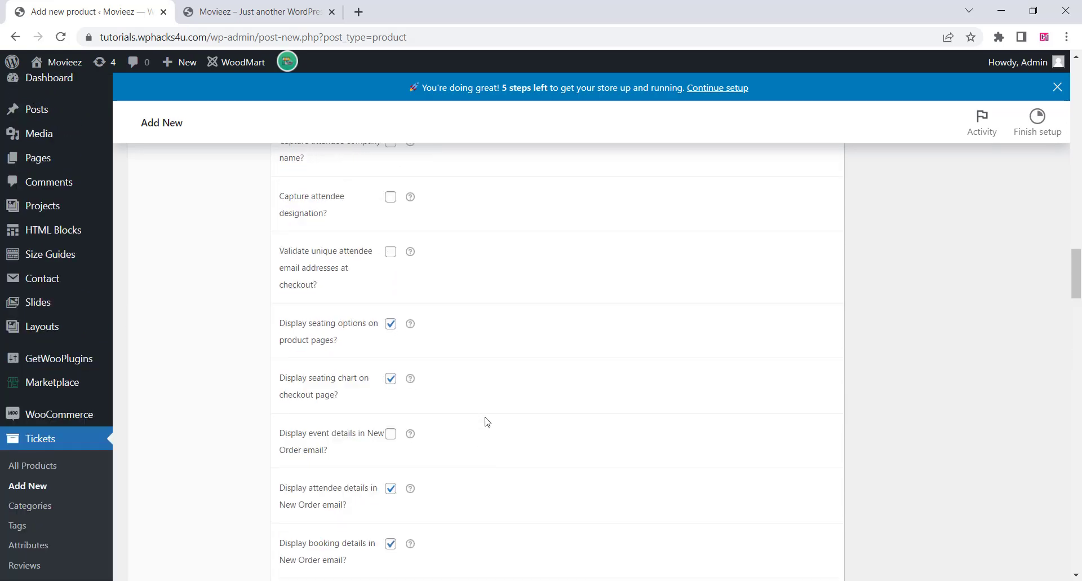
scroll(485, 423, down, 10)
scroll(485, 426, down, 4)
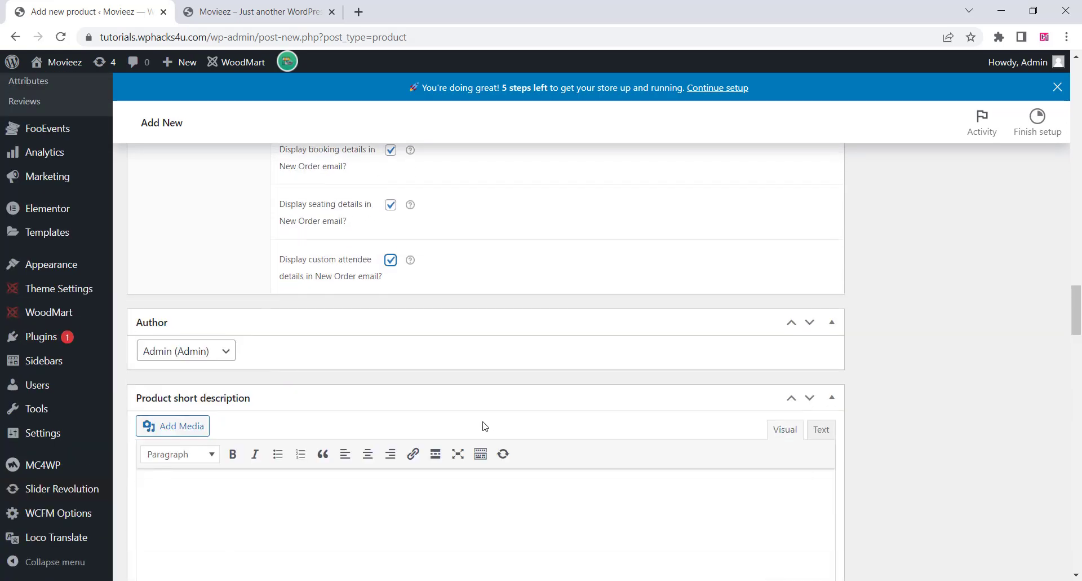
right_click(201, 355)
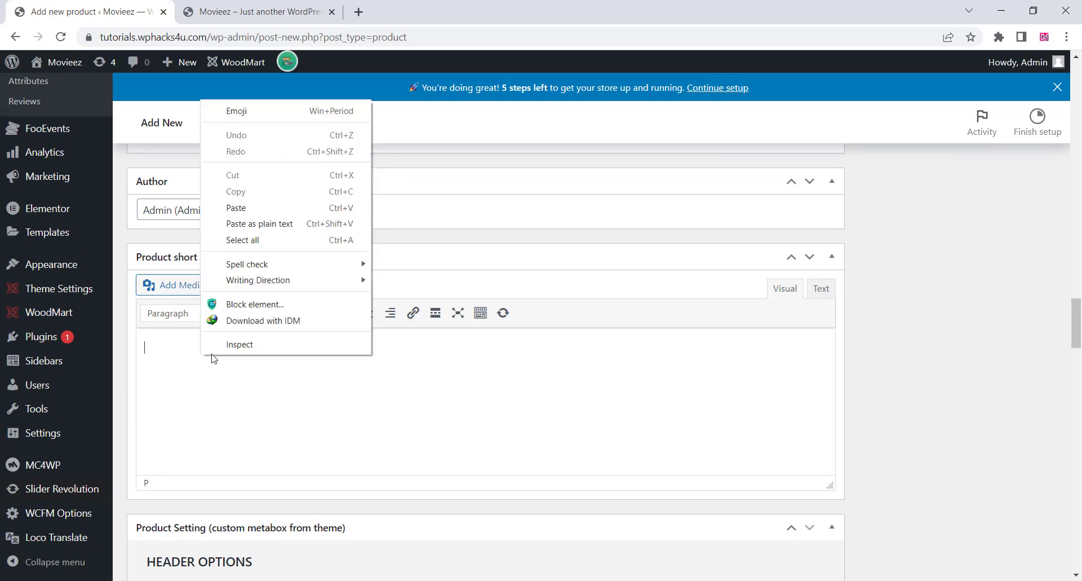
click(241, 210)
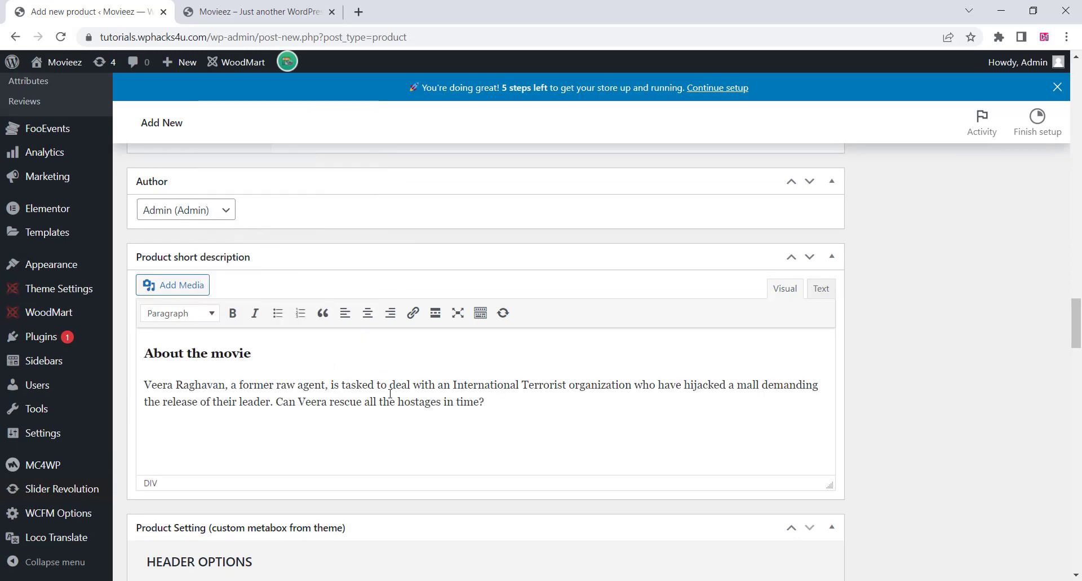
Review the ticket settings, including the email body, ticket colors, calendar reminders and ticket display options
scroll(466, 406, up, 20)
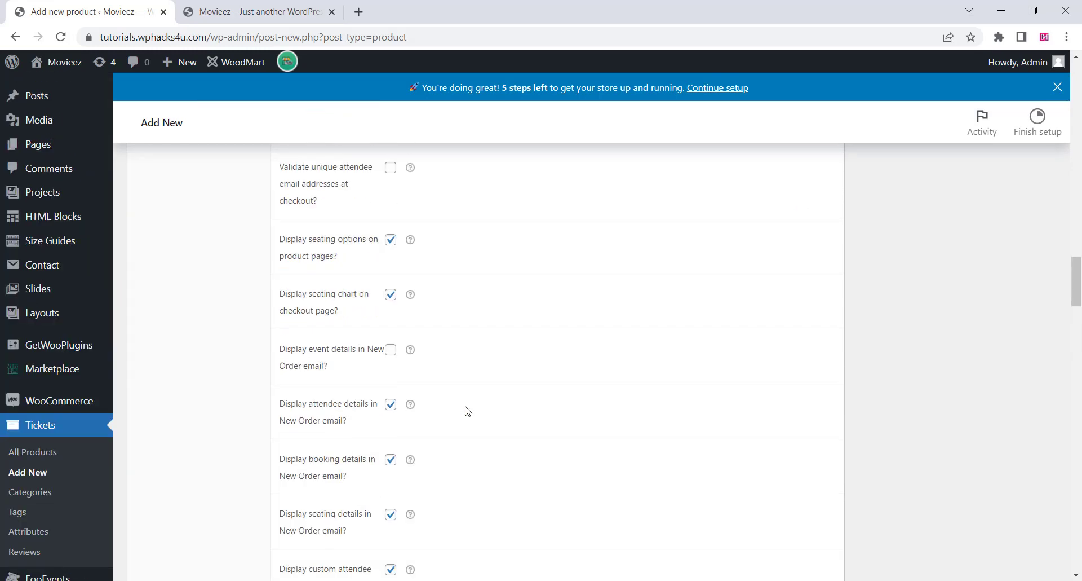
scroll(466, 406, up, 15)
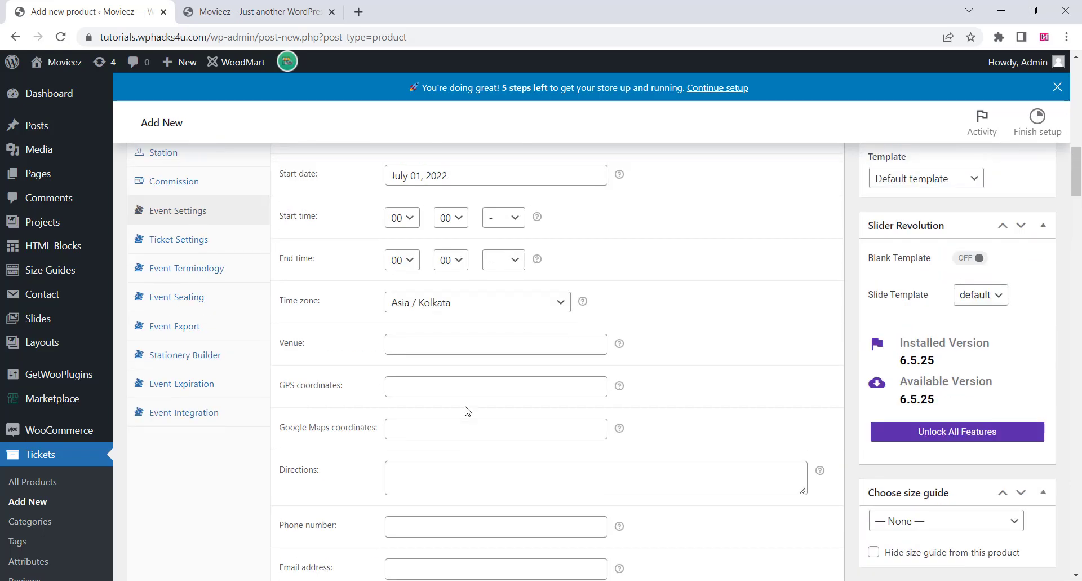
click(199, 306)
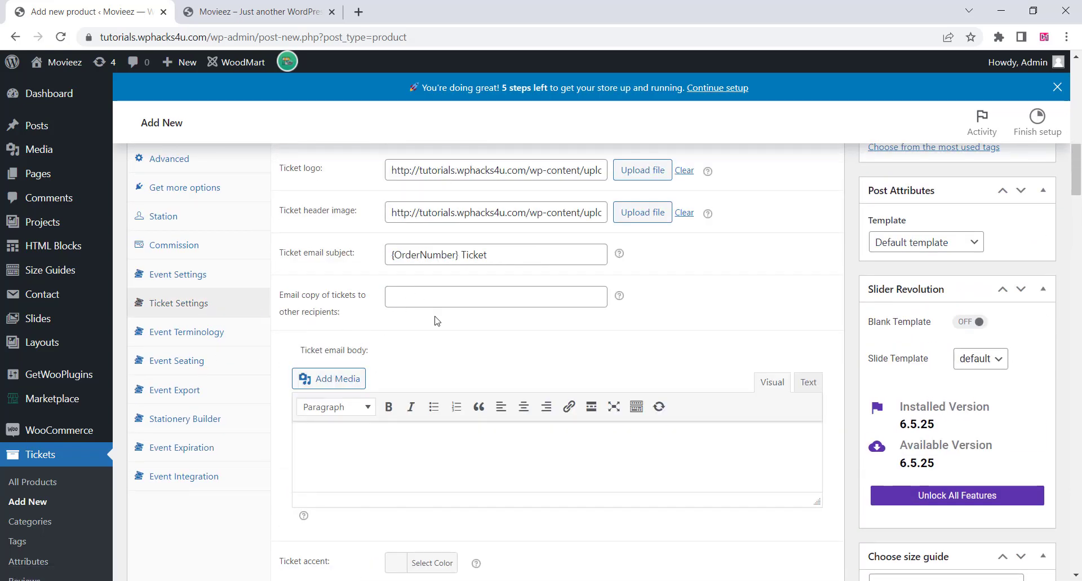
scroll(432, 325, down, 5)
scroll(432, 326, down, 4)
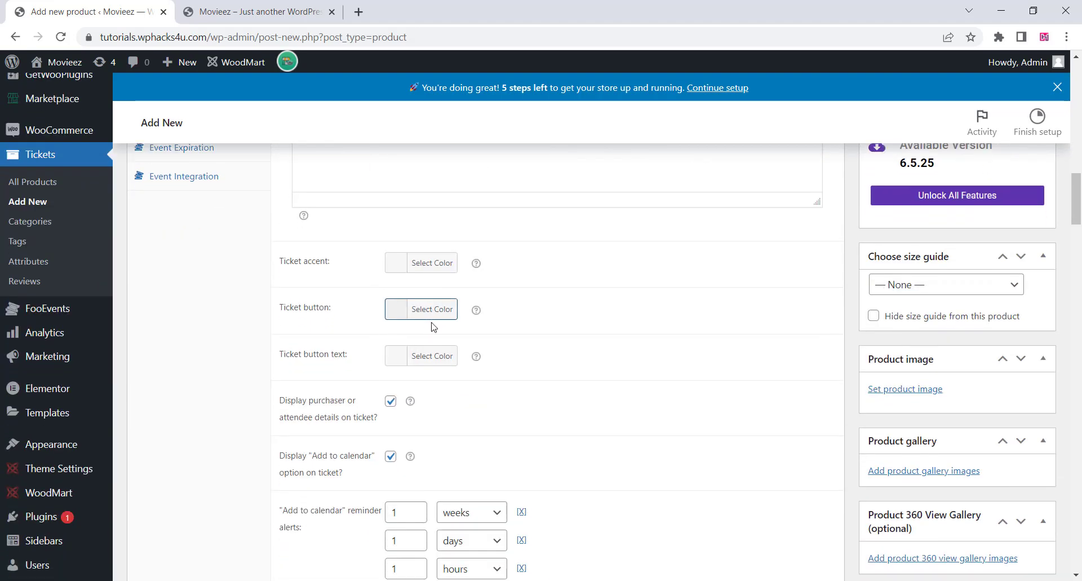
scroll(433, 325, down, 3)
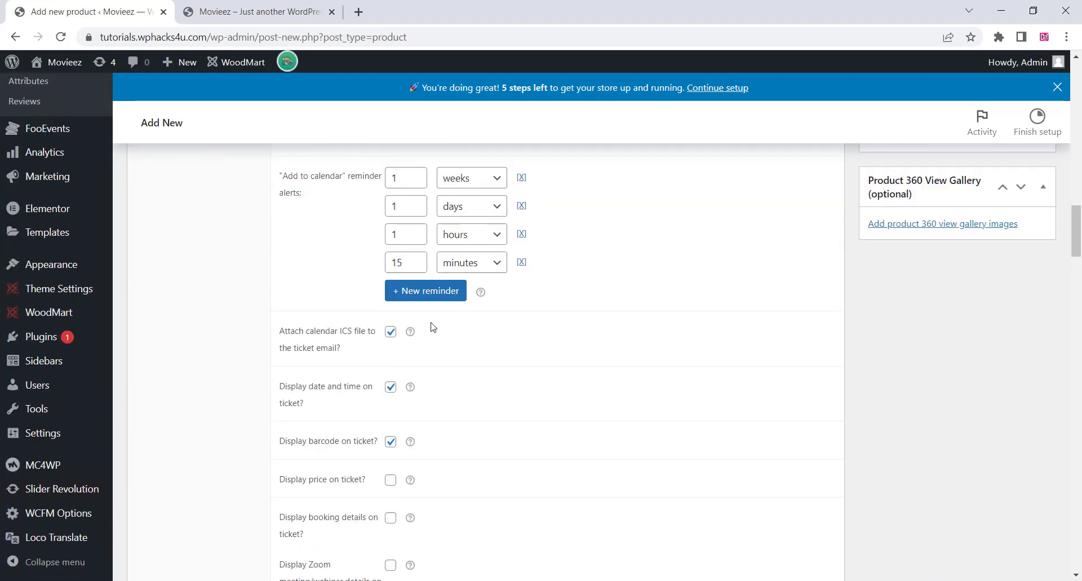
scroll(433, 327, down, 4)
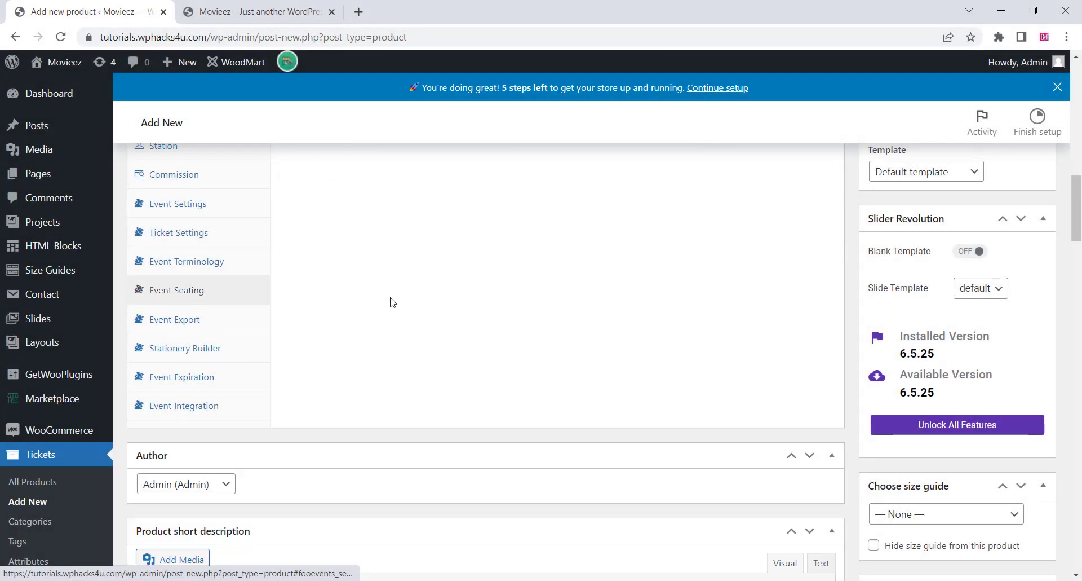
Add a new seating row to the product's event seating
scroll(393, 302, up, 6)
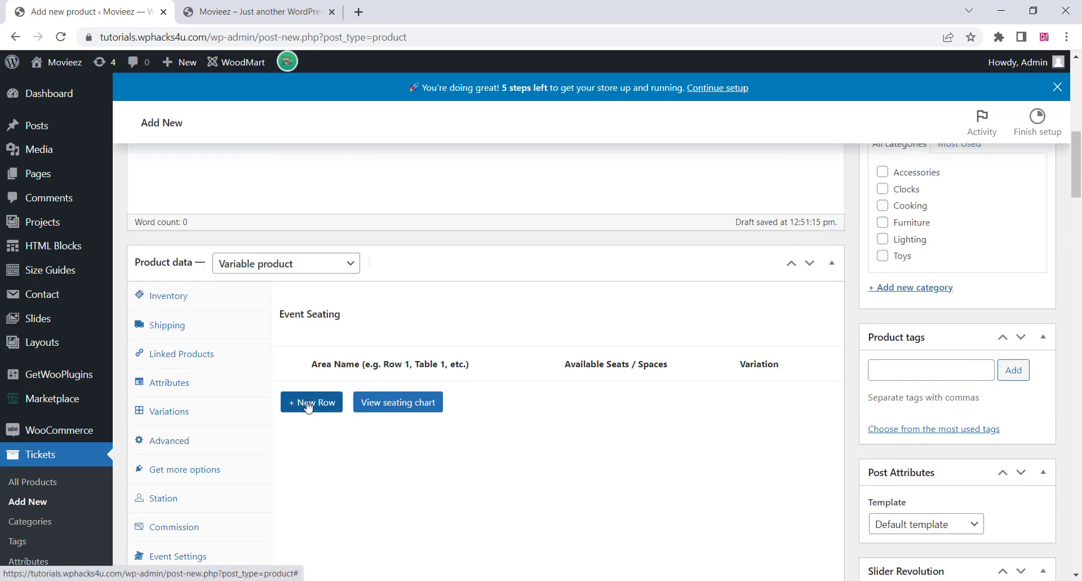
click(307, 400)
scroll(383, 315, down, 4)
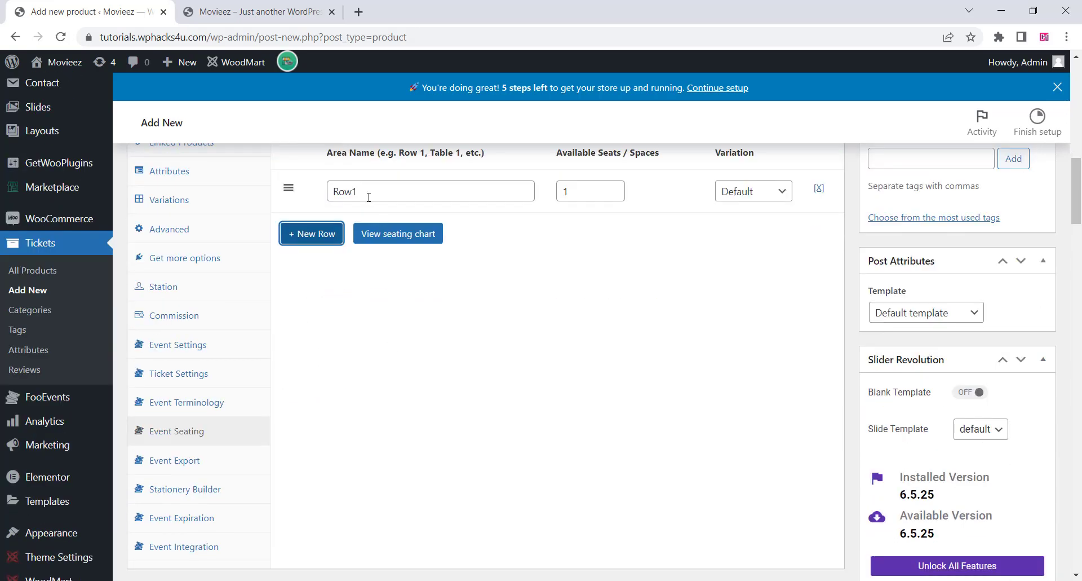
Rename the first seating row Silver and add two more rows named Gold and Platinum
drag(368, 197, 316, 202)
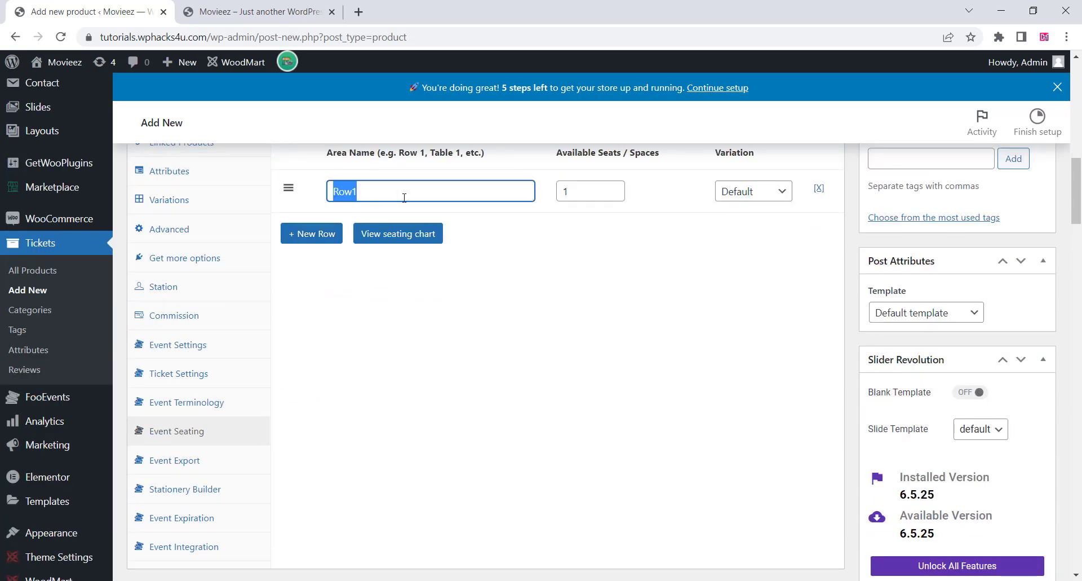
text(Silver)
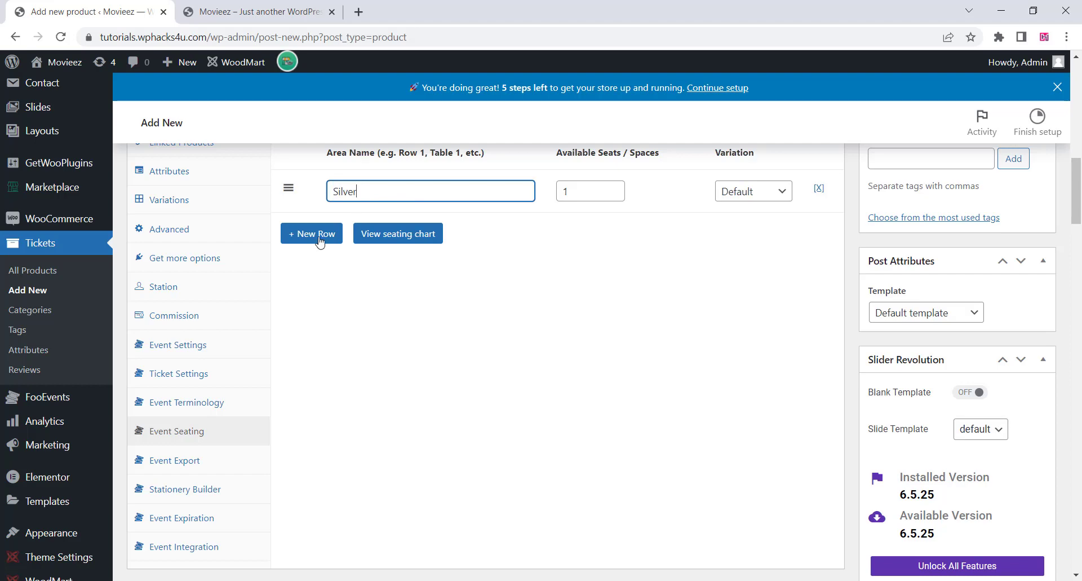
click(319, 241)
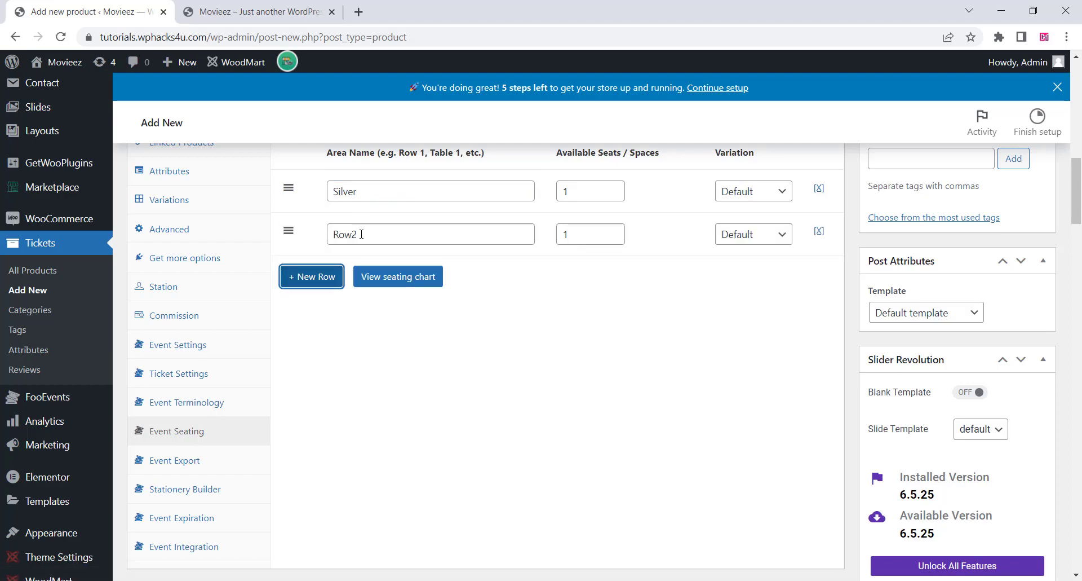
drag(352, 234, 326, 237)
text(Gold)
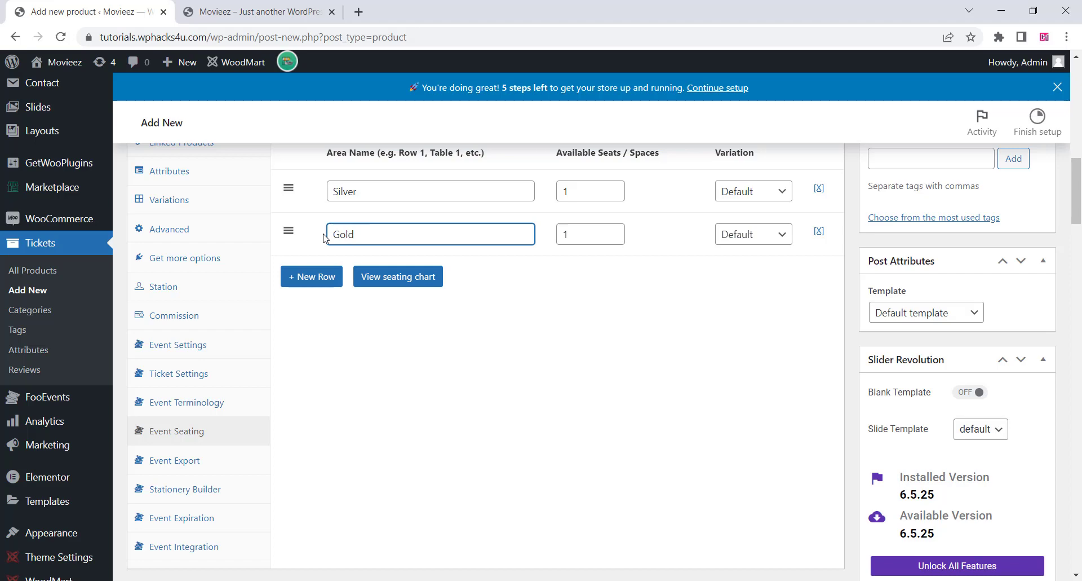
click(297, 277)
drag(358, 278, 322, 283)
text(Platinum)
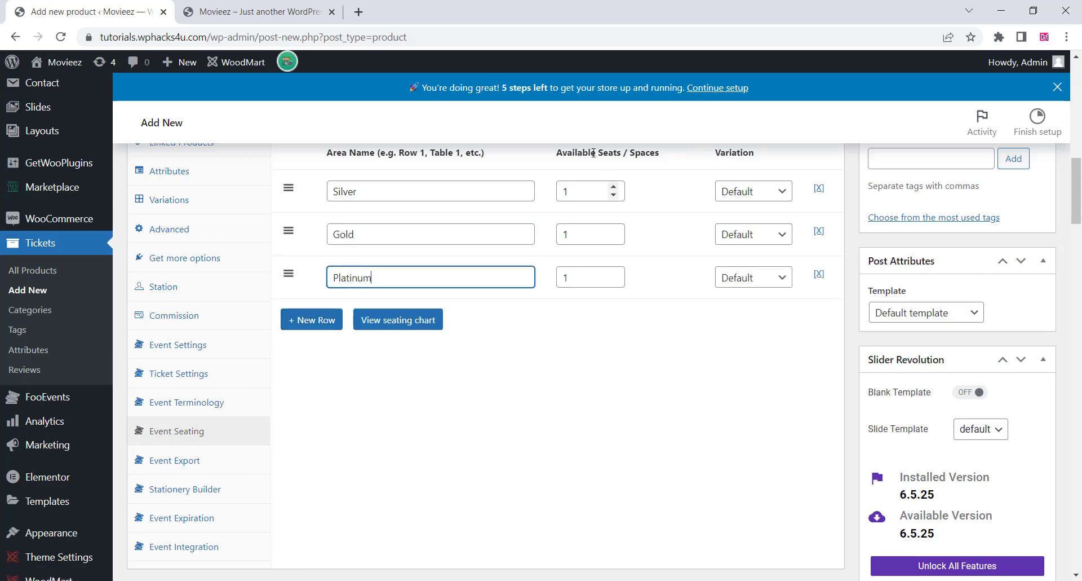
Set the available seats to 20 for the Silver, Gold and Platinum rows, keeping the Default variation
double_click(566, 191)
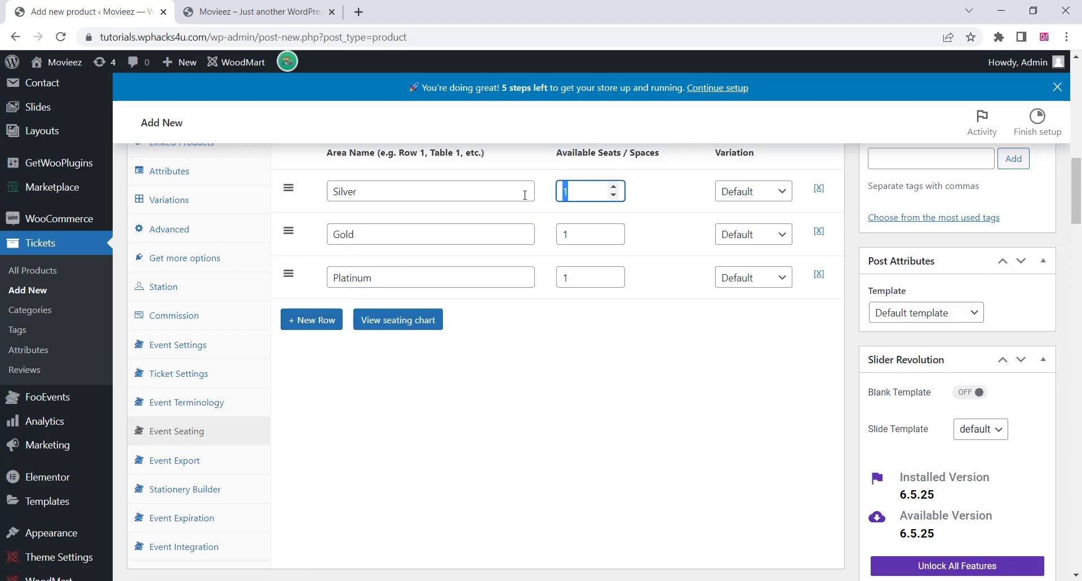
double_click(567, 234)
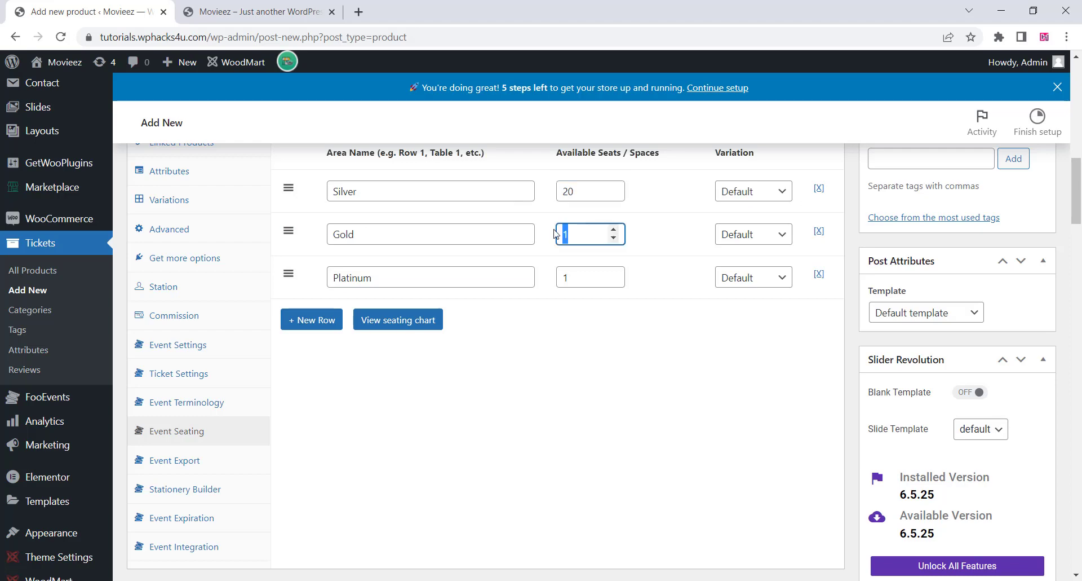
text(20)
double_click(565, 277)
text(20)
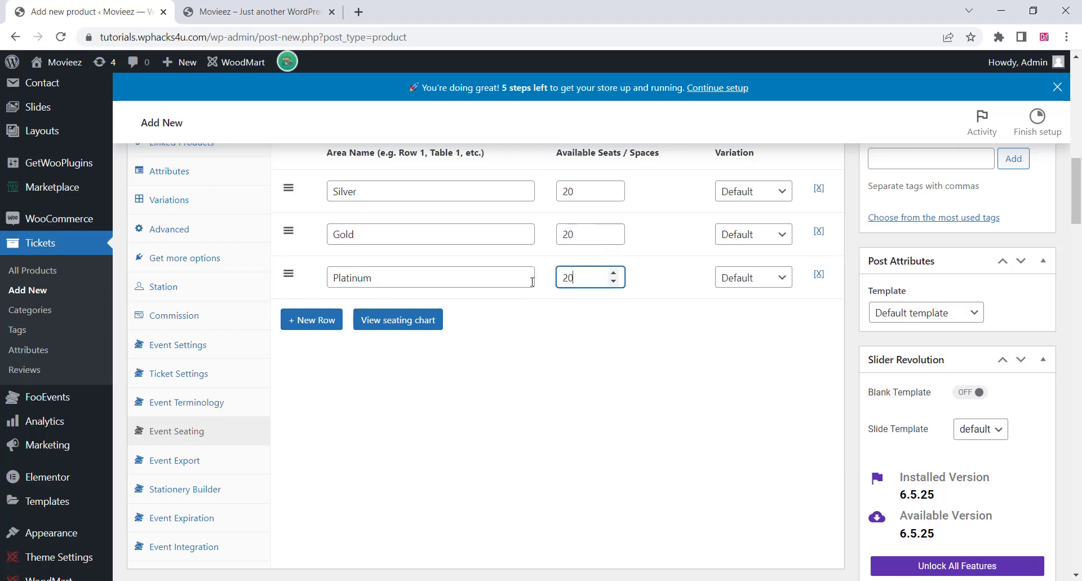
click(740, 189)
click(739, 204)
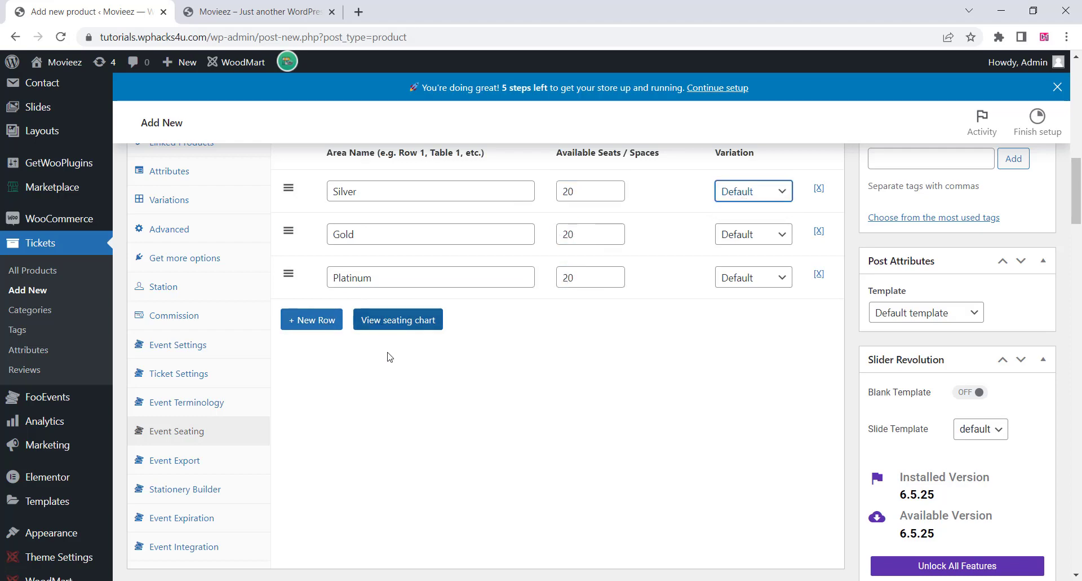
Review the seating chart for the Silver, Gold and Platinum rows, including its front marker and seat availability action
scroll(384, 366, up, 1)
click(399, 390)
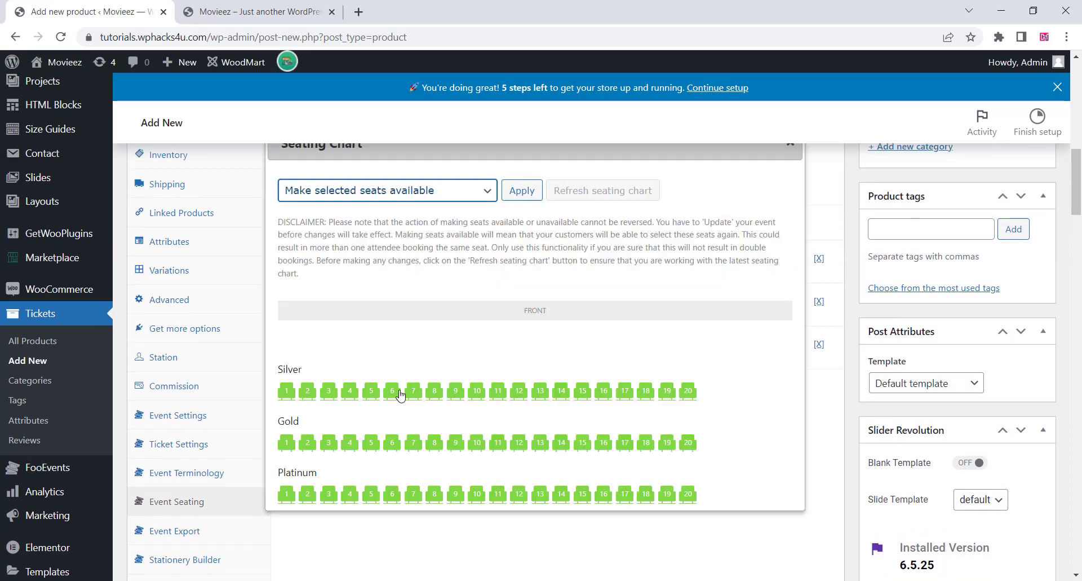
click(522, 192)
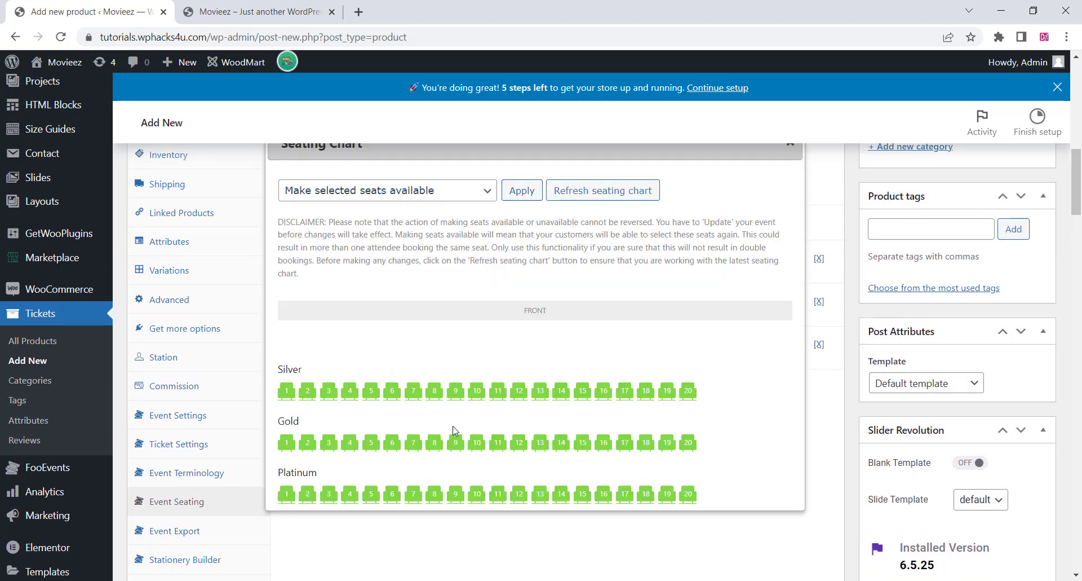
double_click(534, 309)
click(515, 191)
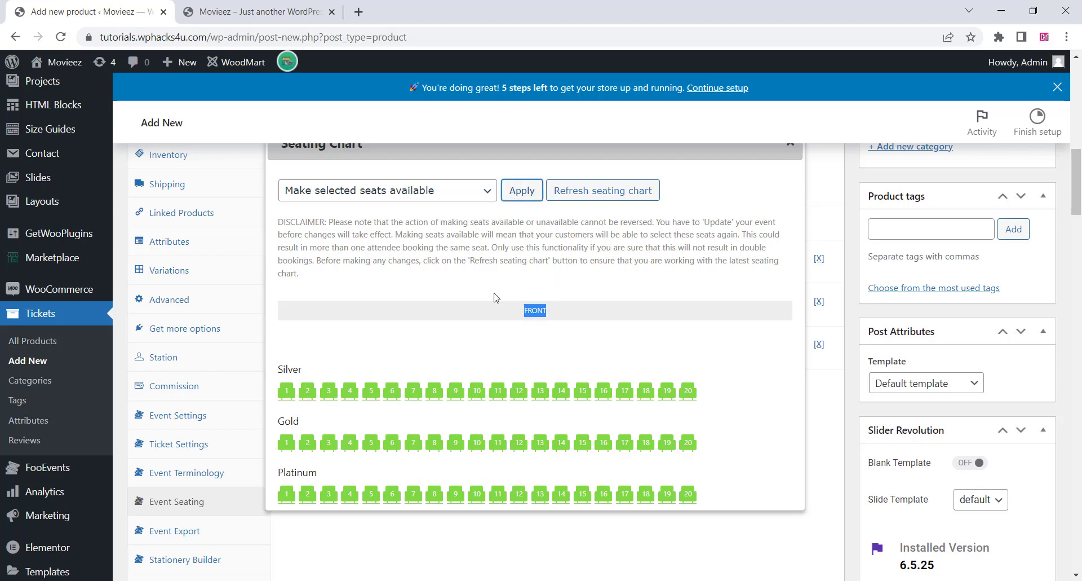
scroll(495, 297, up, 1)
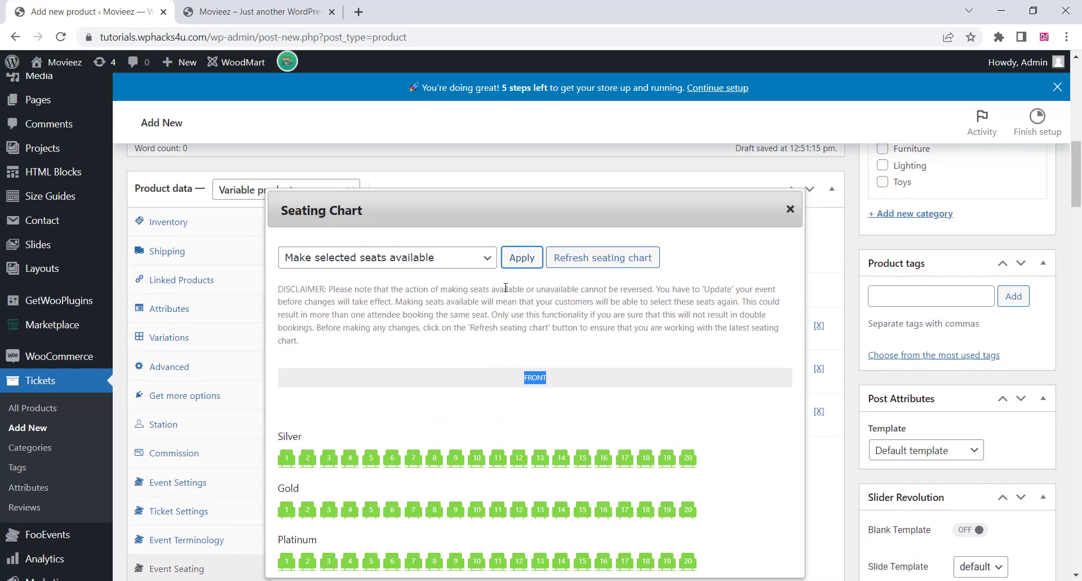
click(789, 212)
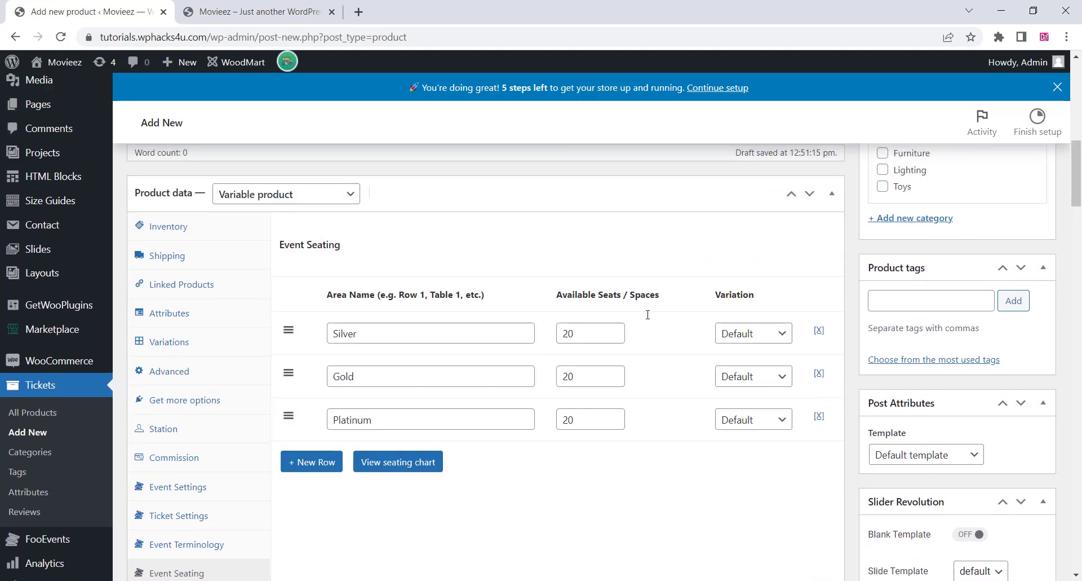
Create a new product category named Tamil for the ticket
scroll(649, 321, up, 2)
click(897, 359)
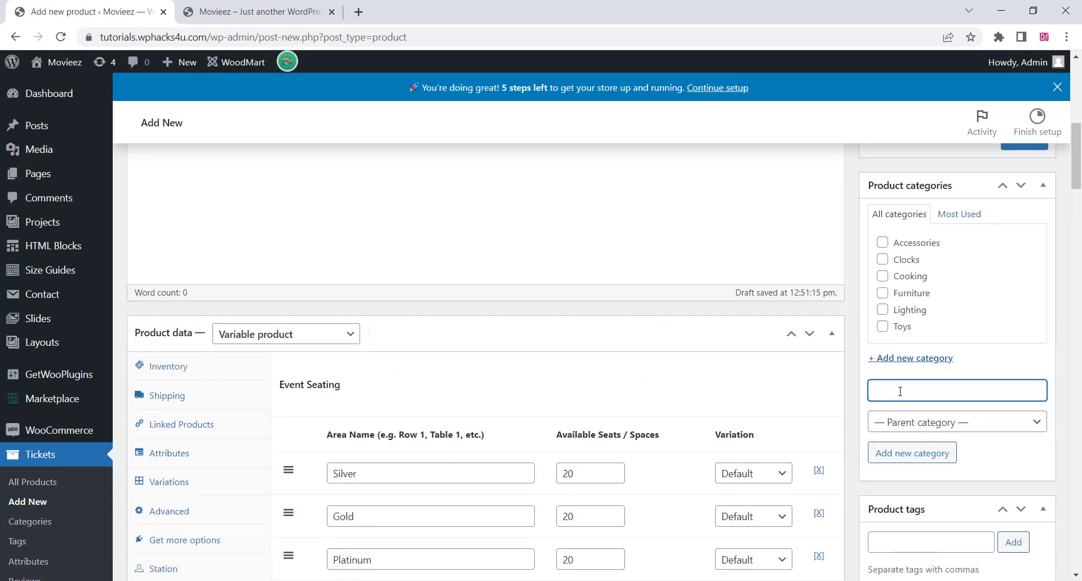
text(Tamil)
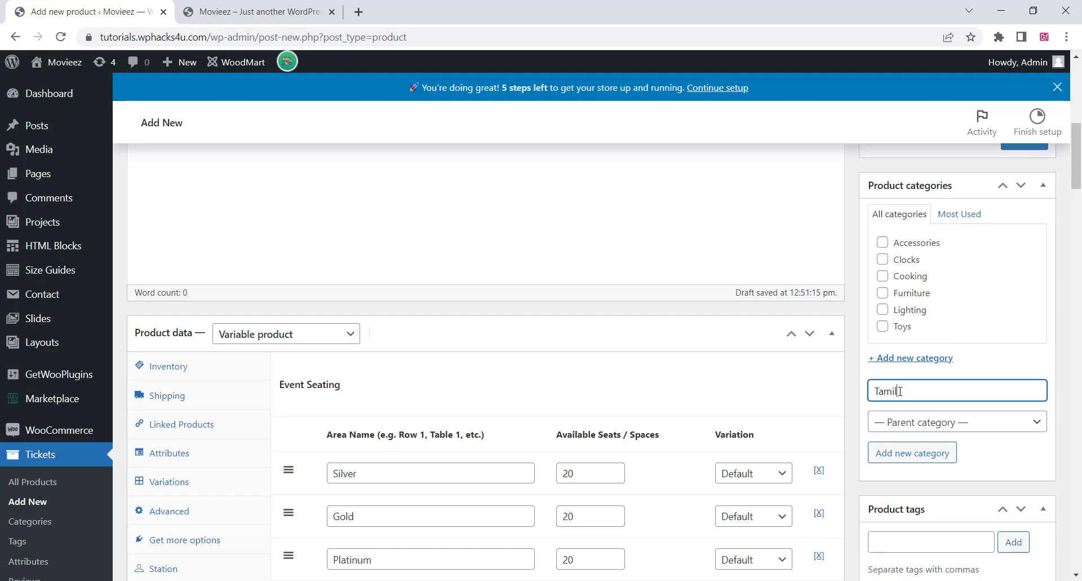
click(903, 453)
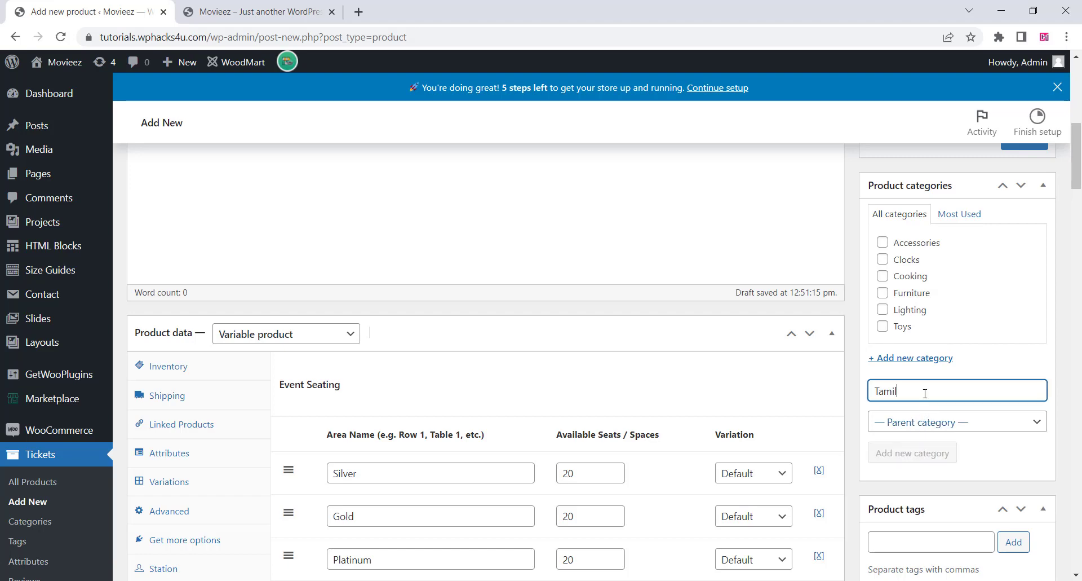
Add the product tags Beast, Tamil and movie
scroll(917, 361, down, 3)
click(892, 425)
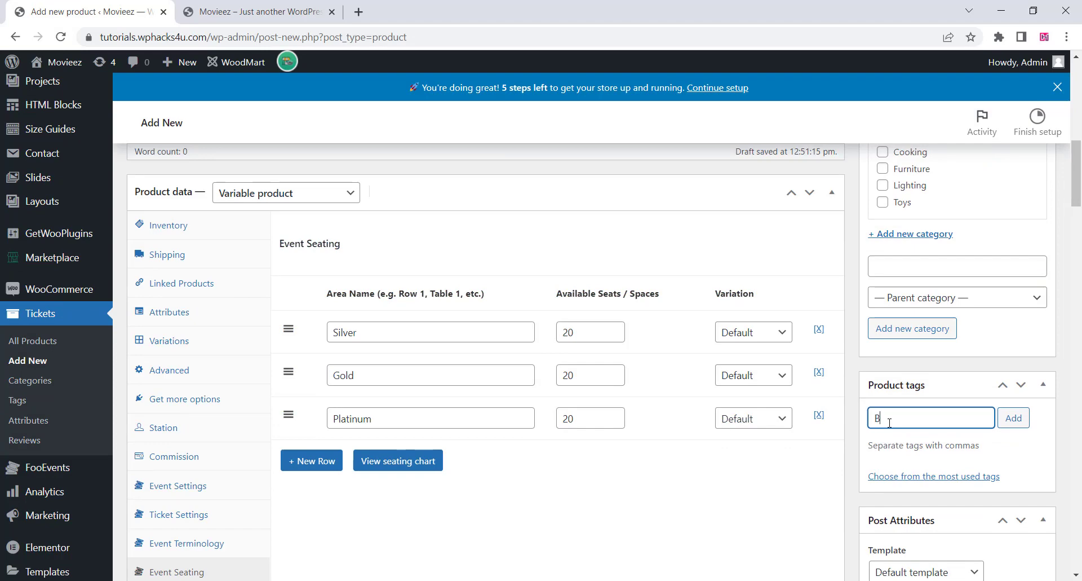
text(Beast)
click(1013, 418)
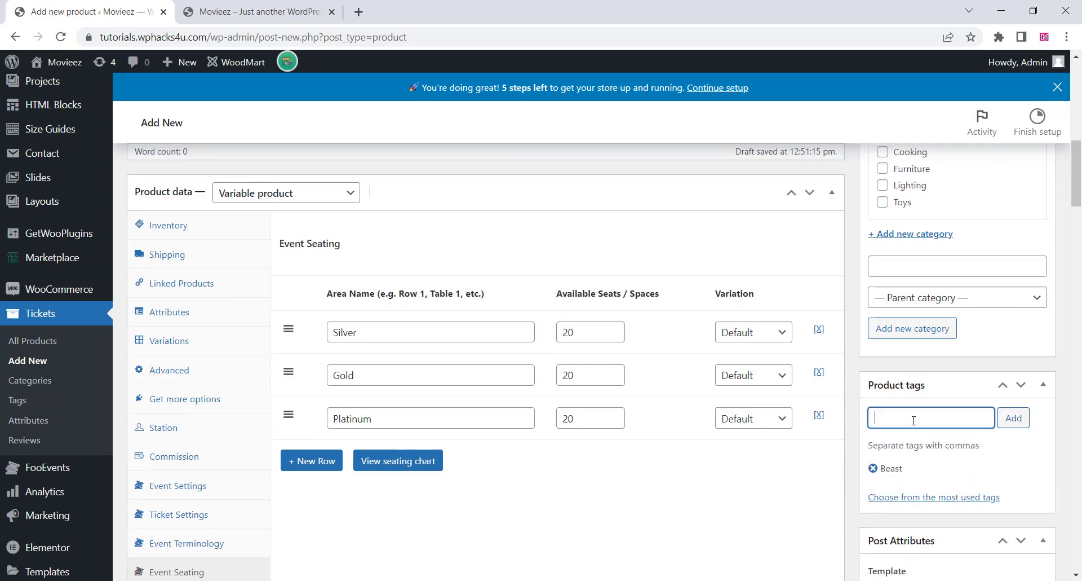
text(Tamil)
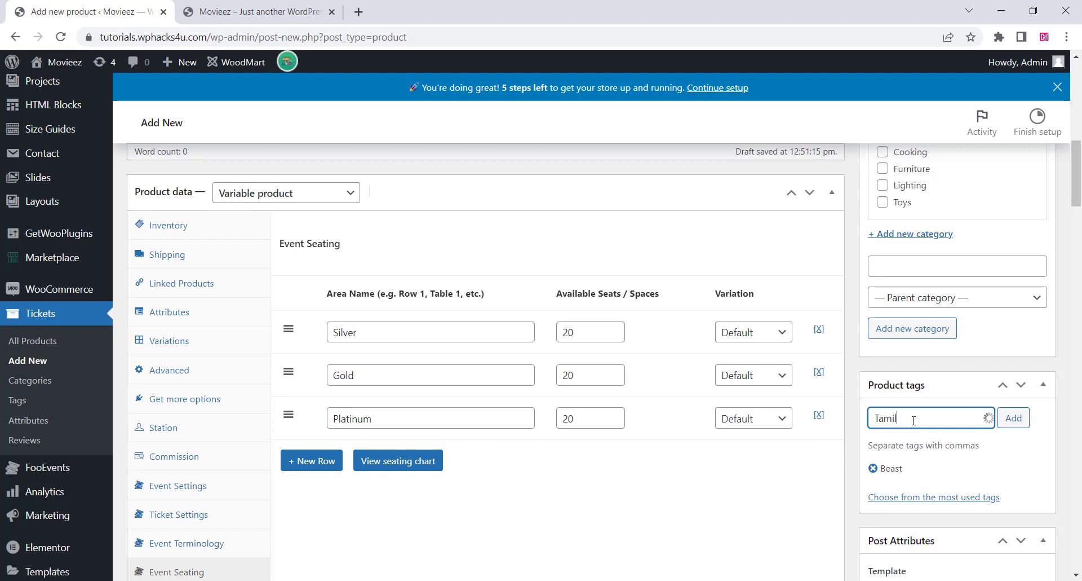
key(Return)
text(movie)
click(1013, 418)
scroll(886, 386, up, 1)
Upload the Beast poster file FH762YqXIAE5L6- from the Downloads subfolder and set it as the product image
scroll(921, 242, down, 7)
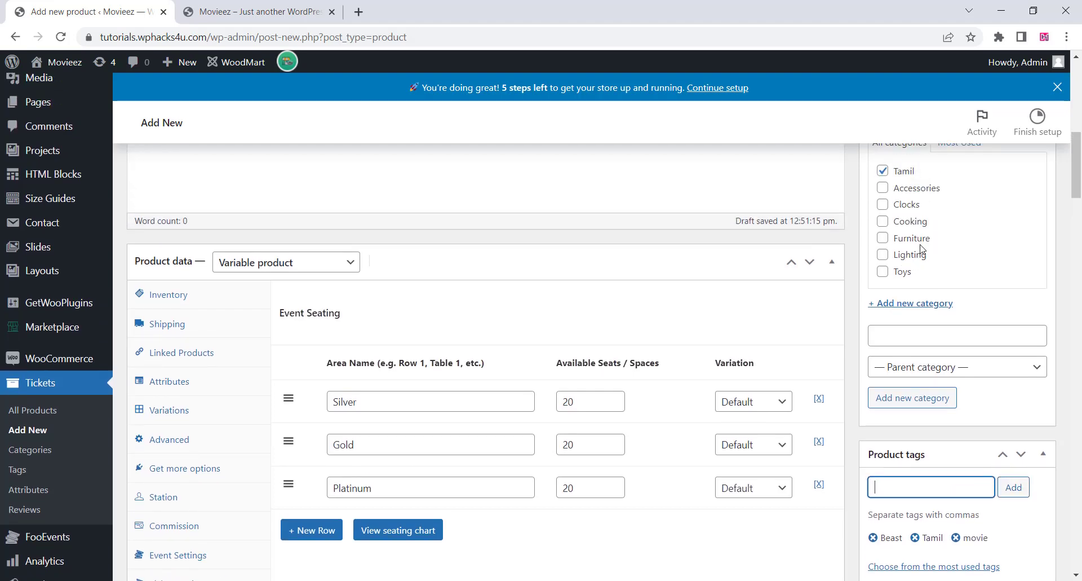
scroll(929, 265, down, 5)
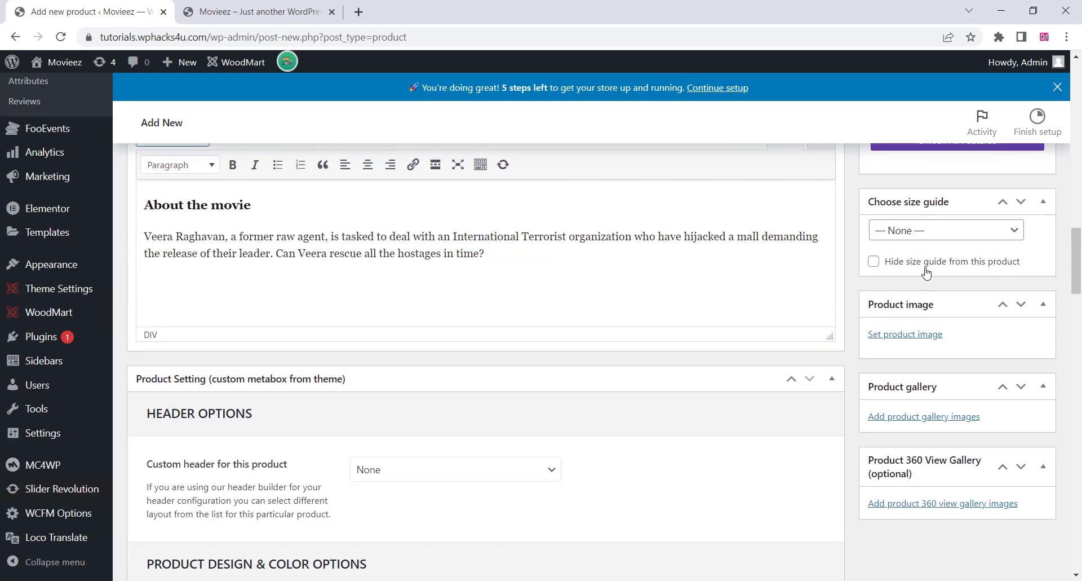
click(904, 335)
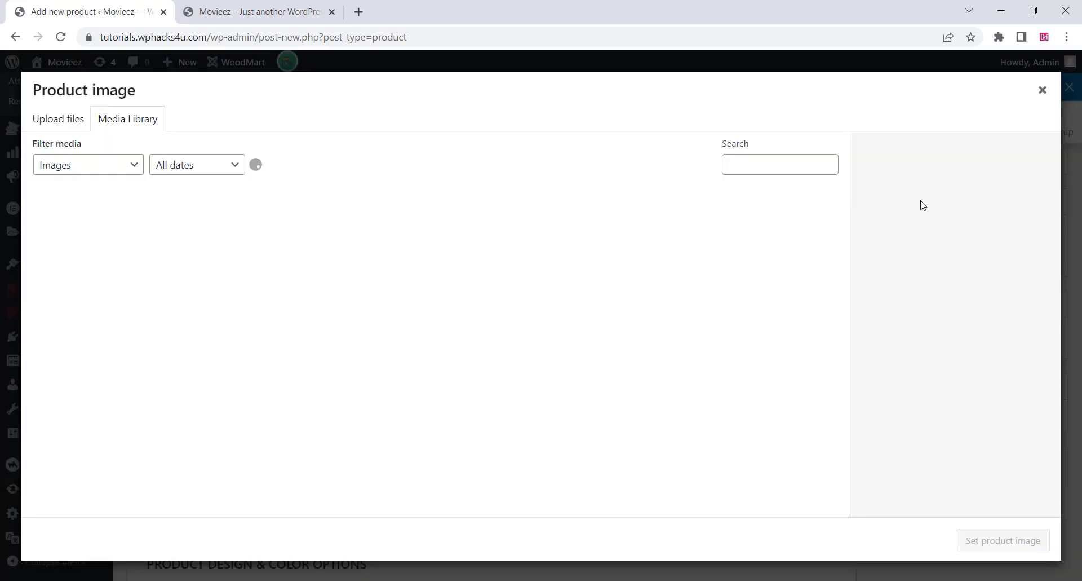
click(65, 125)
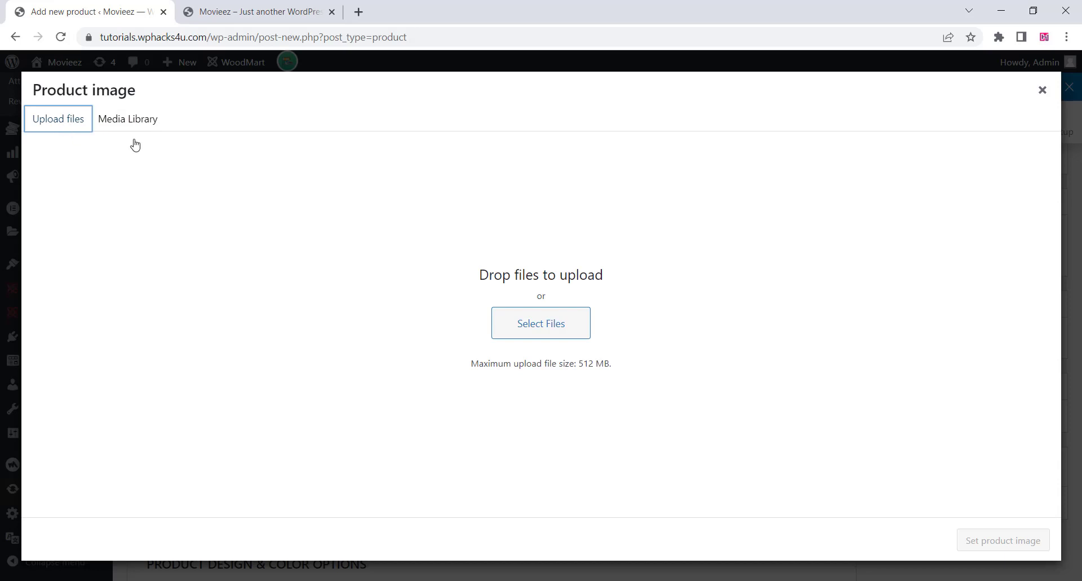
click(524, 323)
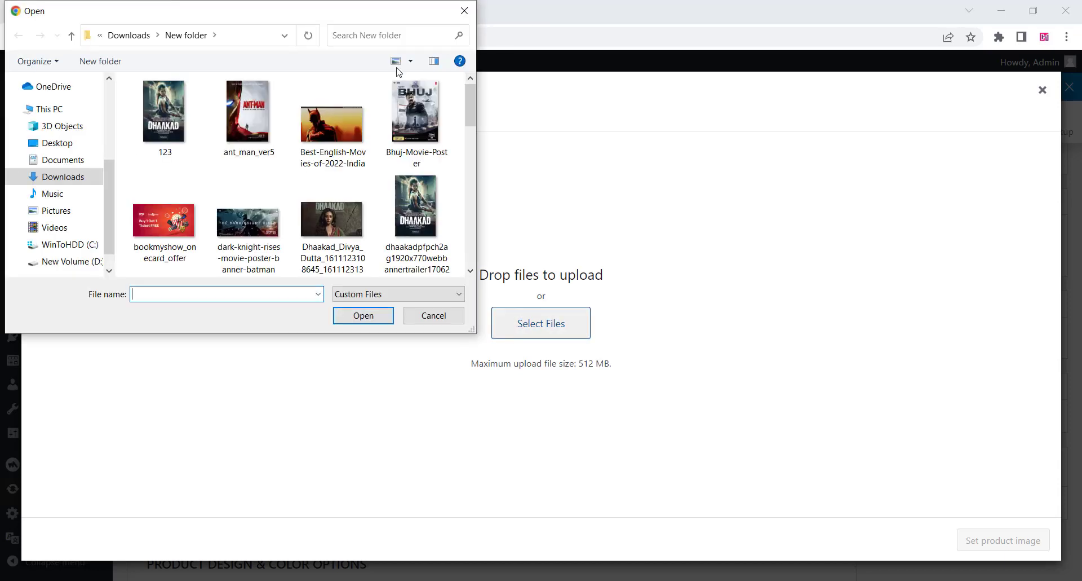
scroll(336, 130, down, 1)
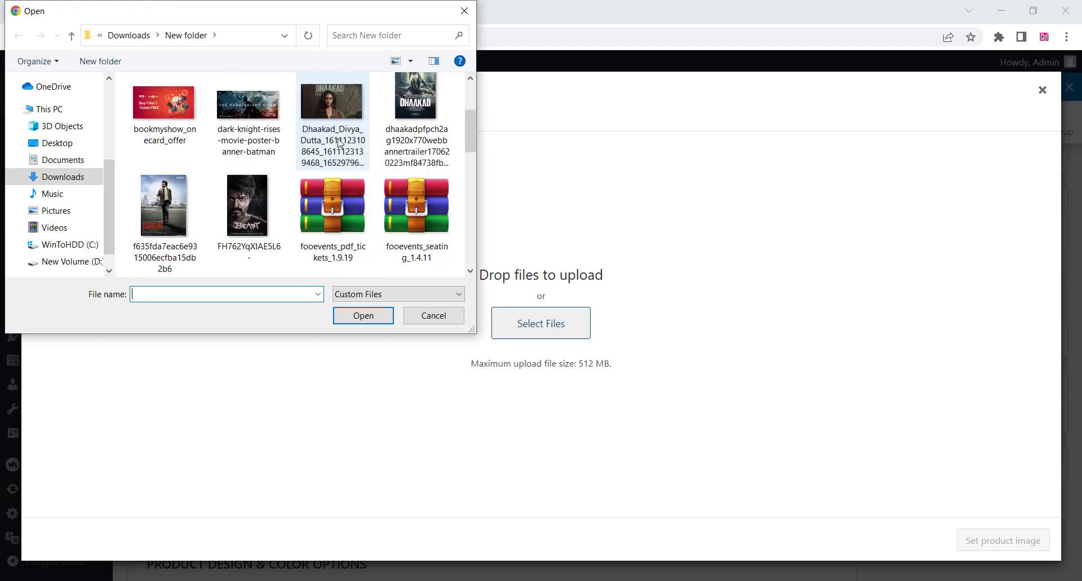
click(247, 204)
click(357, 317)
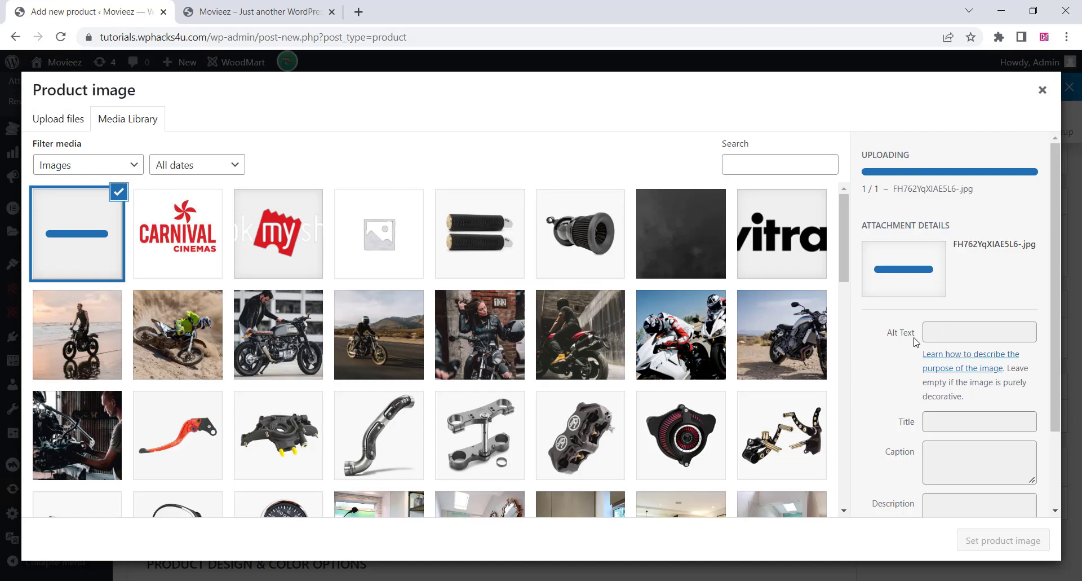
click(993, 540)
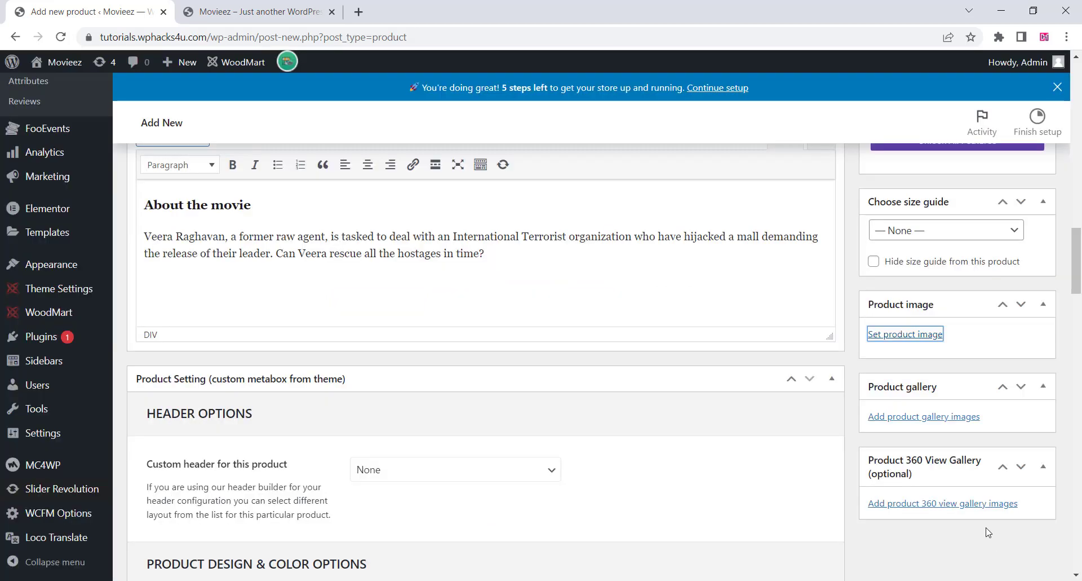
Publish the Beast ticket product
scroll(930, 395, up, 7)
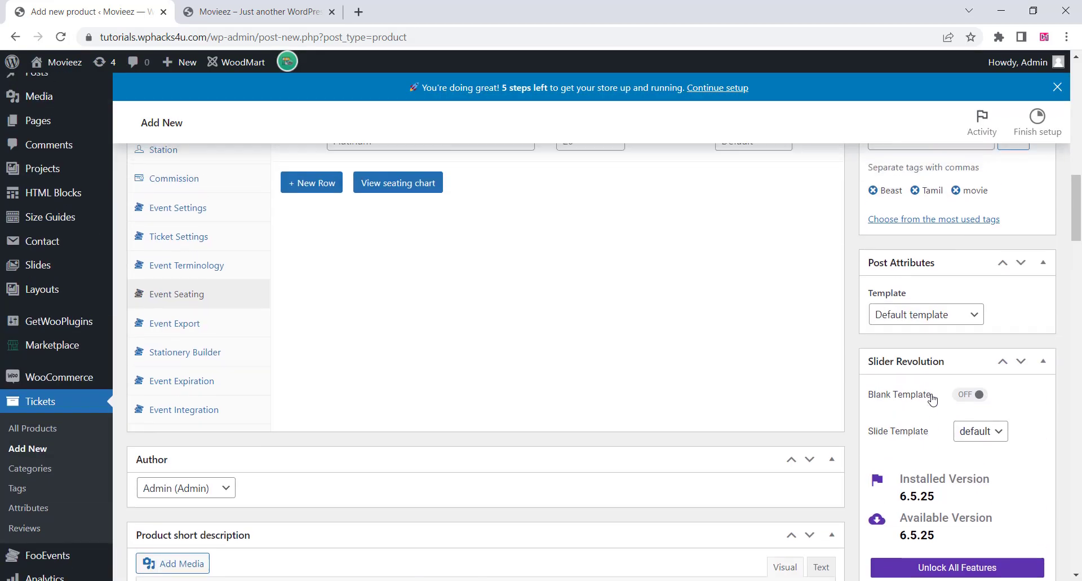
scroll(933, 399, up, 12)
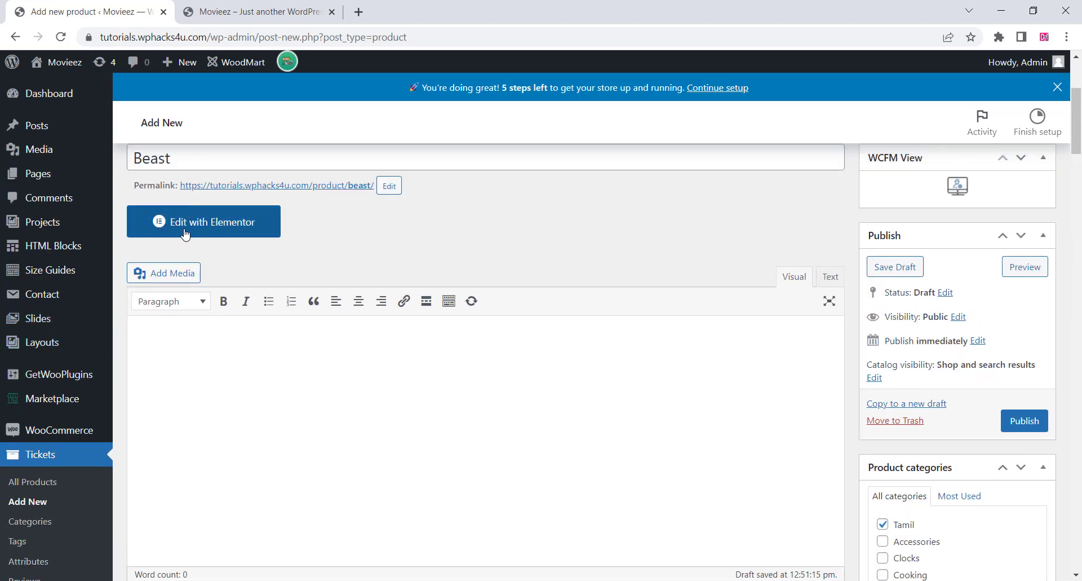
click(1037, 423)
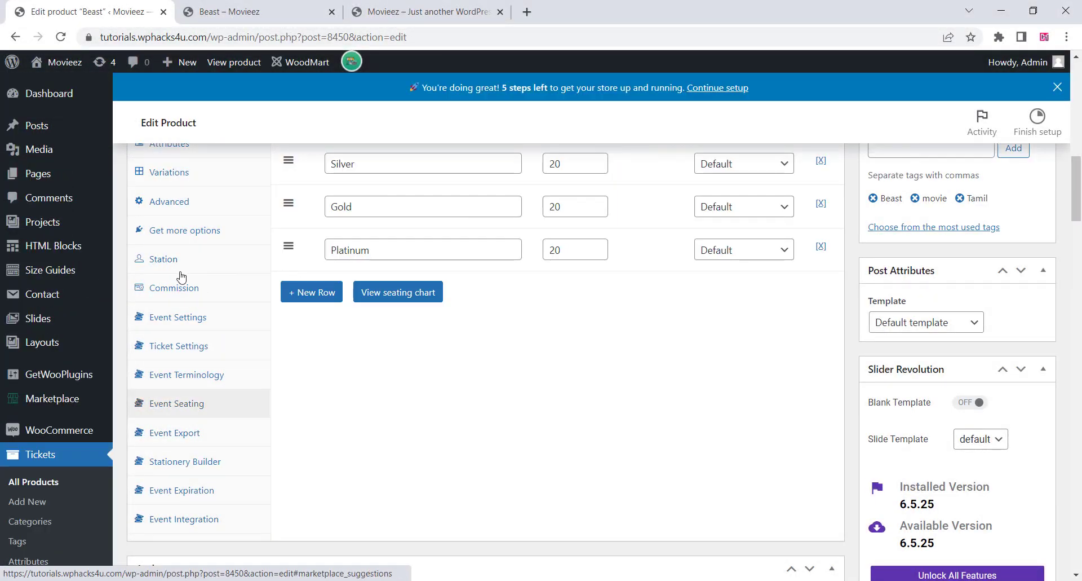
Assign the station CARNIVAL CINIMAS to the Beast ticket and update the product
scroll(181, 276, up, 1)
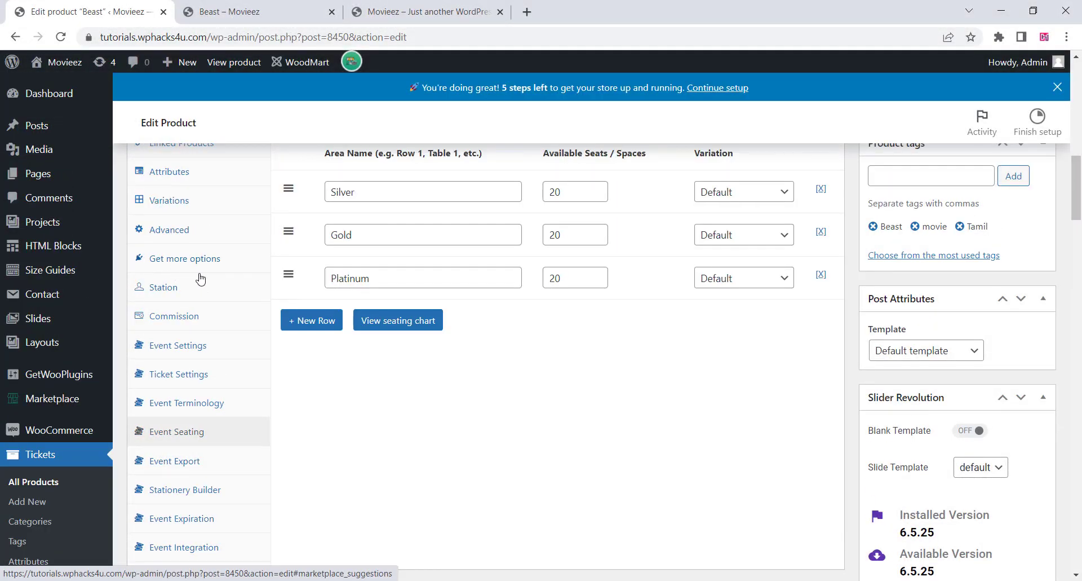
scroll(162, 335, up, 2)
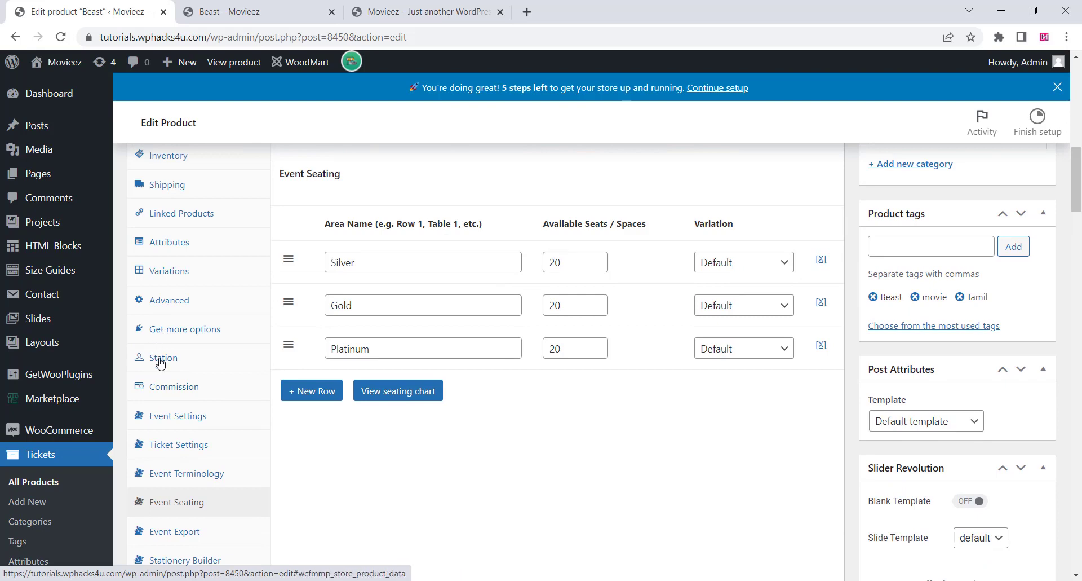
click(164, 358)
scroll(448, 359, up, 2)
scroll(444, 358, up, 1)
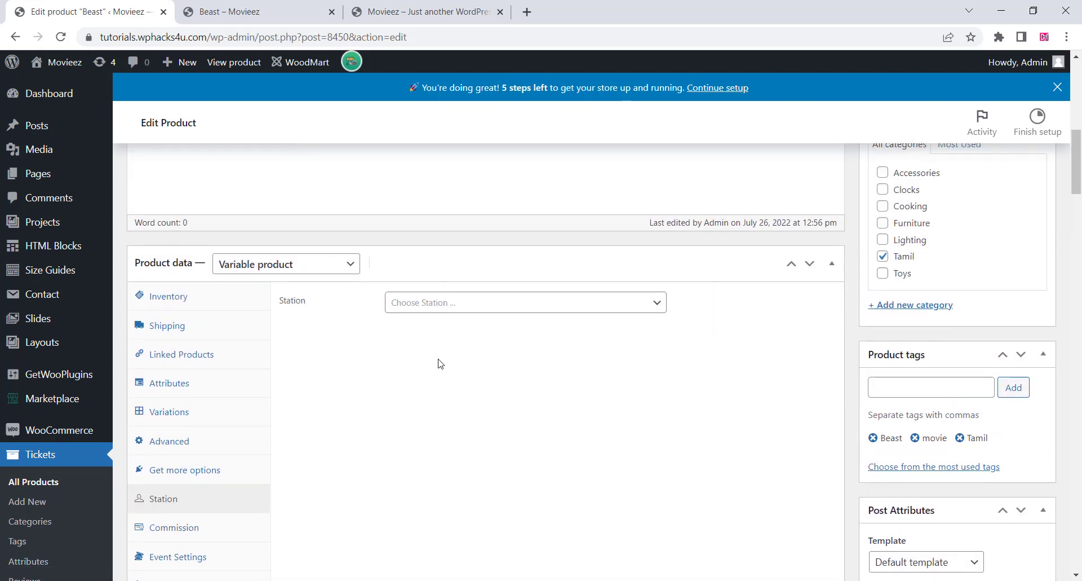
click(465, 310)
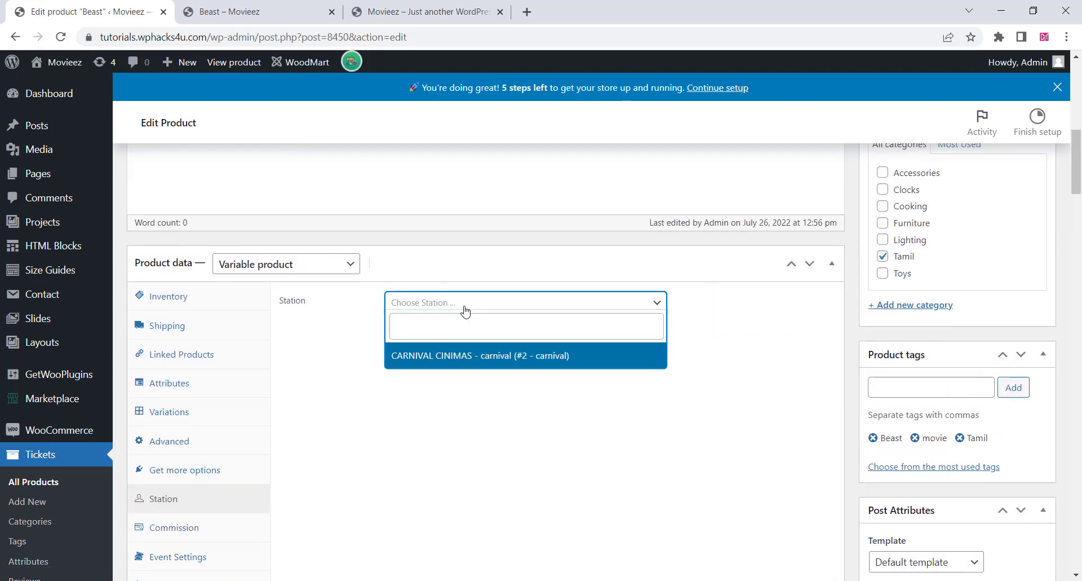
click(451, 355)
scroll(505, 359, up, 8)
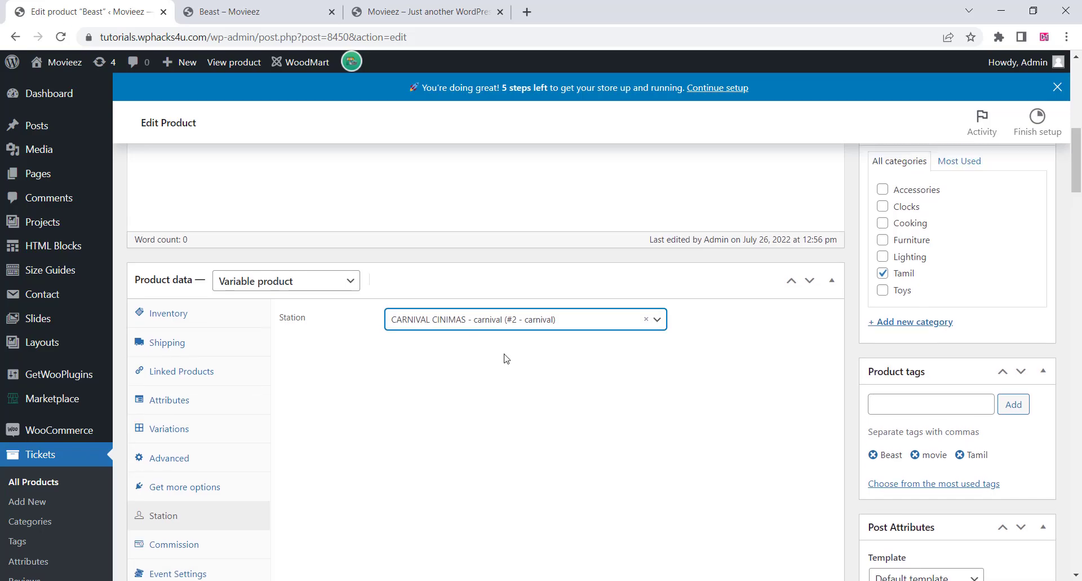
click(1022, 423)
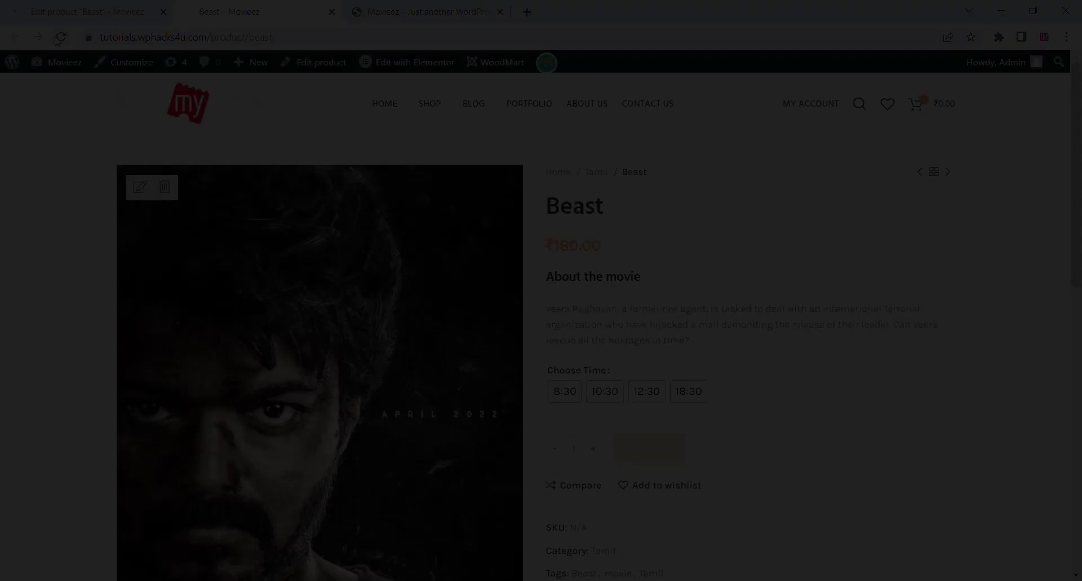
Reload the Beast page on the storefront and choose the 8:30 show time
click(60, 37)
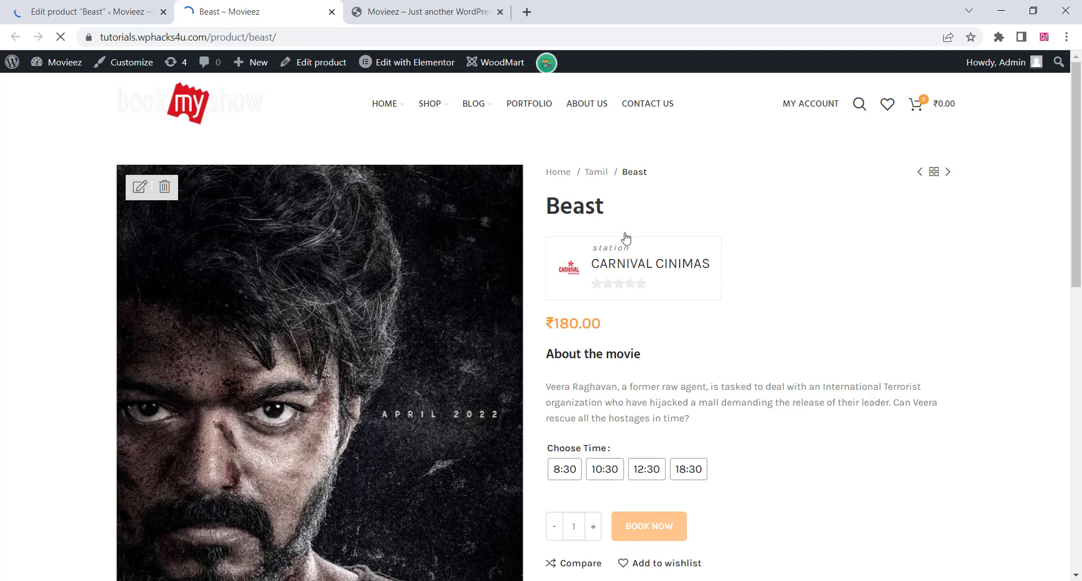
scroll(628, 243, down, 1)
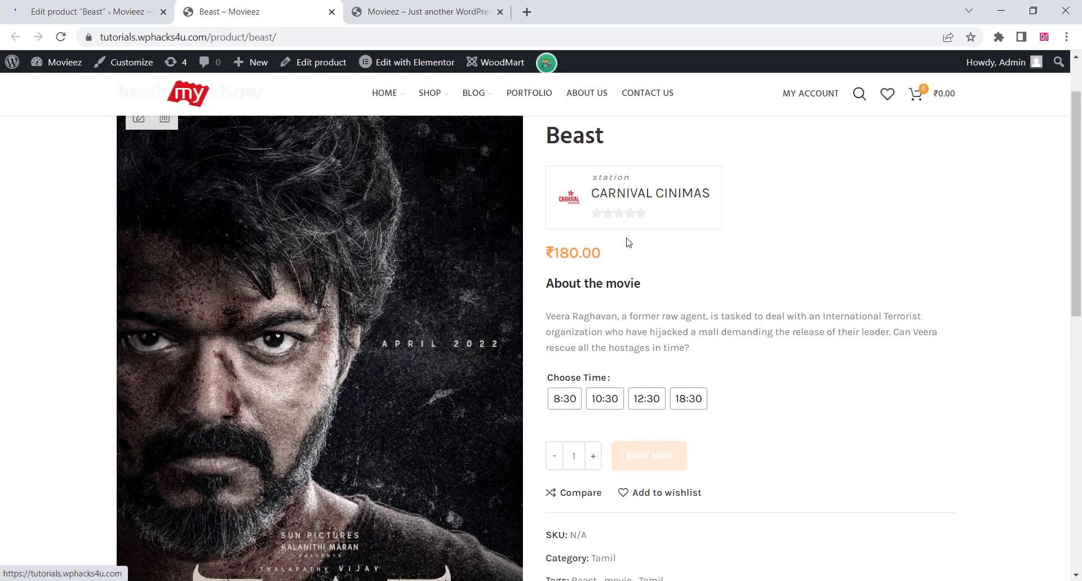
click(566, 399)
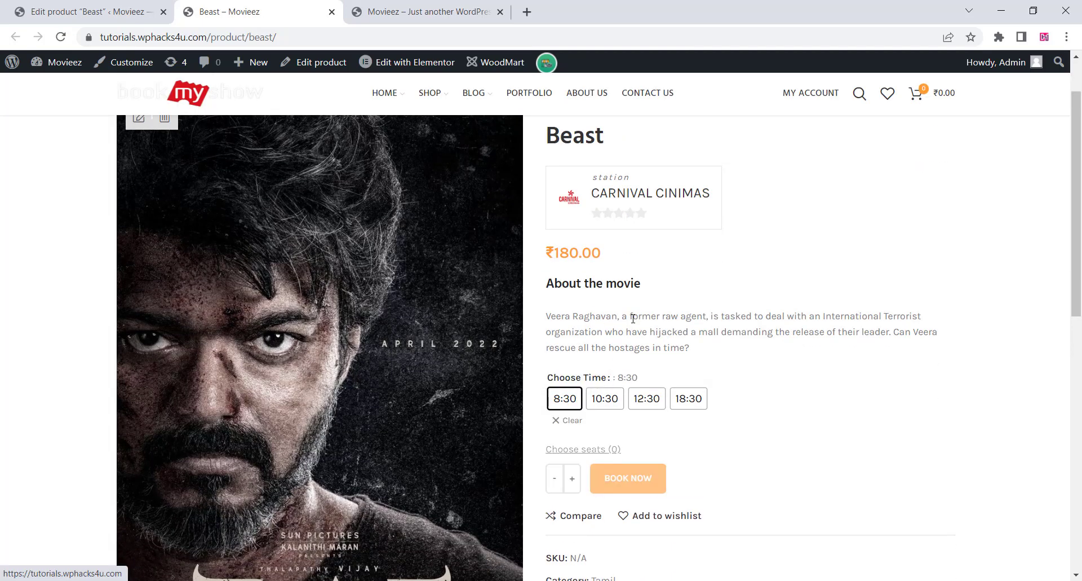
scroll(633, 318, down, 2)
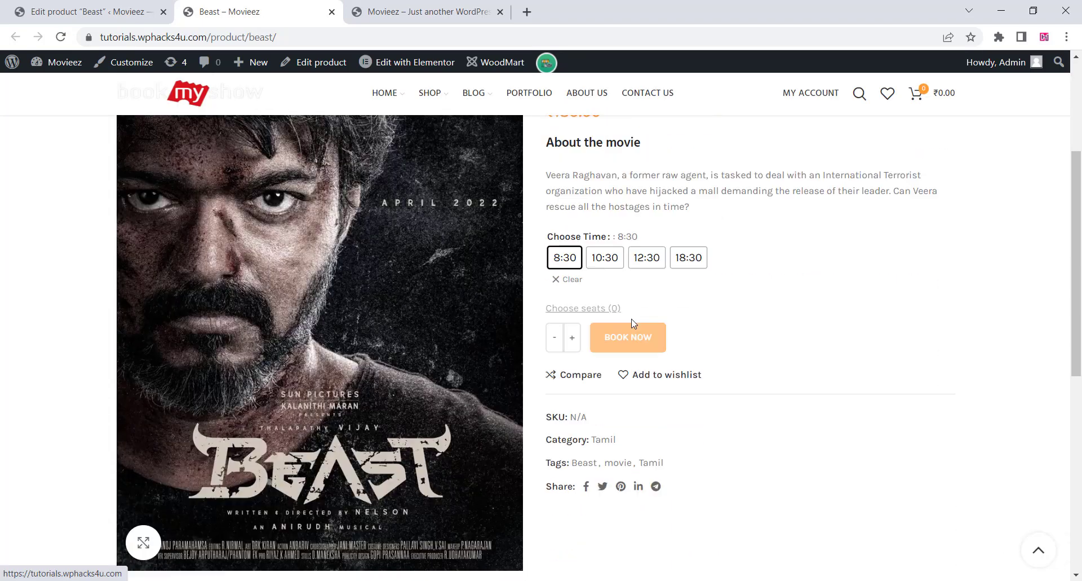
Book Silver seats 4 and 5 from the Beast seating chart and proceed to checkout
click(586, 314)
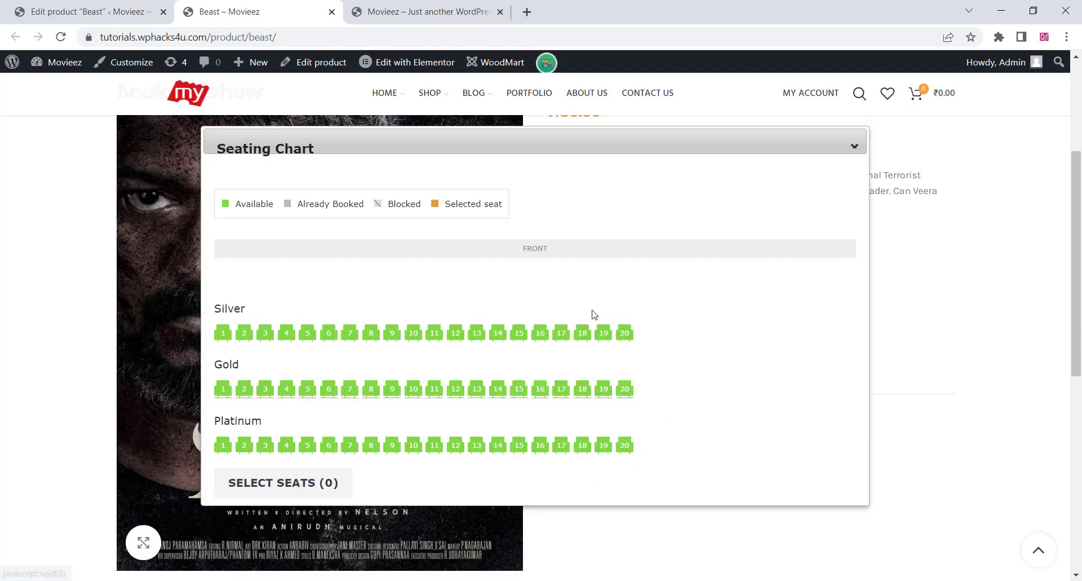
click(287, 333)
click(309, 336)
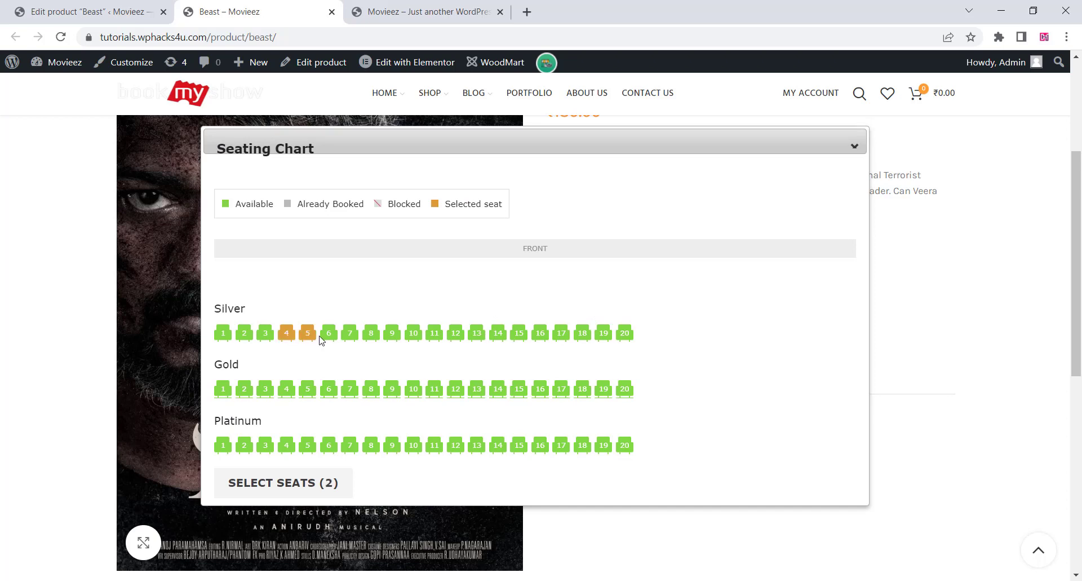
click(309, 485)
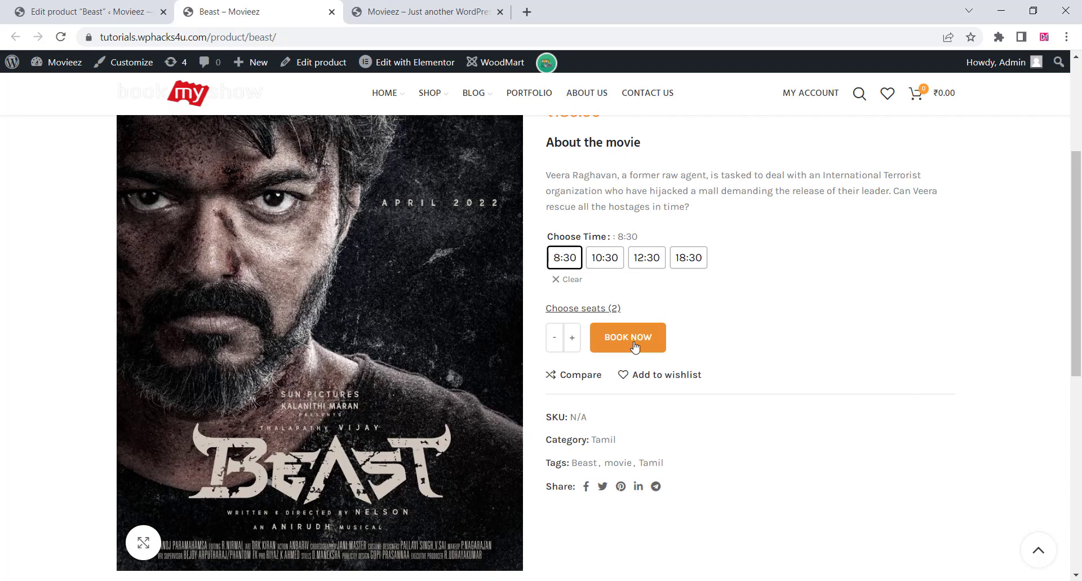
click(635, 347)
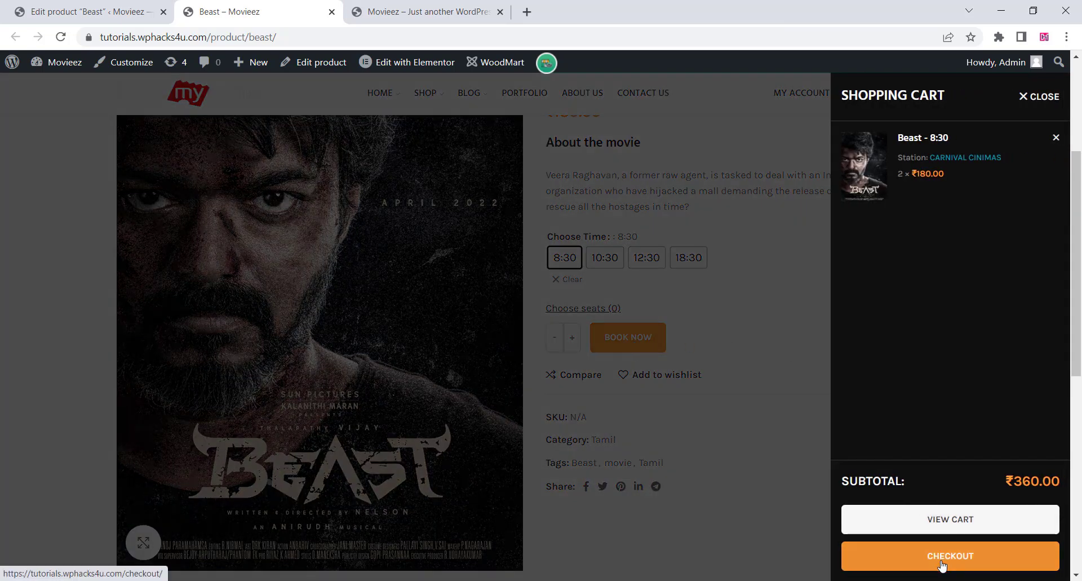
click(941, 564)
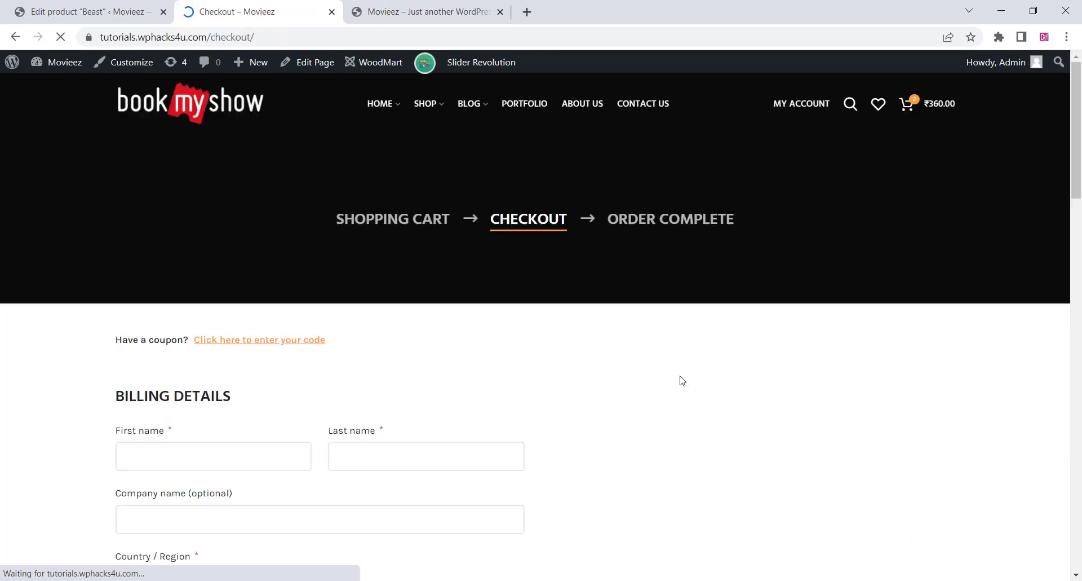
Examine the checkout form's billing fields, attendee fields, order summary and payment options
scroll(680, 381, down, 4)
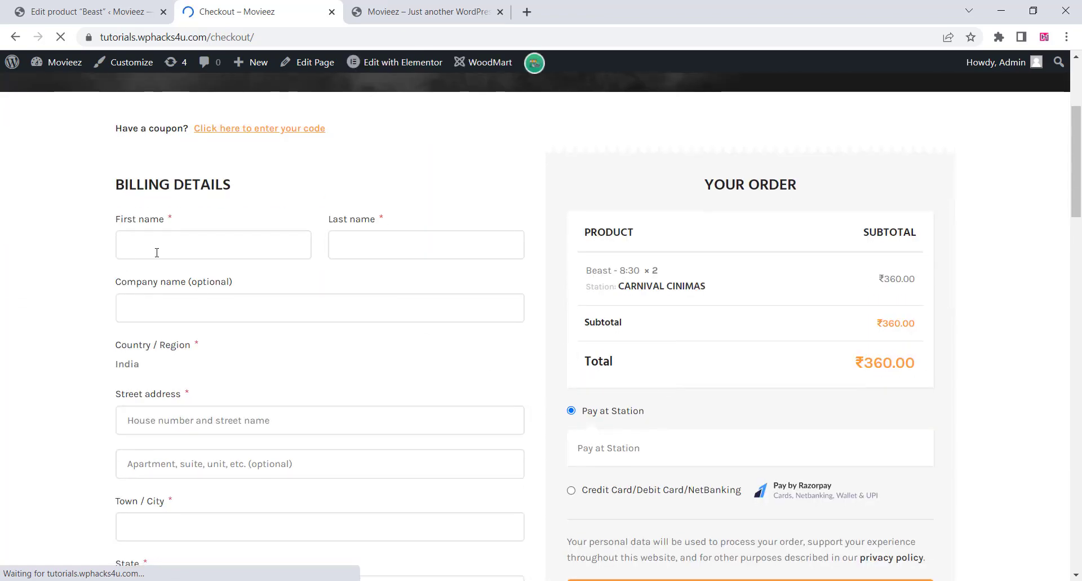
scroll(181, 267, down, 6)
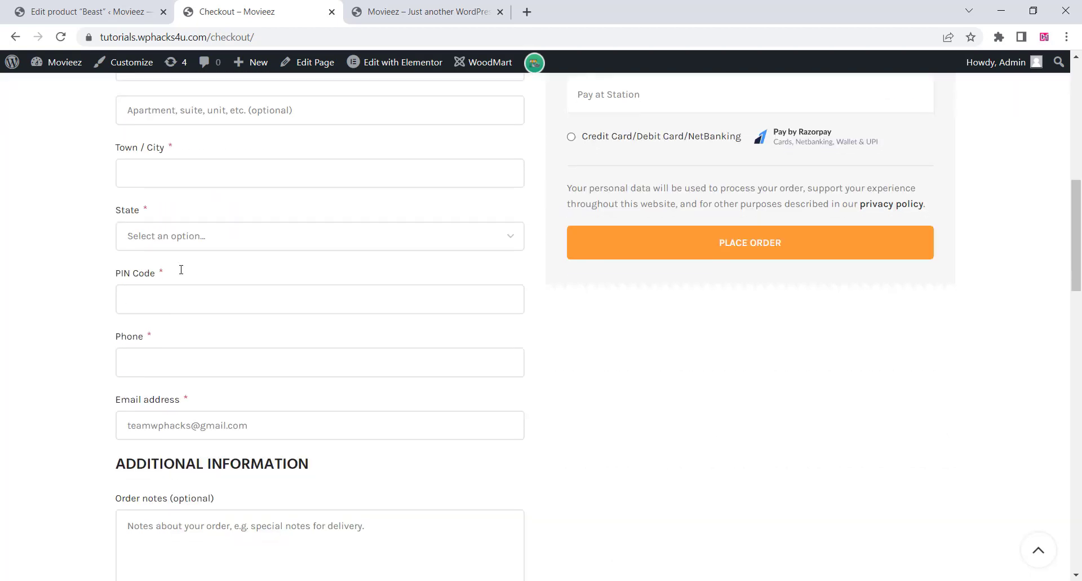
scroll(181, 269, down, 8)
scroll(183, 276, up, 8)
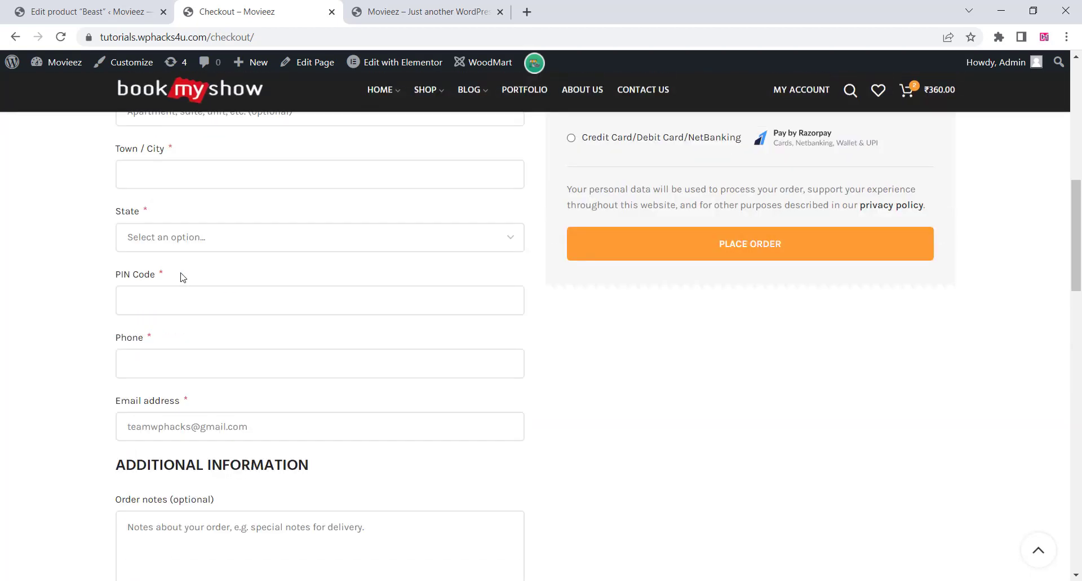
scroll(183, 276, up, 6)
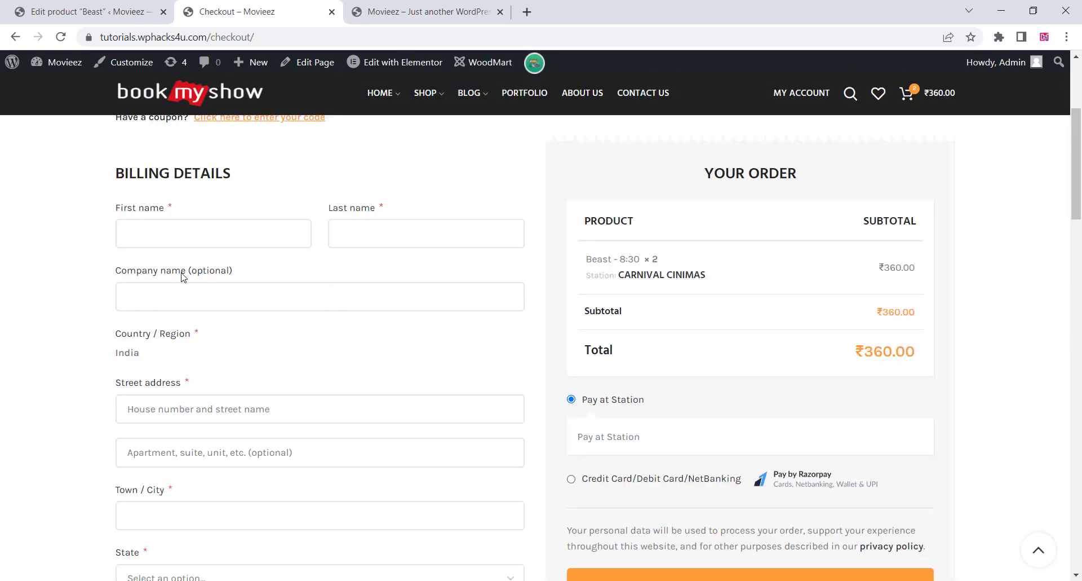
scroll(182, 277, down, 11)
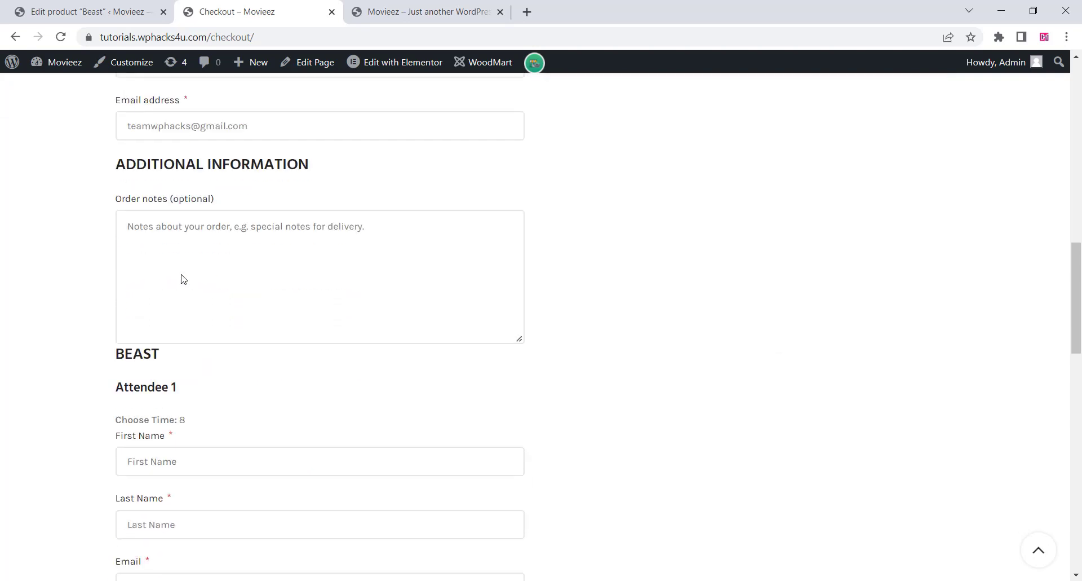
scroll(183, 279, down, 11)
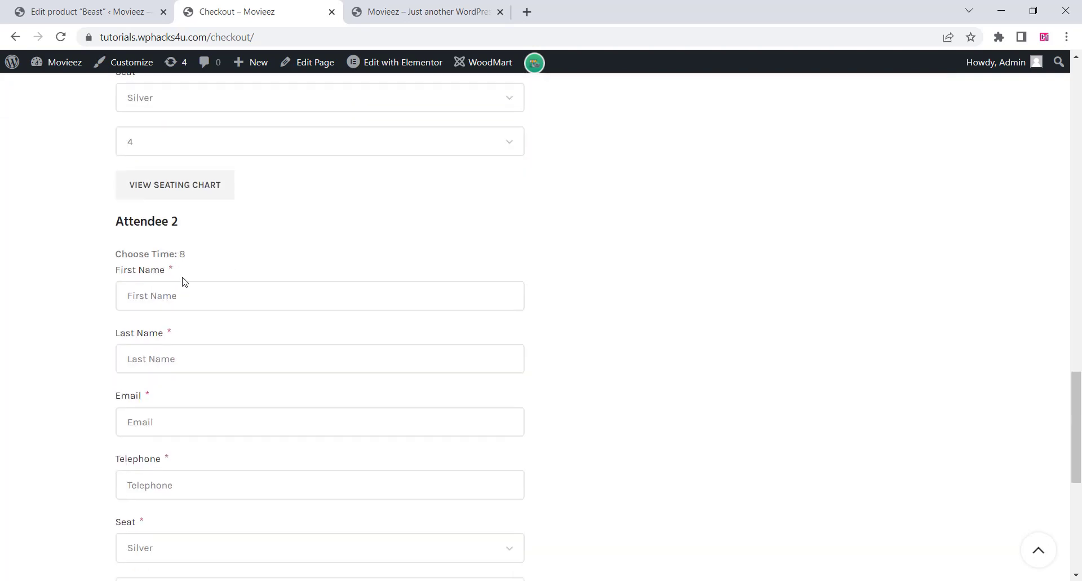
scroll(183, 281, down, 4)
scroll(182, 280, up, 16)
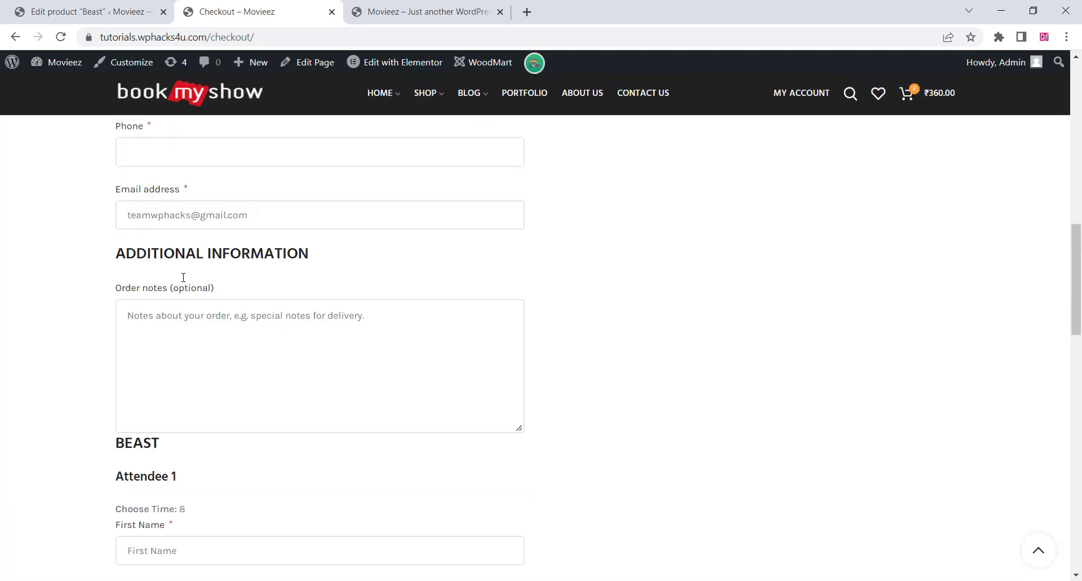
scroll(184, 278, up, 6)
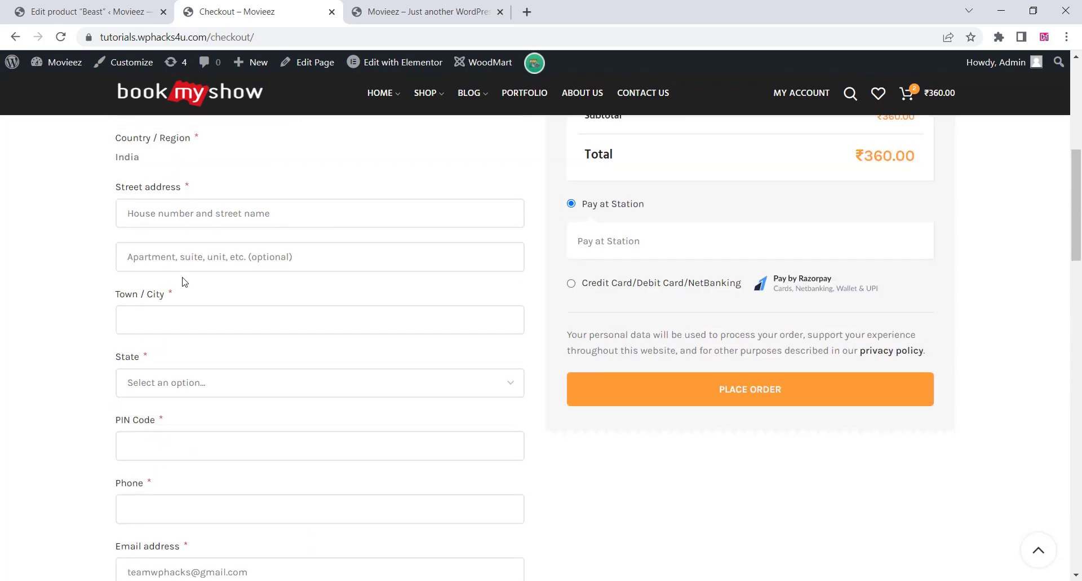
scroll(214, 272, up, 1)
scroll(151, 261, up, 1)
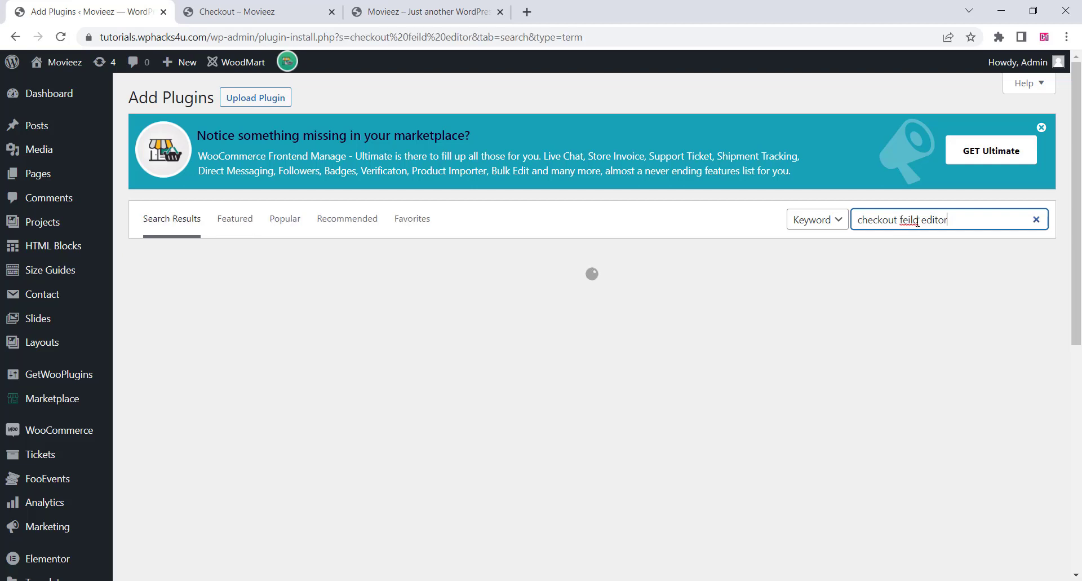
Correct the plugin search to "checkout field editor", and install and activate Checkout Field Editor (Checkout Manager) for WooCommerce
right_click(908, 219)
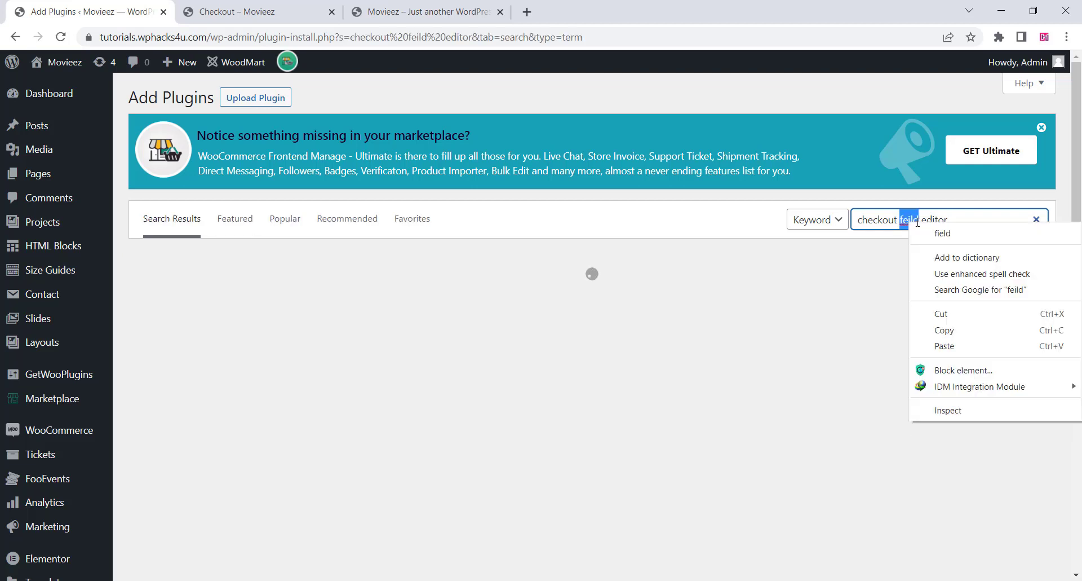
click(927, 234)
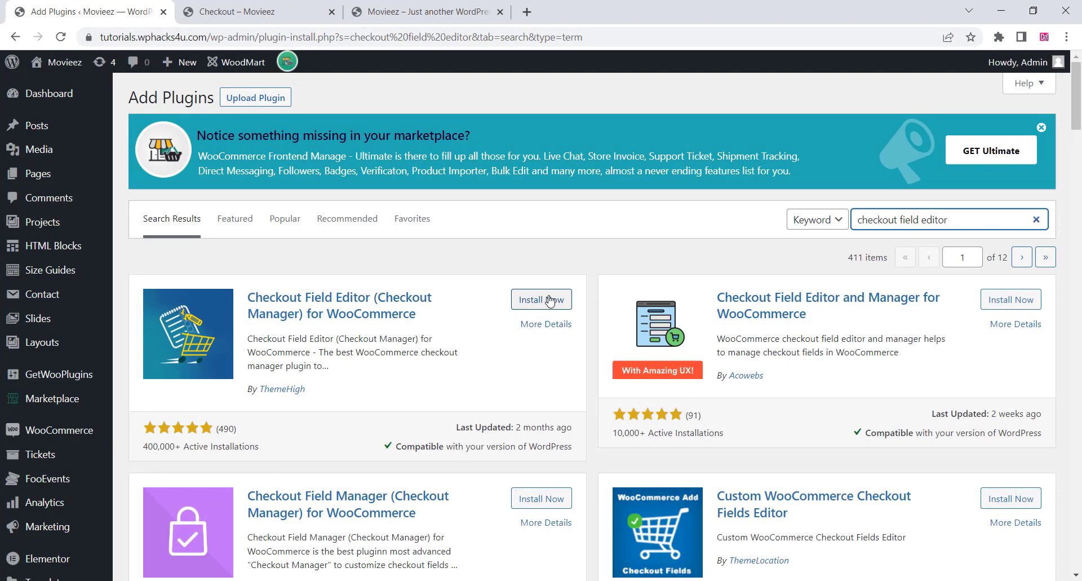
click(543, 301)
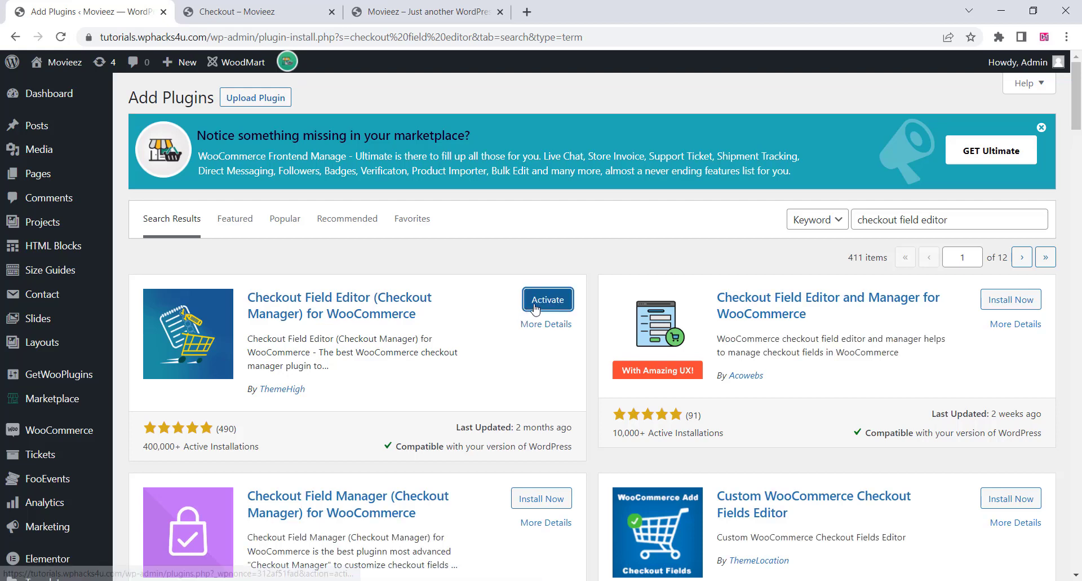
click(541, 301)
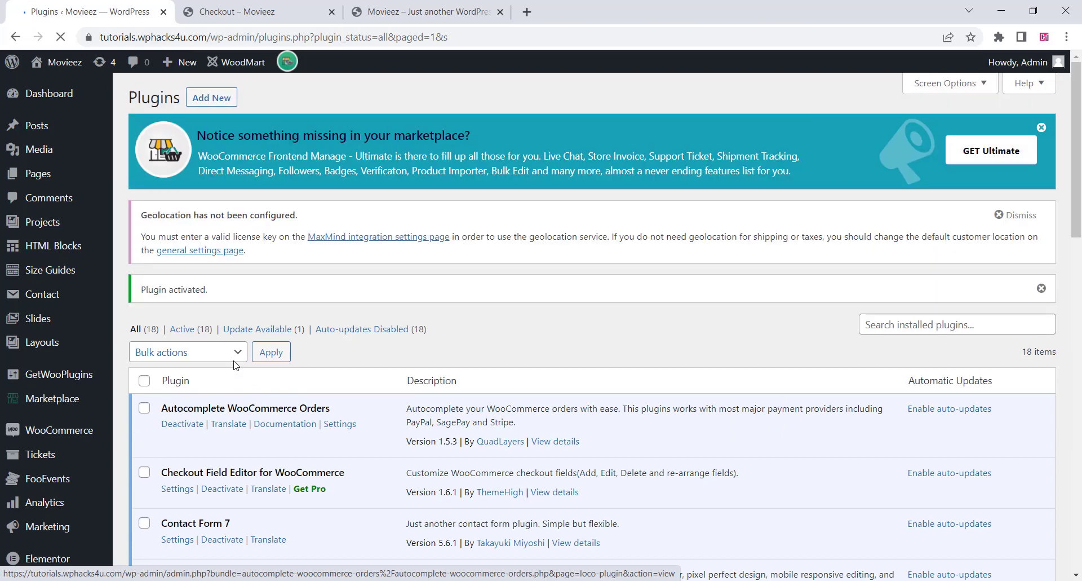
Disable the company, country, both address lines, city, state and postcode billing fields in the Checkout Field Editor settings and save
scroll(235, 372, down, 2)
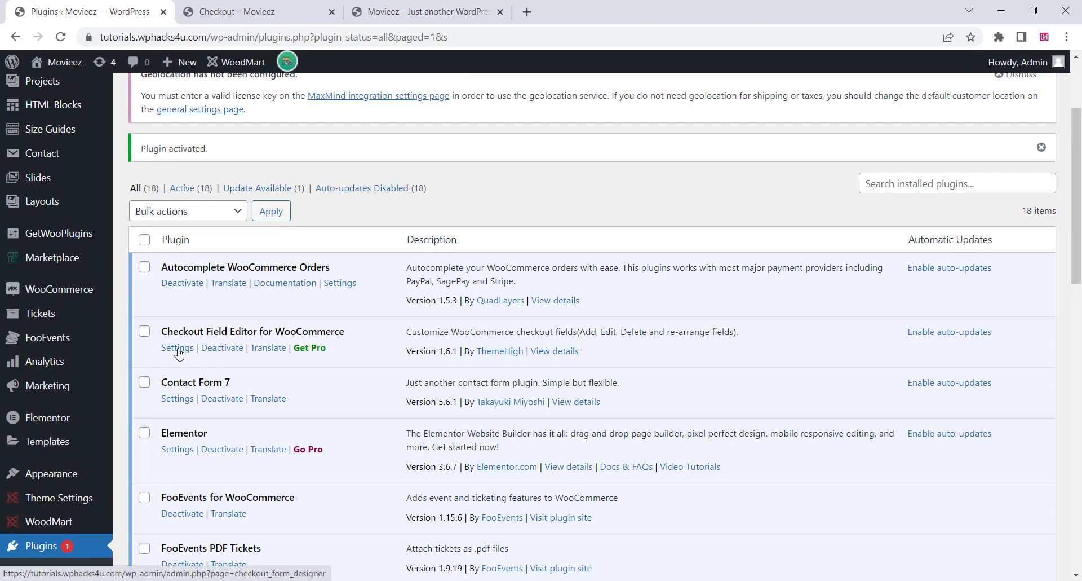
click(178, 349)
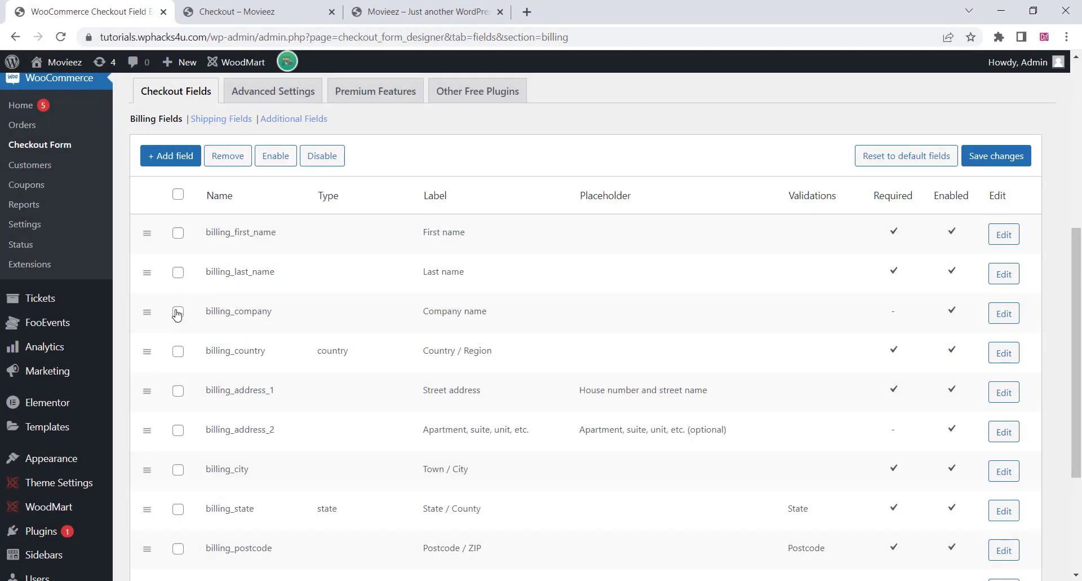
click(178, 312)
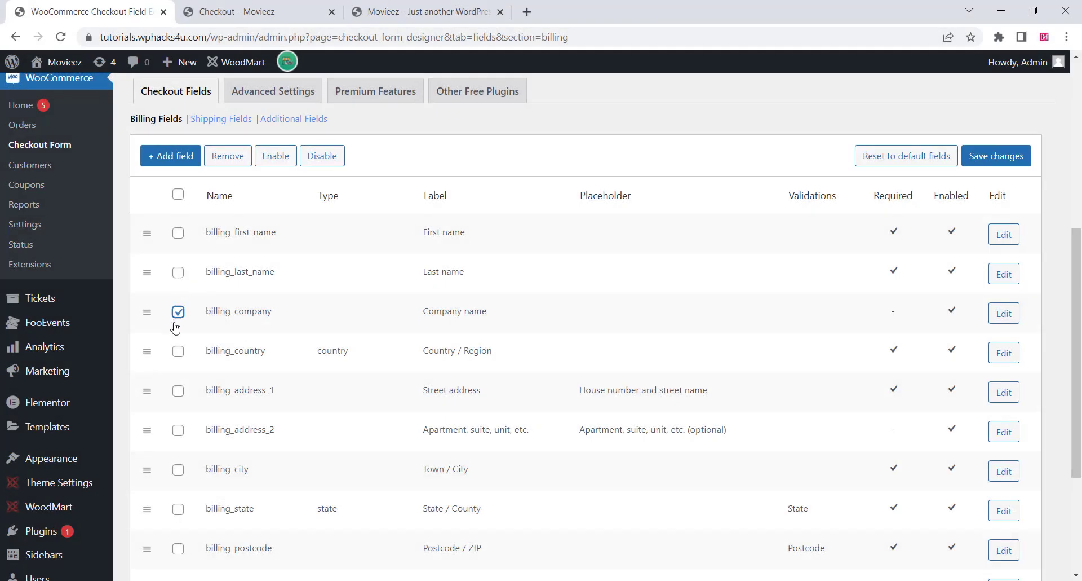
click(177, 353)
click(181, 395)
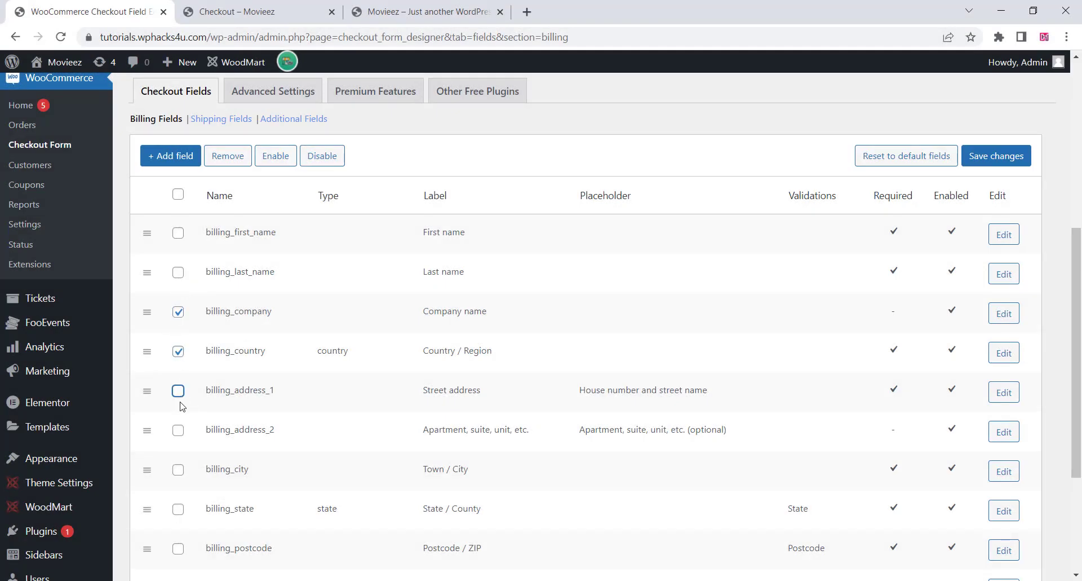
click(177, 432)
click(178, 469)
scroll(188, 451, down, 3)
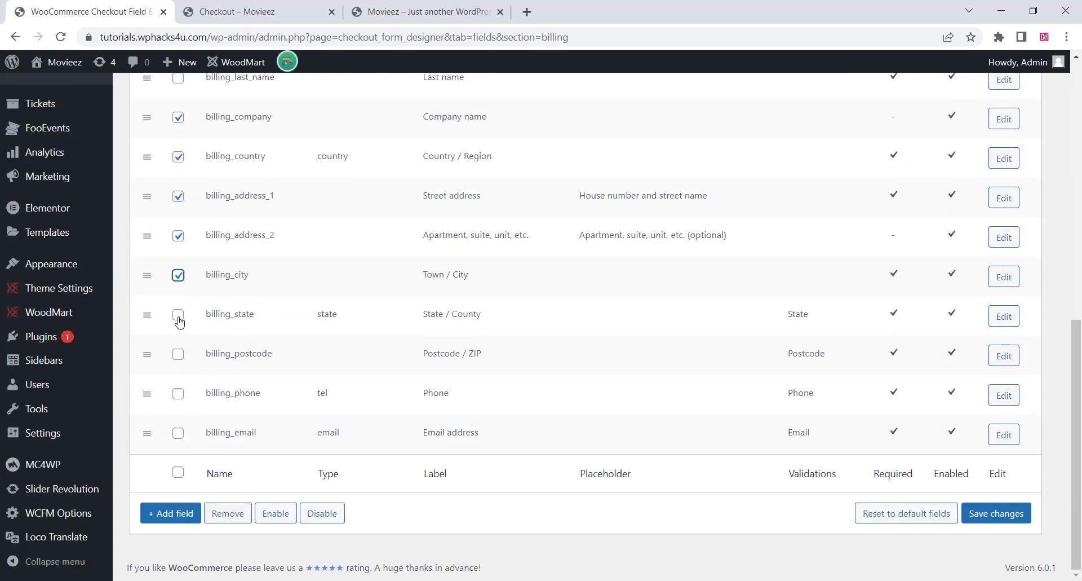
click(179, 317)
click(177, 354)
click(315, 519)
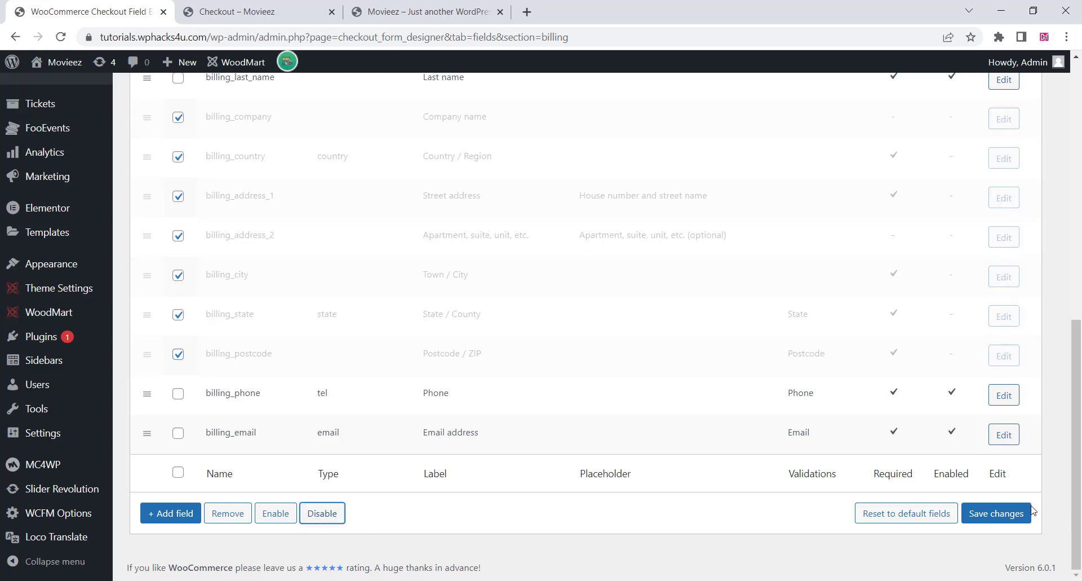
click(1005, 524)
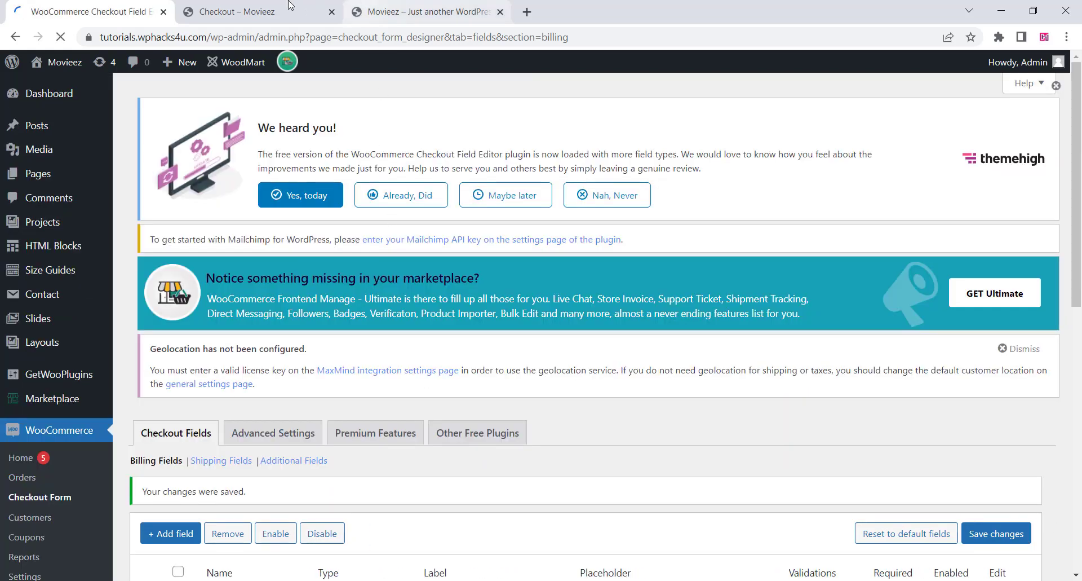
Reload the site's checkout page to review the simplified billing form
click(243, 11)
click(60, 37)
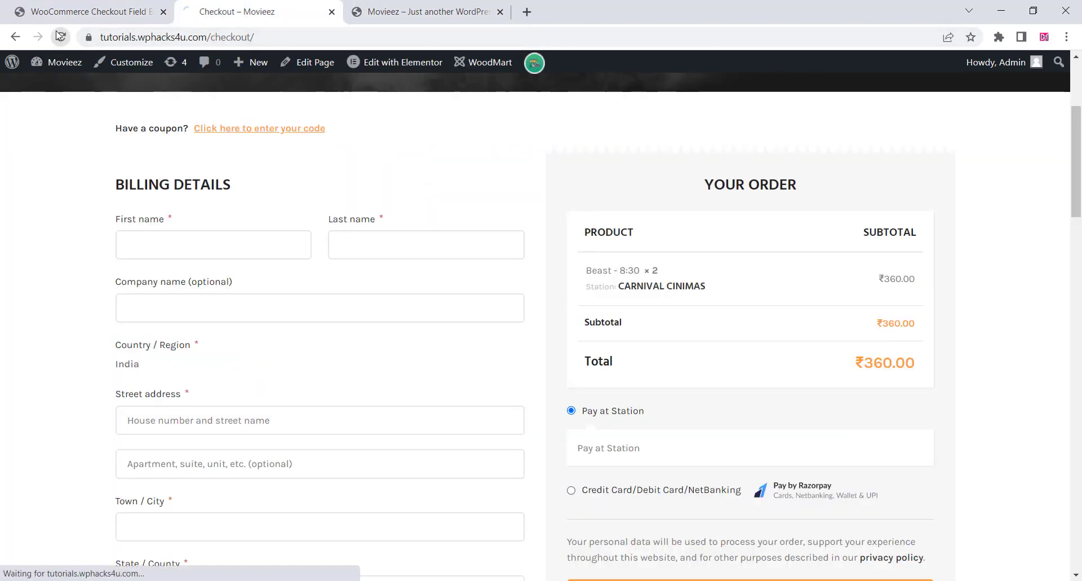
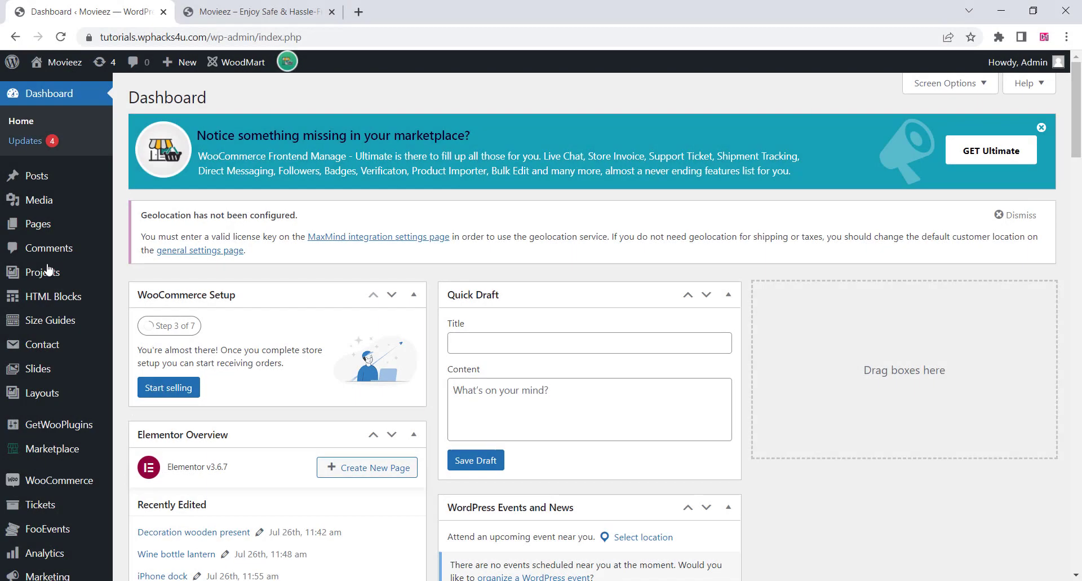
Open the Header Motorcycle Overlap header in WoodMart's header builder and examine its desktop and mobile layouts
scroll(53, 263, down, 6)
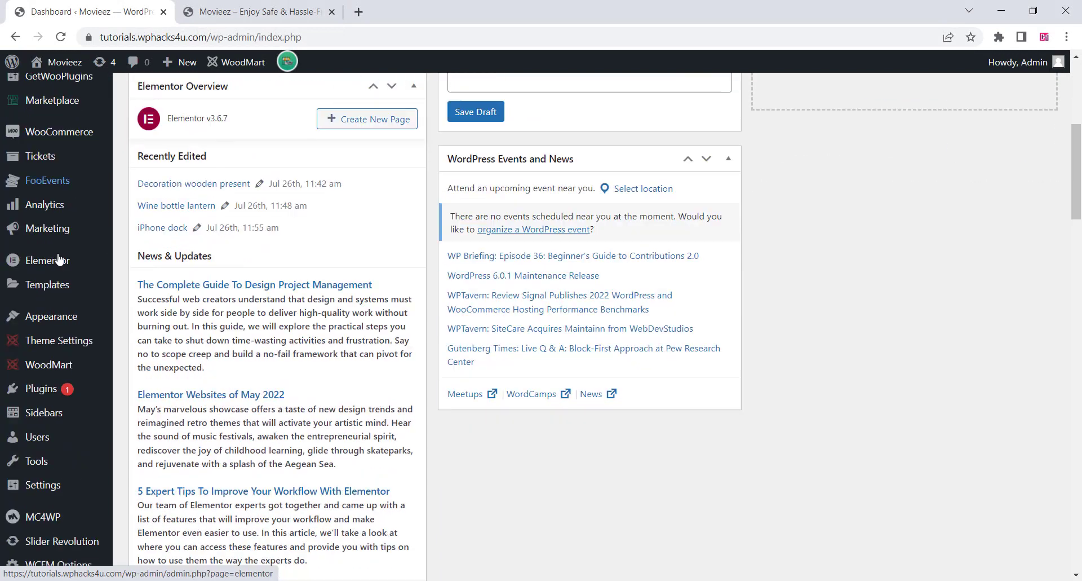
mouse_move(65, 364)
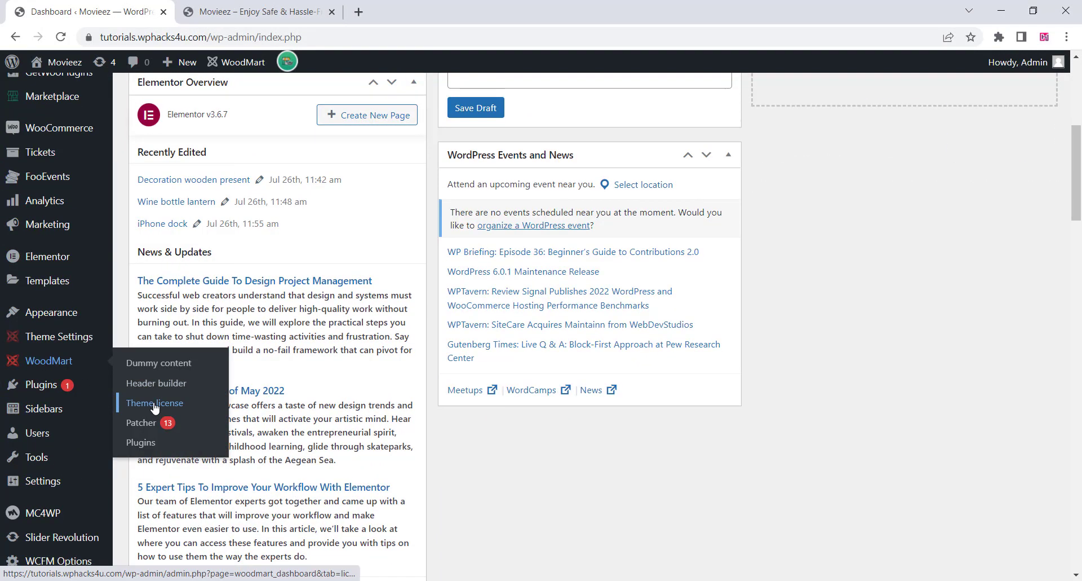
click(152, 386)
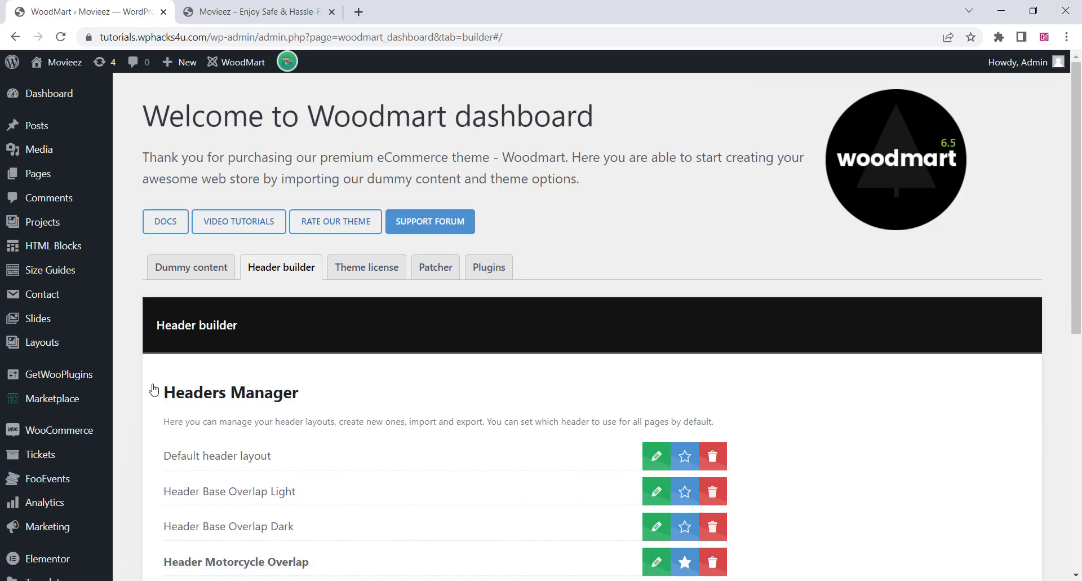
scroll(153, 390, down, 2)
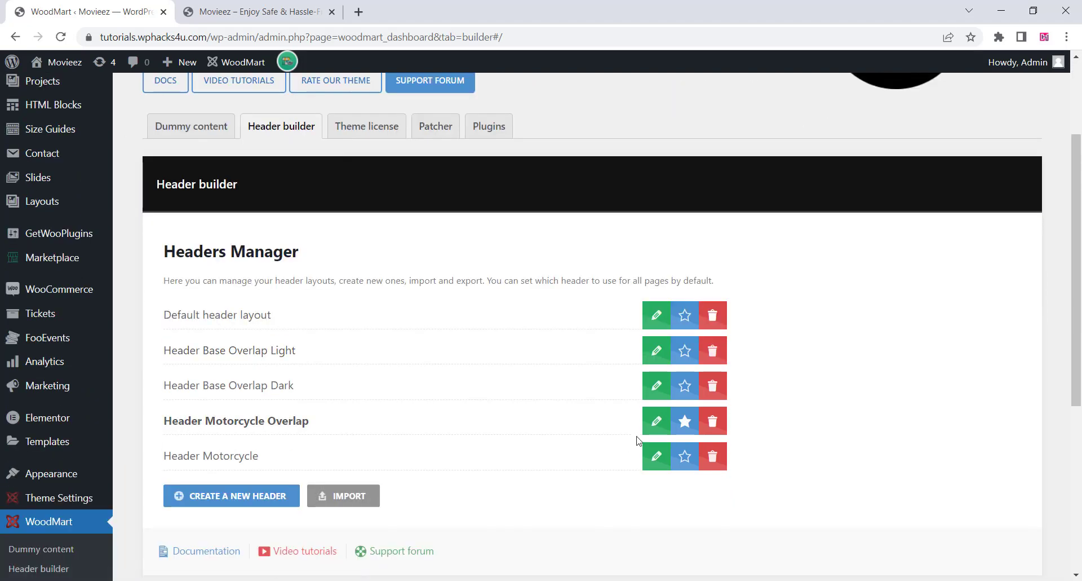
click(656, 421)
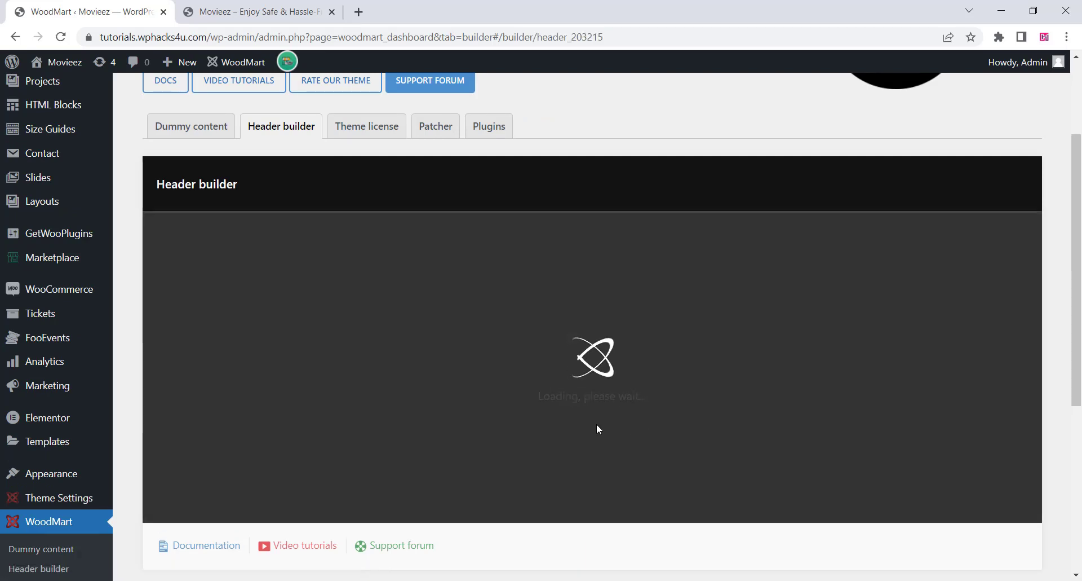
scroll(304, 383, down, 1)
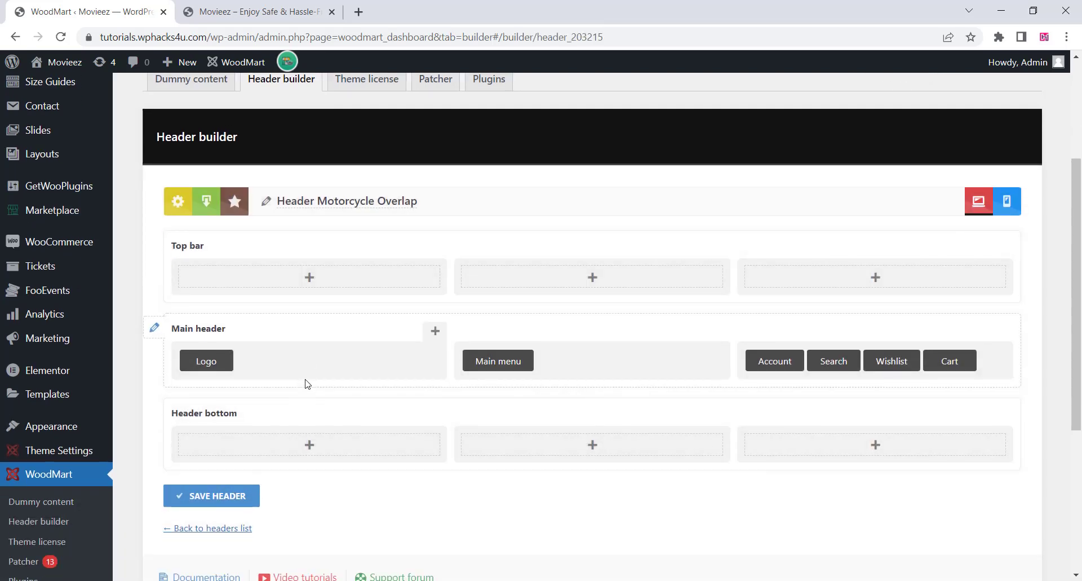
scroll(304, 380, down, 1)
scroll(280, 367, up, 1)
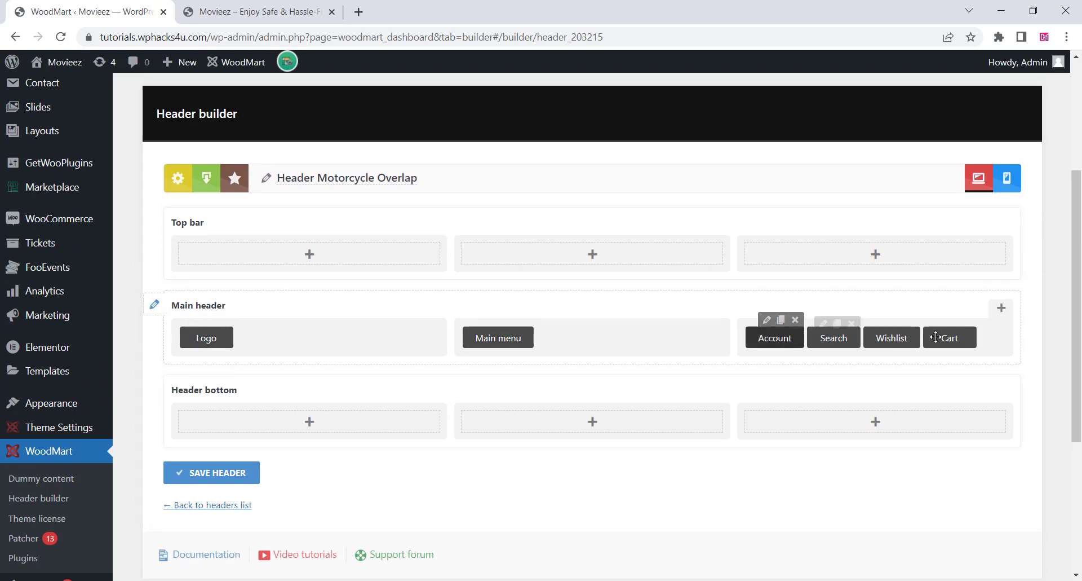
click(1007, 180)
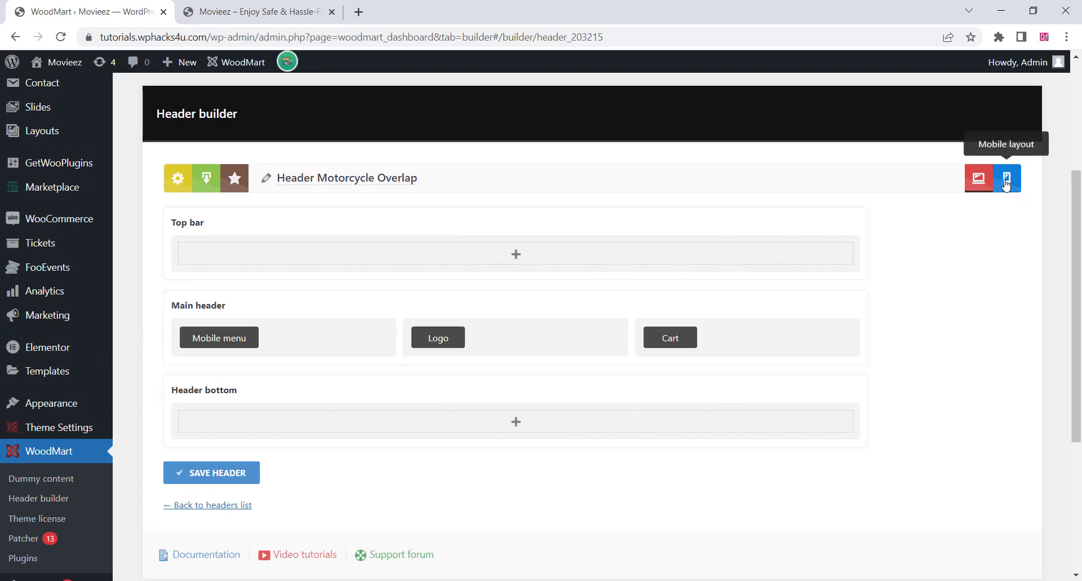
click(977, 179)
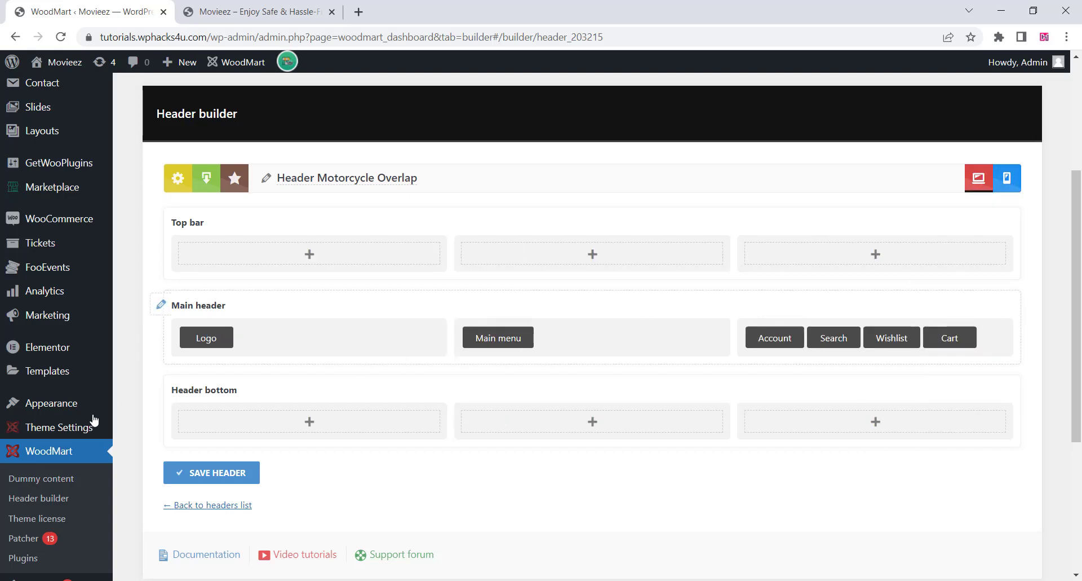
Open the WoodMart Theme Settings and look through the available option sections
mouse_move(81, 433)
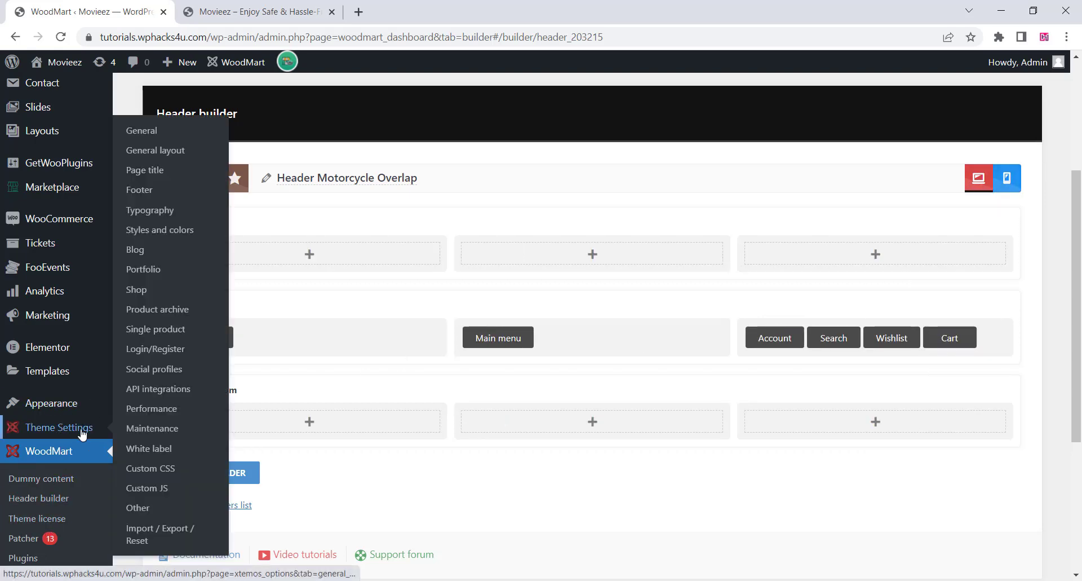
click(81, 433)
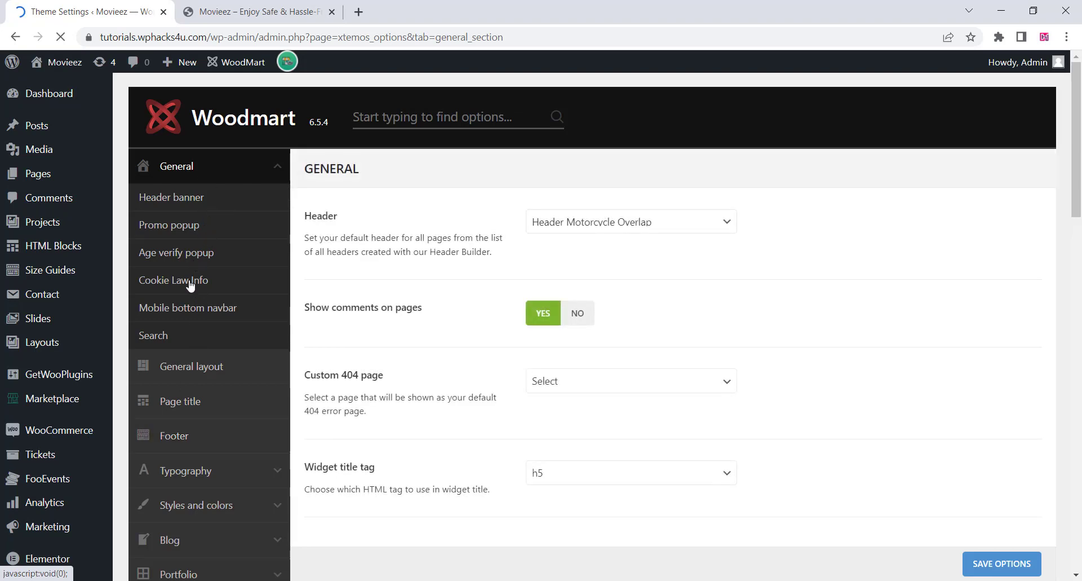
scroll(191, 286, down, 1)
scroll(191, 286, down, 4)
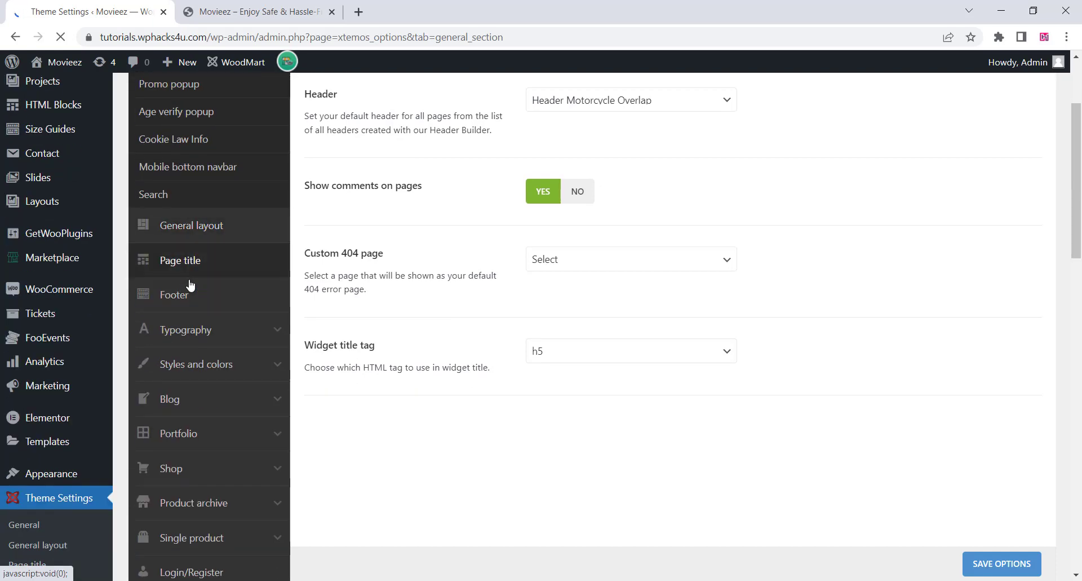
scroll(190, 285, down, 5)
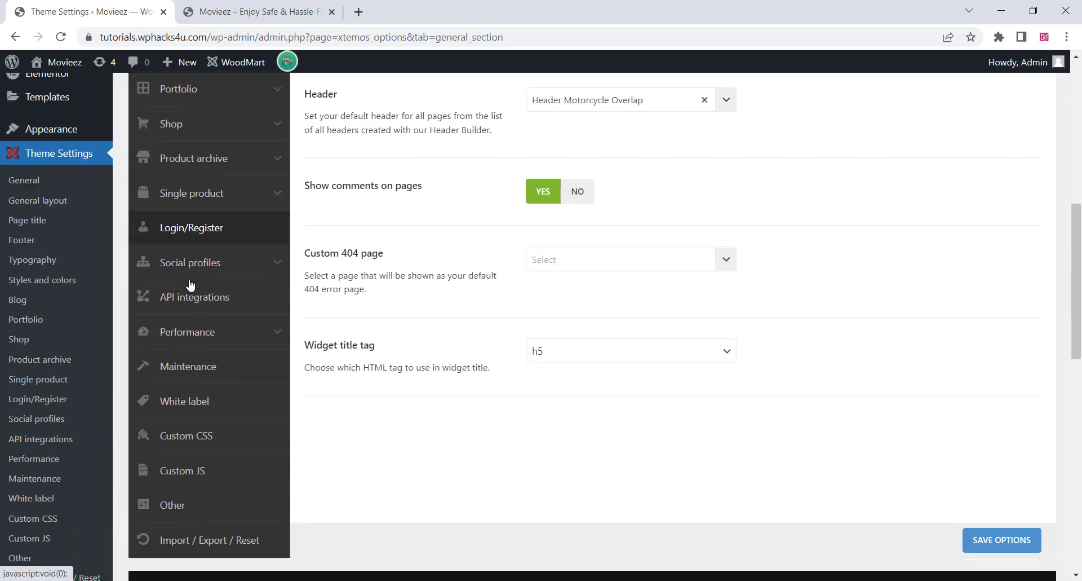
scroll(190, 286, down, 2)
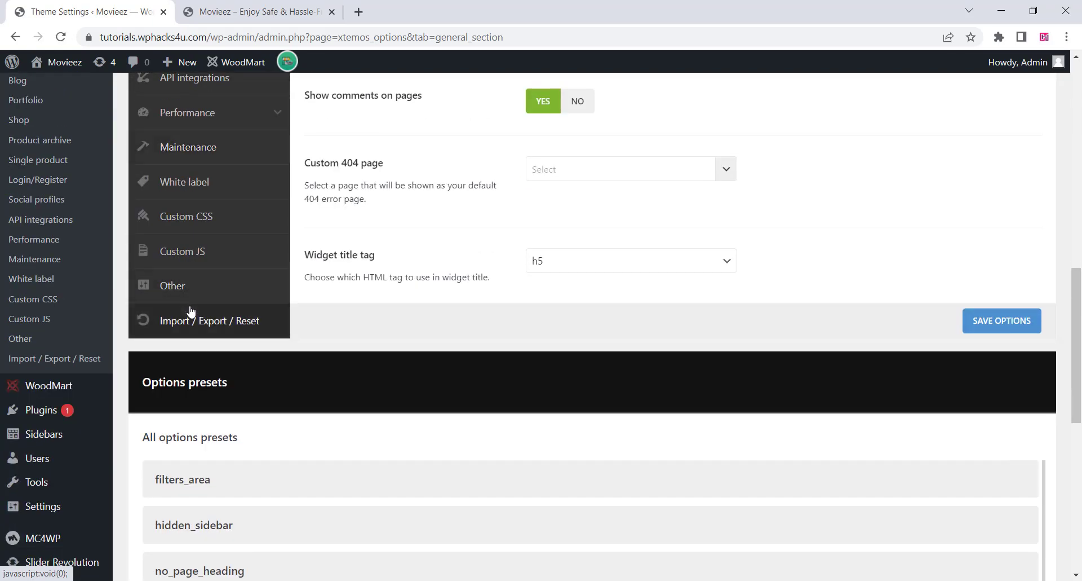
scroll(192, 307, up, 2)
scroll(192, 307, up, 8)
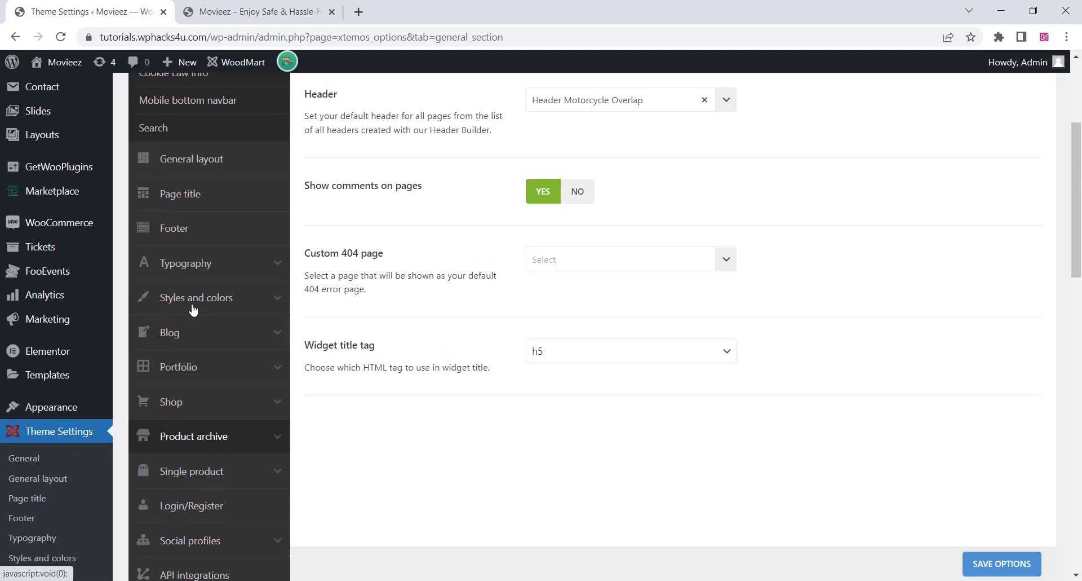
Open the home page in Elementor and check which slider its motorcycle Slider element uses
click(249, 10)
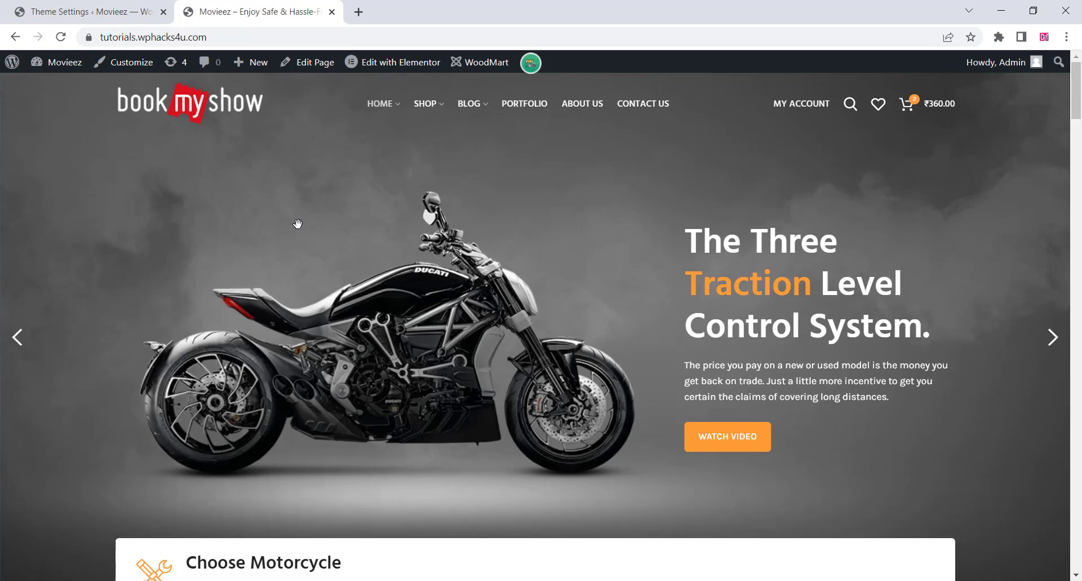
click(386, 65)
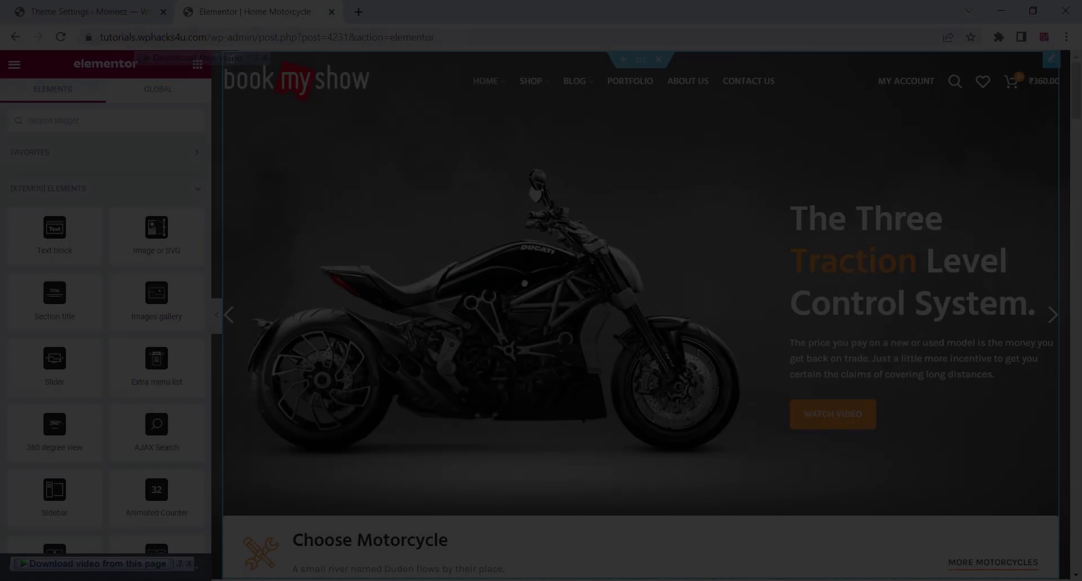
click(524, 283)
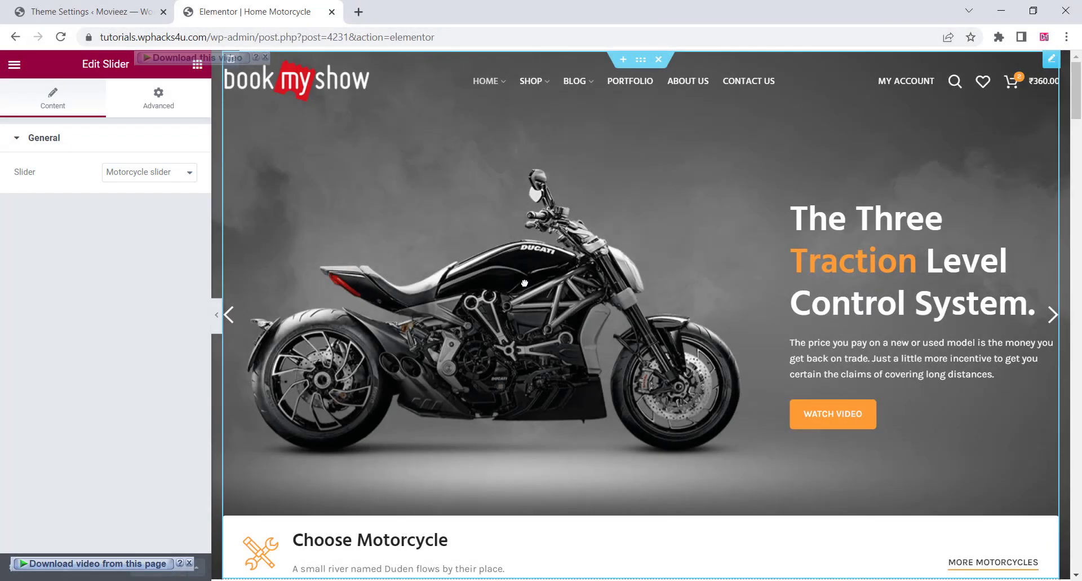
click(170, 176)
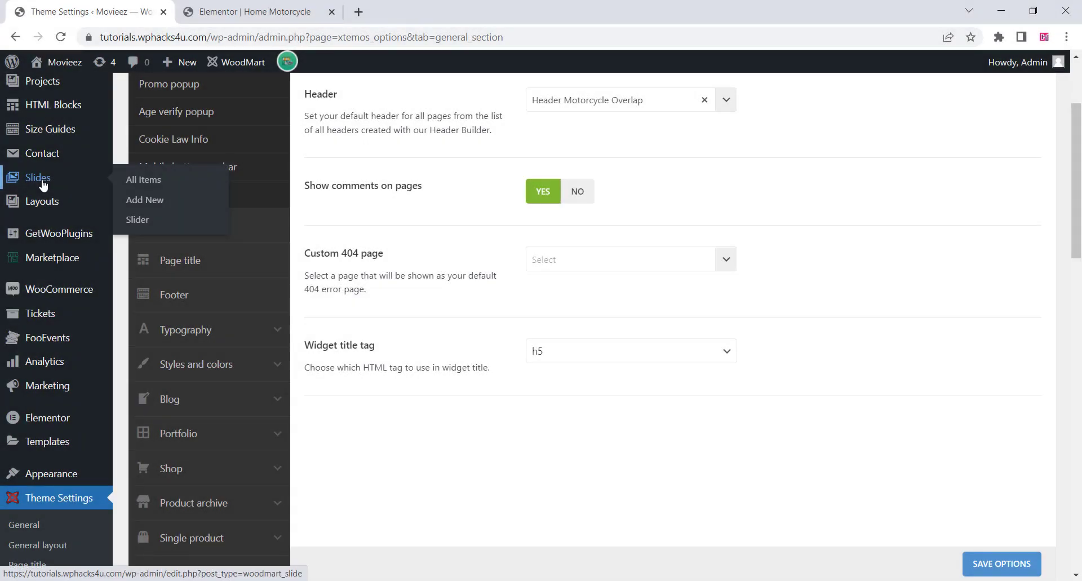
Open Motorcycle slide 1 from the WordPress slides list for editing and locate its featured image
click(42, 181)
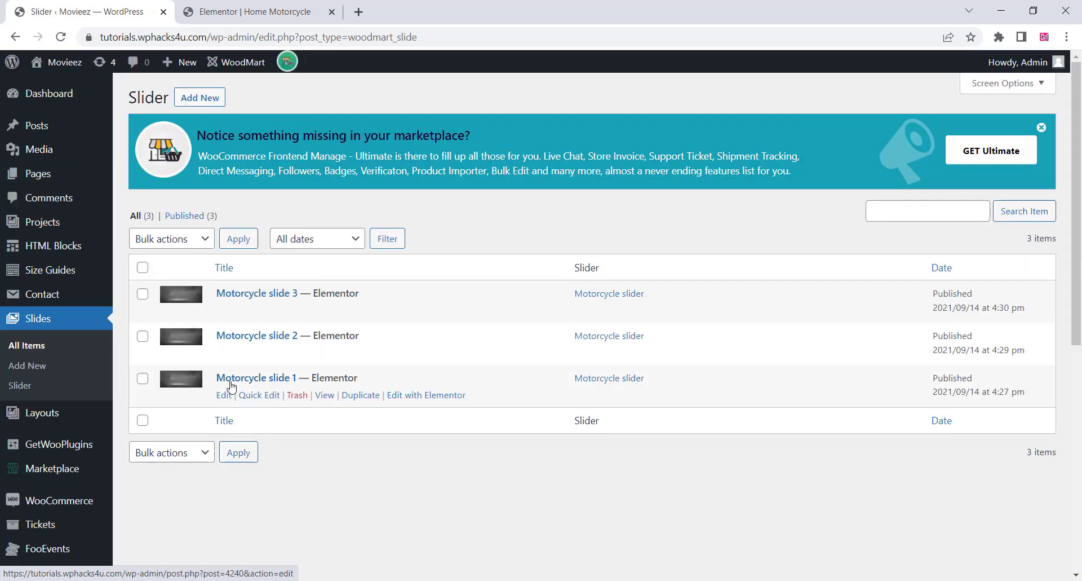
click(224, 395)
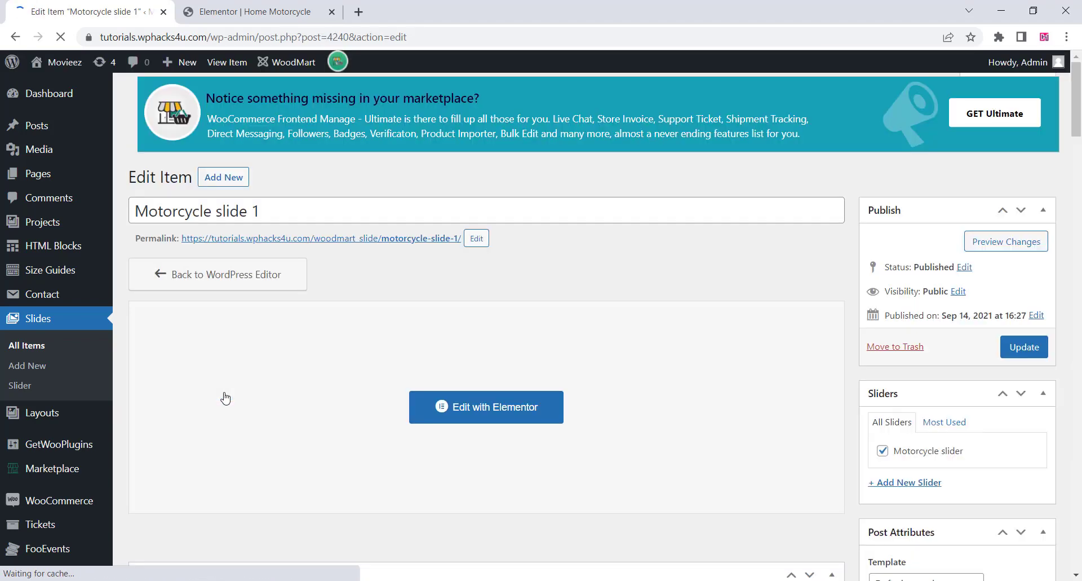
scroll(653, 276, down, 9)
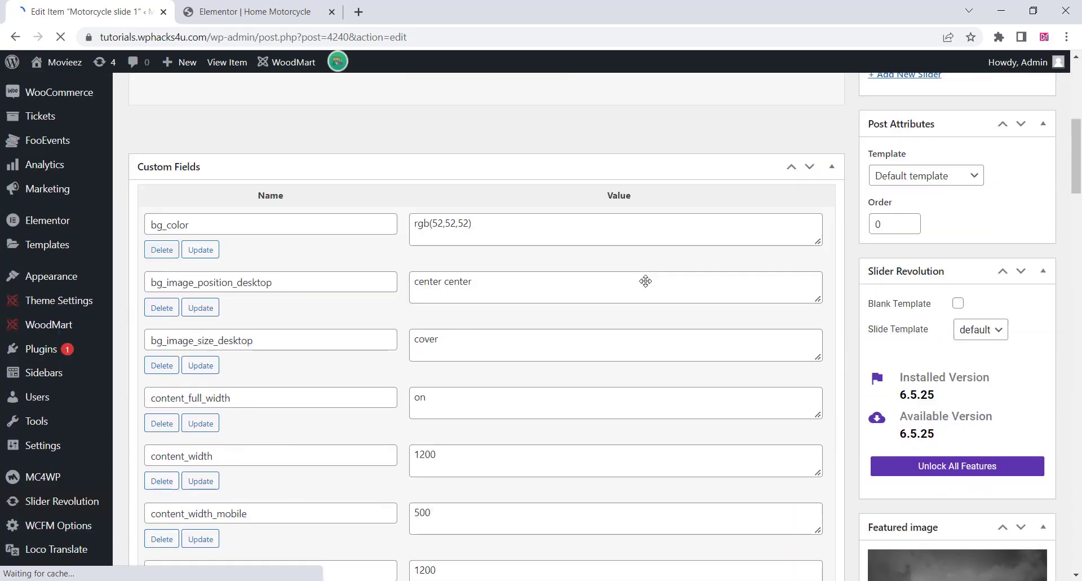
scroll(645, 282, down, 3)
scroll(645, 288, up, 11)
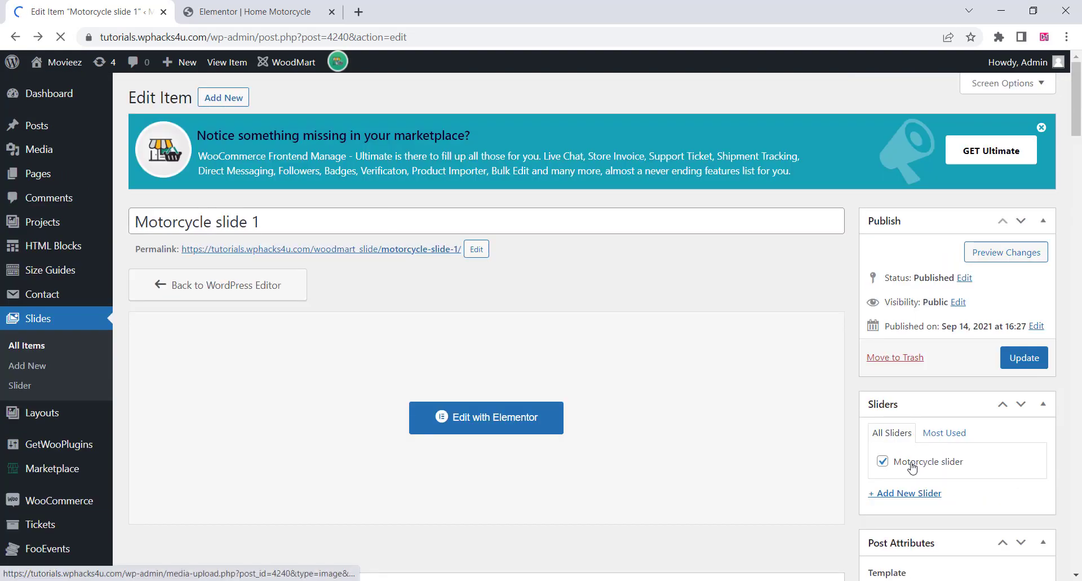
scroll(912, 469, down, 7)
scroll(913, 469, down, 3)
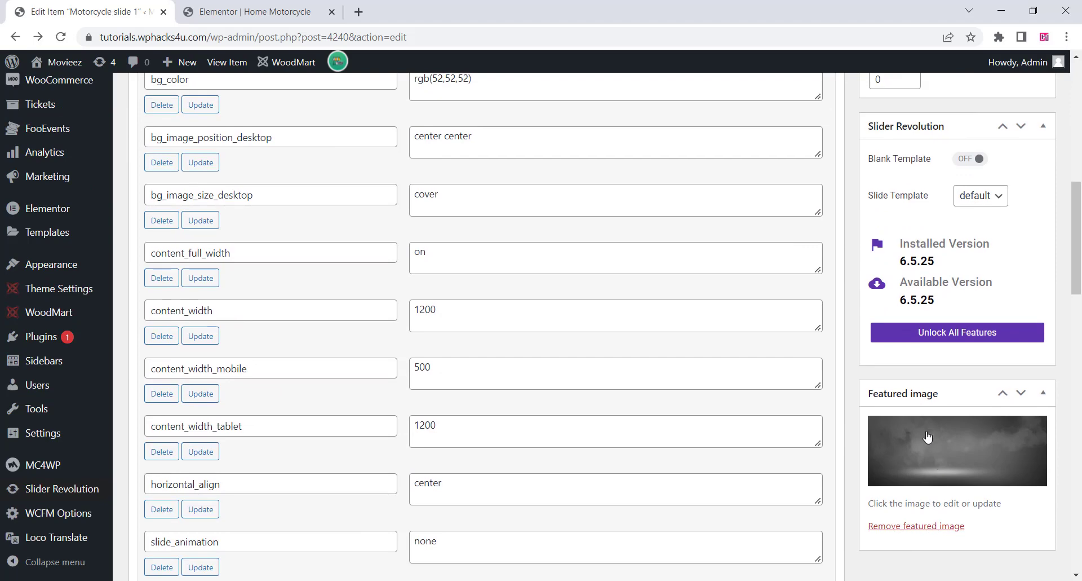
Set the featured image of Motorcycle slide 1 to the movie poster with the seated man from the media library and update the slide
click(927, 438)
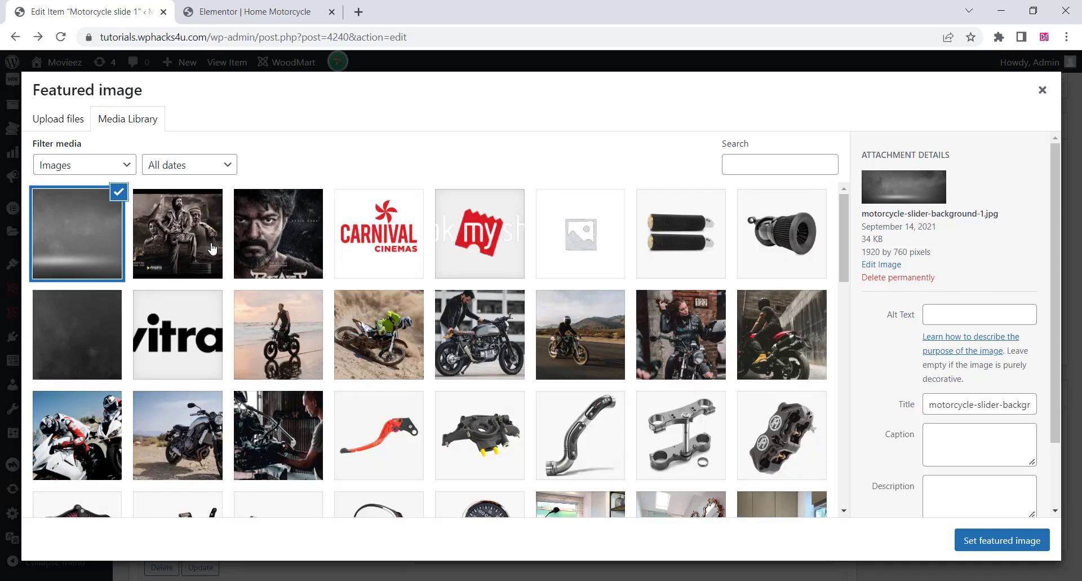
click(180, 249)
click(982, 541)
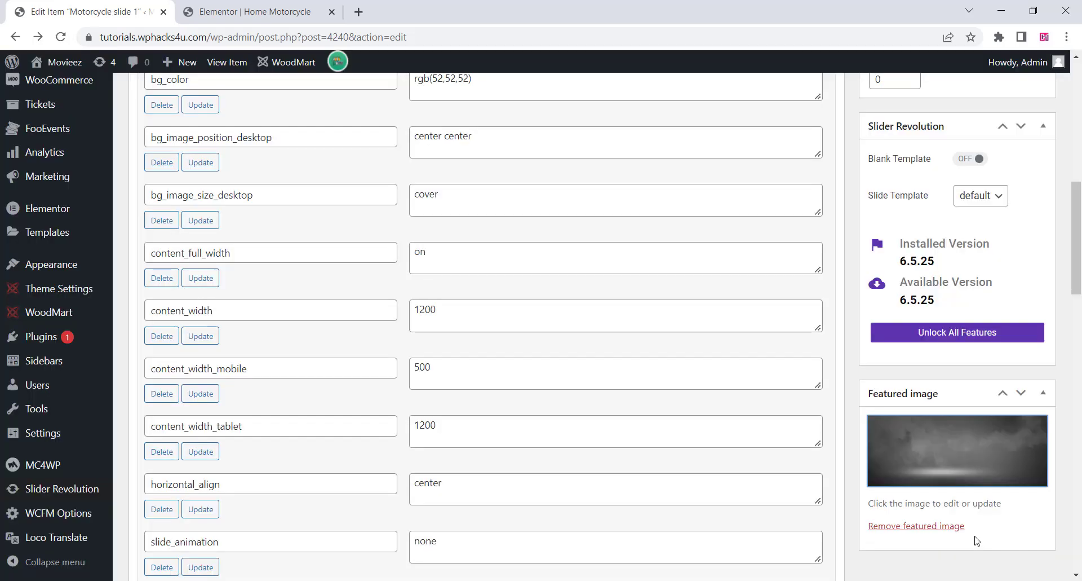
scroll(875, 403, up, 10)
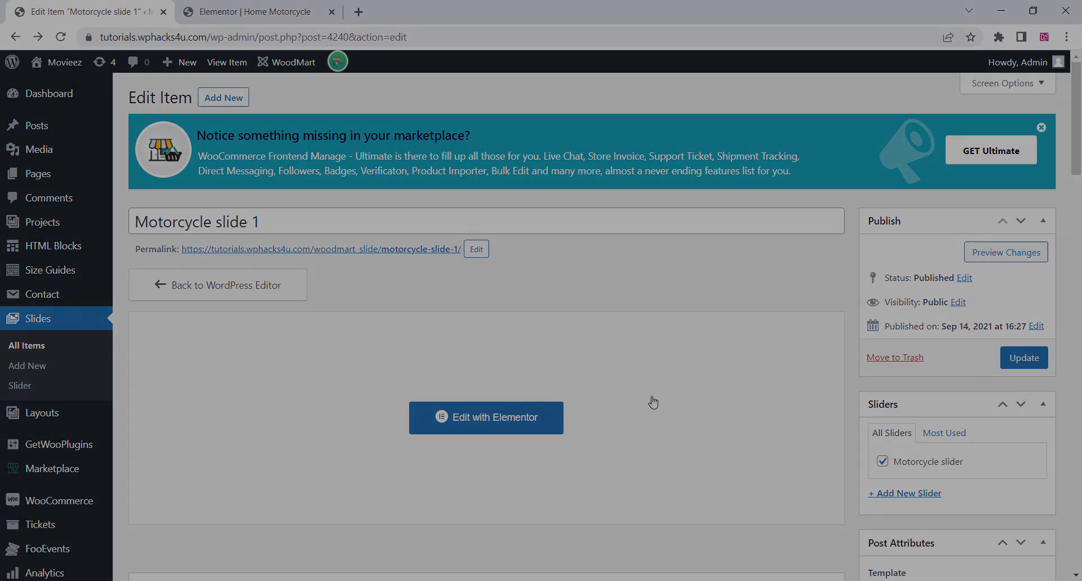
click(1024, 357)
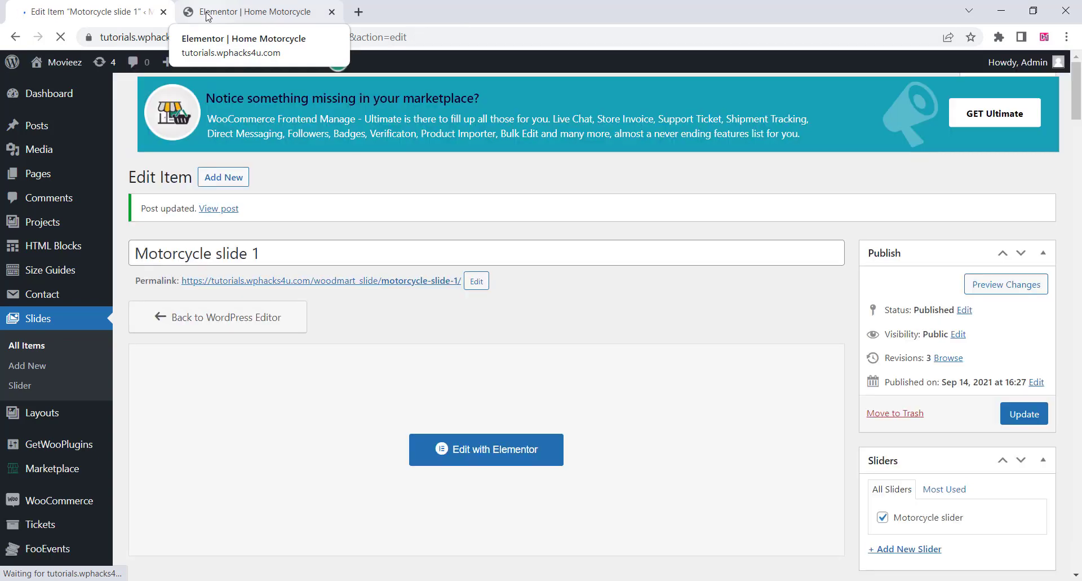
Return to the home page in Elementor and change the "Choose Motorcycle" information box title to "Choose Movies"
click(208, 16)
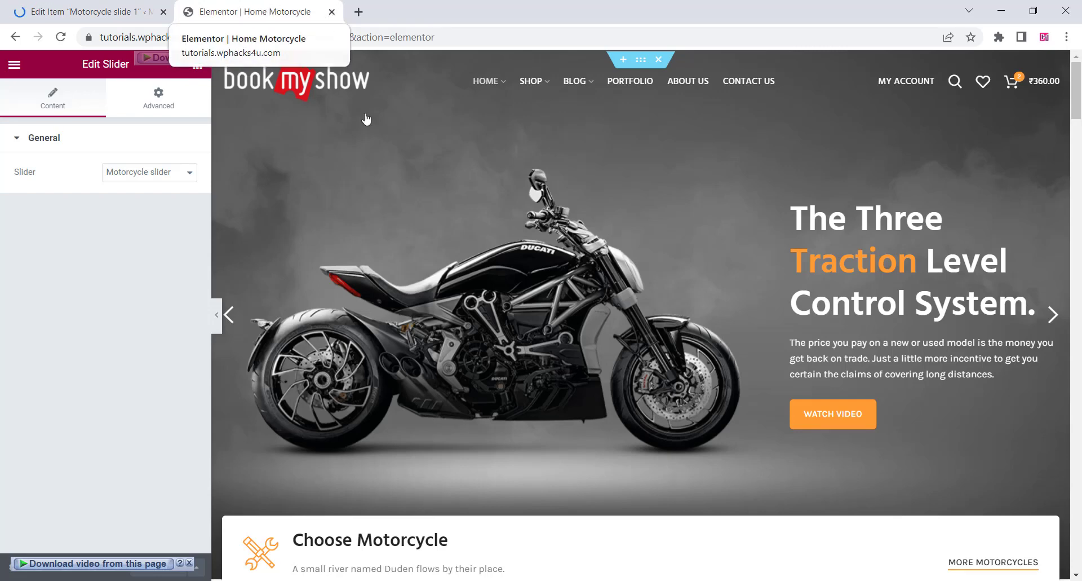
scroll(442, 292, down, 3)
scroll(442, 291, down, 2)
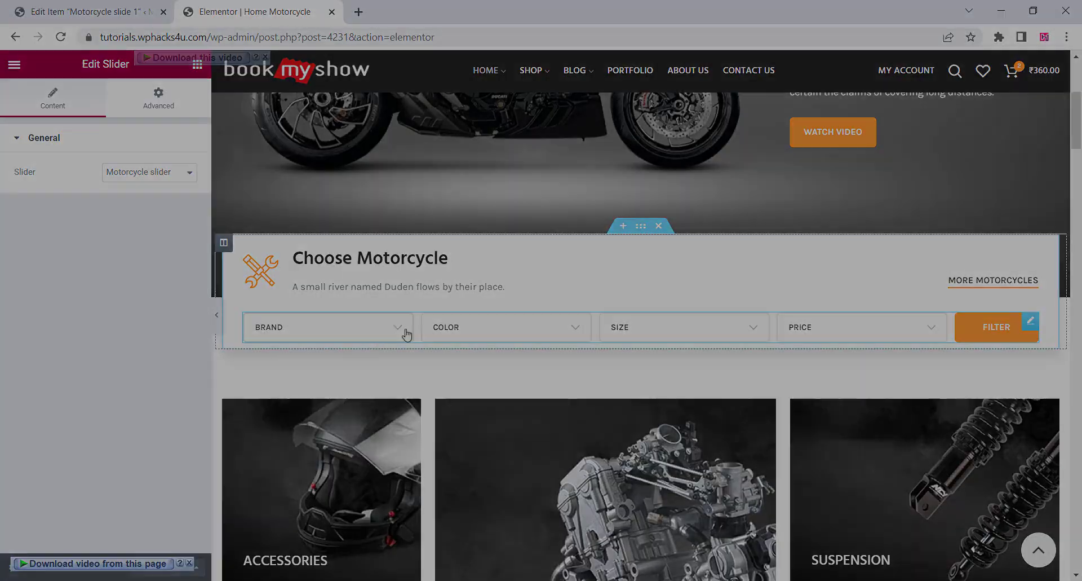
click(367, 262)
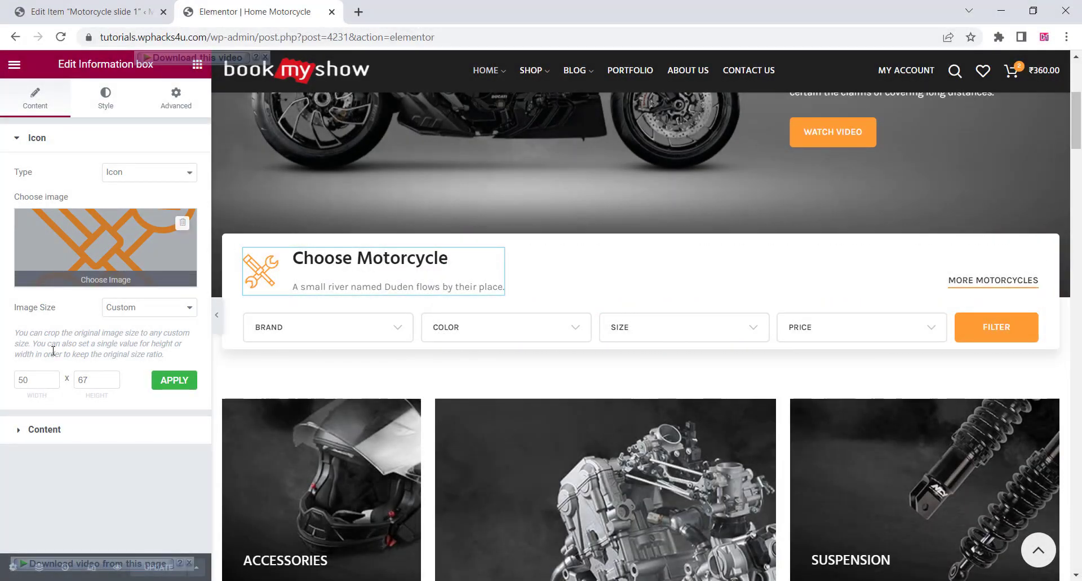
click(45, 429)
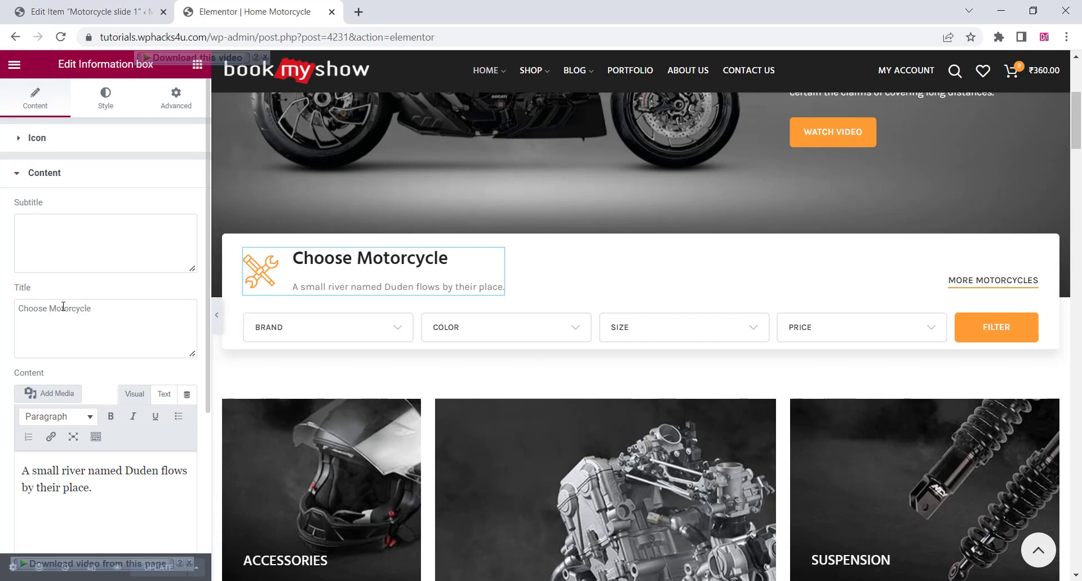
drag(62, 309, 128, 311)
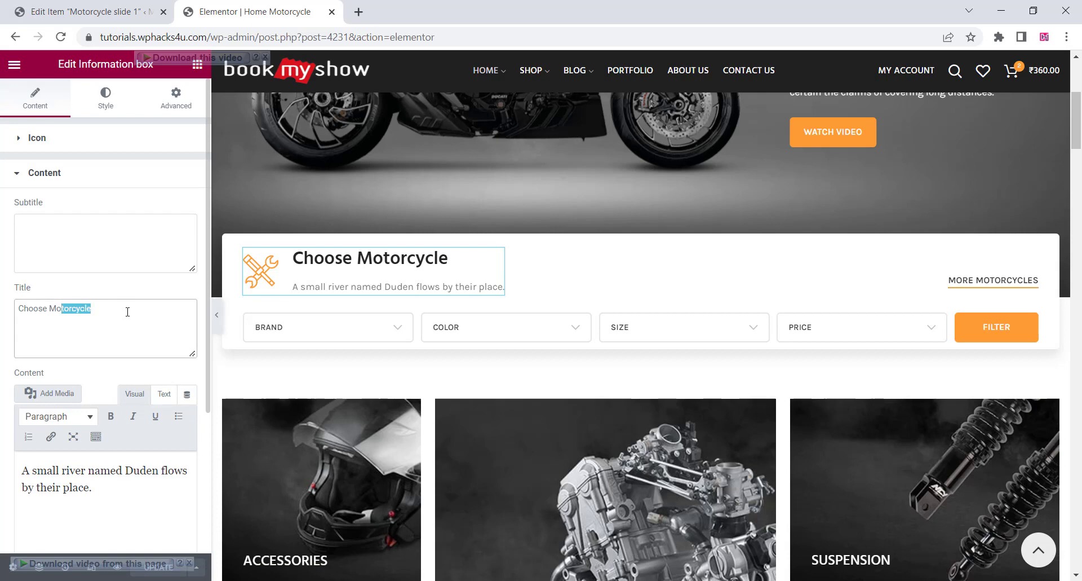
text(vies)
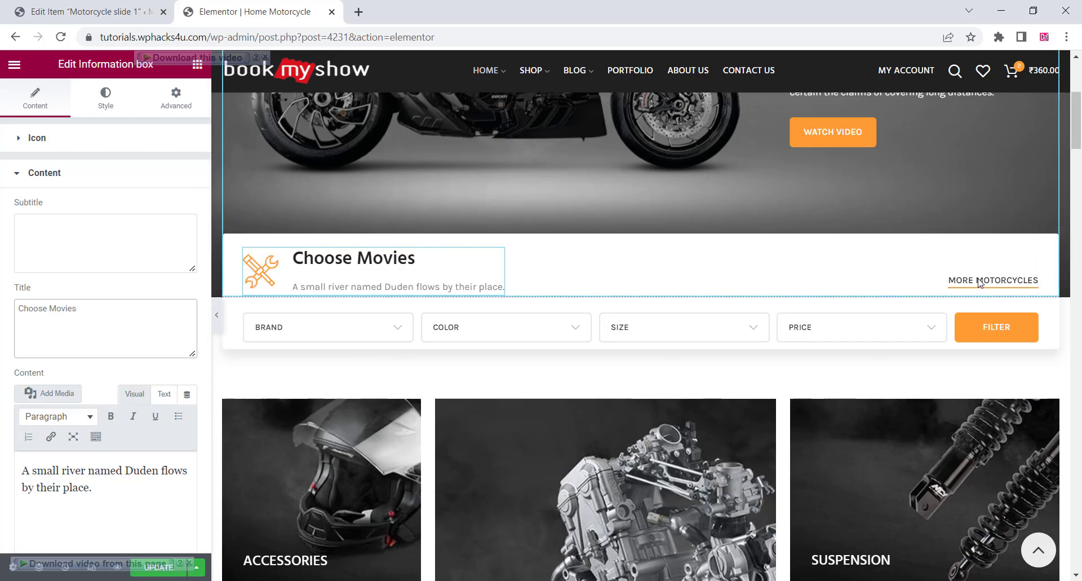
Change the text of the "More Motorcycles" button to "More Movies"
click(1007, 282)
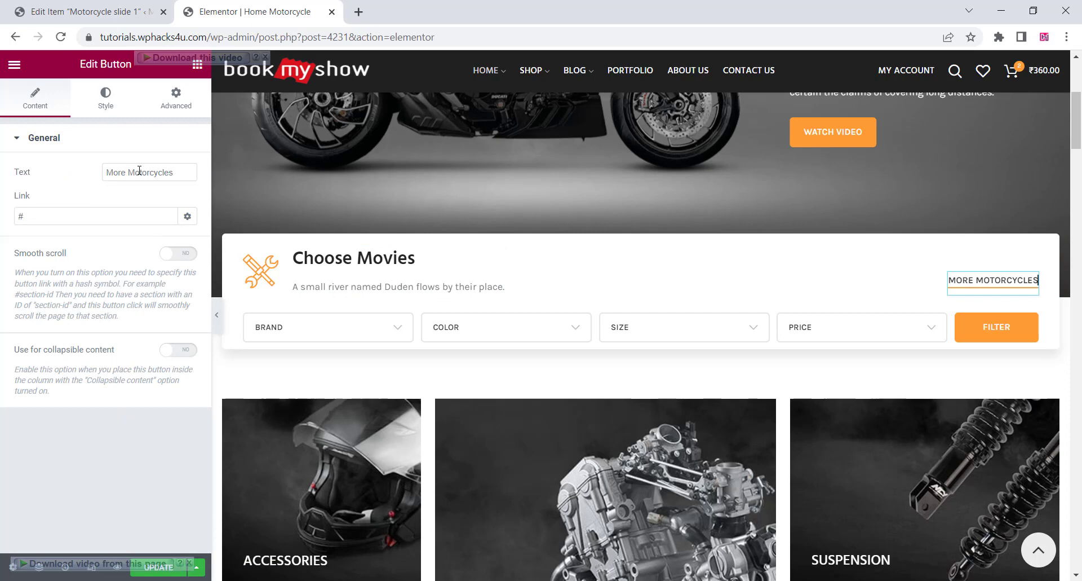
drag(139, 171, 175, 173)
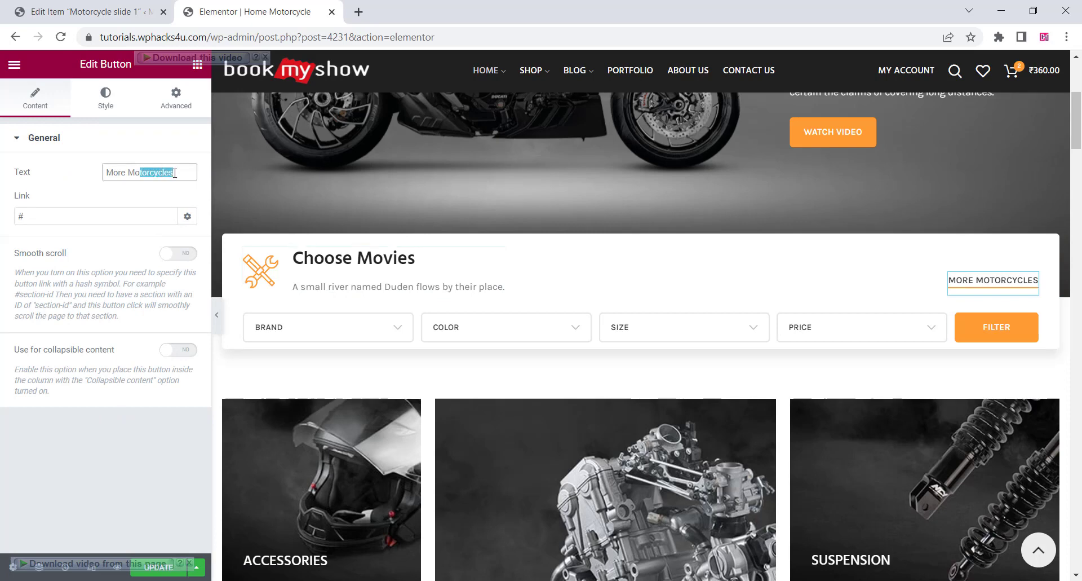
text(vi)
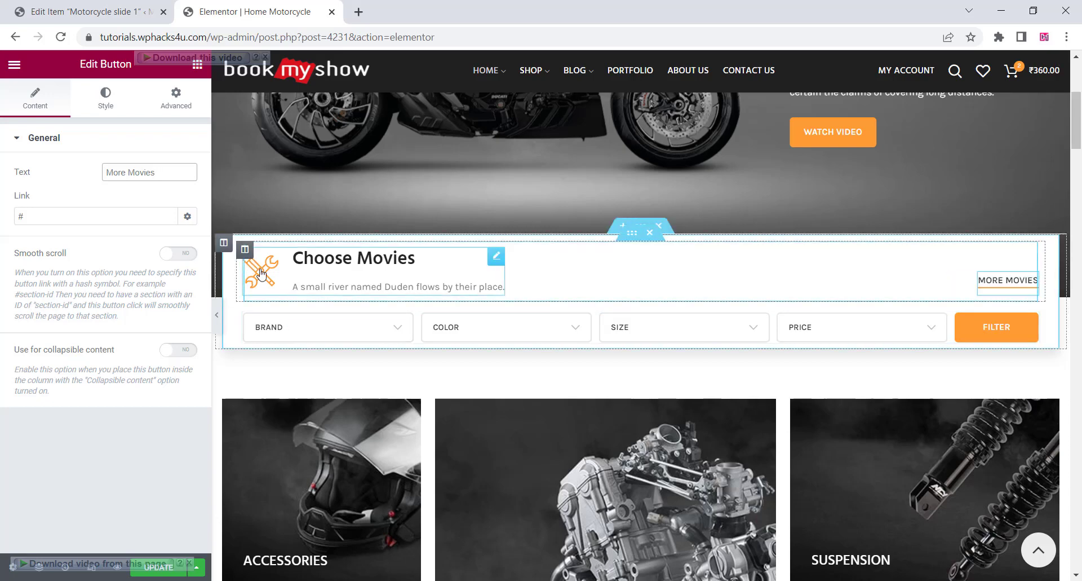
Replace the wrench icon of the Choose Movies information box with an uploaded icons8-ticket-confirmed ticket image
click(256, 245)
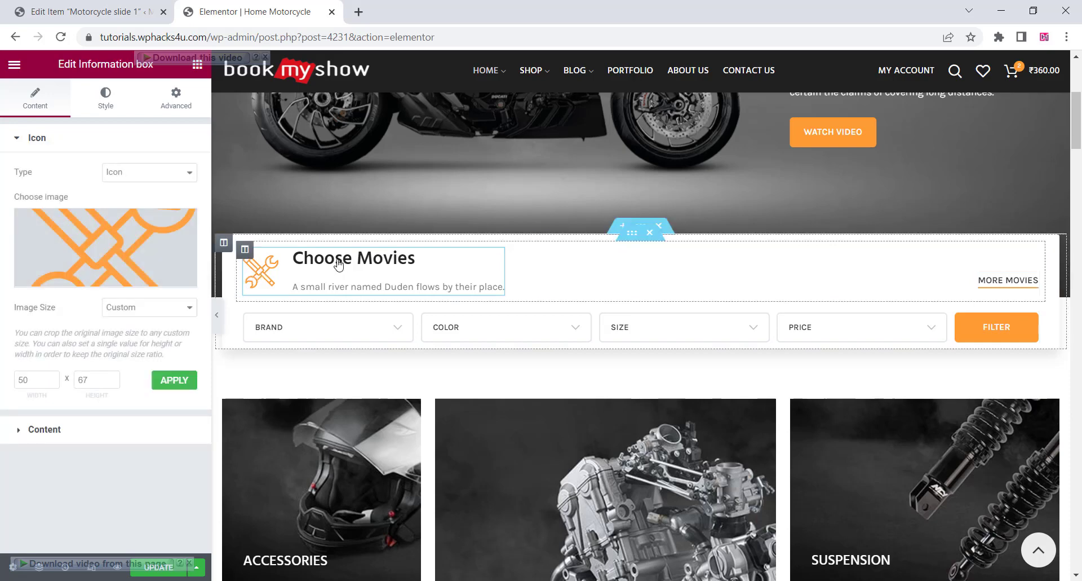
click(93, 256)
click(197, 119)
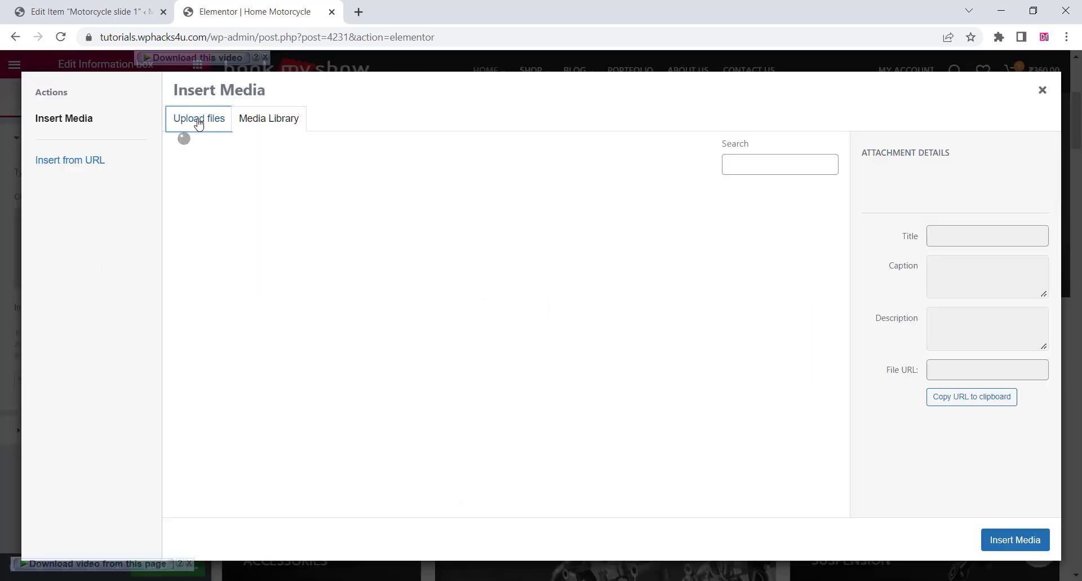
click(575, 321)
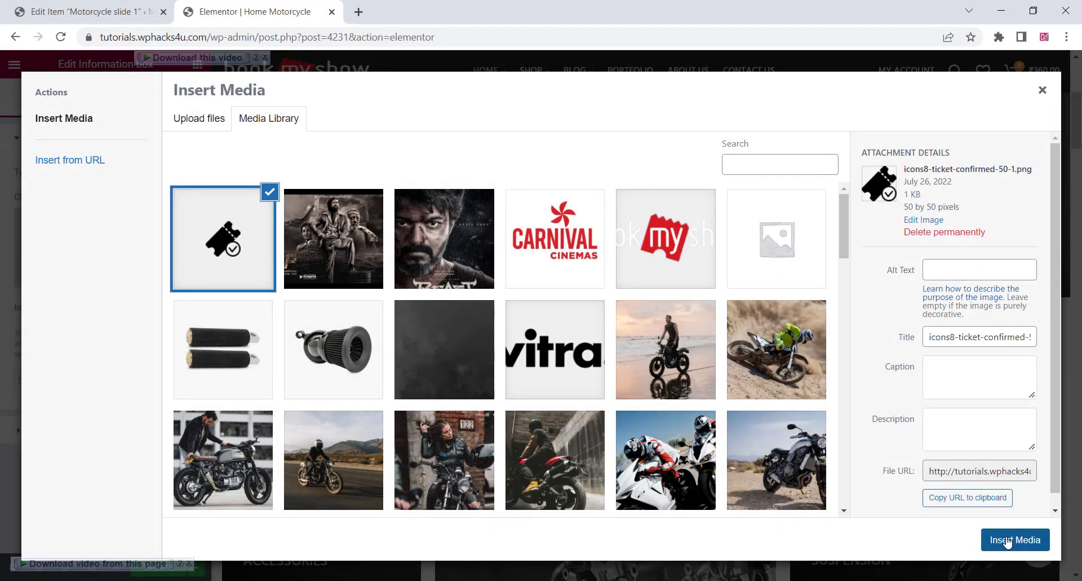
click(1012, 541)
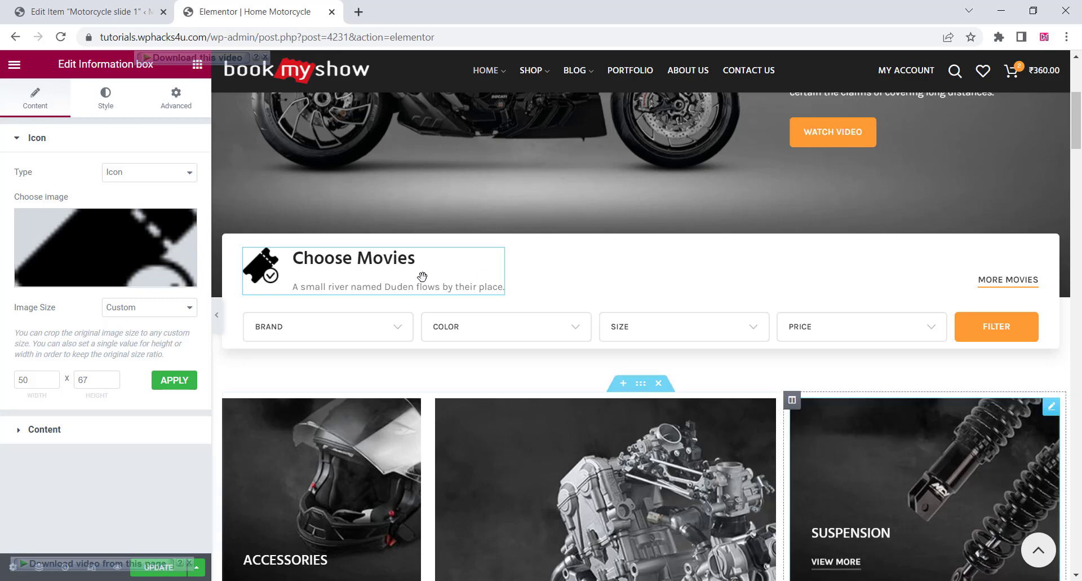
Set the product filters' first item to the genere attribute and title it "Location"
click(1030, 322)
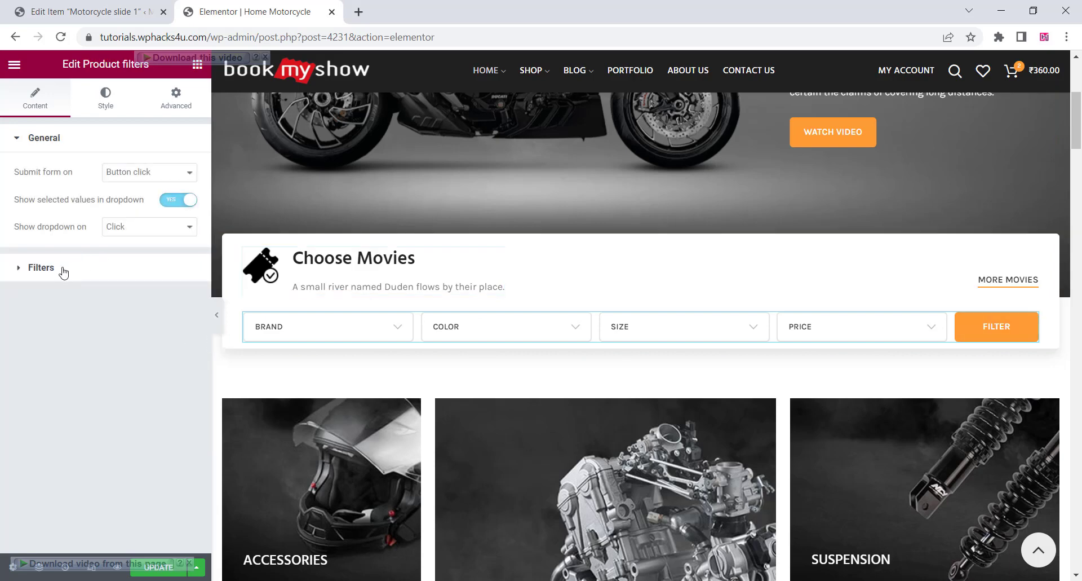
click(41, 267)
click(66, 232)
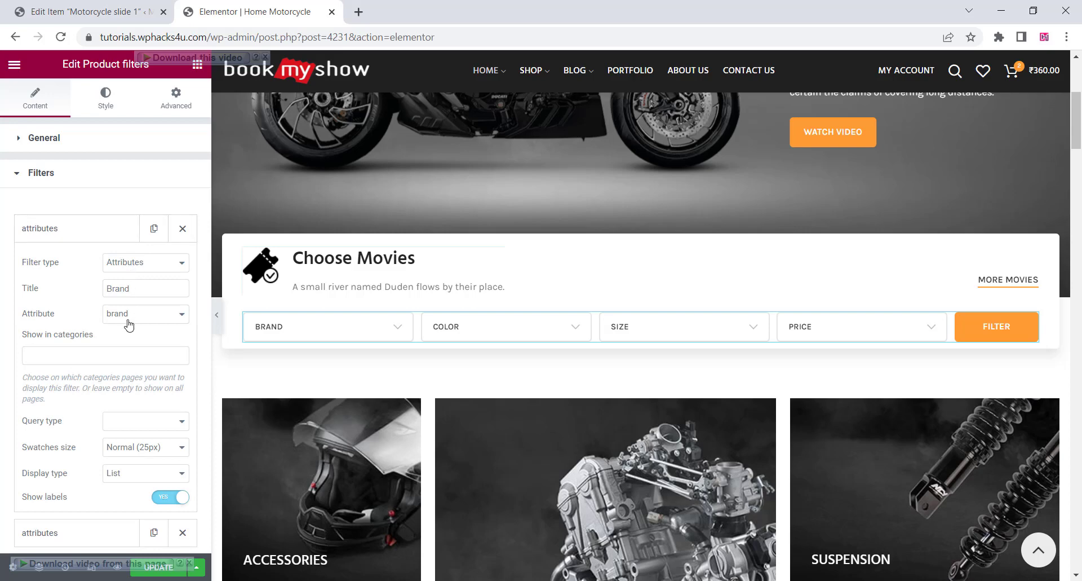
click(129, 316)
click(120, 372)
drag(141, 288, 79, 288)
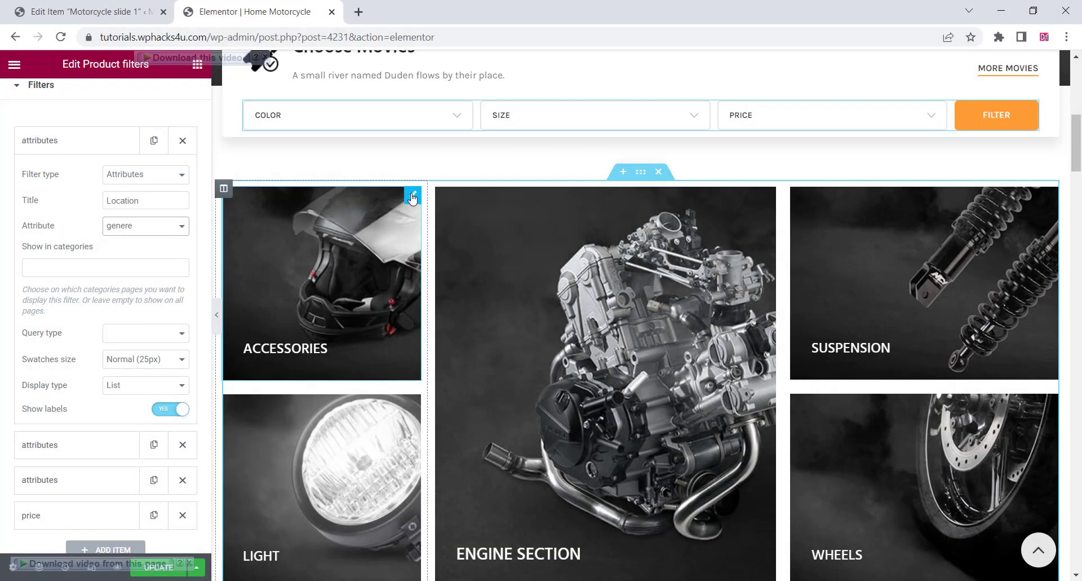
Upload the Gangubai-Kathiawadi-5 poster and set it as the image of the Accessories promo banner
click(412, 197)
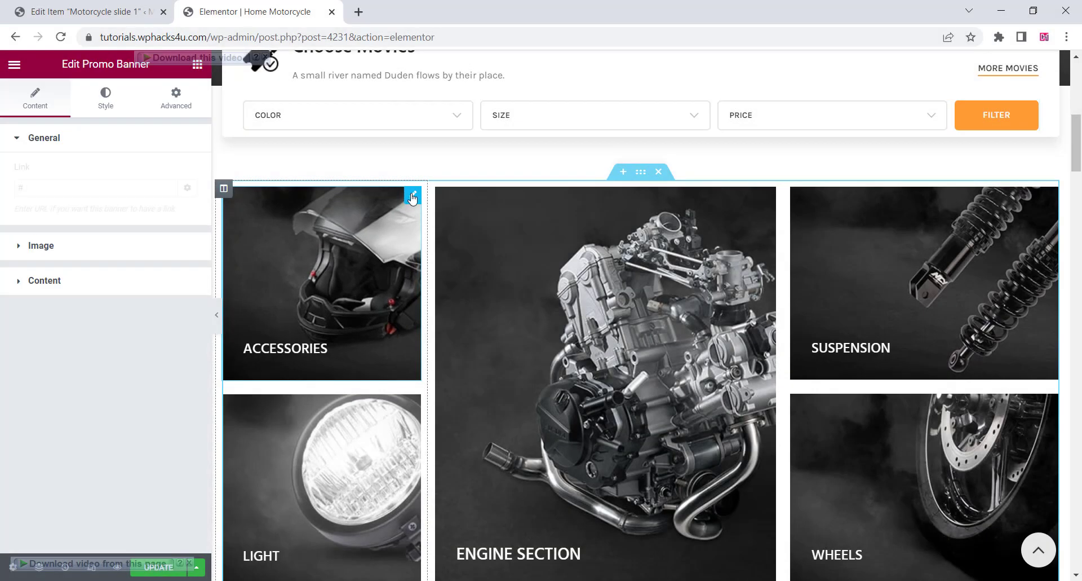
click(73, 244)
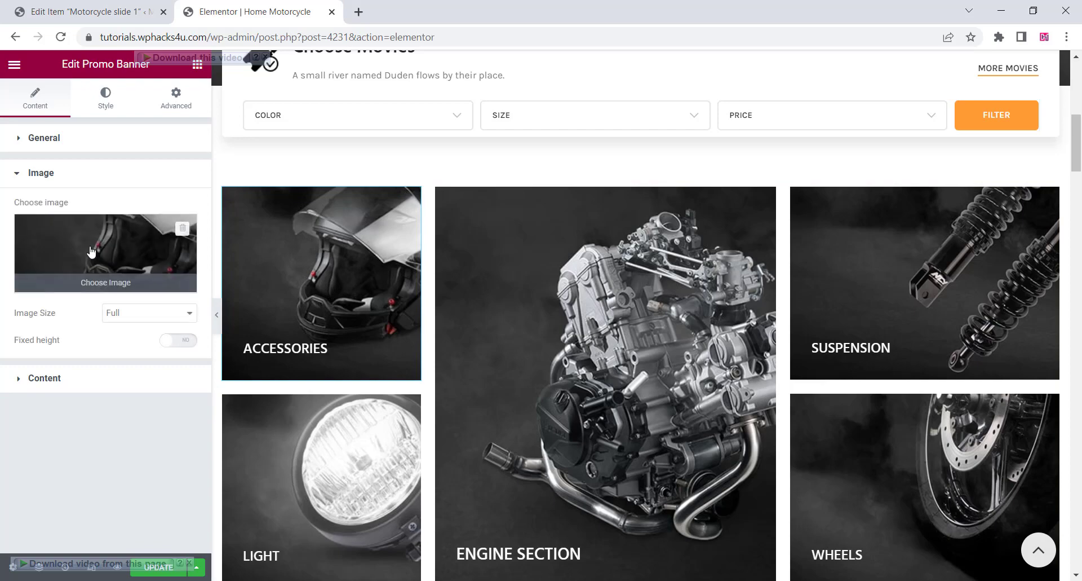
click(111, 259)
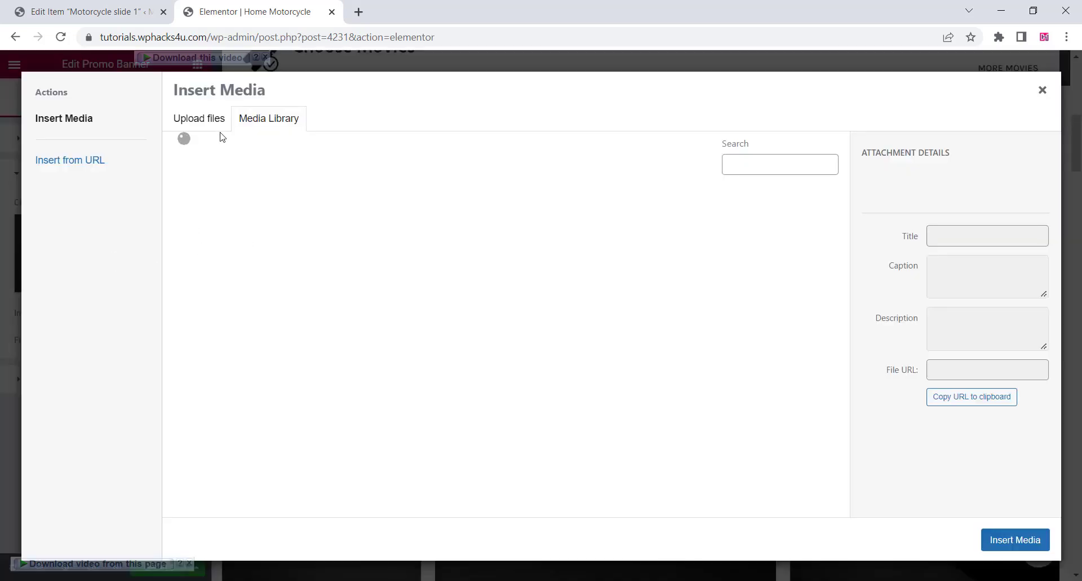
click(196, 122)
click(598, 318)
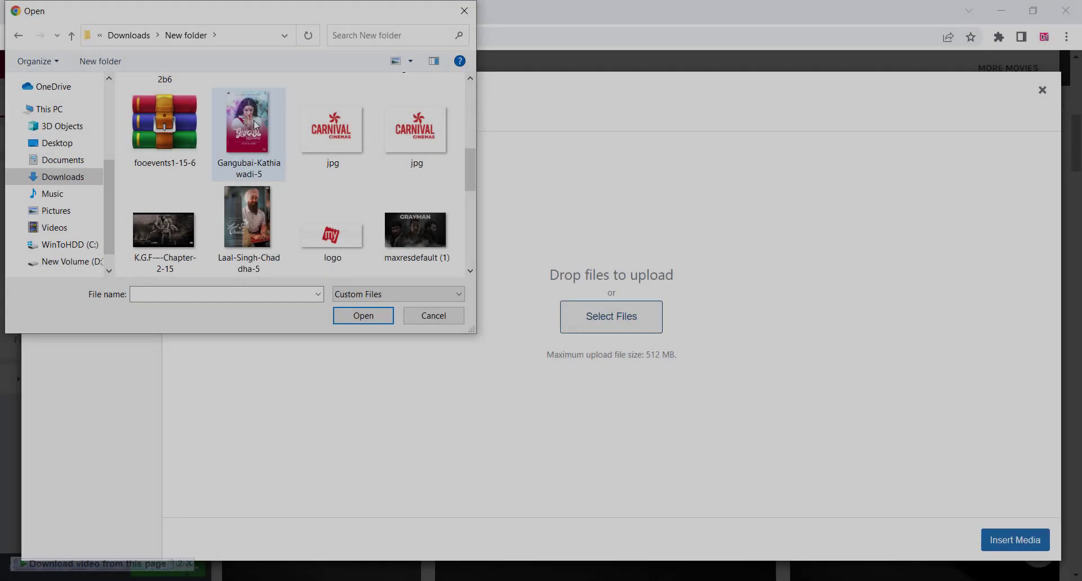
click(248, 130)
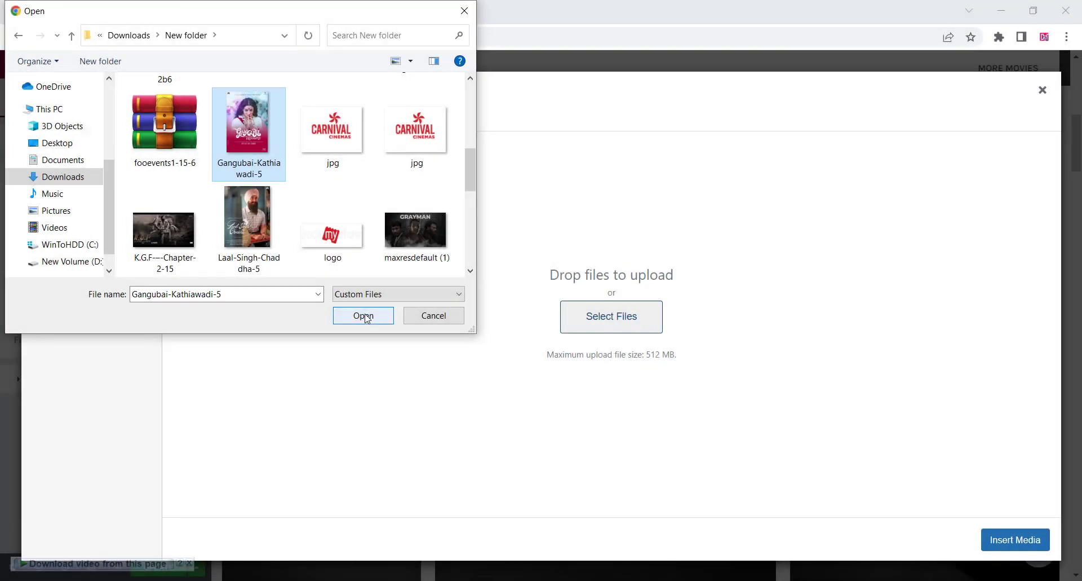
click(364, 316)
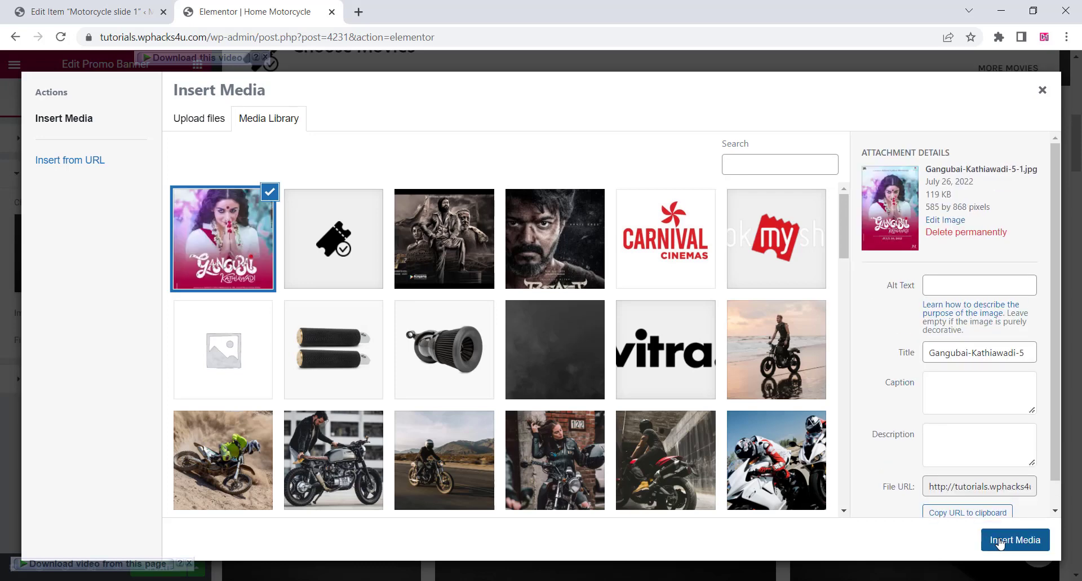
click(998, 541)
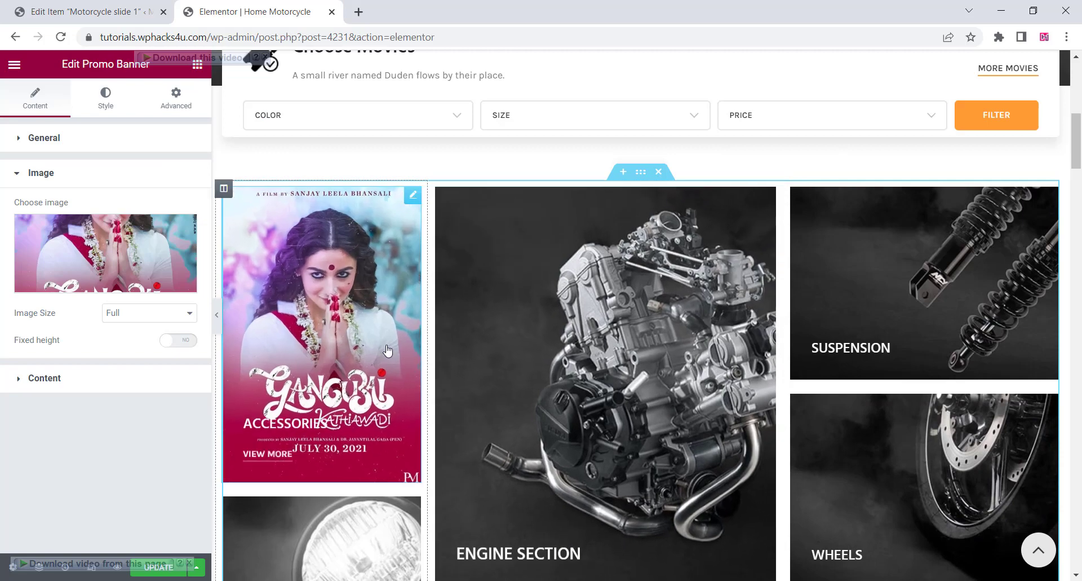
Change the "Featured Products" section title to "Featured Movies"
scroll(676, 395, down, 5)
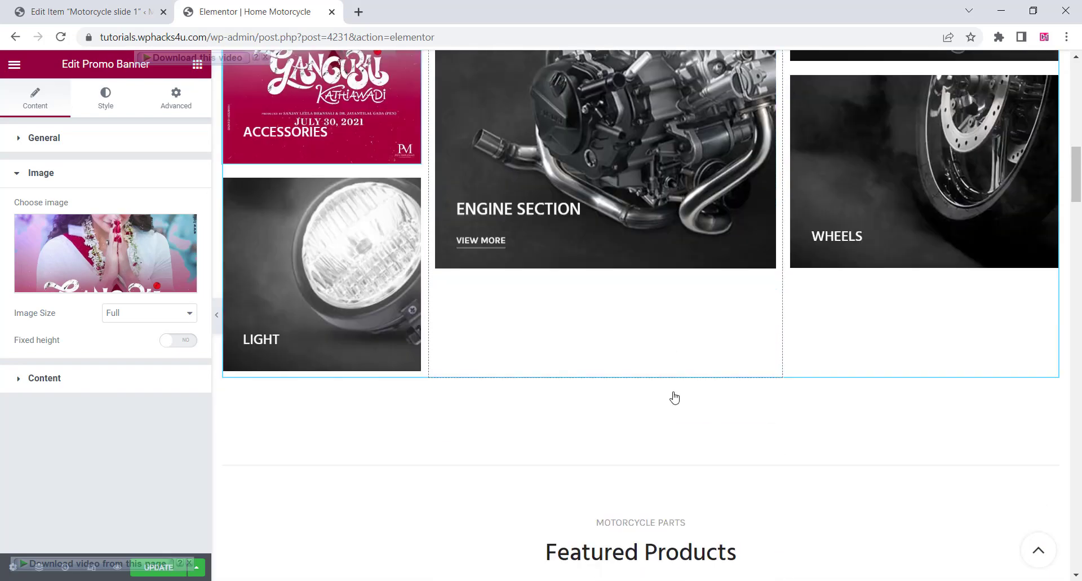
scroll(633, 388, down, 3)
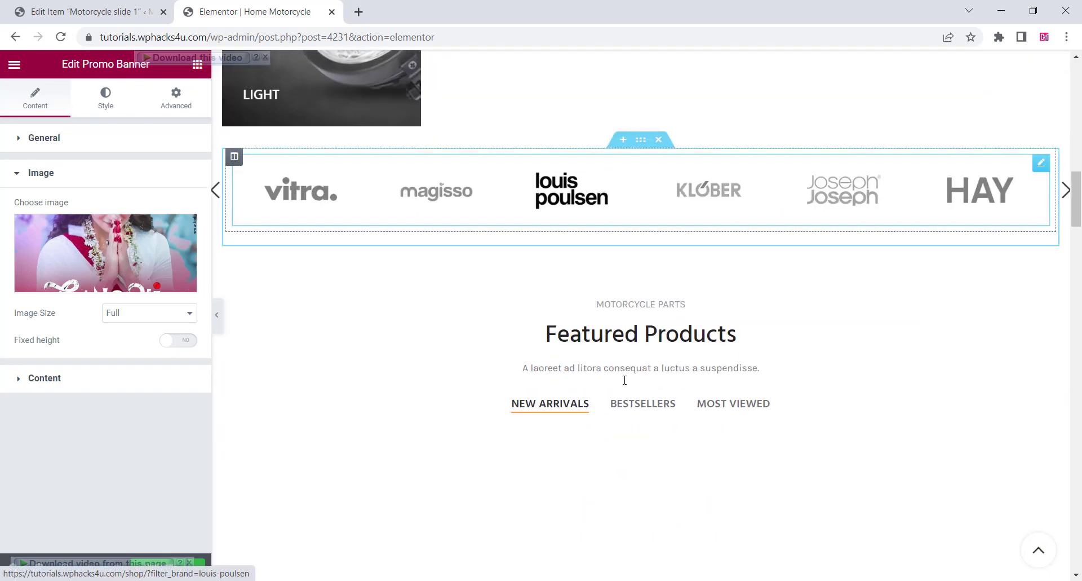
click(614, 336)
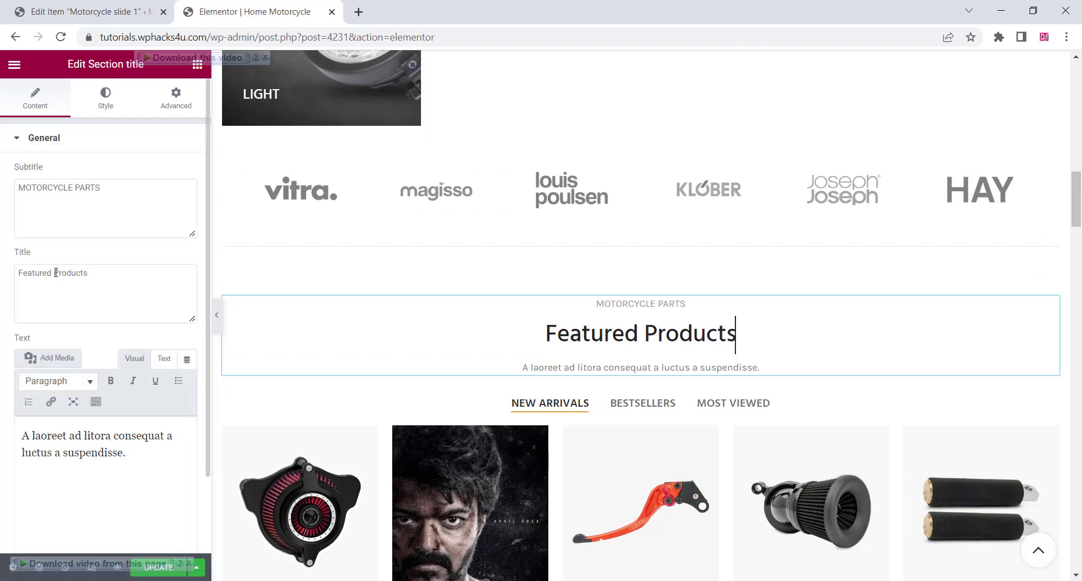
drag(54, 272, 130, 273)
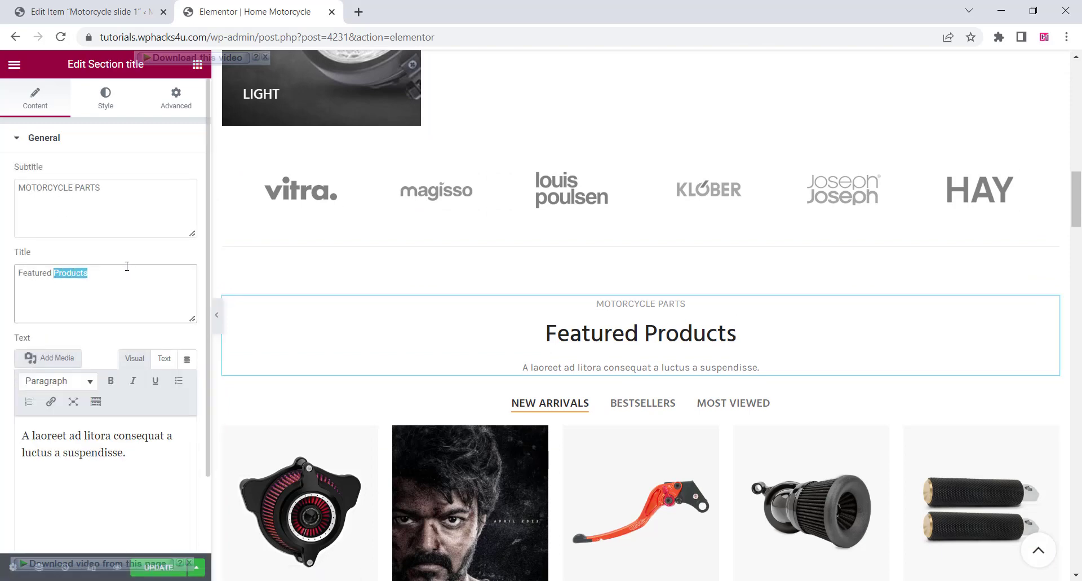
text(Movie)
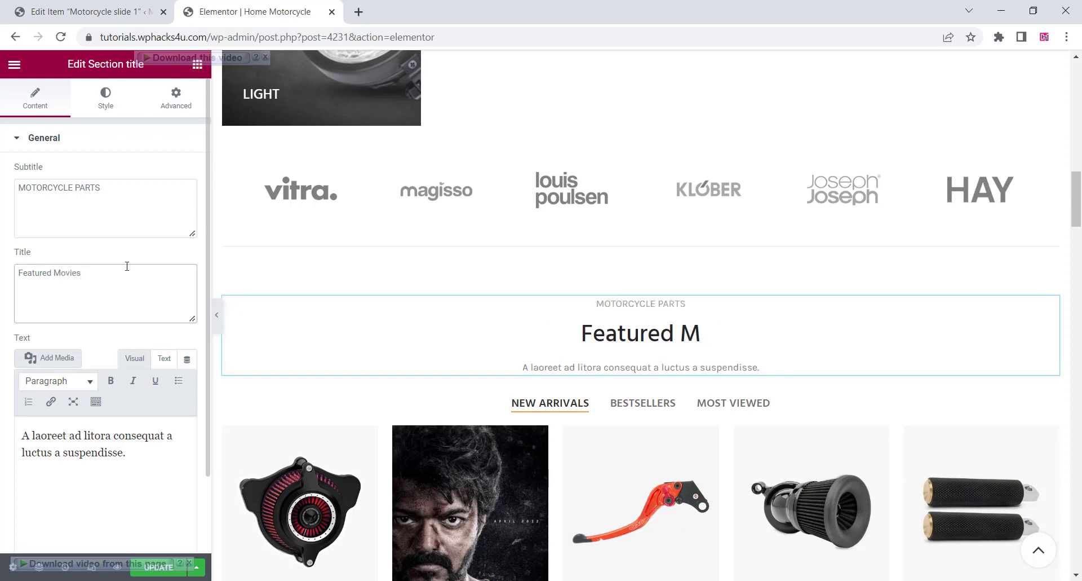
Copy the "Featured Movies" title into the section's subtitle in place of "MOTORCYCLE PARTS"
click(61, 192)
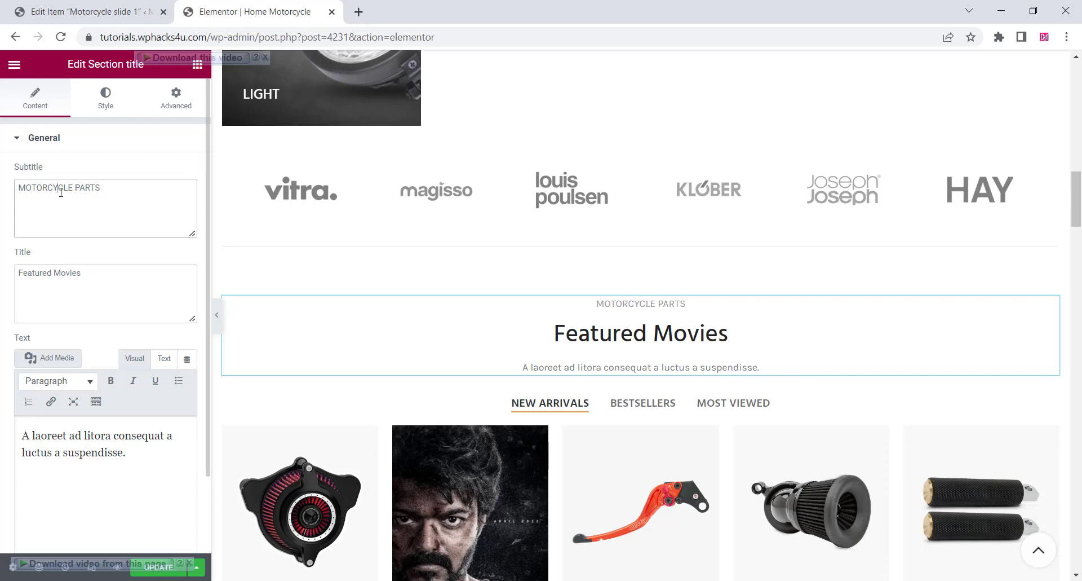
drag(100, 270, 17, 276)
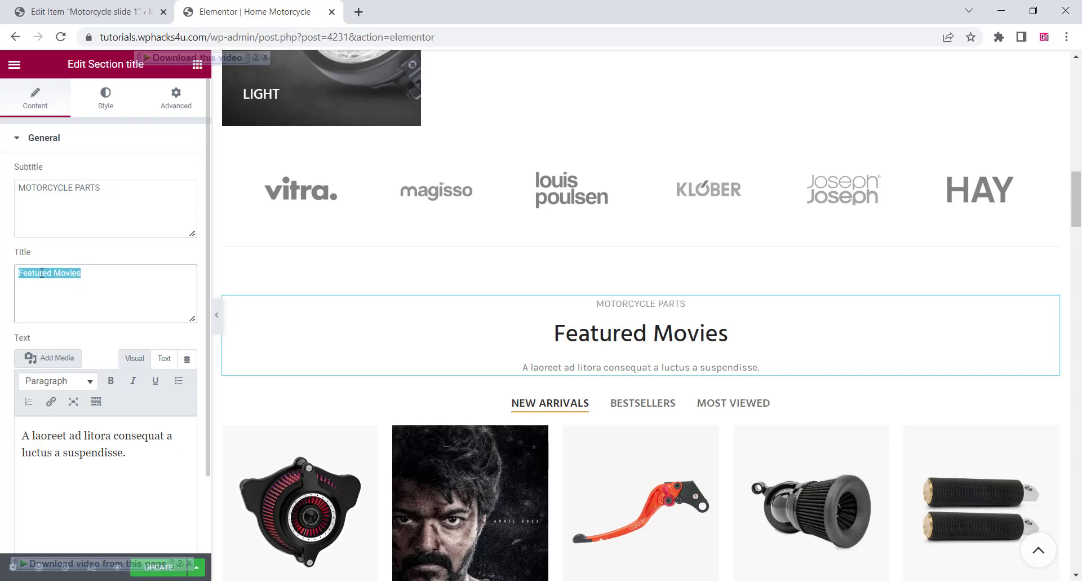
right_click(42, 272)
click(62, 324)
drag(95, 181, 6, 195)
right_click(39, 189)
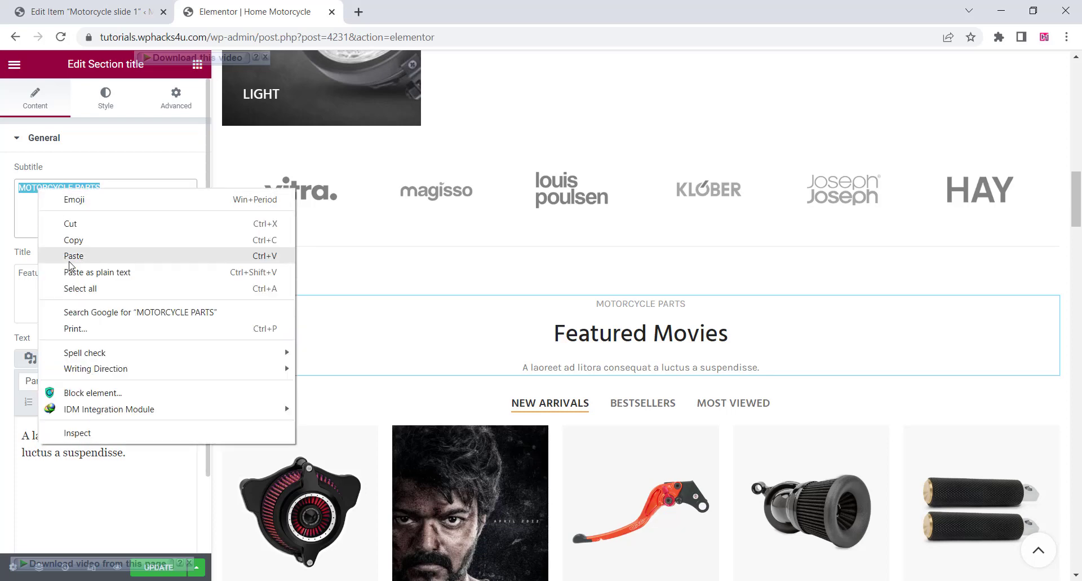
click(70, 257)
click(119, 292)
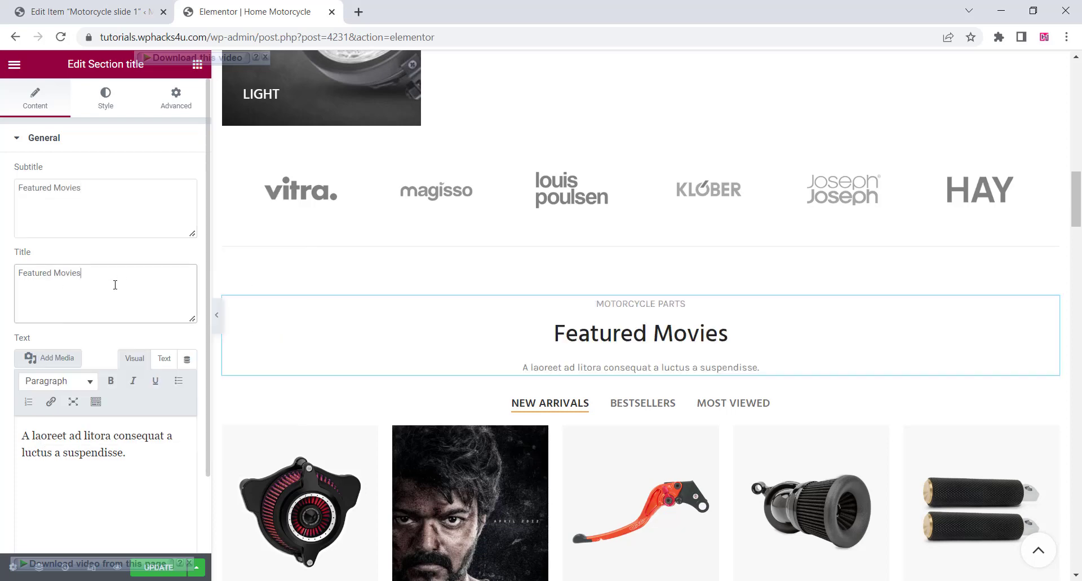
Examine the data source options for the New Arrivals tab of the product tabs under Featured Movies
scroll(631, 299, down, 5)
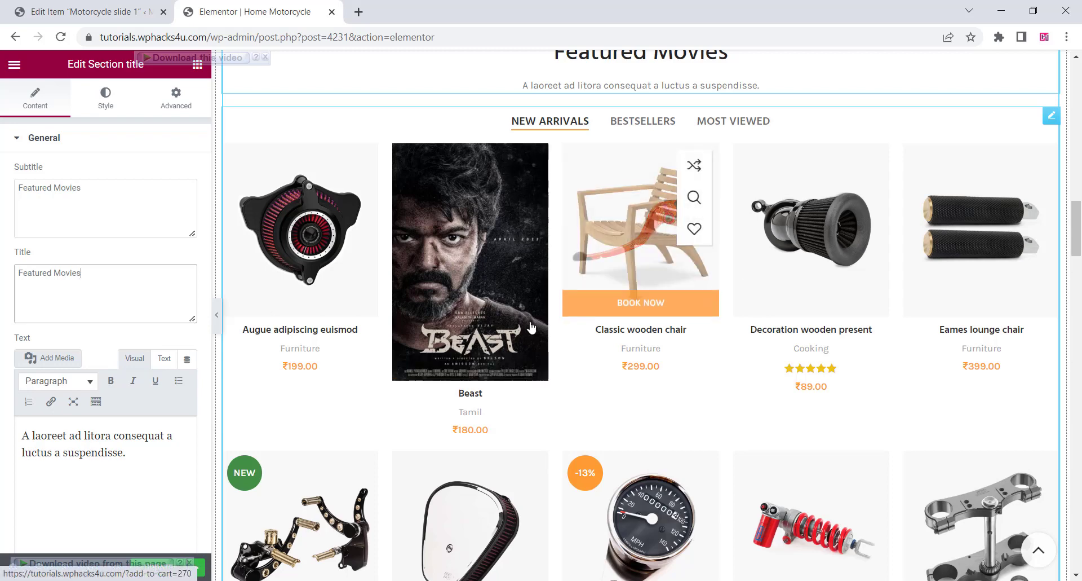
click(1050, 118)
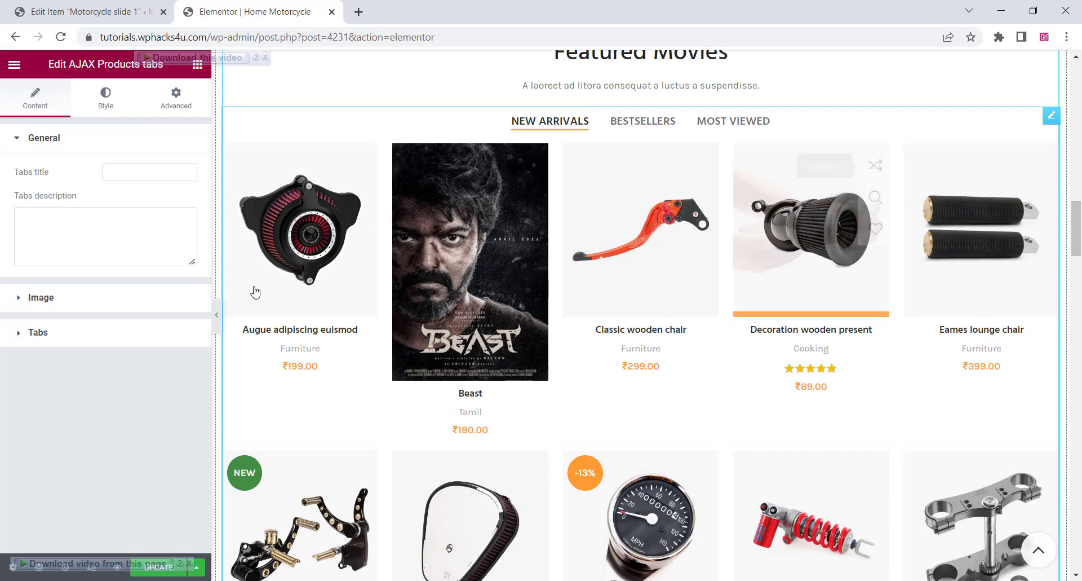
click(47, 338)
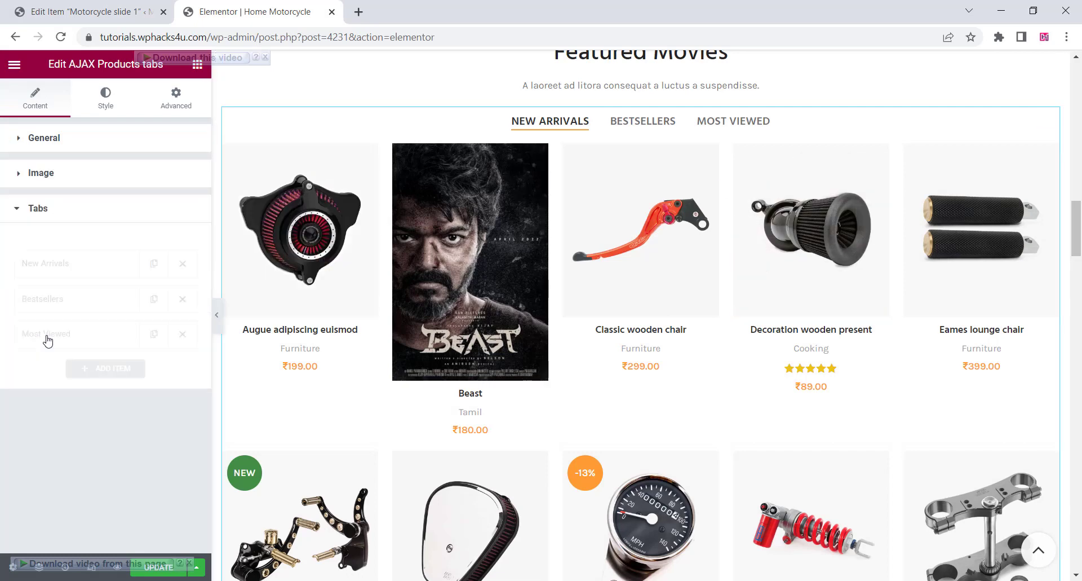
click(73, 264)
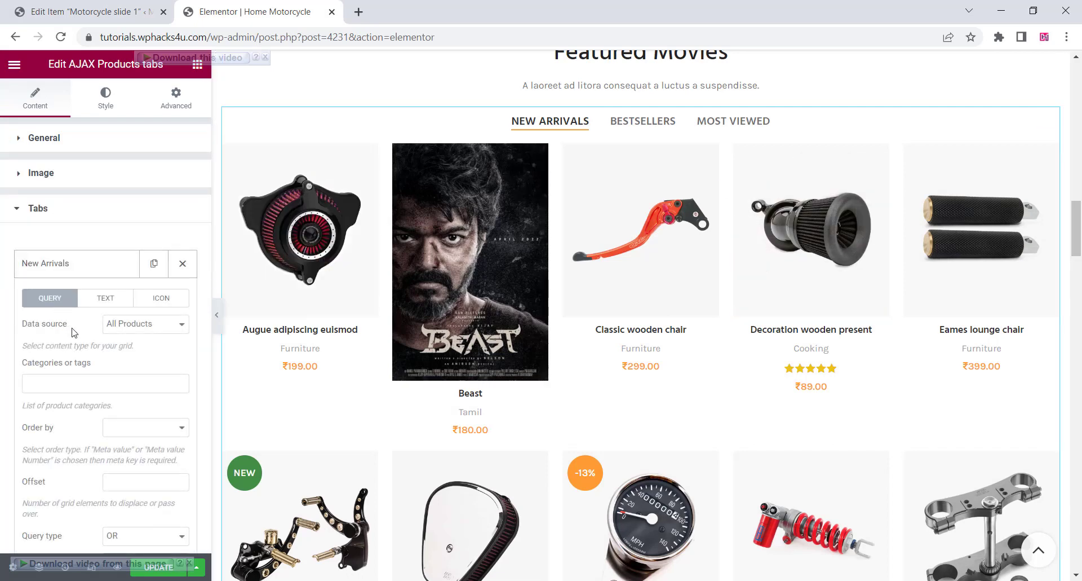
click(120, 325)
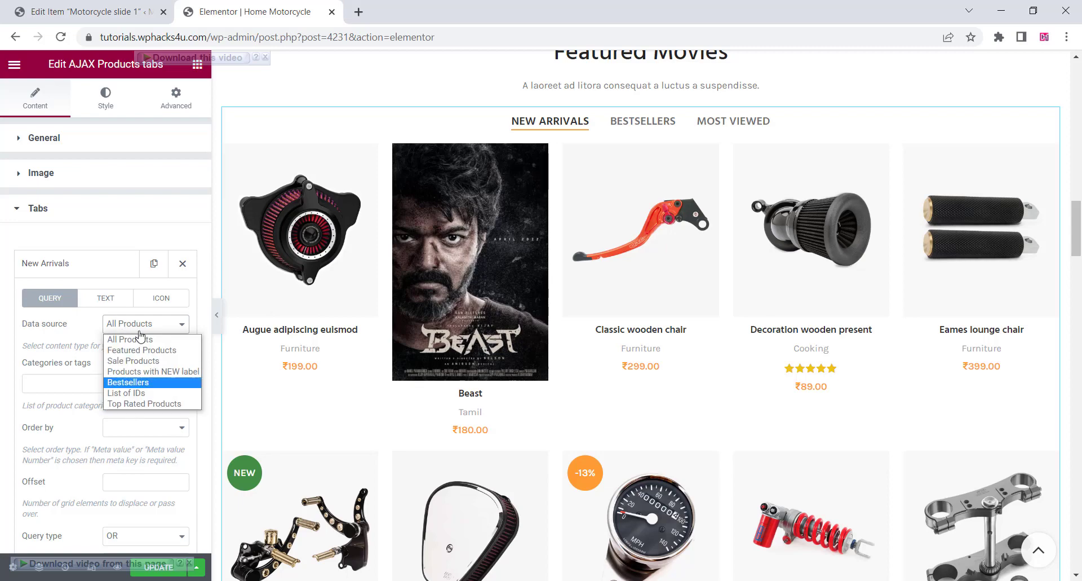
click(353, 412)
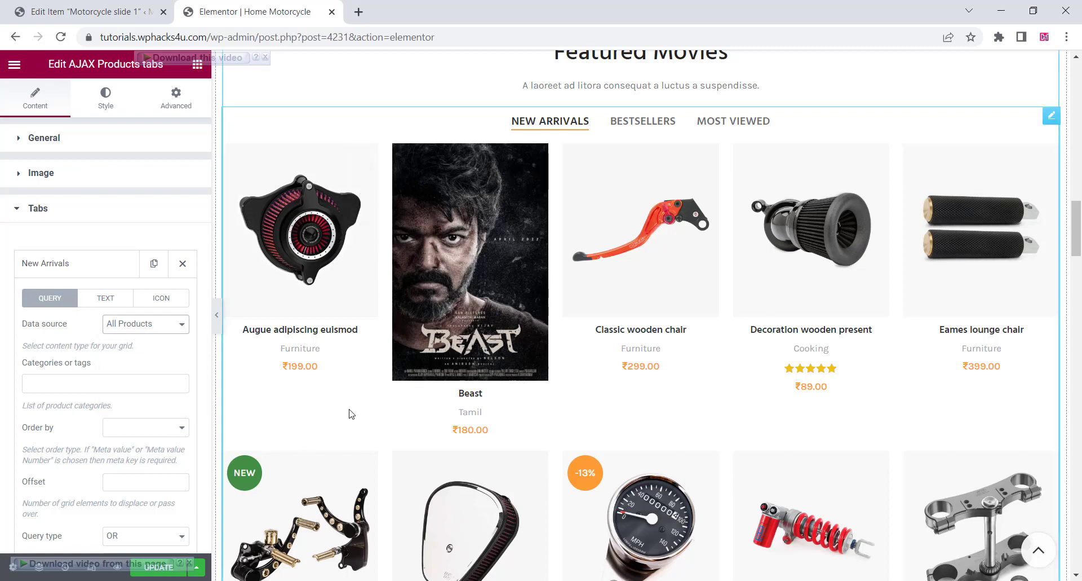
Upload sp-tickets.png and set it as the image hotspot picture in place of the orange motorcycle
scroll(350, 410, down, 10)
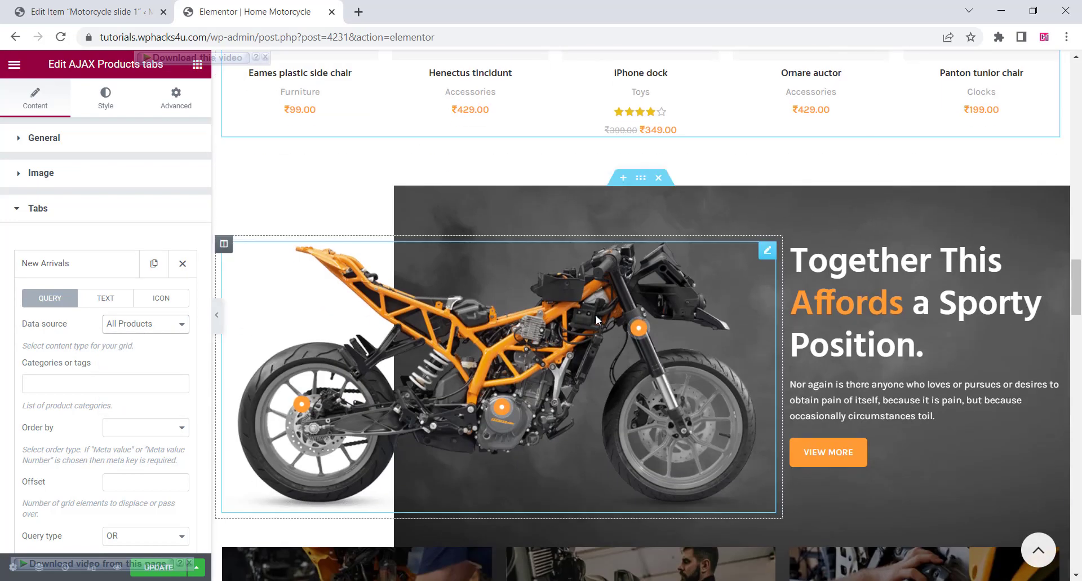
click(596, 314)
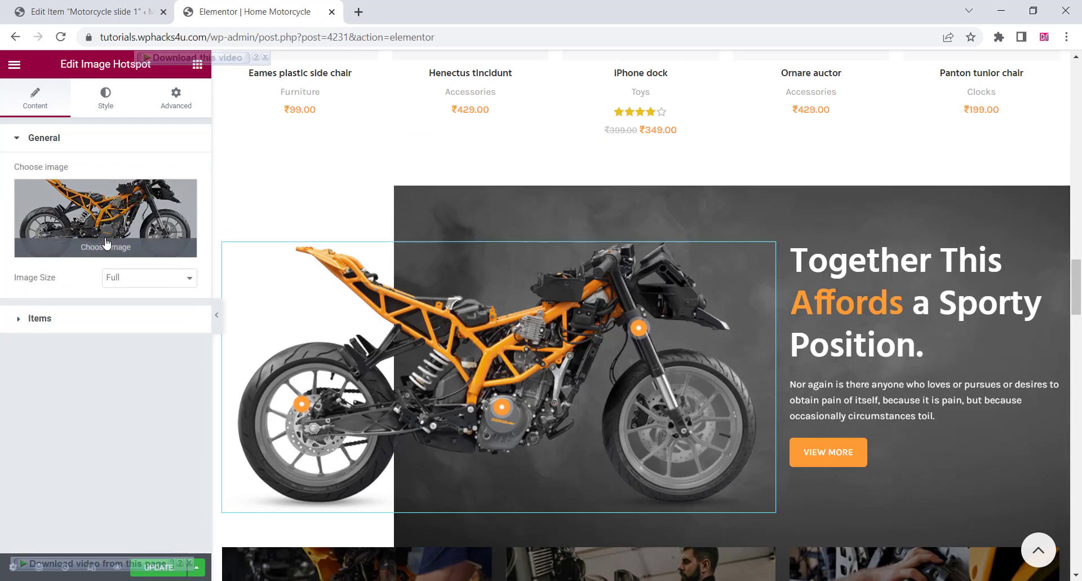
click(106, 243)
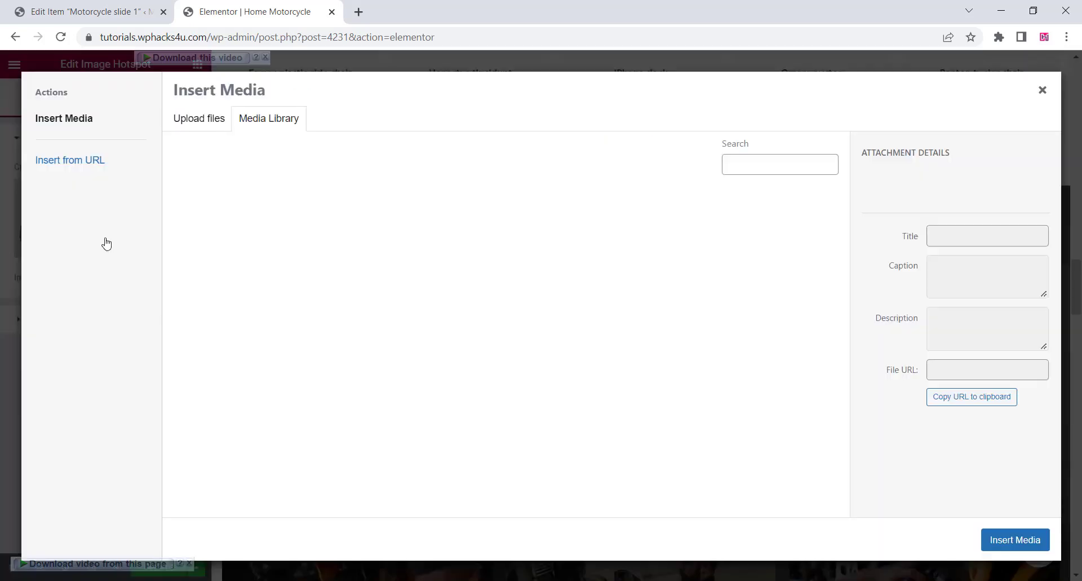
click(194, 123)
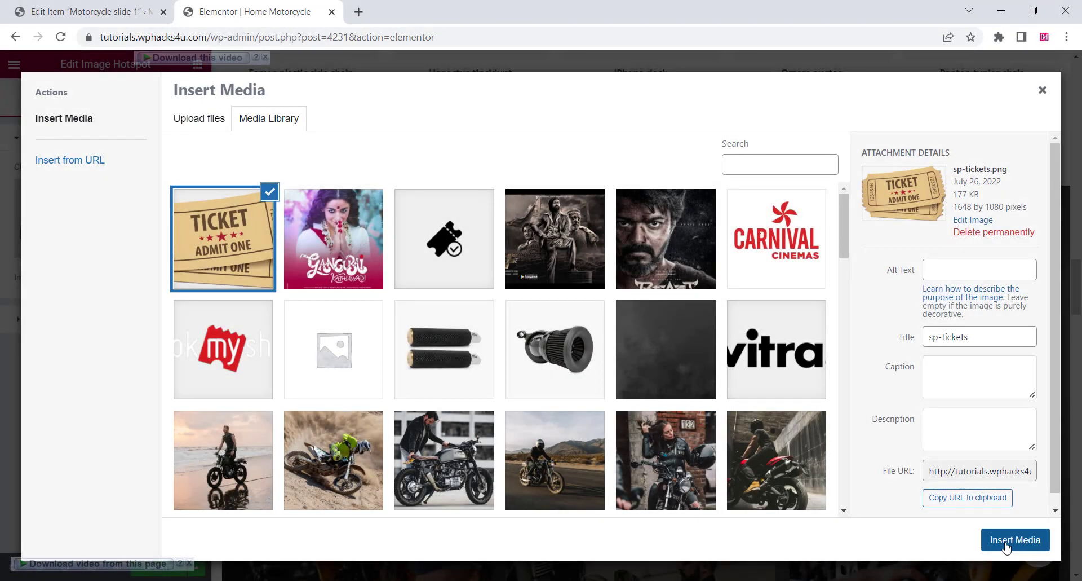
click(1002, 542)
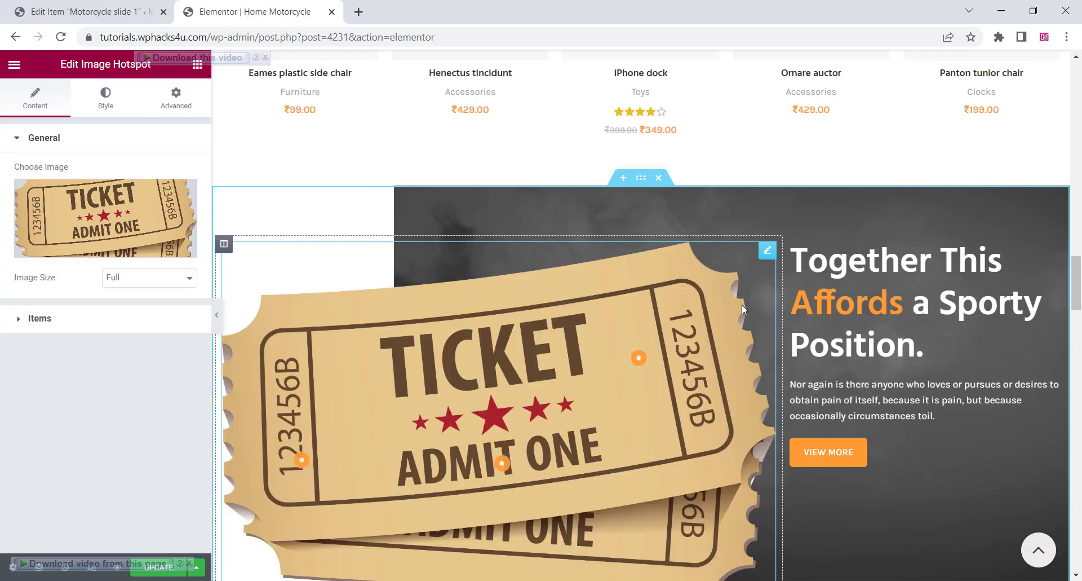
Review the remaining home page sections down to the newsletter block and update the page
scroll(741, 304, down, 7)
scroll(636, 319, down, 9)
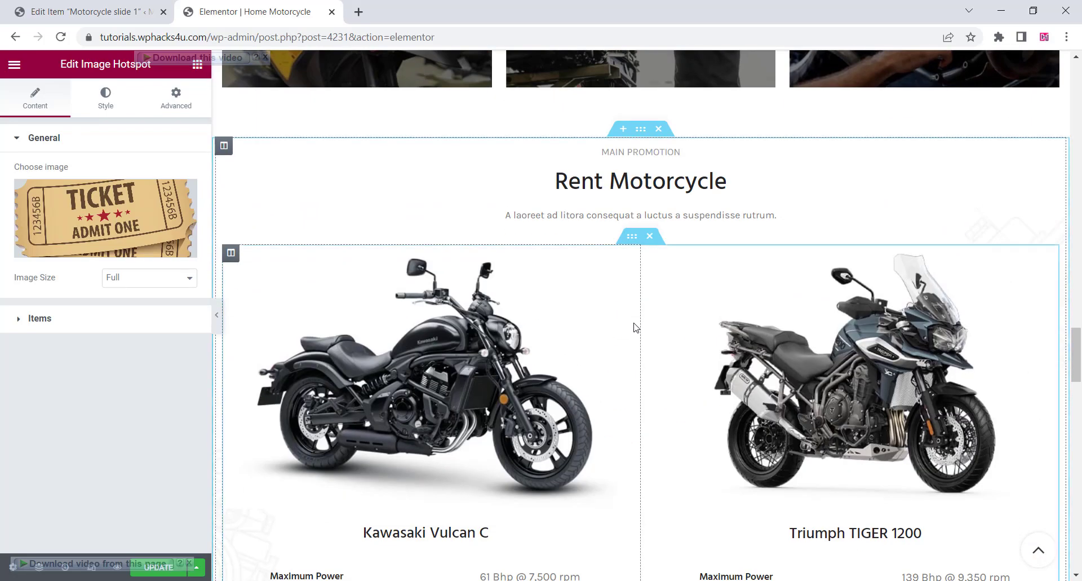
scroll(633, 330, down, 15)
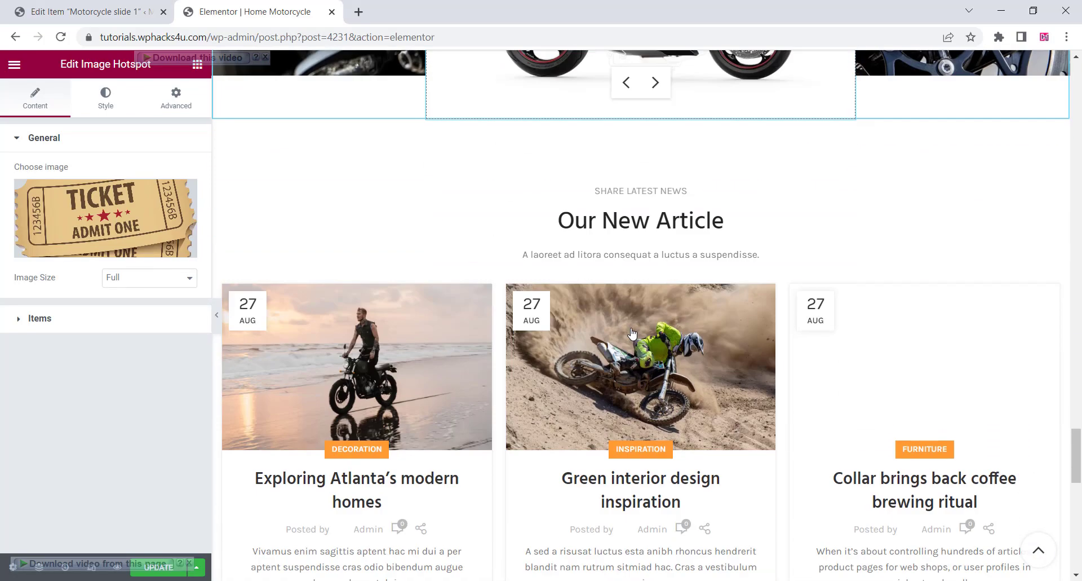
scroll(634, 333, down, 3)
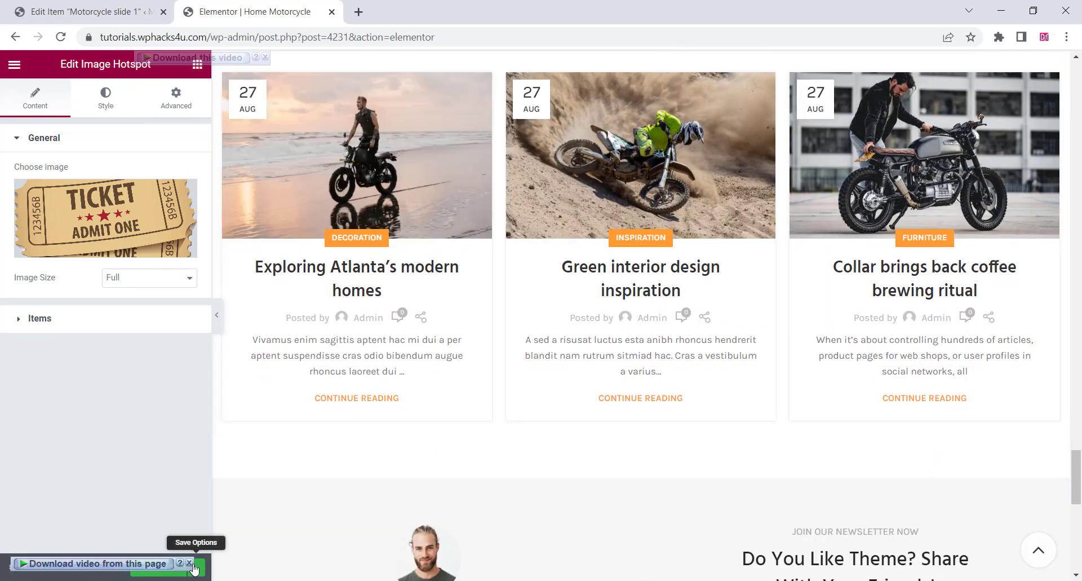
click(189, 563)
click(151, 568)
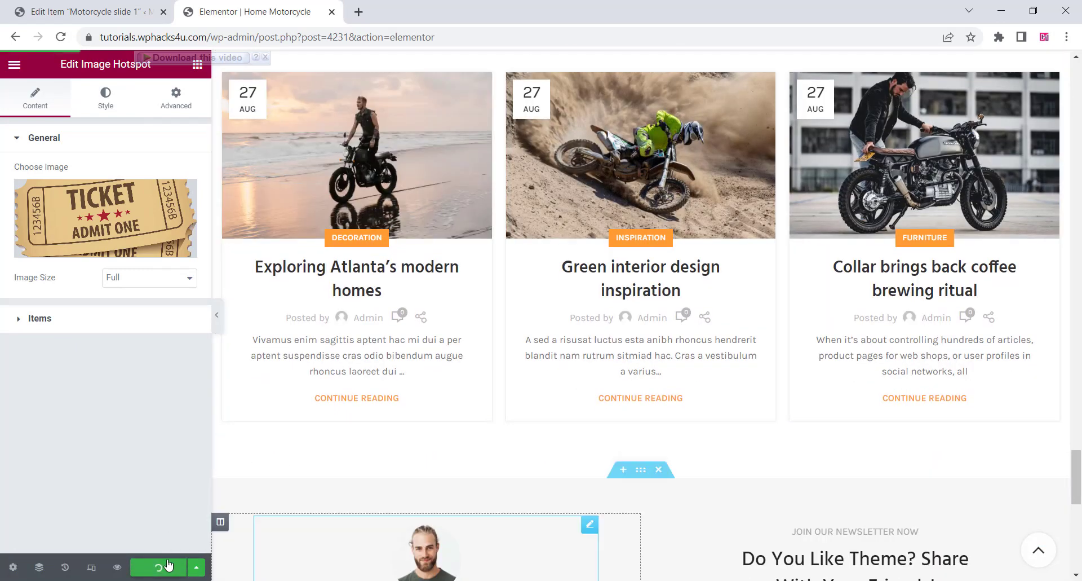
scroll(483, 394, down, 3)
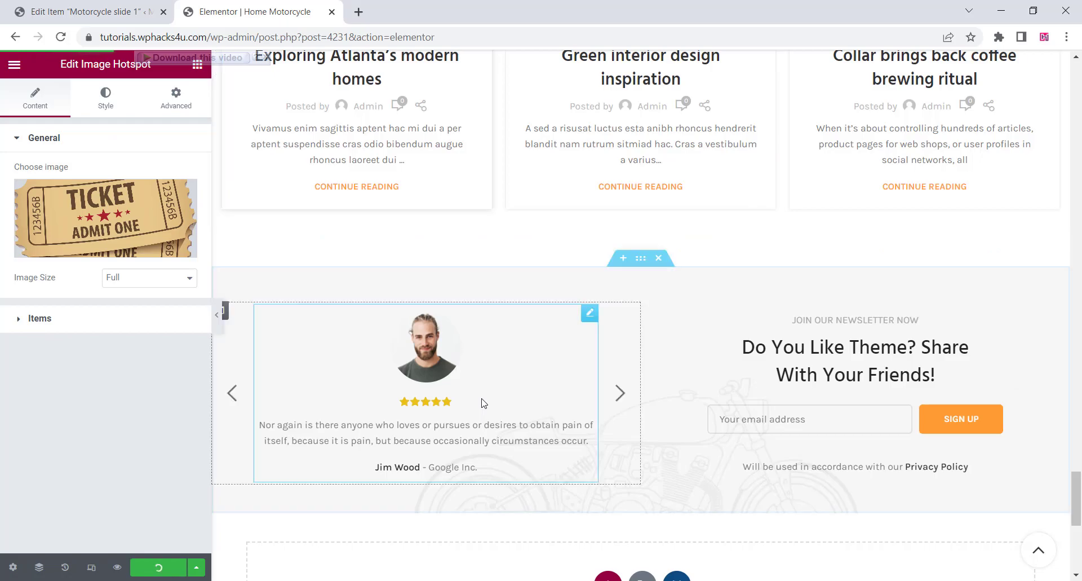
scroll(481, 400, down, 5)
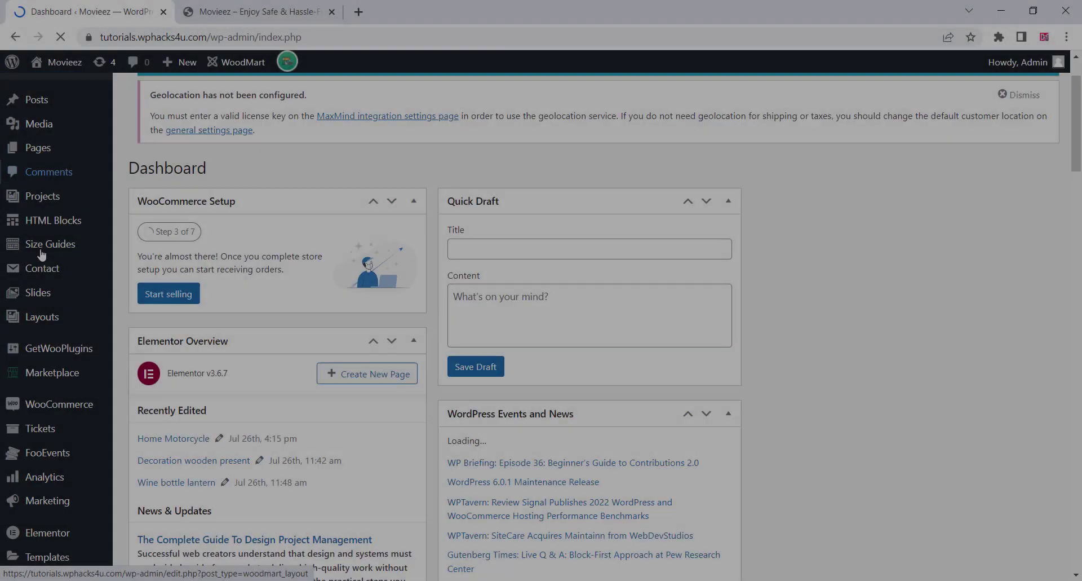
Open the Main navigation menu for editing and add the Vendor Registration and Store Manager pages to it
scroll(39, 324, down, 4)
mouse_move(39, 385)
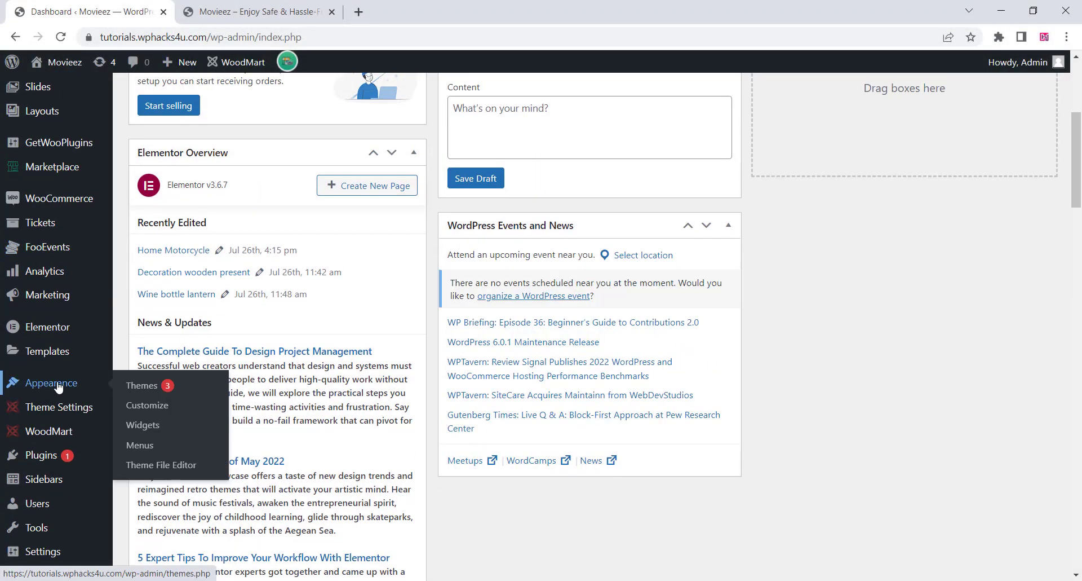
click(136, 447)
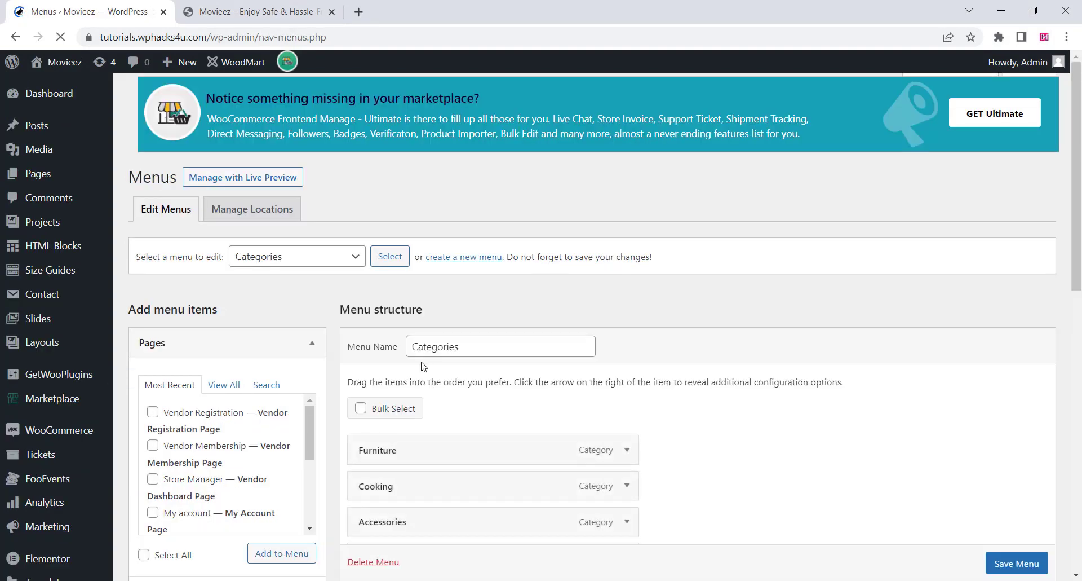
click(298, 263)
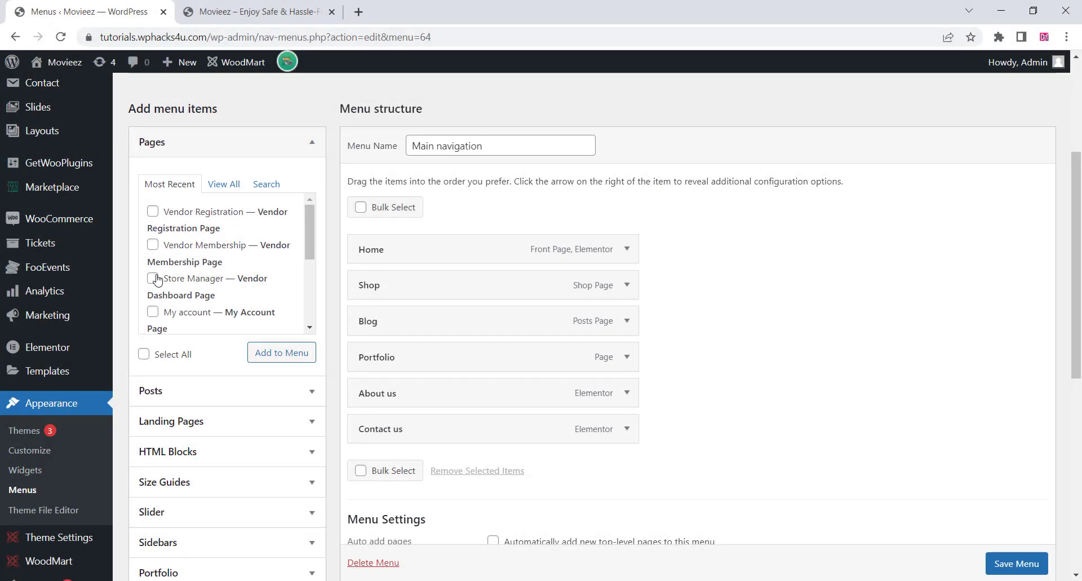
click(153, 212)
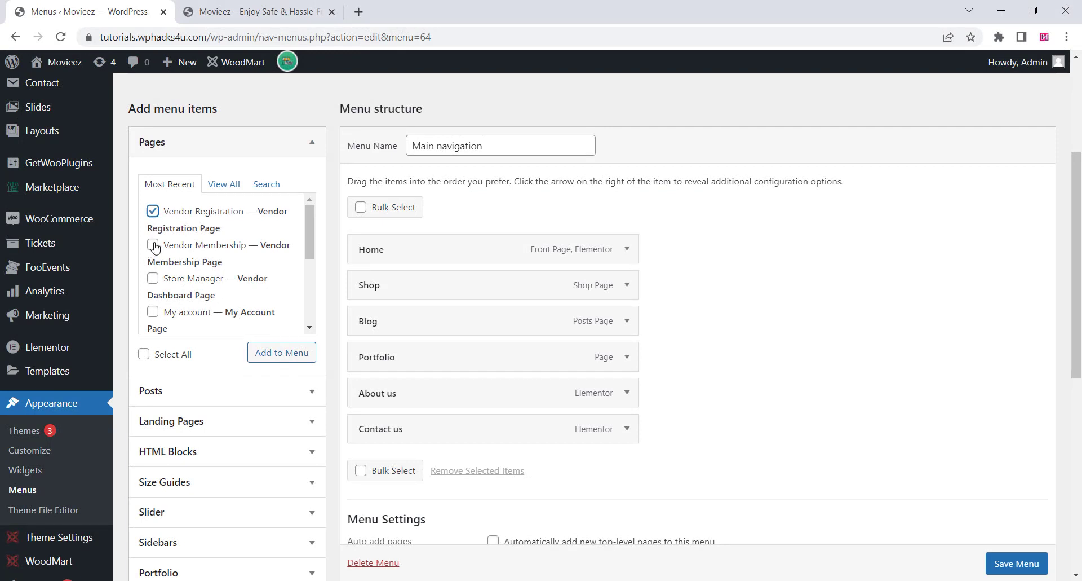
click(152, 278)
click(282, 356)
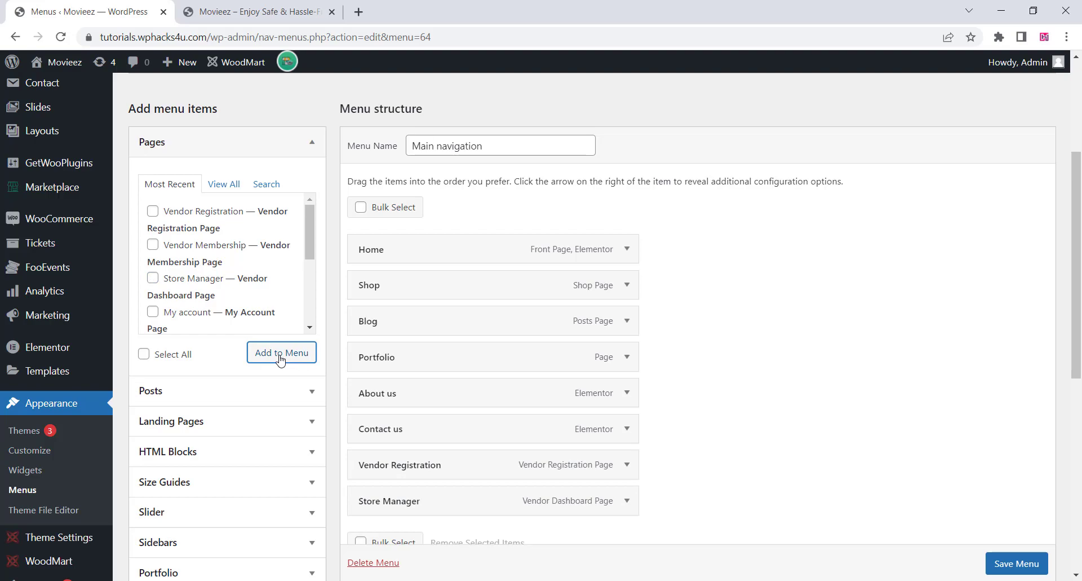
Remove the Shop and Blog items from the Main navigation menu
click(627, 286)
scroll(396, 445, down, 12)
click(369, 451)
scroll(467, 235, up, 5)
click(627, 158)
scroll(432, 356, down, 5)
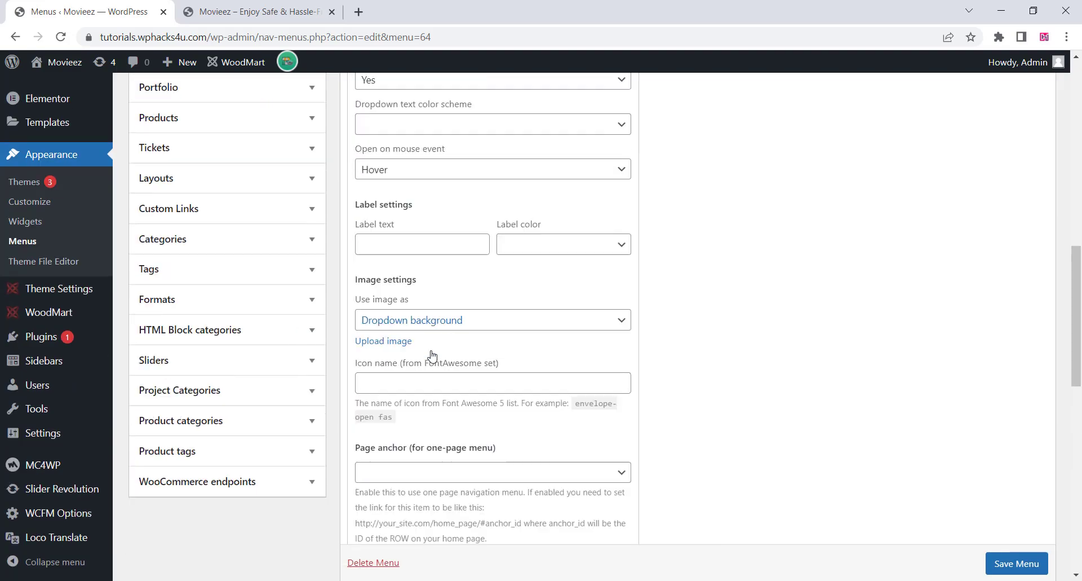
scroll(432, 357, down, 5)
click(369, 339)
Relabel the Vendor Registration menu item "Join with Us" and the Store Manager item "Station Manager"
scroll(464, 256, up, 6)
click(626, 299)
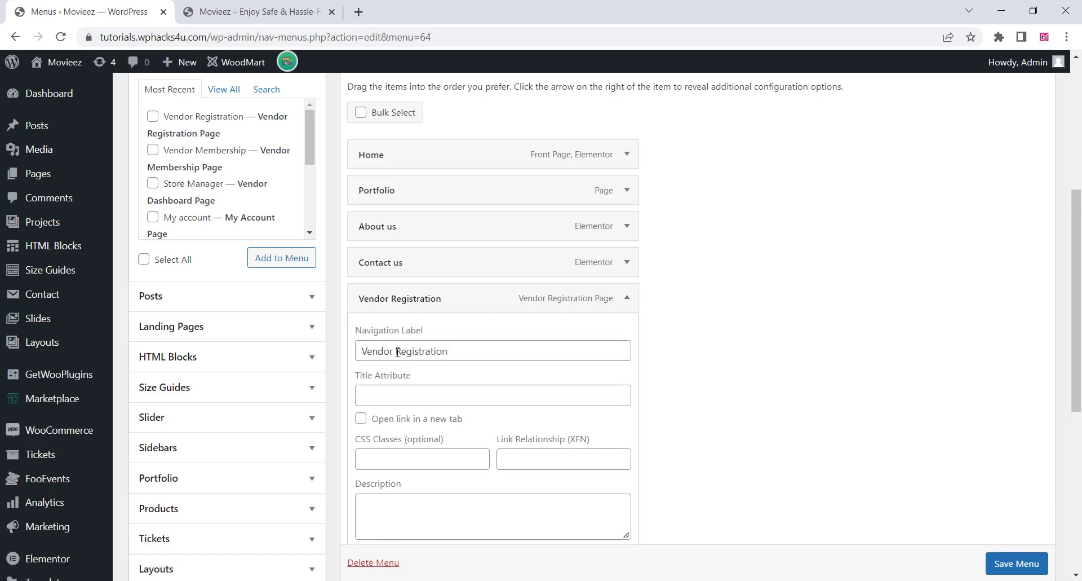
drag(476, 350, 360, 354)
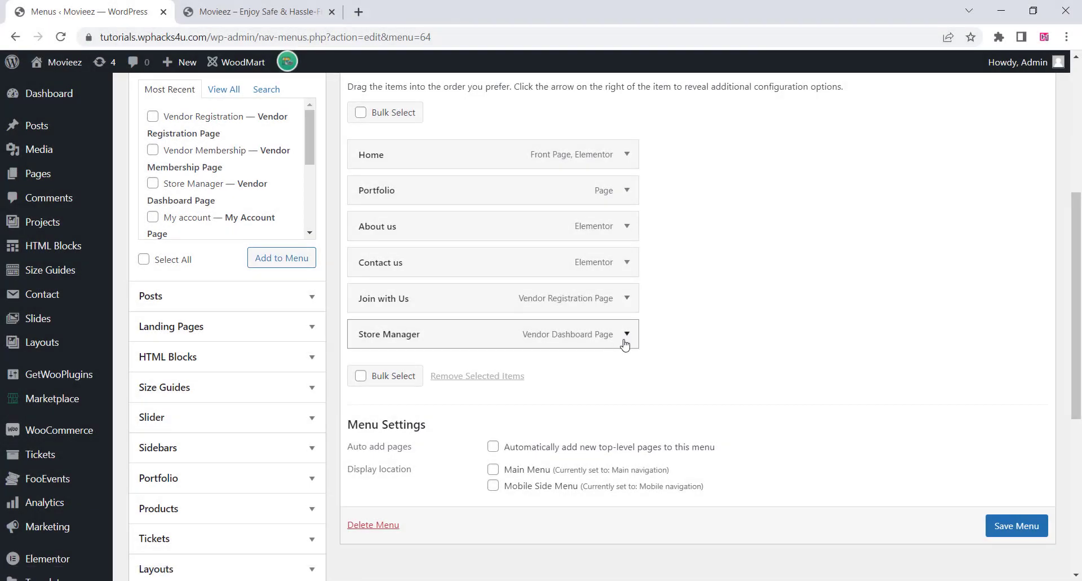
click(626, 335)
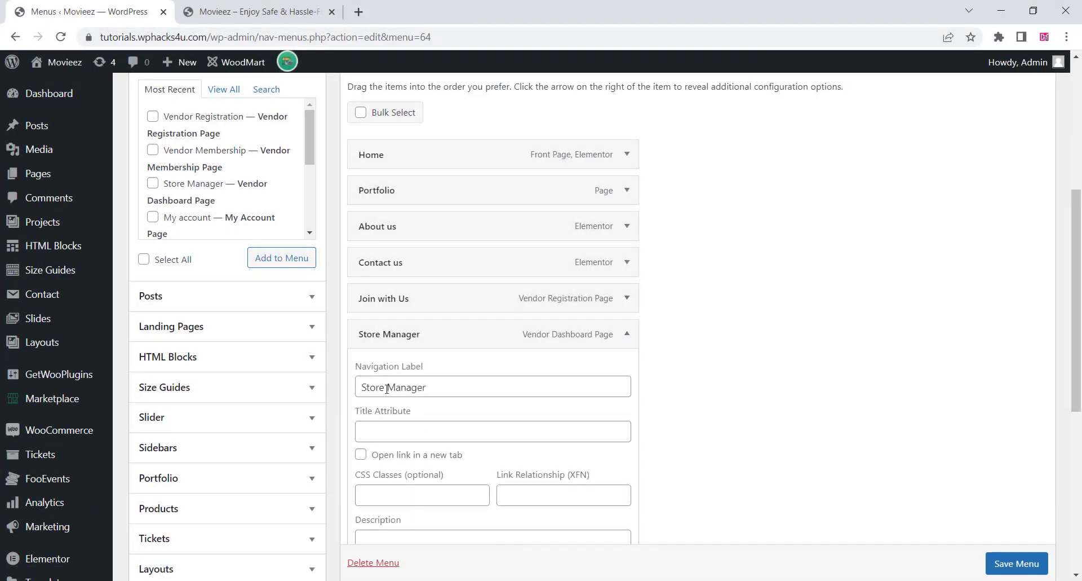
drag(387, 388, 354, 390)
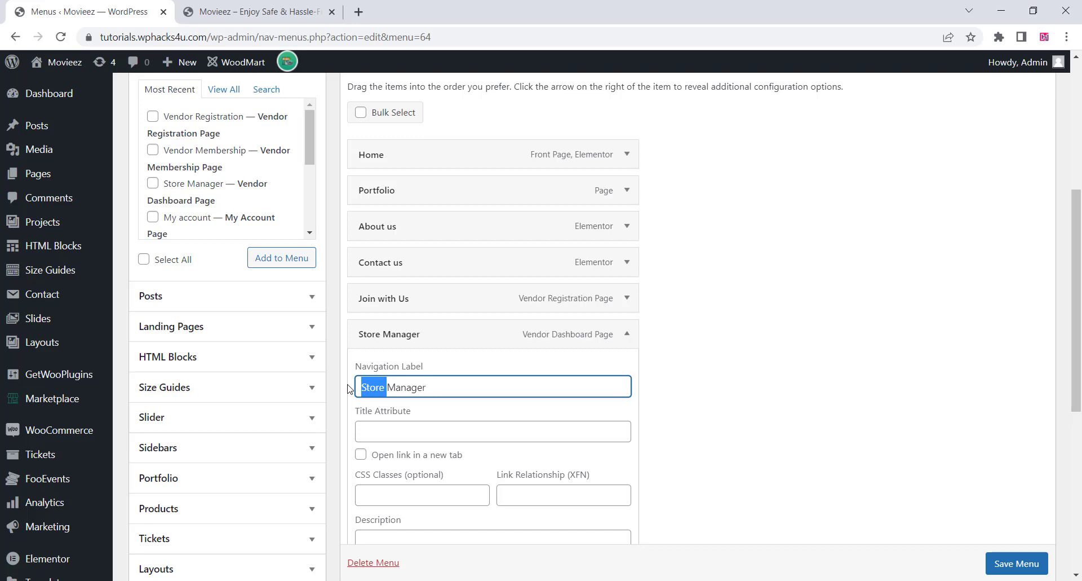
text(Stati)
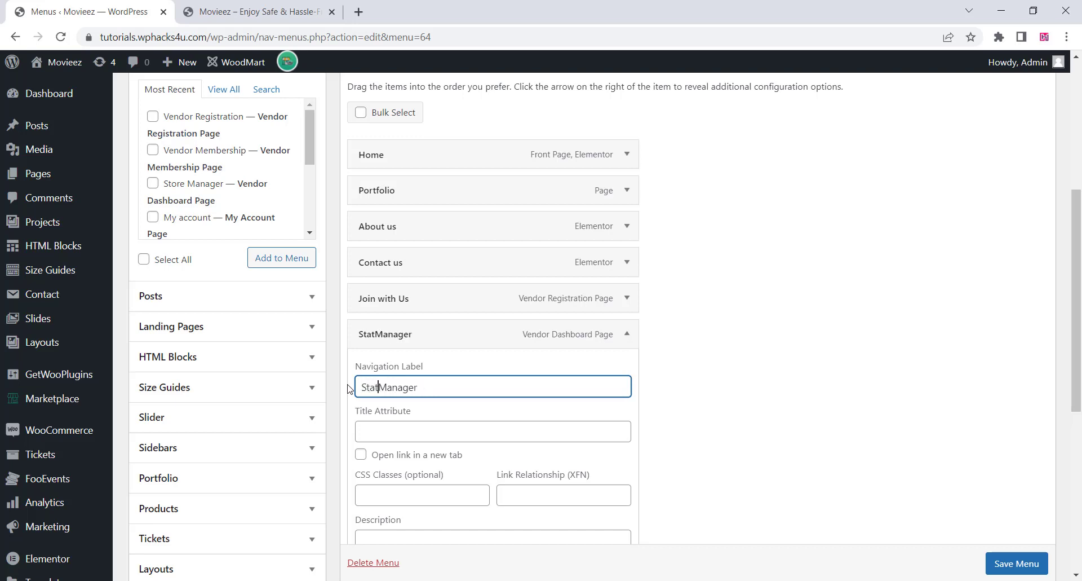
text(on)
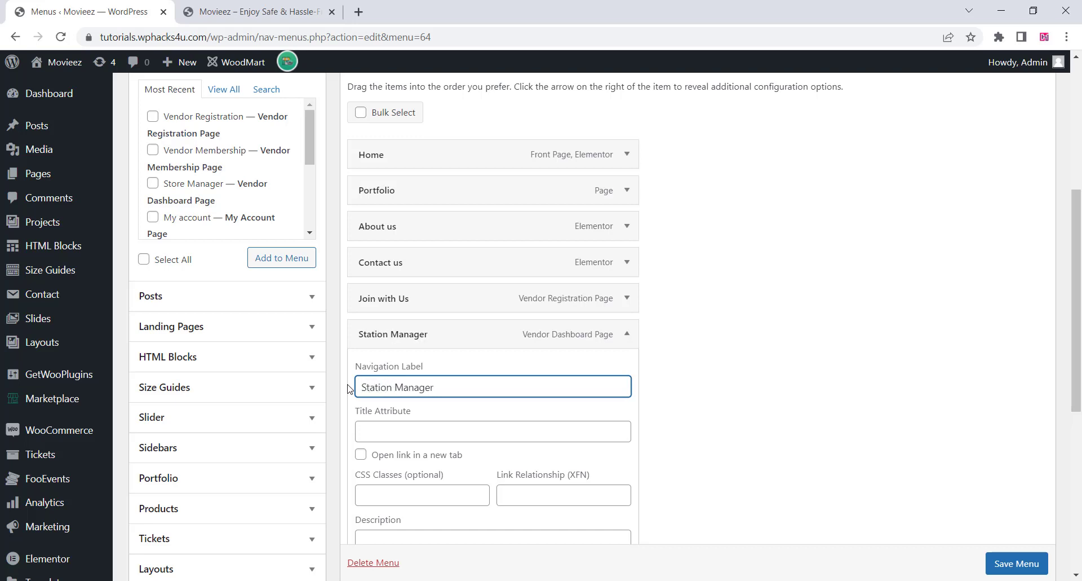
click(622, 336)
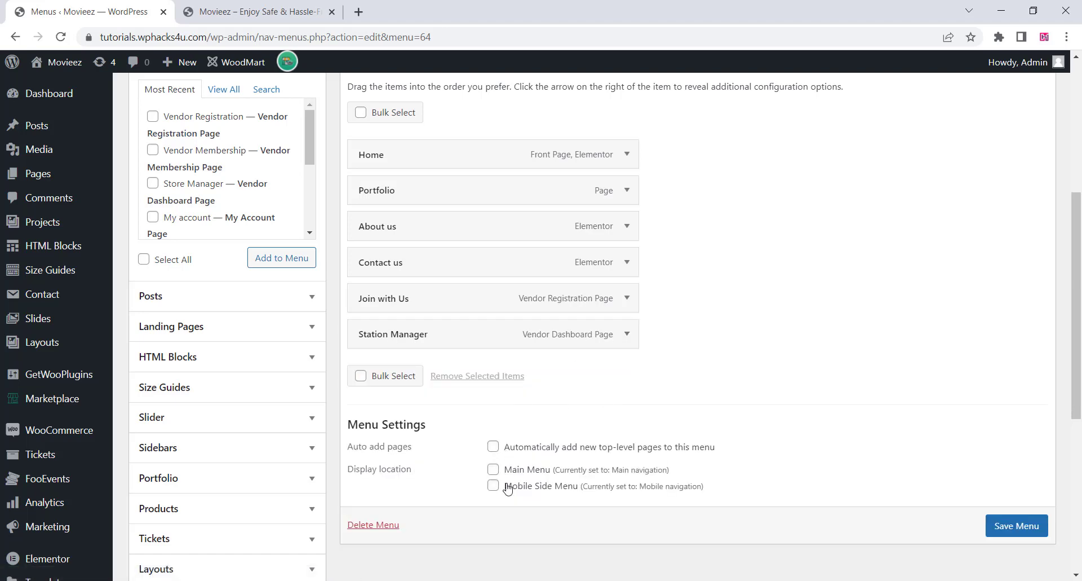
Assign the menu to the Main Menu and Mobile Side Menu display locations and save it
click(496, 471)
click(494, 486)
click(1023, 526)
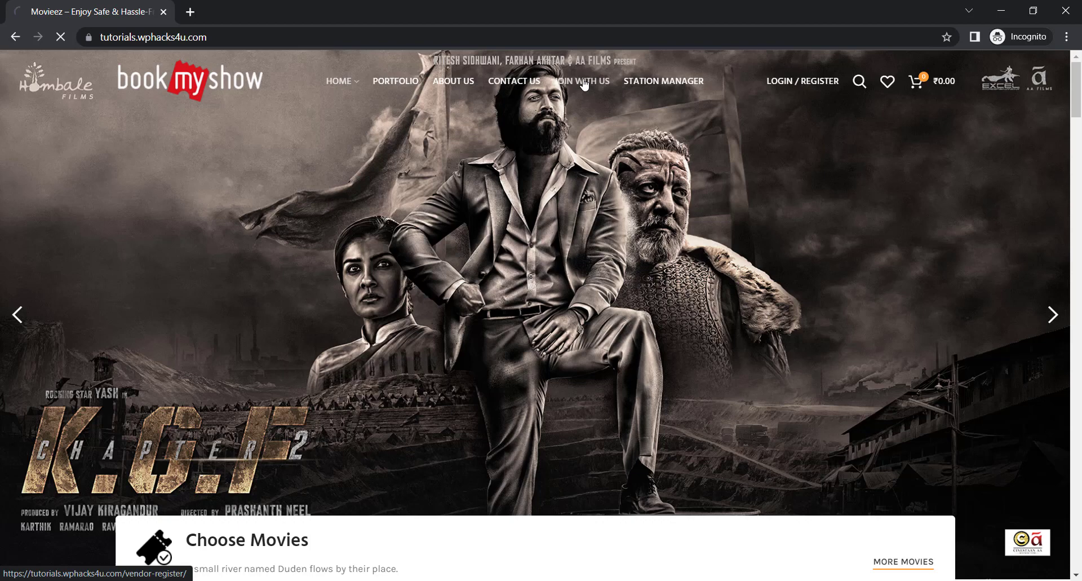
Register a vendor from the site's Join with Us page with an email, store name "PVR" and a confirmed account password
click(585, 81)
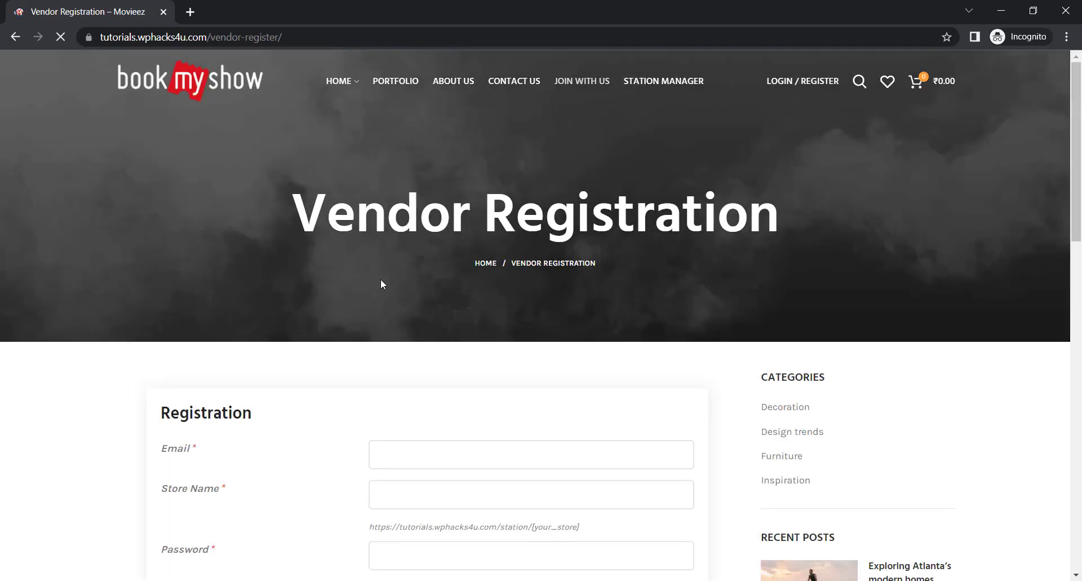
scroll(381, 281, down, 4)
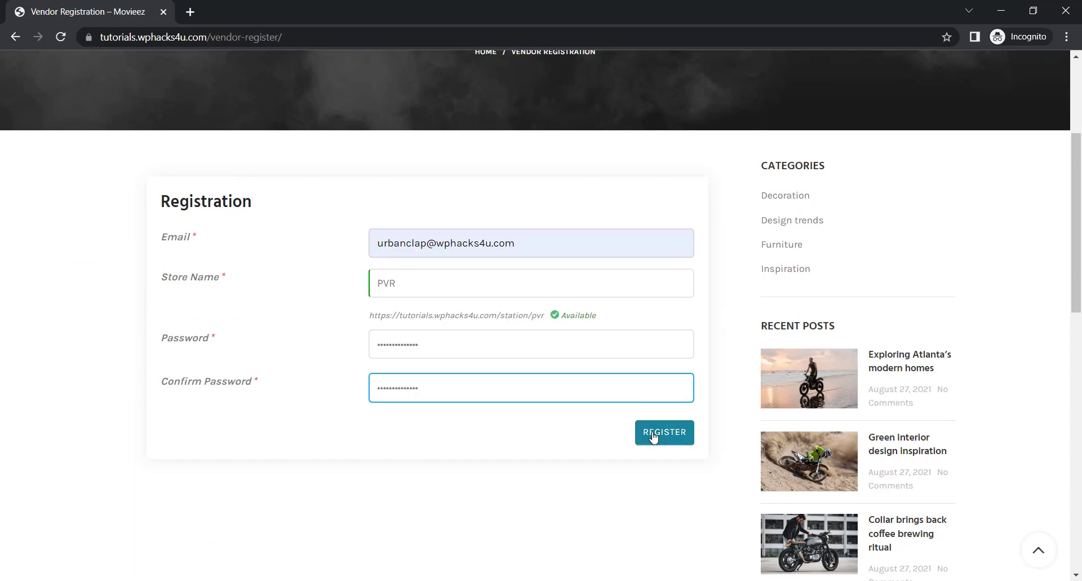
click(651, 434)
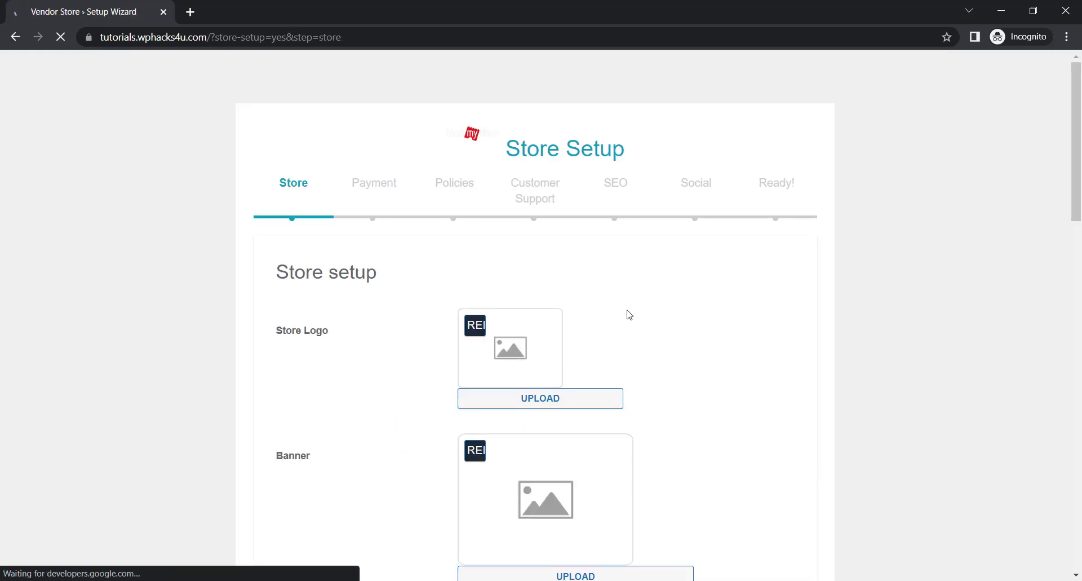
Upload 8d30db5df5d6a501c8fe50de99db7815.png and set it as the store logo in the vendor store setup
click(512, 343)
click(528, 321)
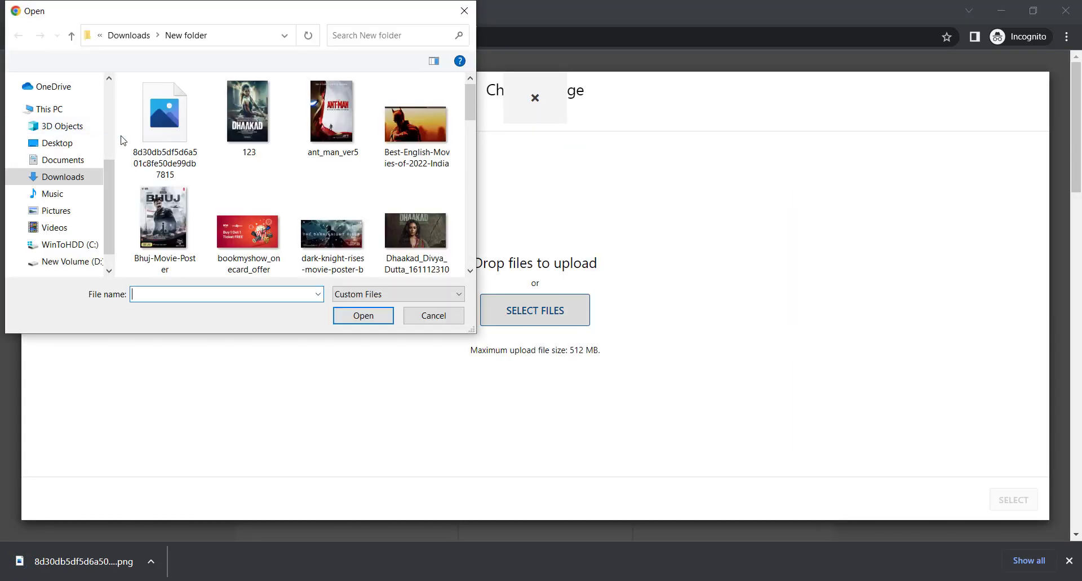
click(164, 127)
click(366, 315)
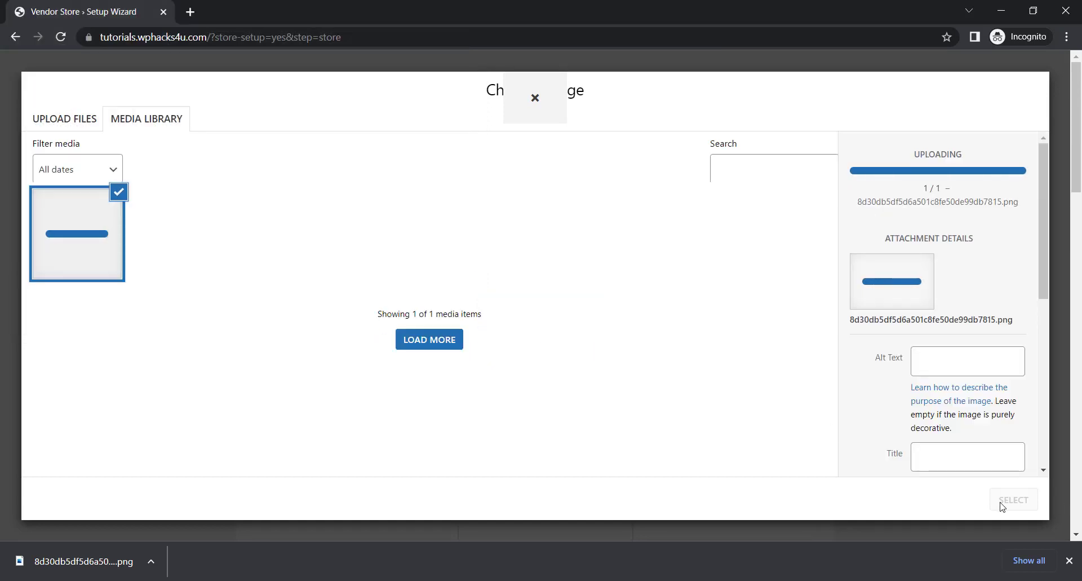
click(1069, 560)
click(1006, 542)
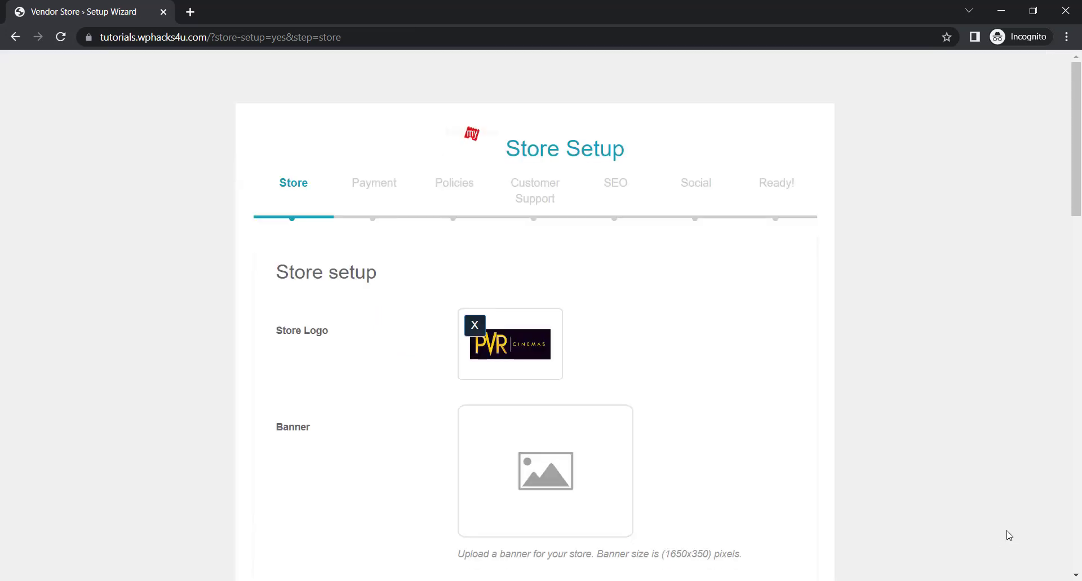
Upload Best-English-Movies-of-2022-India.jpg and set it as the store banner
scroll(618, 492, down, 4)
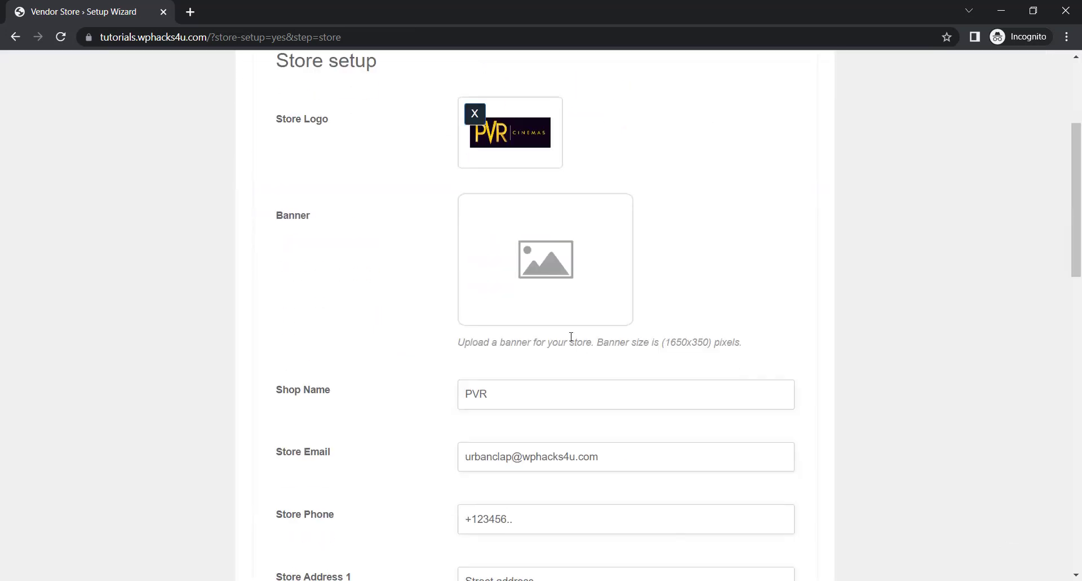
click(540, 263)
click(60, 118)
click(533, 332)
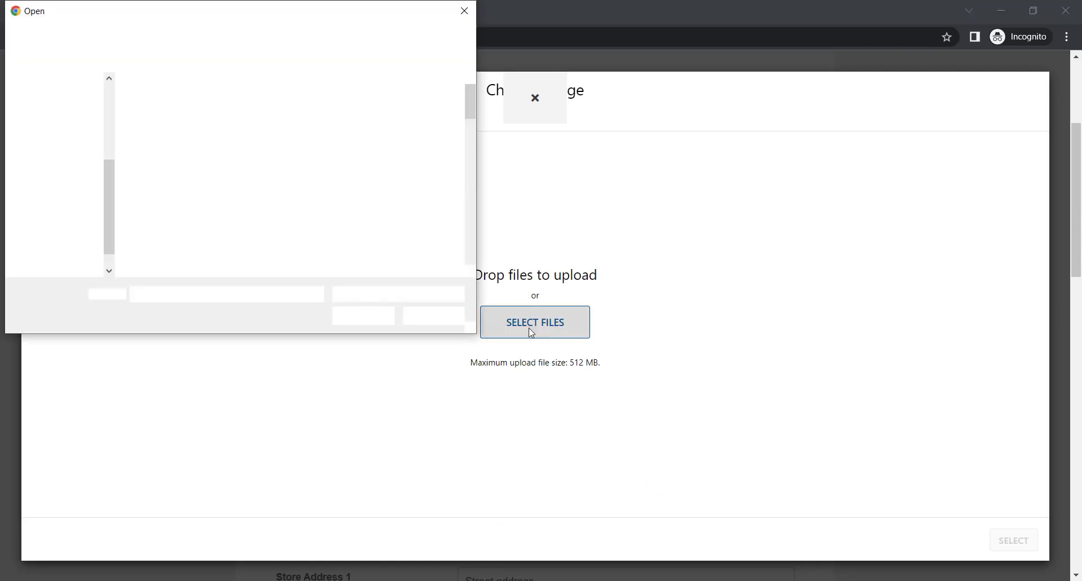
click(417, 114)
click(366, 315)
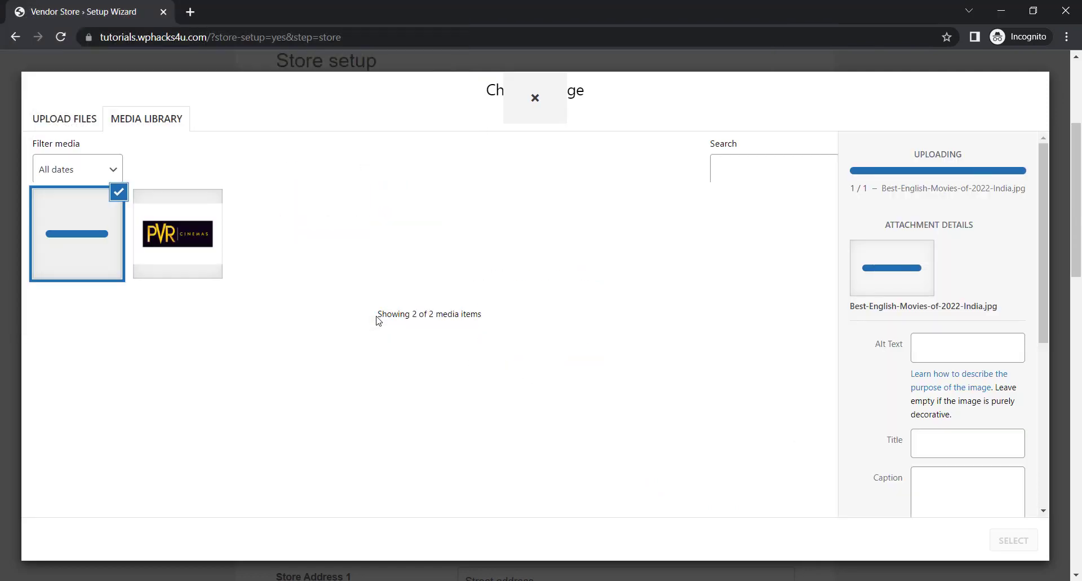
click(1009, 537)
Submit the store details and skip the Payment, Policies, Customer Support, SEO and Social setup steps to reach the vendor dashboard
scroll(520, 327, down, 5)
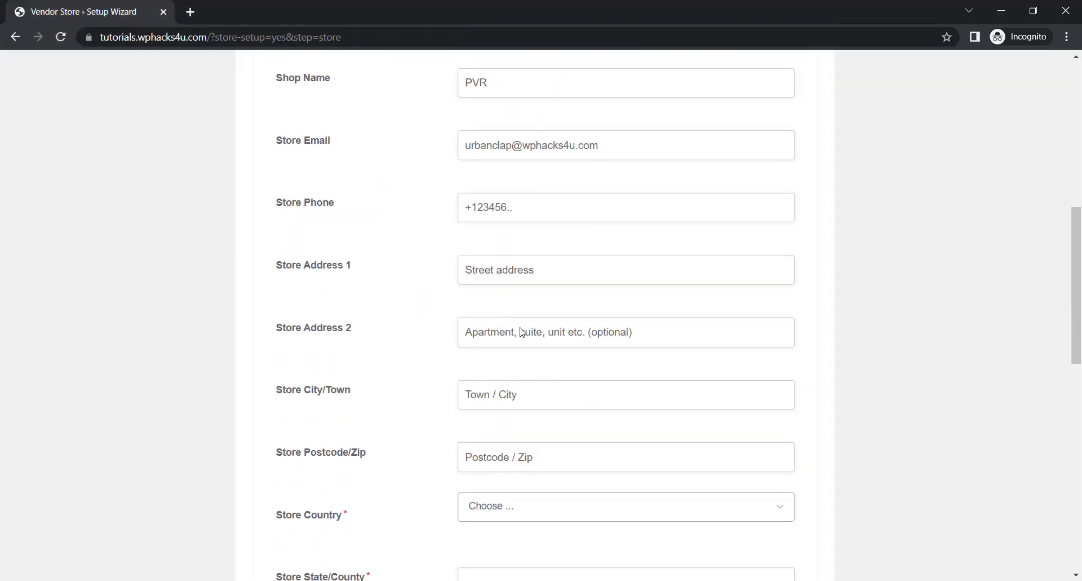
scroll(521, 332, down, 12)
click(440, 463)
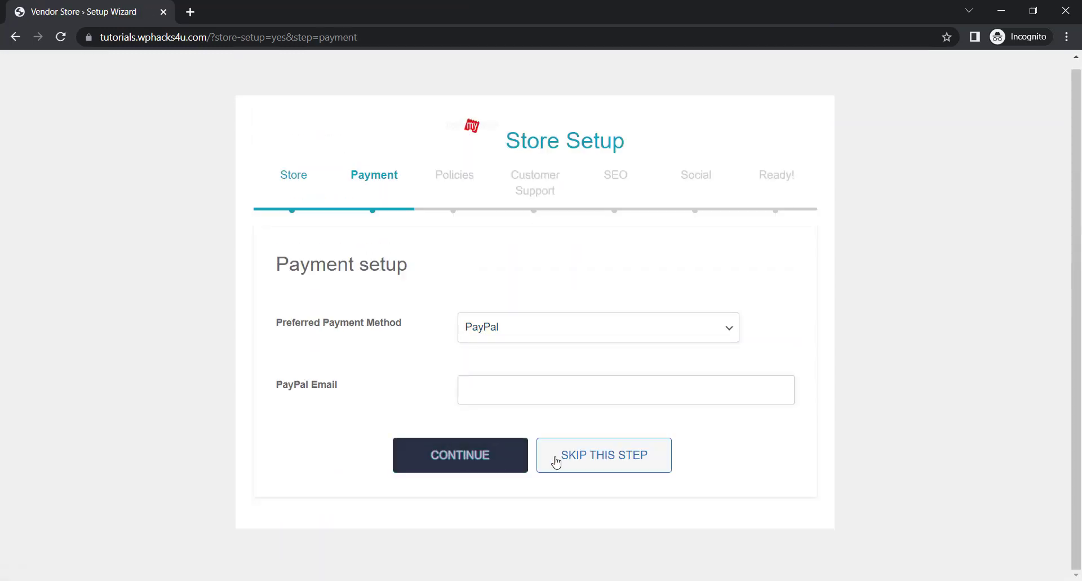
click(579, 455)
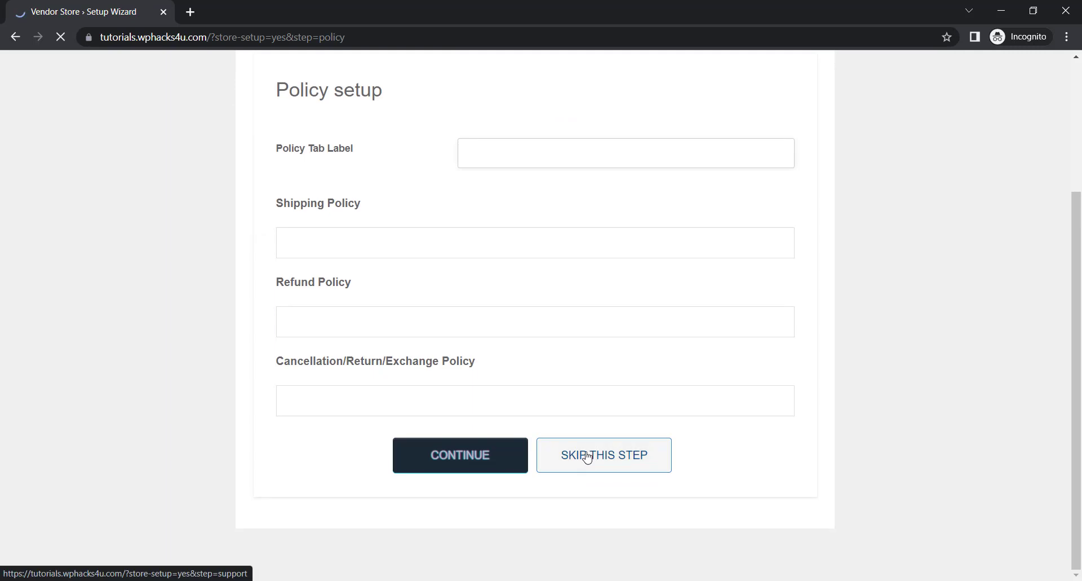
click(587, 457)
scroll(584, 450, down, 6)
click(587, 485)
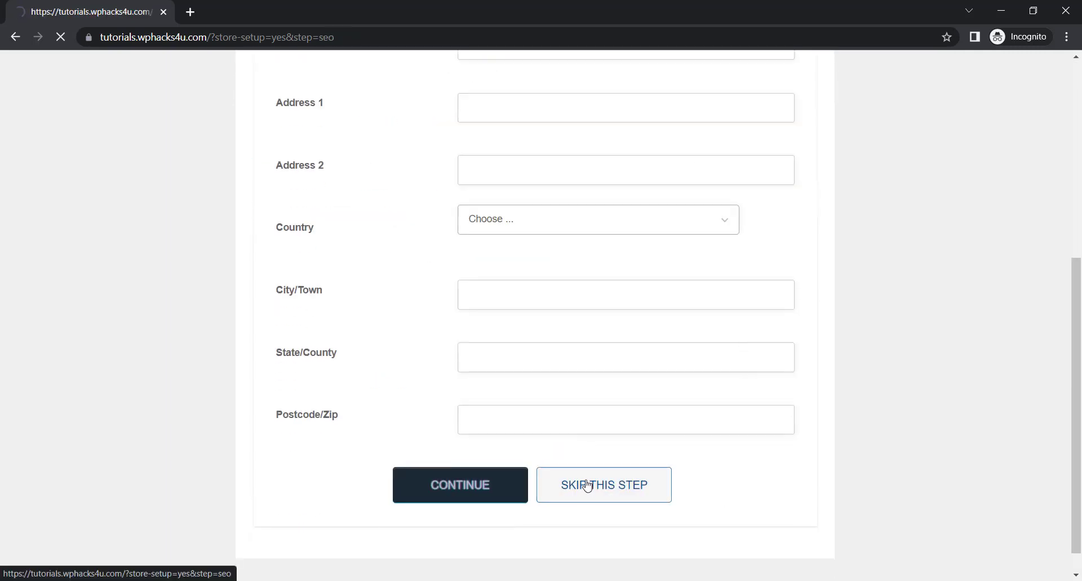
scroll(575, 455, down, 10)
click(580, 455)
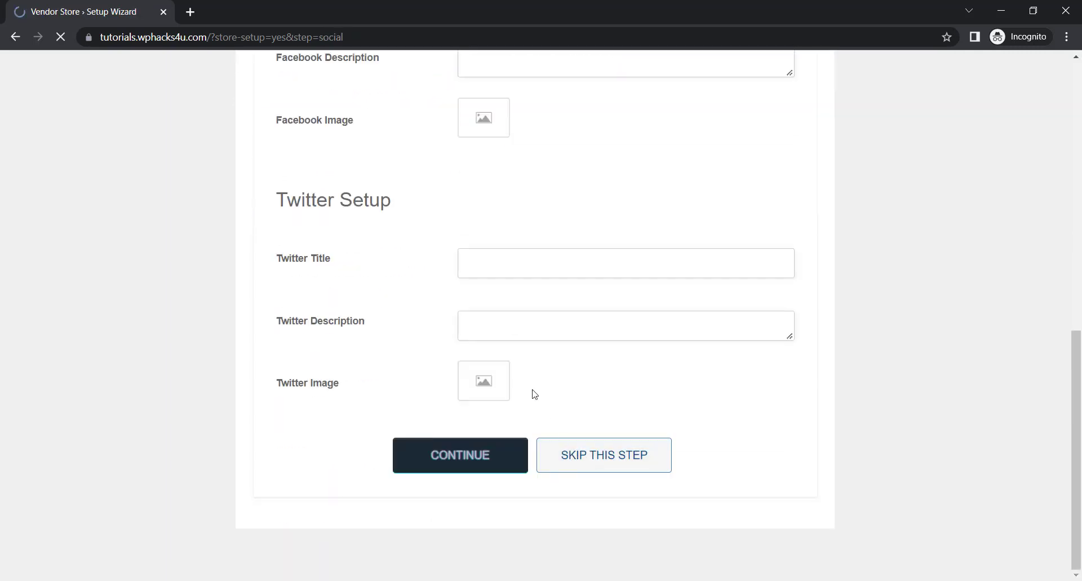
scroll(589, 456, down, 10)
click(578, 455)
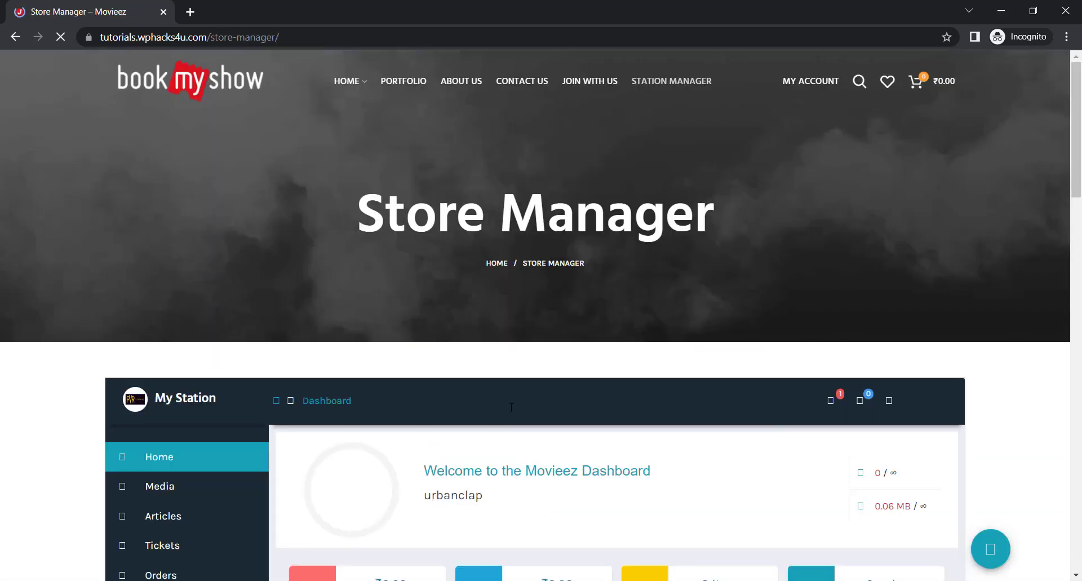
Add the Beast ticket by CARNIVAL CINIMAS from the Add to My Store catalog to the vendor's store
scroll(469, 313, down, 4)
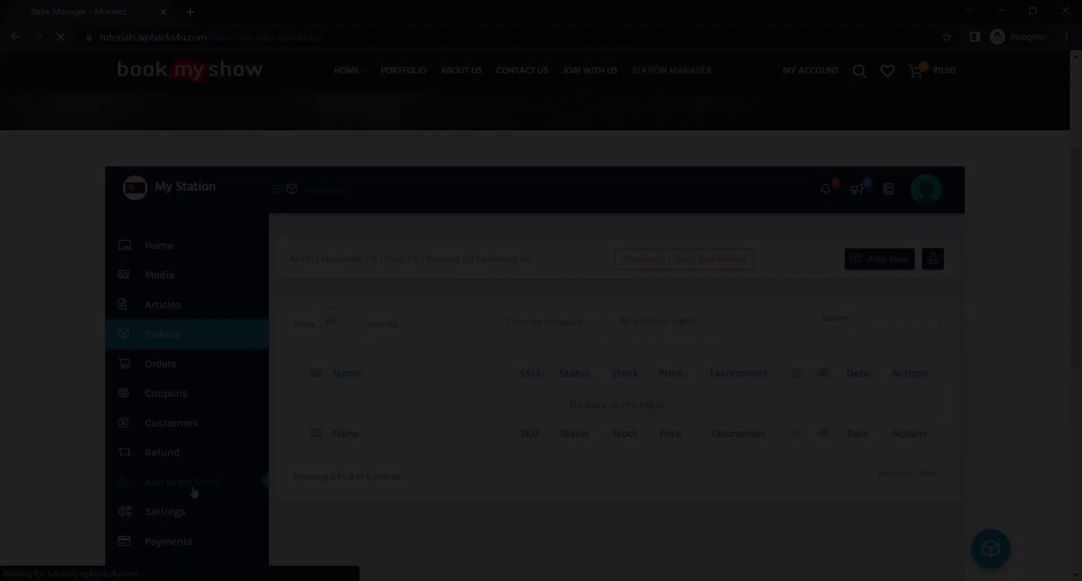
click(193, 489)
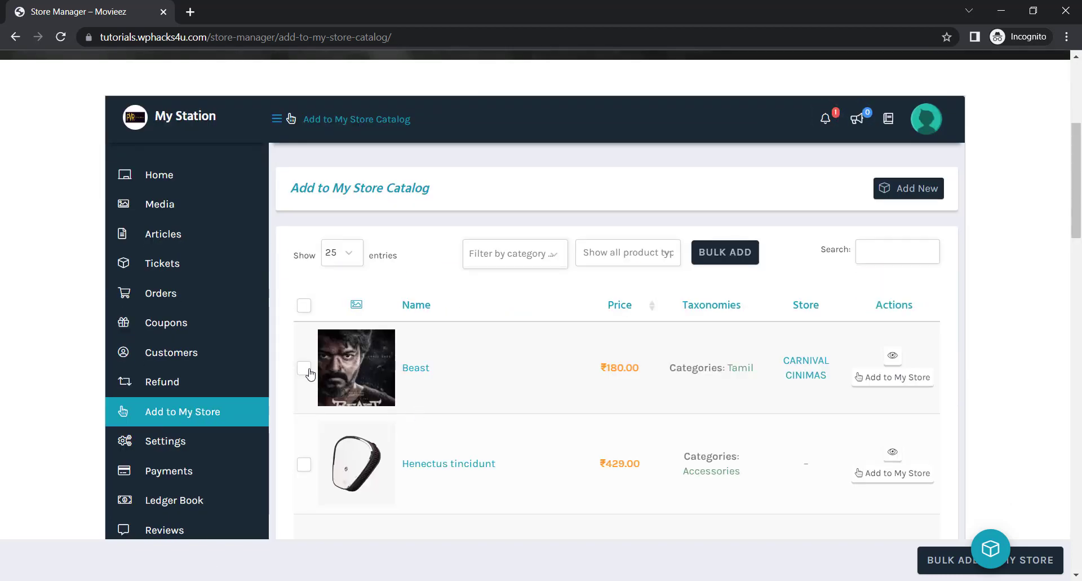
click(892, 383)
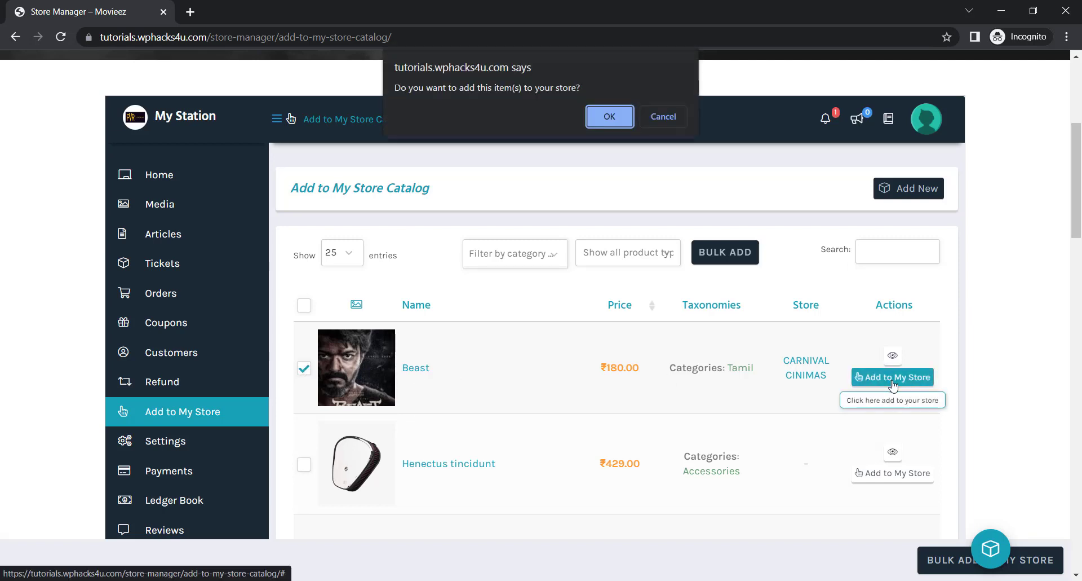
click(609, 119)
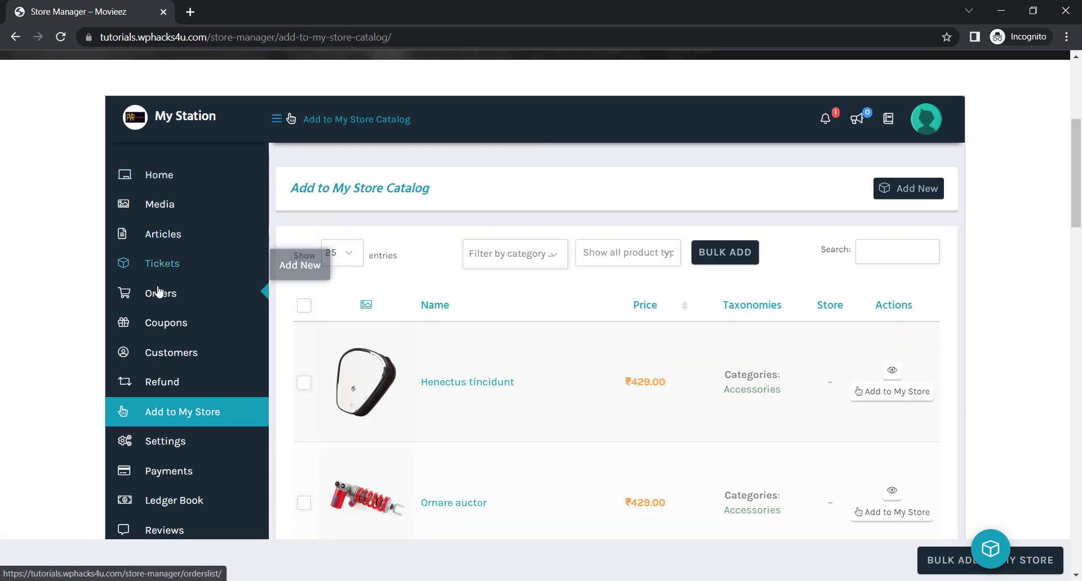
Open the draft Beast ticket from the vendor's ticket list and submit it for publication
click(171, 268)
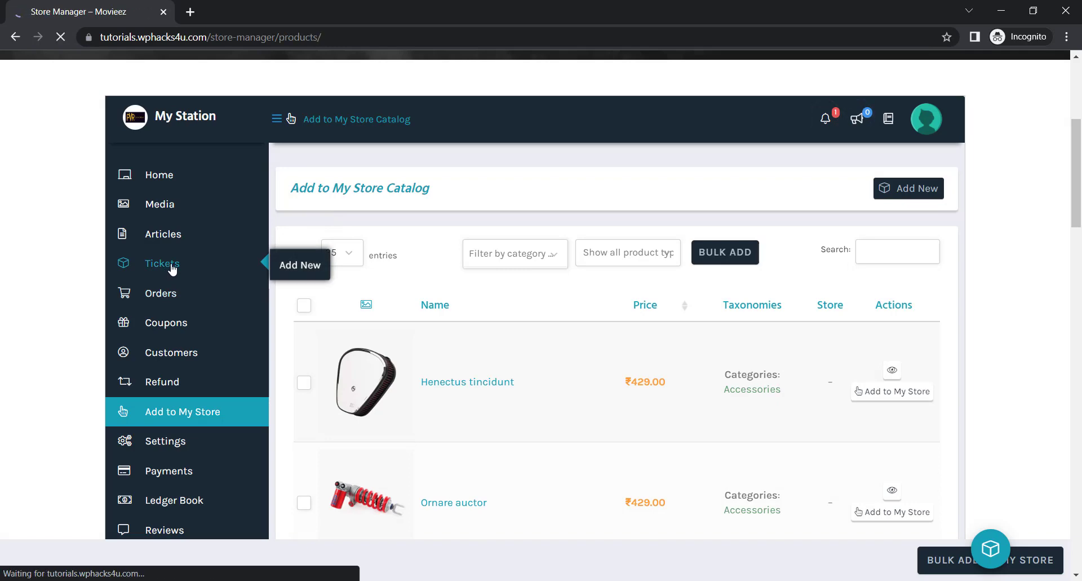
scroll(471, 305, down, 5)
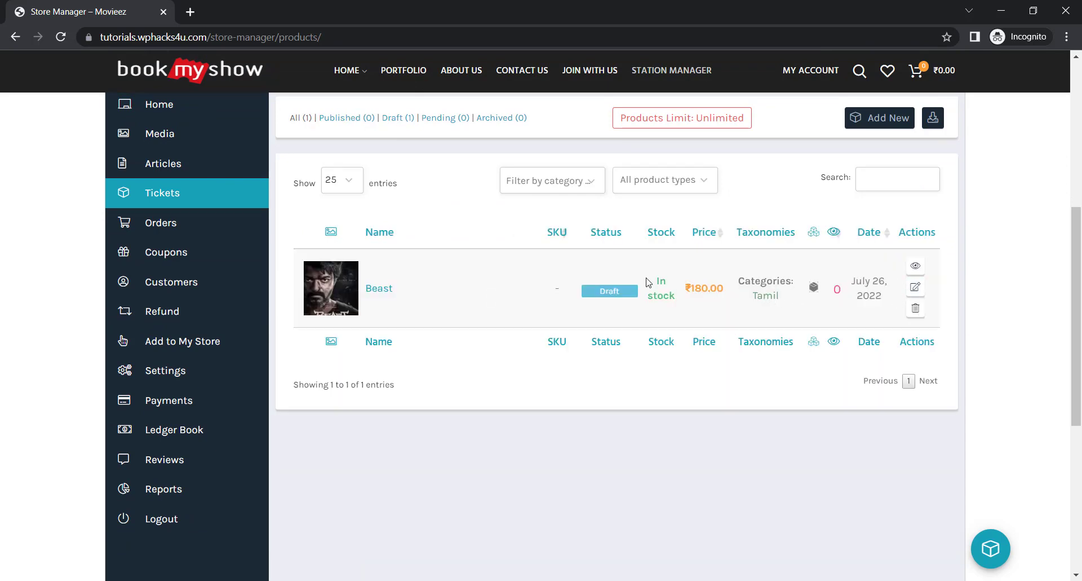
click(380, 292)
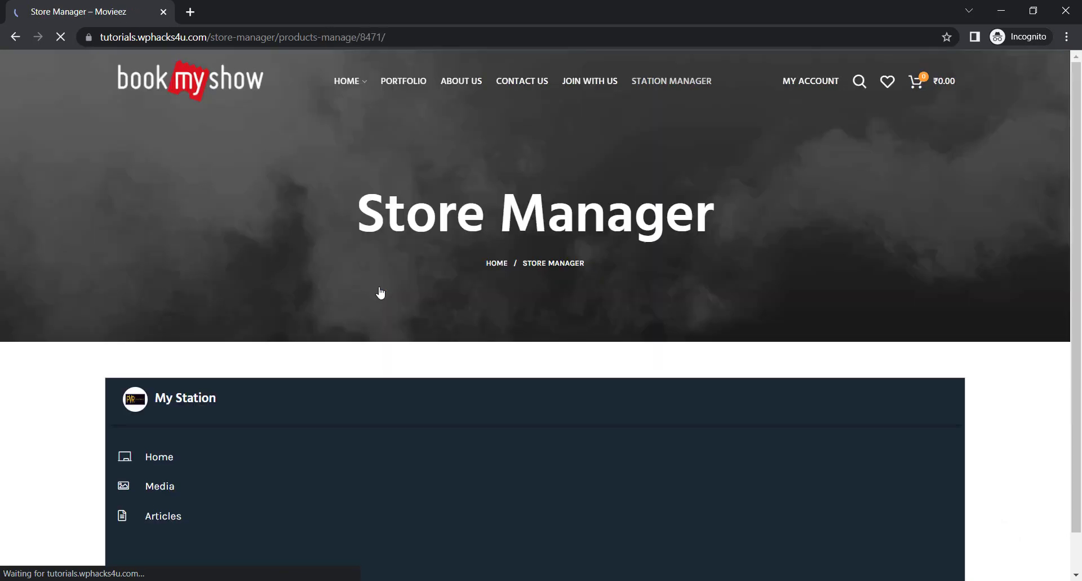
scroll(609, 348, down, 3)
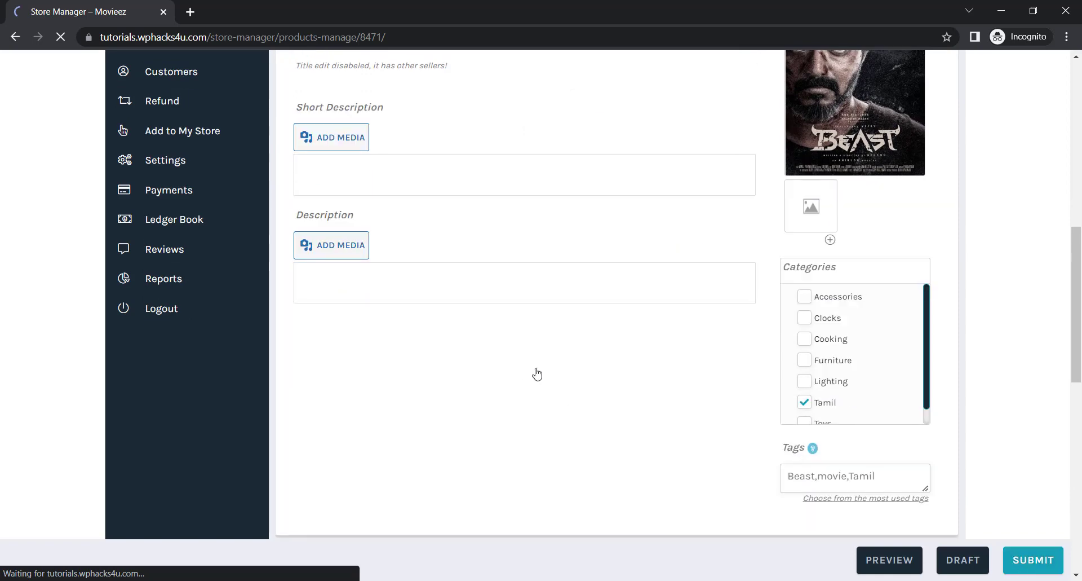
click(1020, 563)
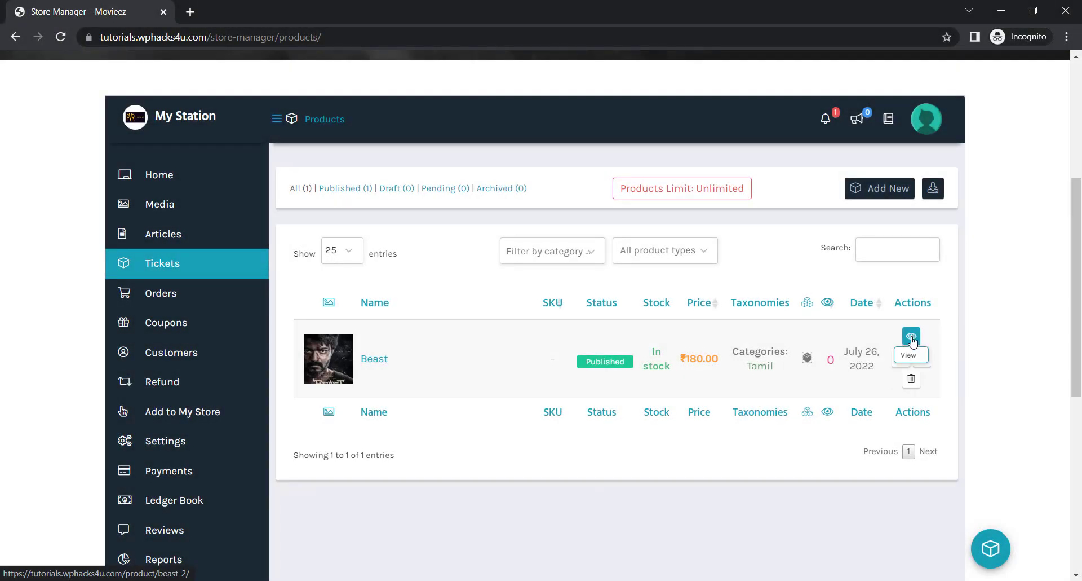
View the vendor's Beast product page in a separate tab and look through its station, show times and related products
right_click(912, 340)
click(944, 346)
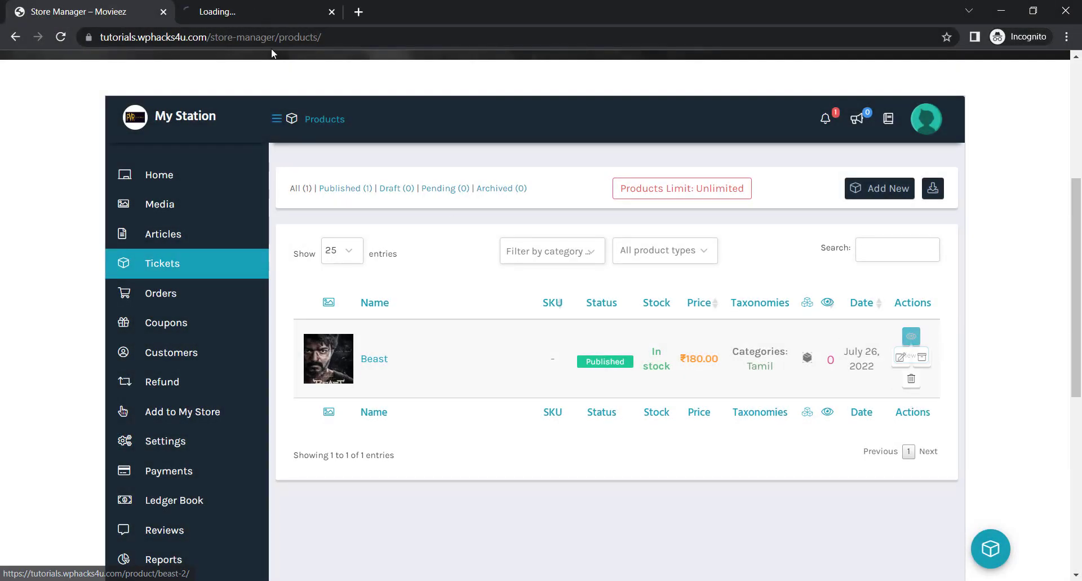
click(233, 8)
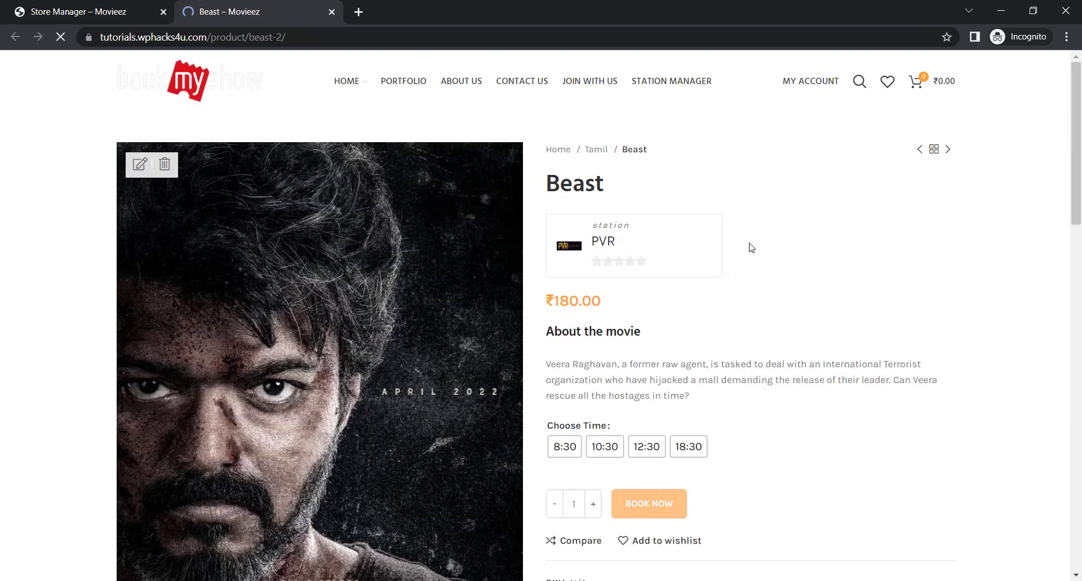
scroll(744, 257, down, 2)
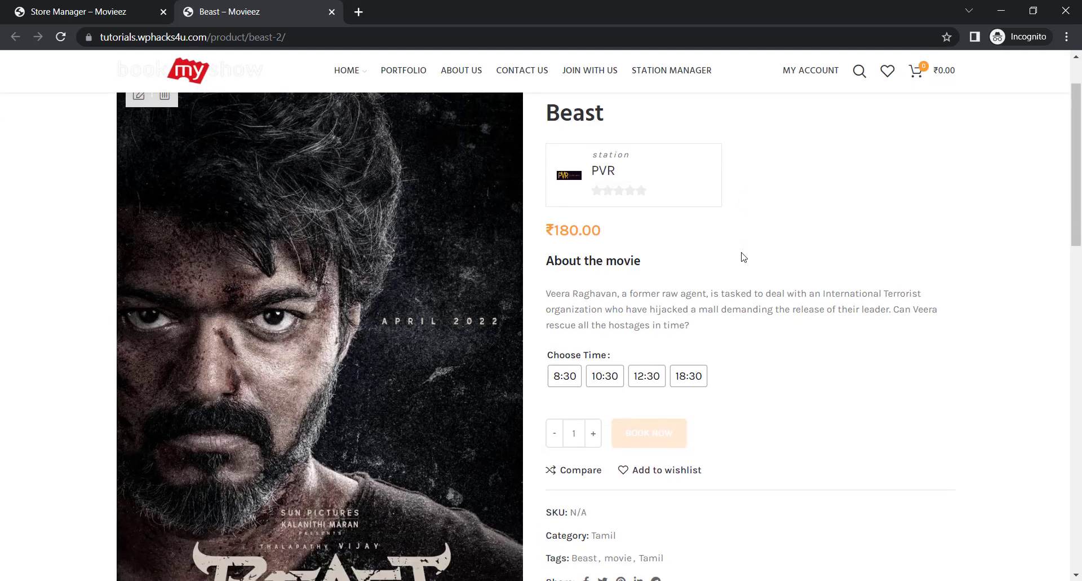
scroll(744, 258, down, 6)
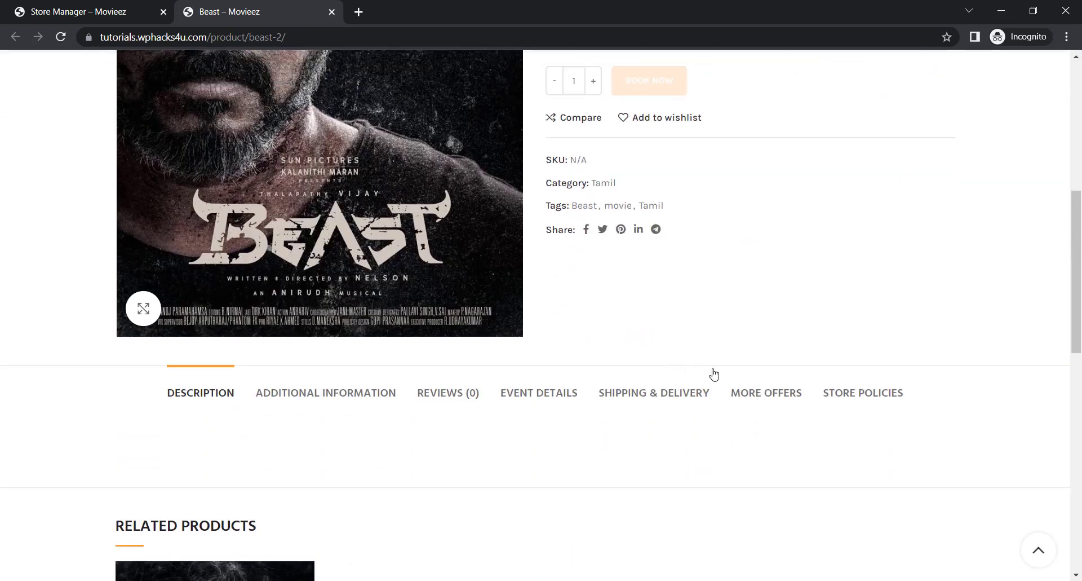
scroll(567, 434, down, 7)
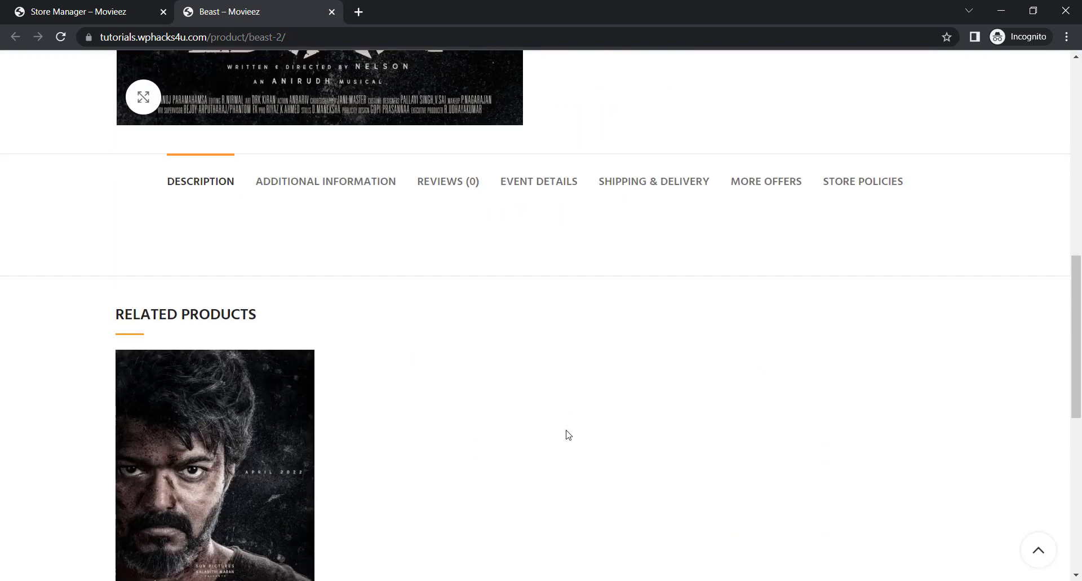
scroll(568, 434, up, 8)
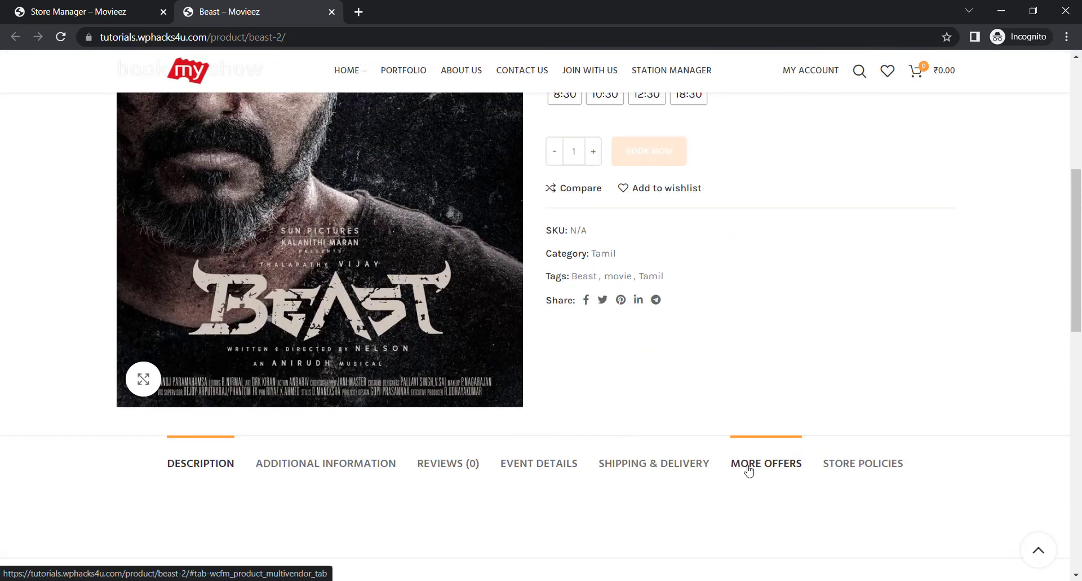
Check the other vendors' offers for Beast and view the CARNIVAL CINIMAS listing
click(750, 463)
scroll(688, 451, down, 3)
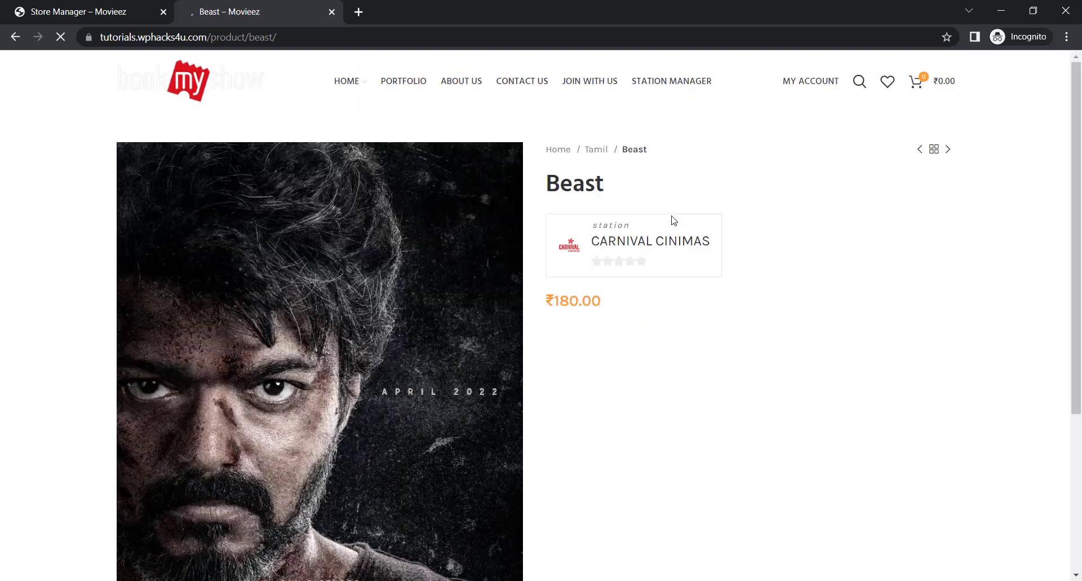
scroll(671, 226, down, 9)
scroll(670, 251, down, 2)
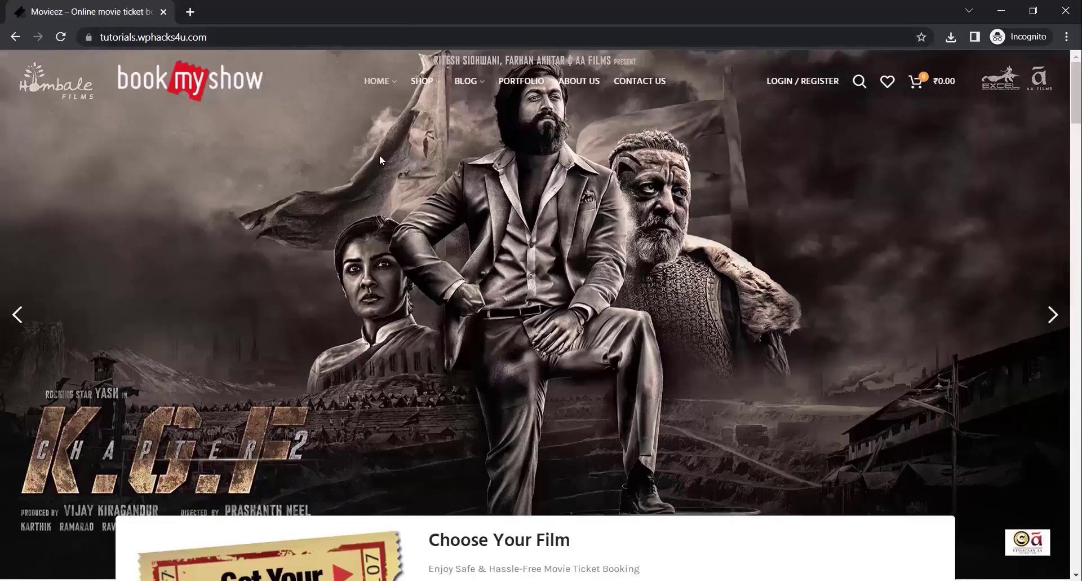
Review the finished home page, including the slider banners, film filter, movie posters and brand carousel
click(19, 321)
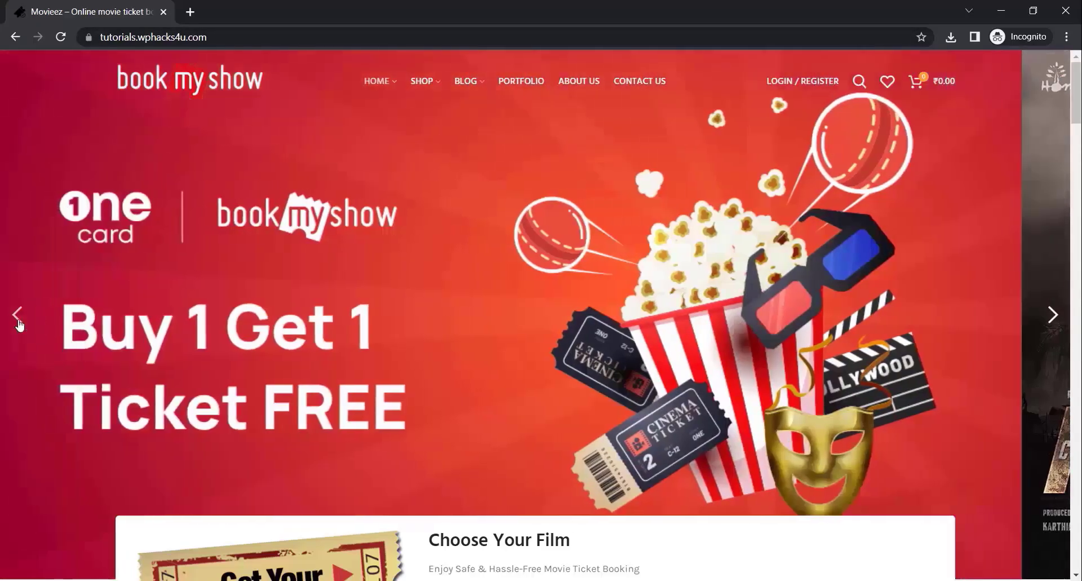
click(19, 321)
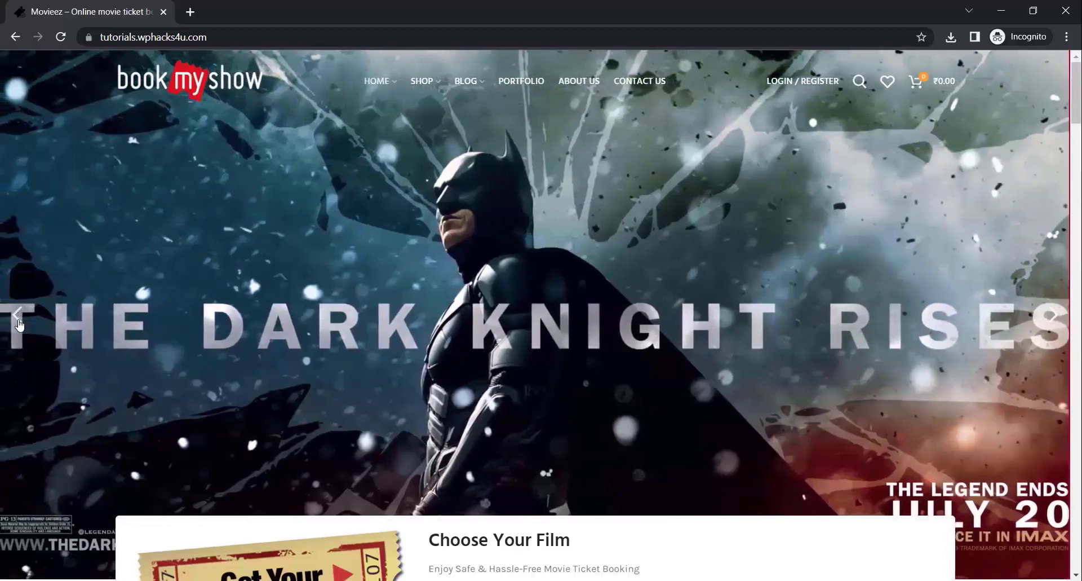
click(19, 322)
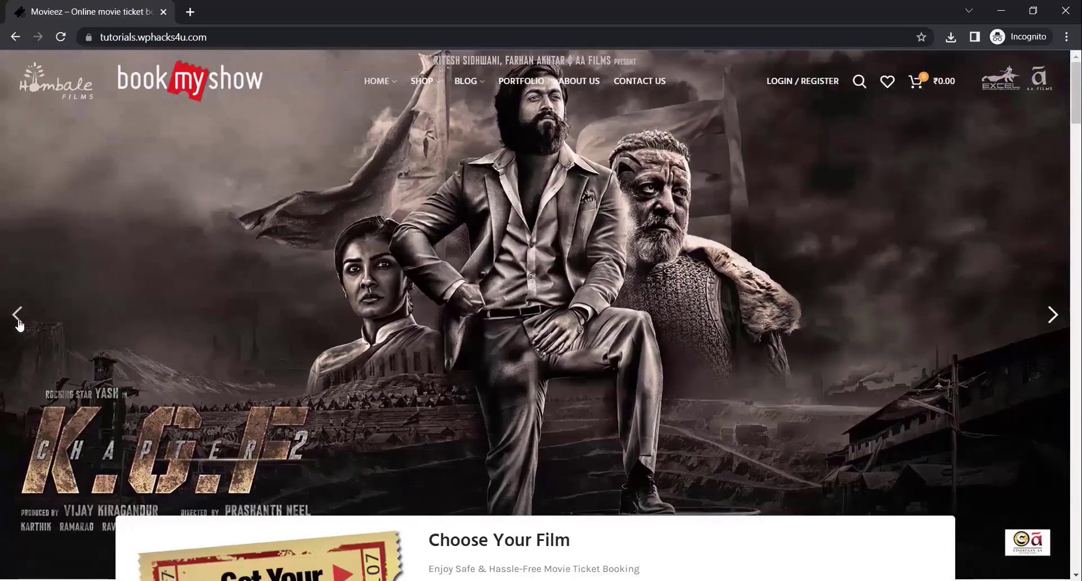
scroll(19, 324, down, 3)
scroll(19, 324, down, 3)
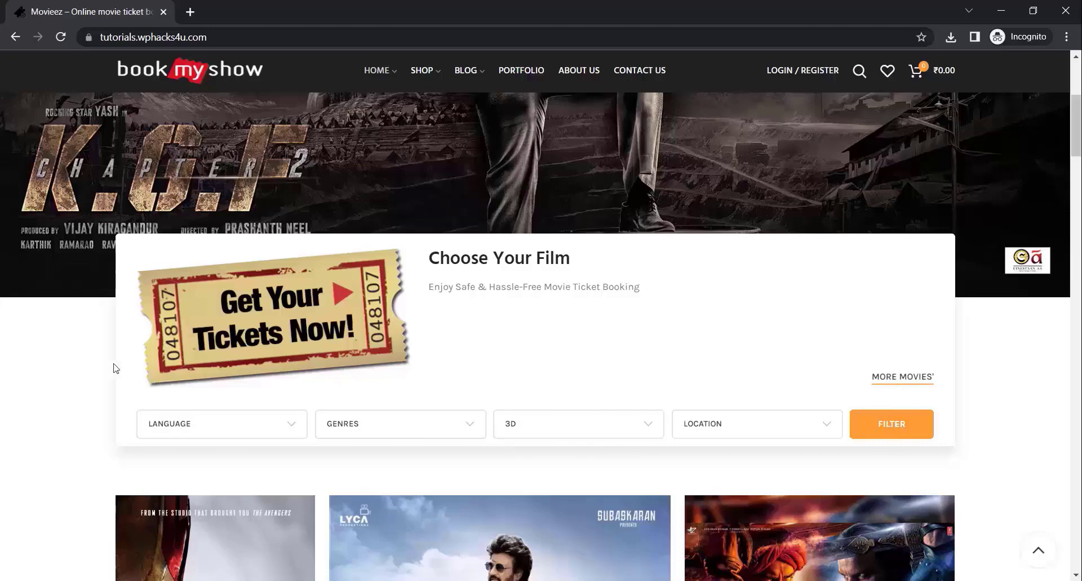
scroll(116, 367, down, 3)
scroll(116, 367, down, 3)
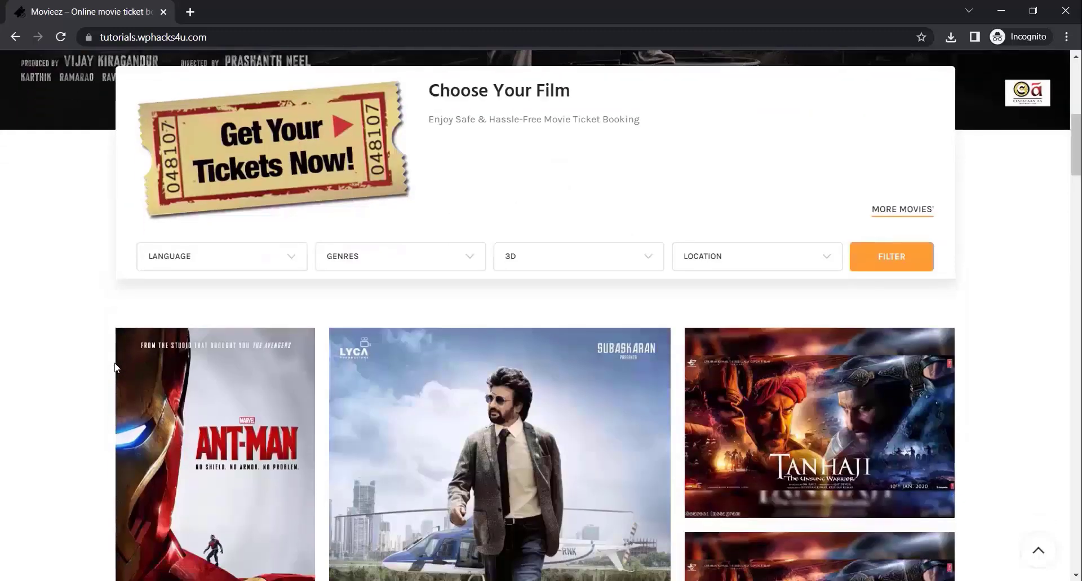
scroll(116, 368, down, 2)
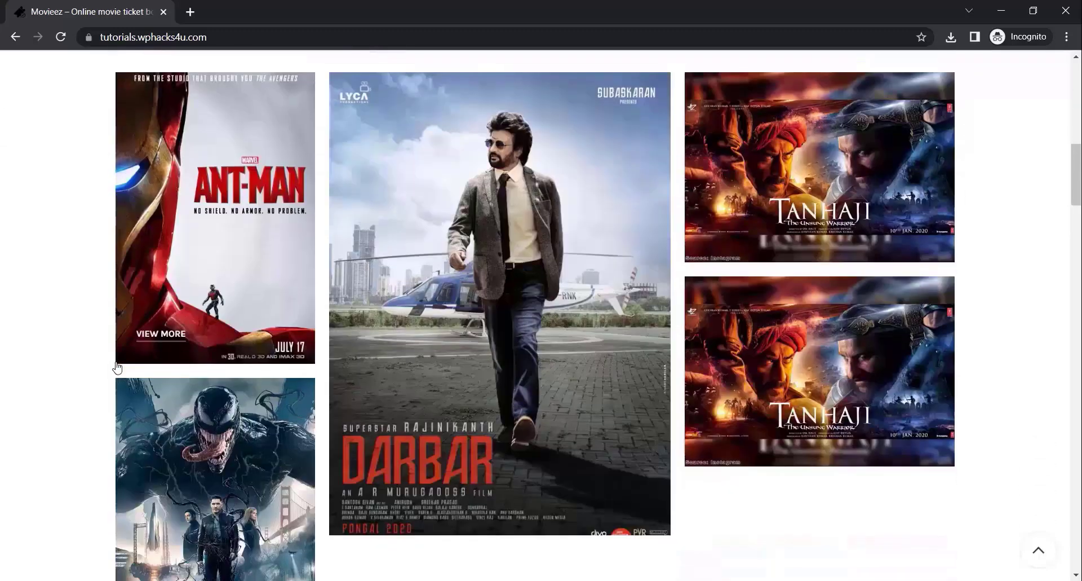
scroll(116, 367, down, 5)
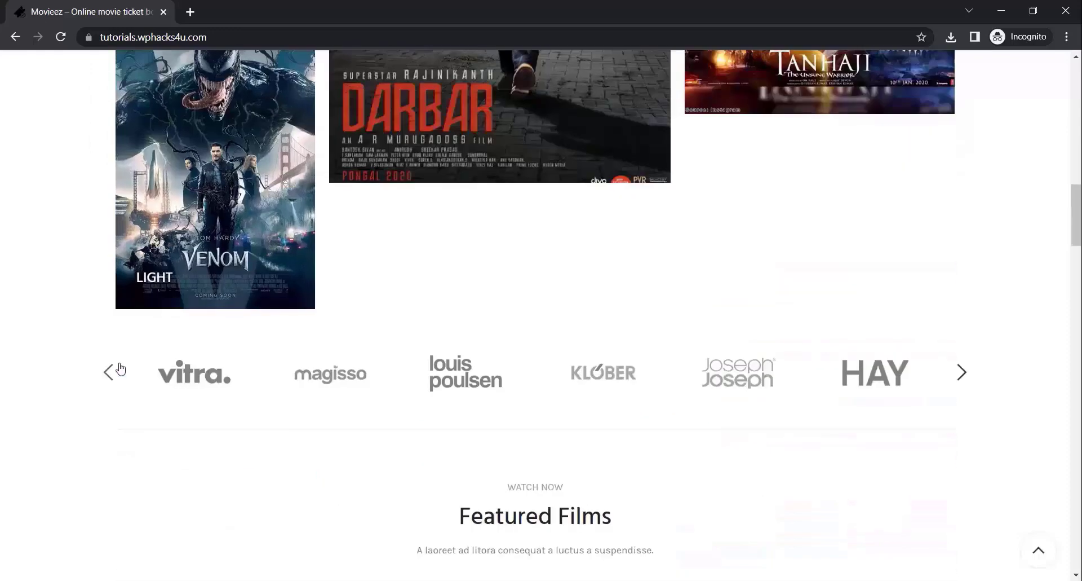